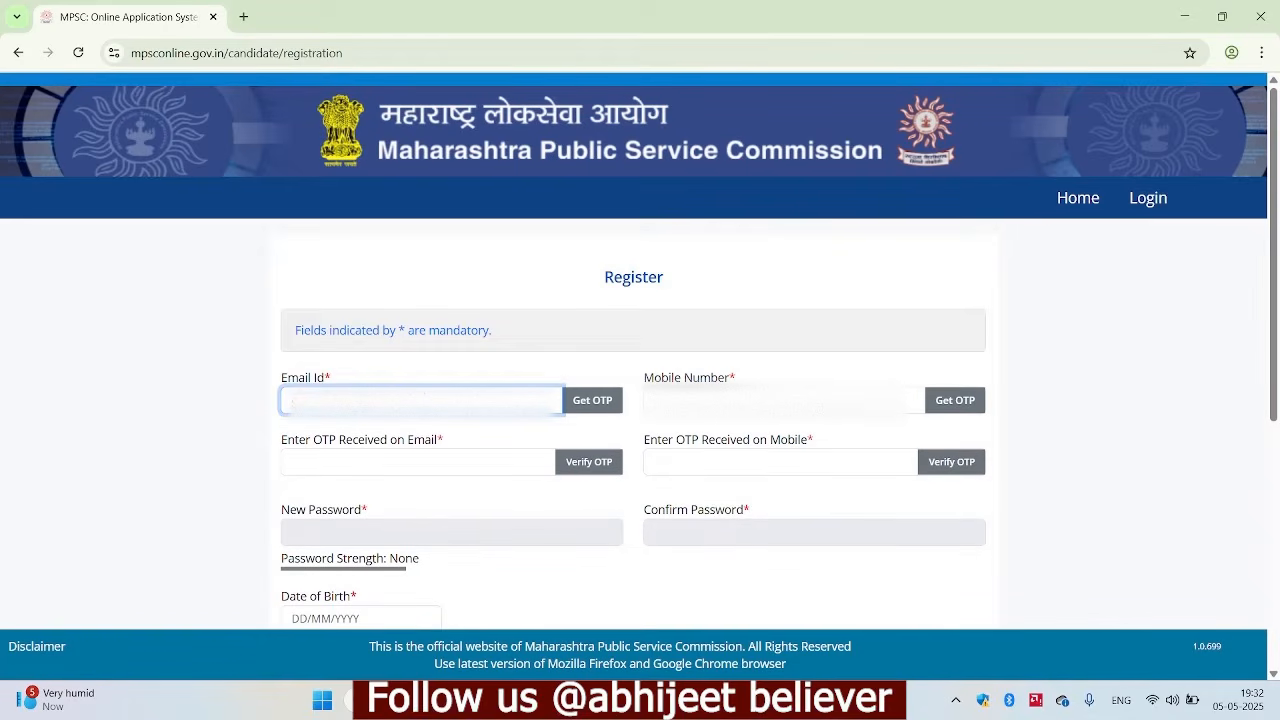
# Send the OTP to the registered email and correct the mobile number to 10 digits.
pyautogui.click(580, 404)
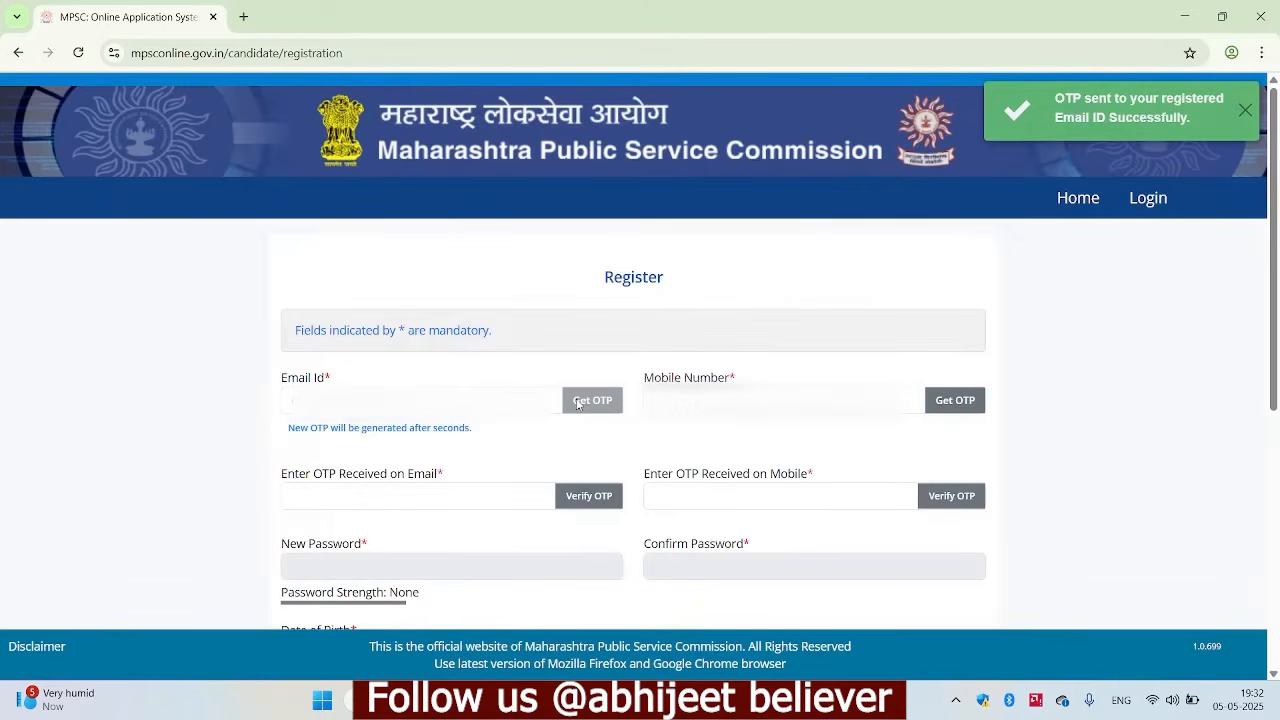
pyautogui.click(780, 400)
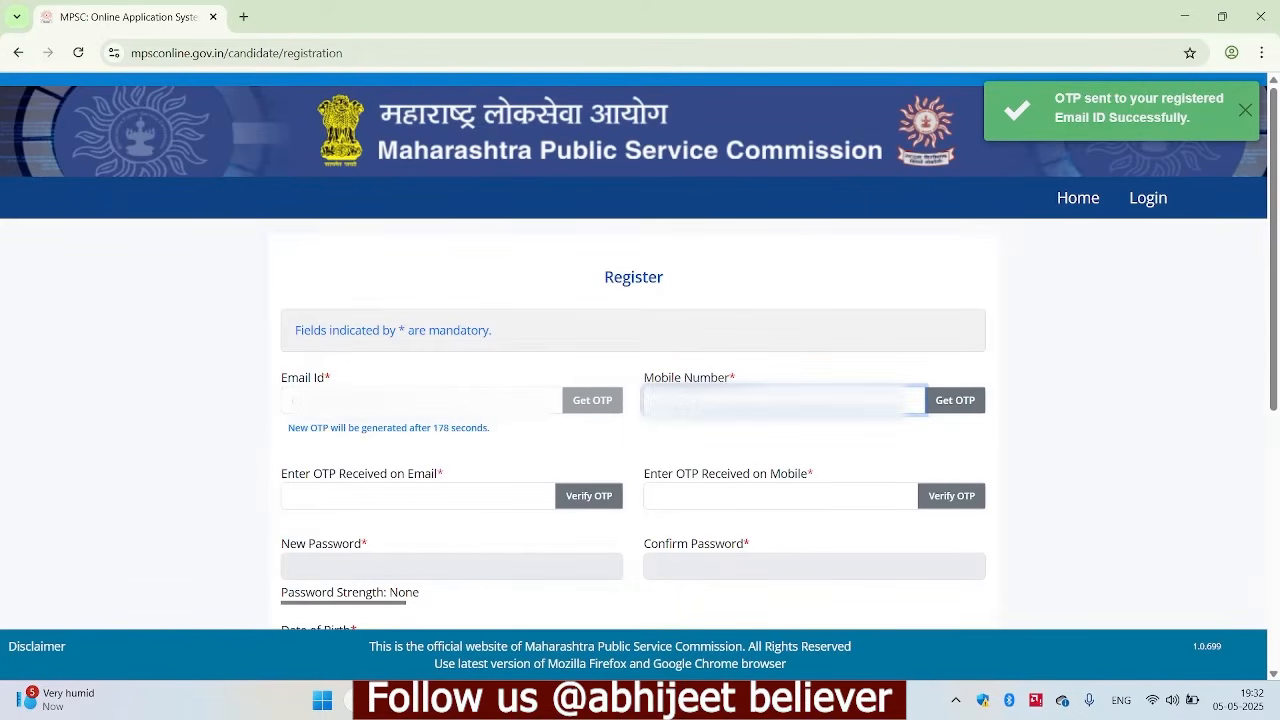
pyautogui.press('BackSpace')
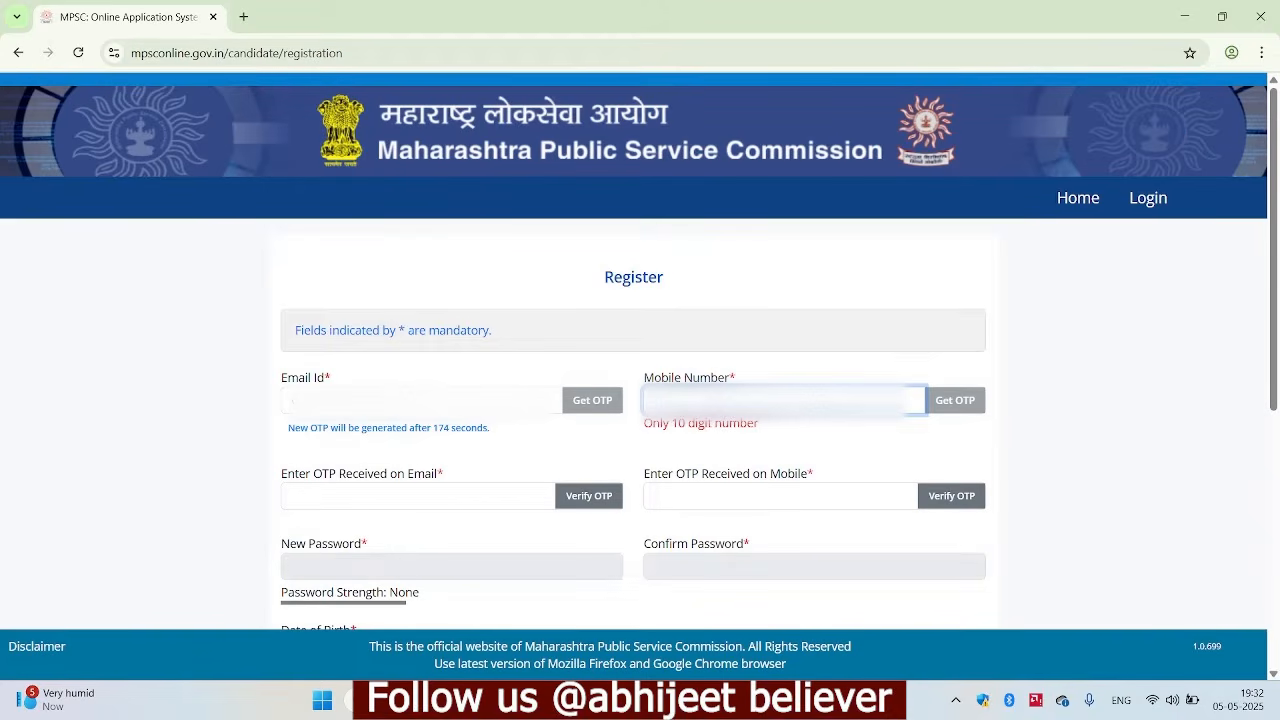
pyautogui.press('BackSpace')
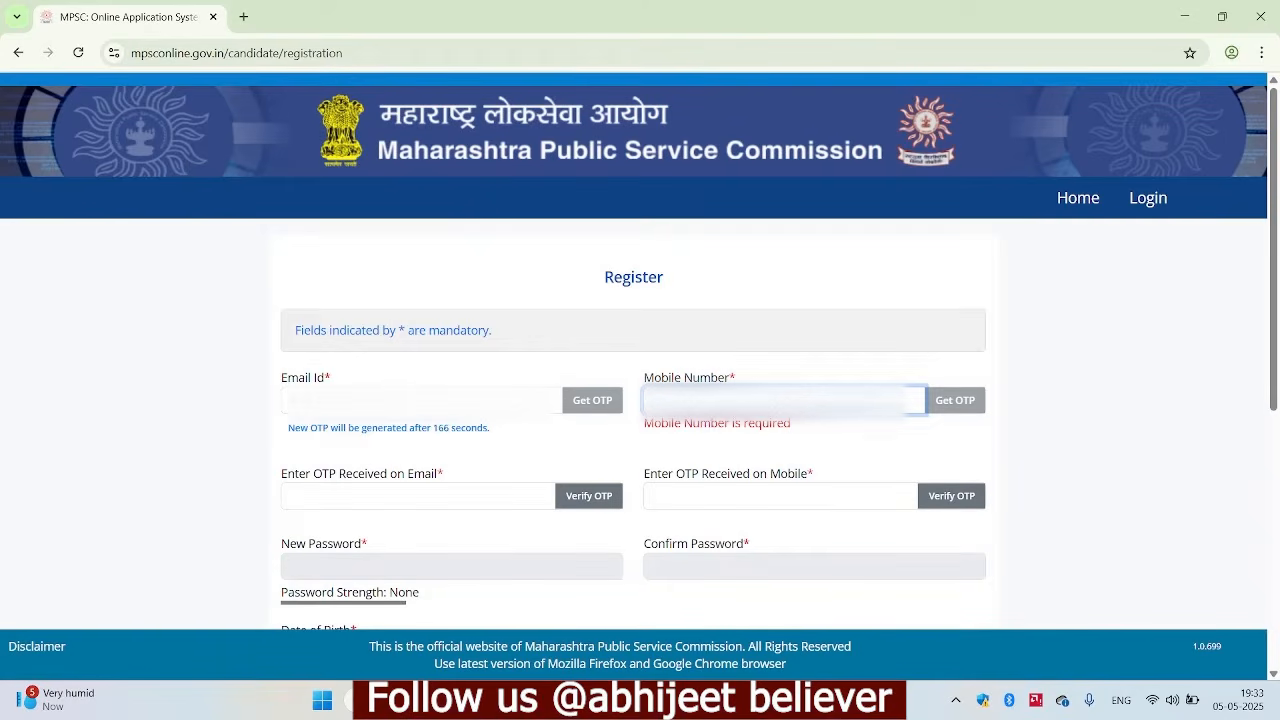
pyautogui.hotkey('ctrl', 'v')
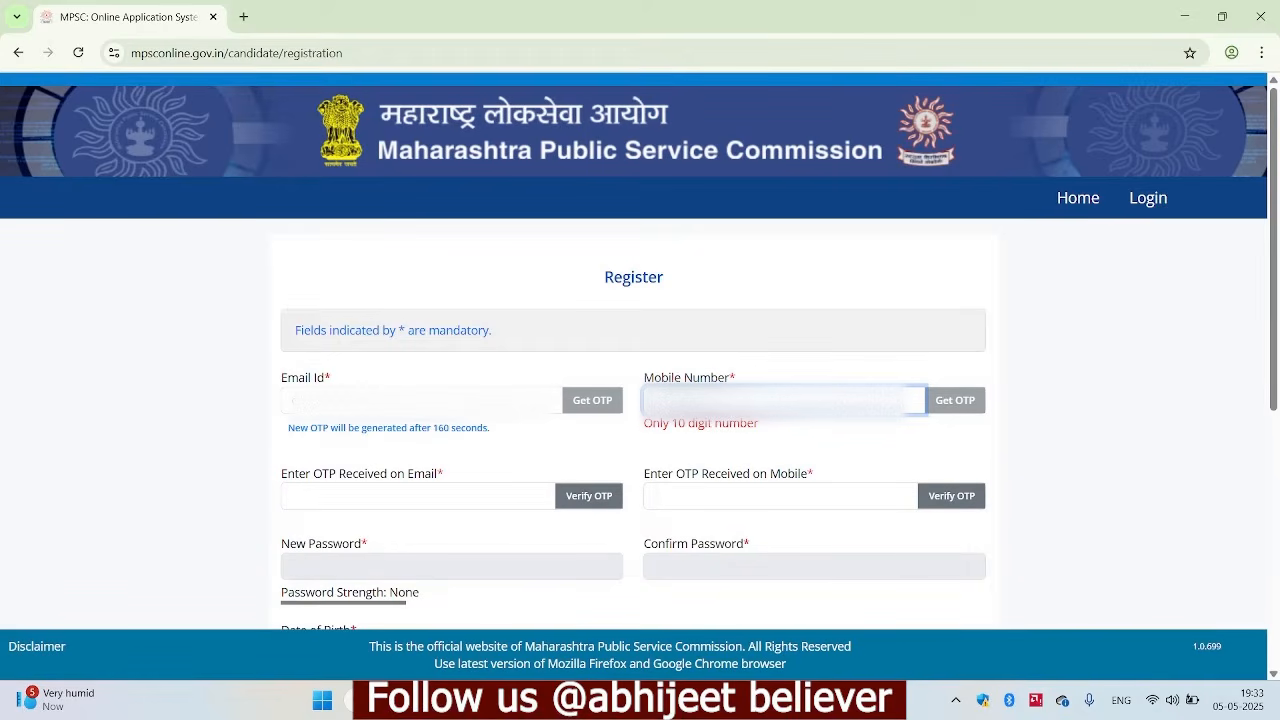
pyautogui.press('BackSpace')
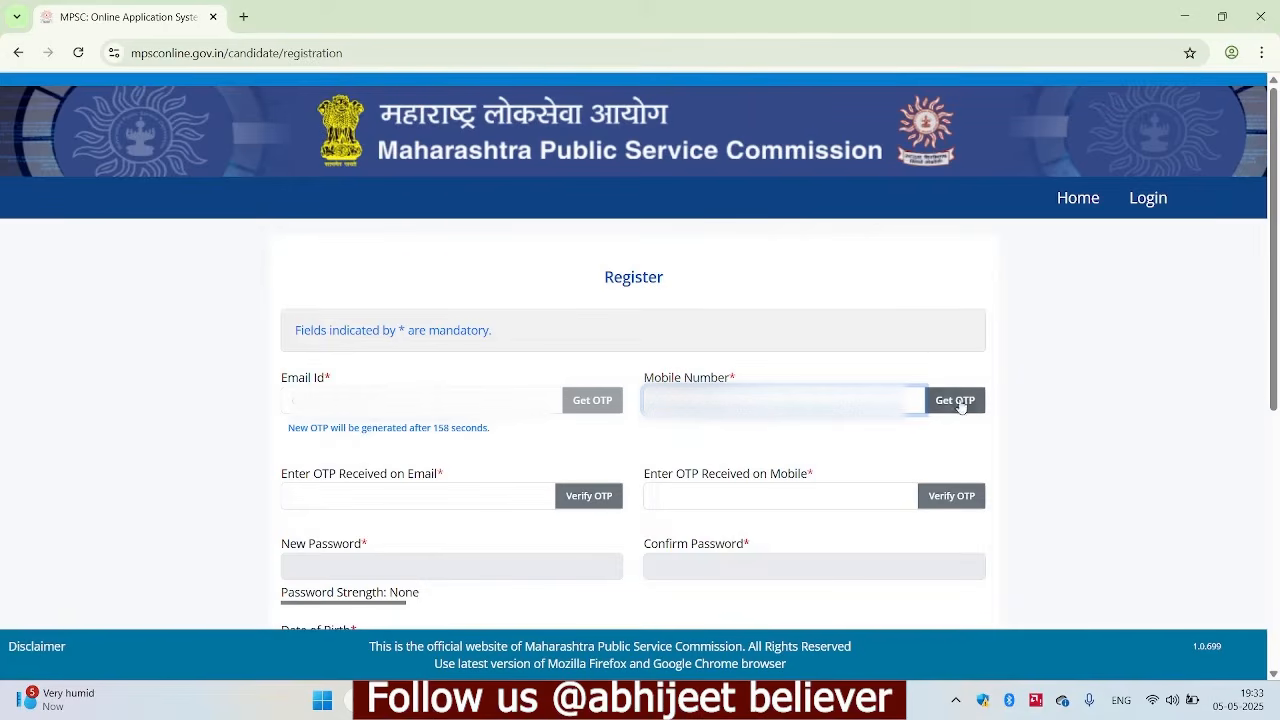
# Send an OTP to the mobile number and enter the code received.
pyautogui.click(958, 401)
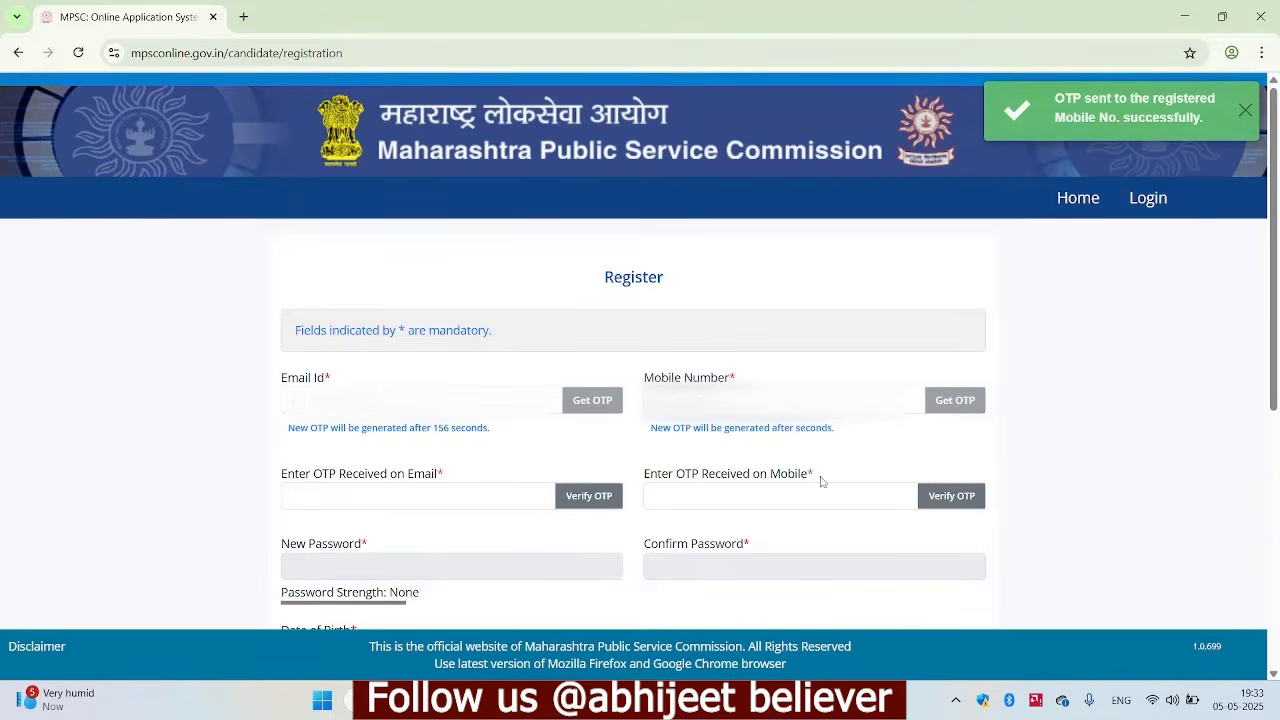
pyautogui.click(717, 495)
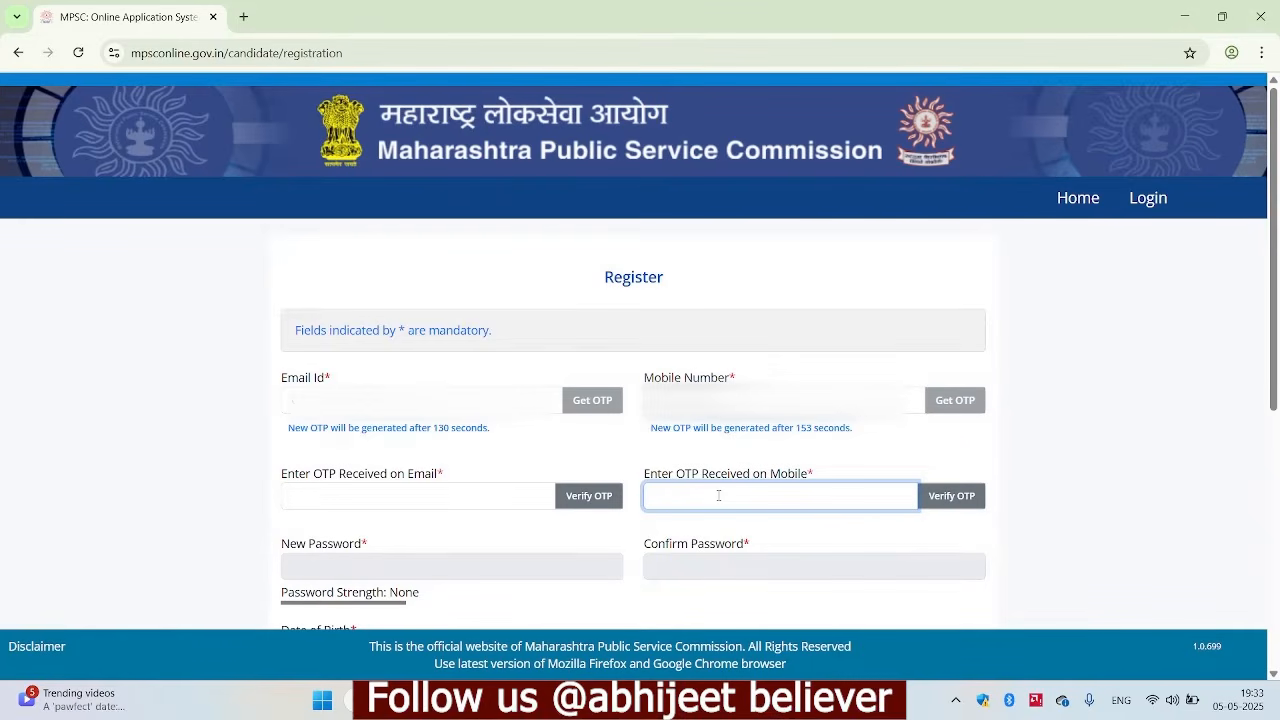
# Verify the mobile OTP, then enter and verify the email OTP.
pyautogui.click(955, 496)
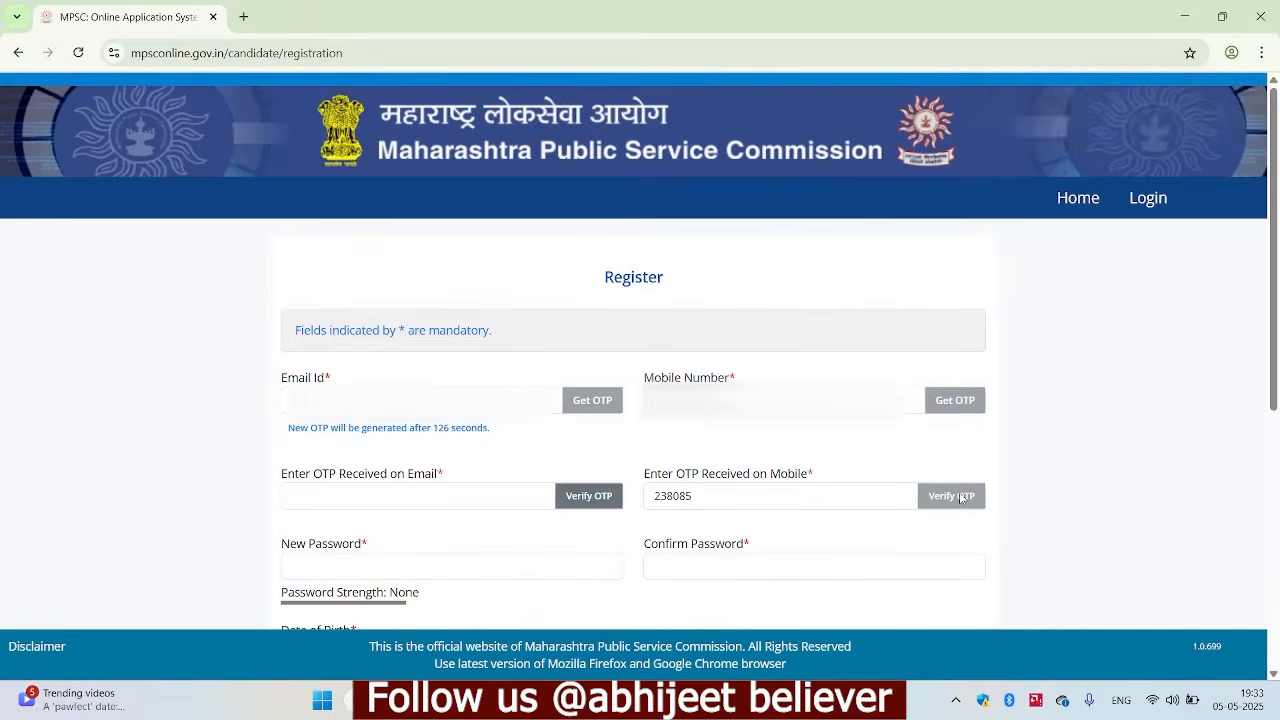
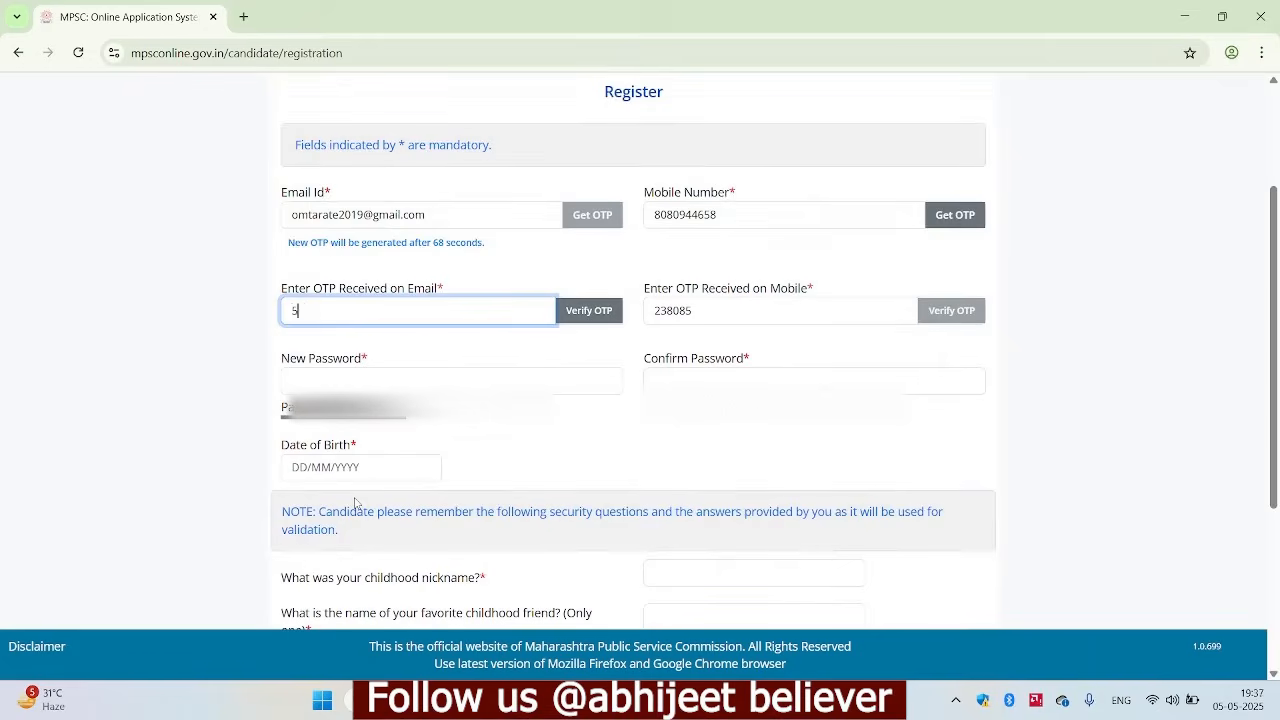
pyautogui.click(589, 311)
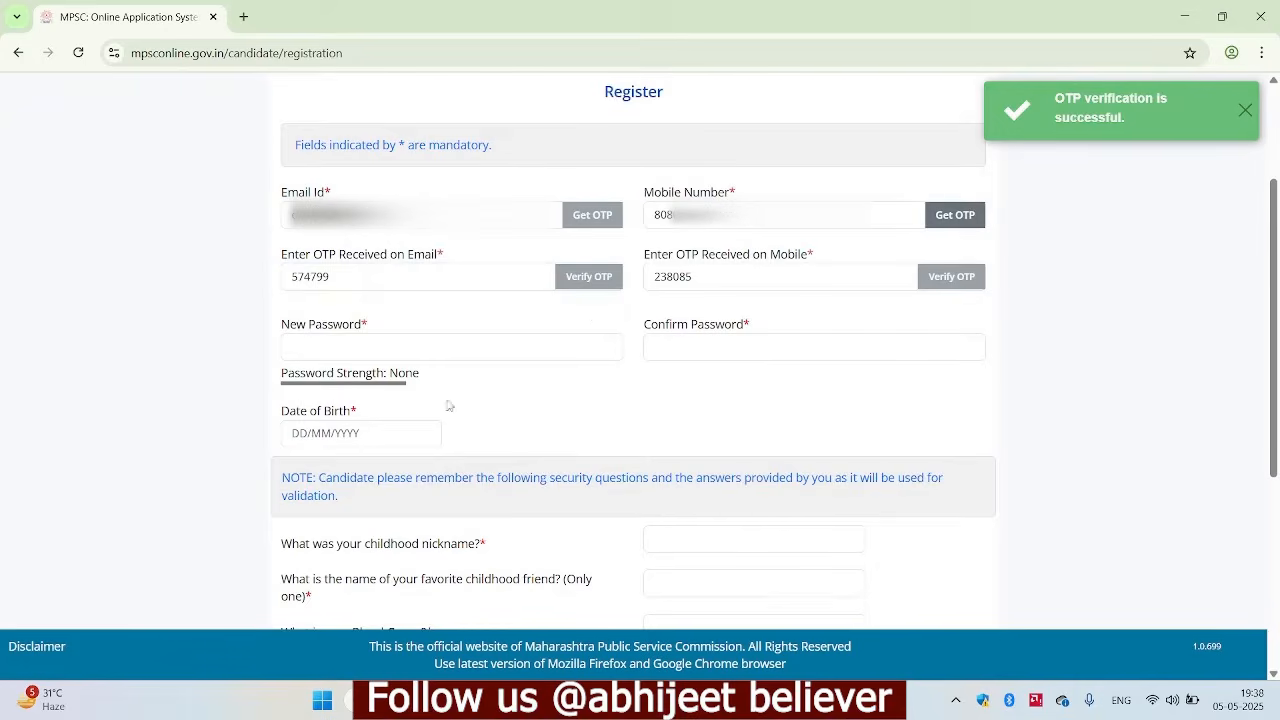
# Enter a strong new password and confirm it.
pyautogui.click(399, 347)
pyautogui.write('••••••')
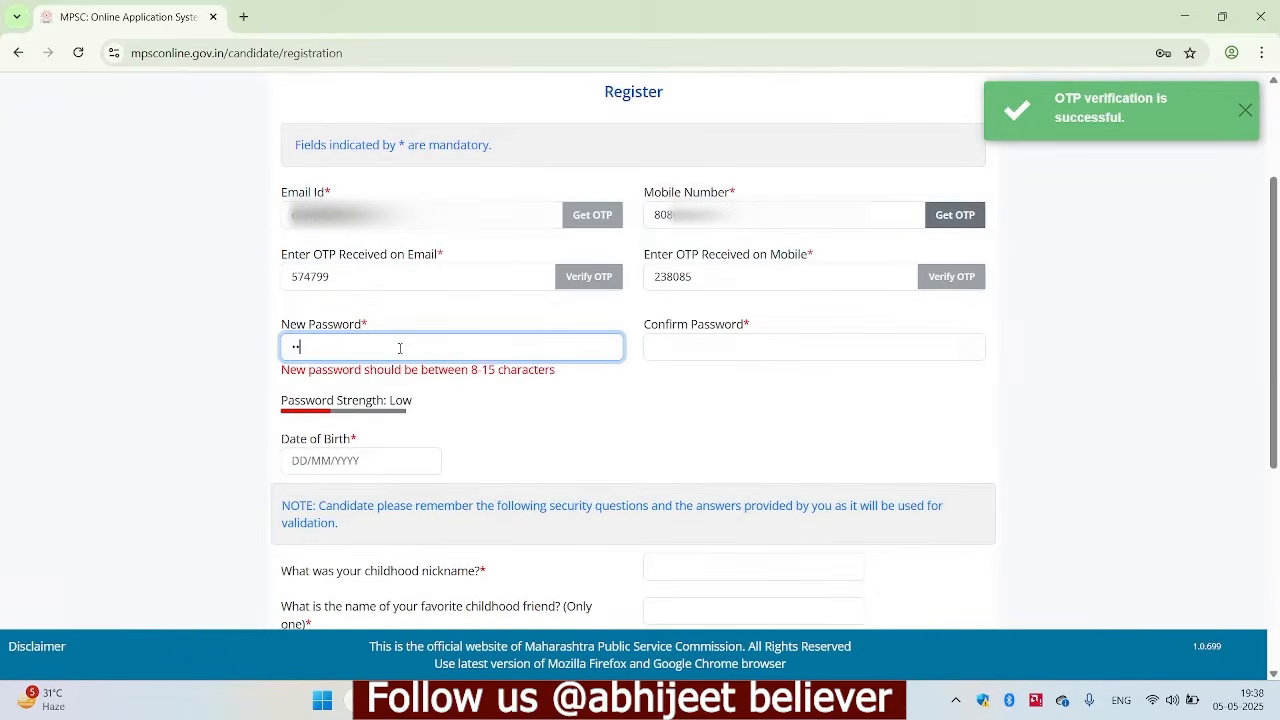
pyautogui.write('••••••')
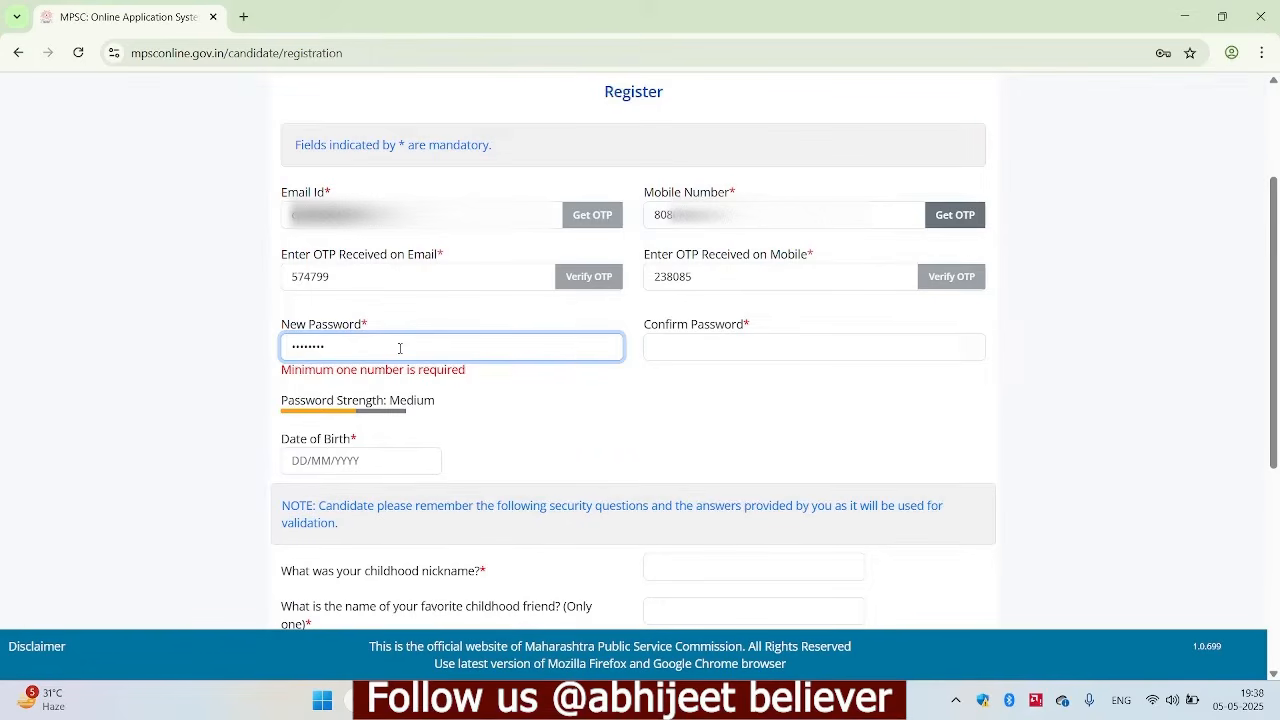
pyautogui.click(714, 346)
pyautogui.write('••••••••')
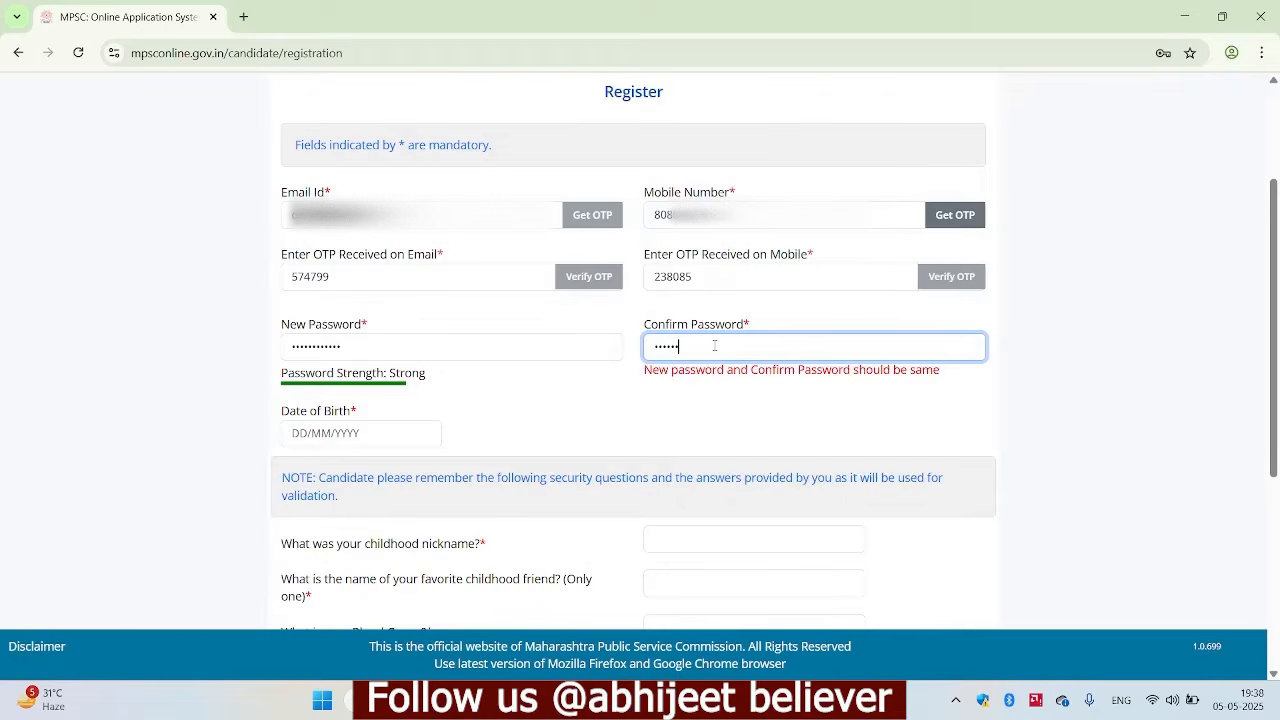
pyautogui.write('••••')
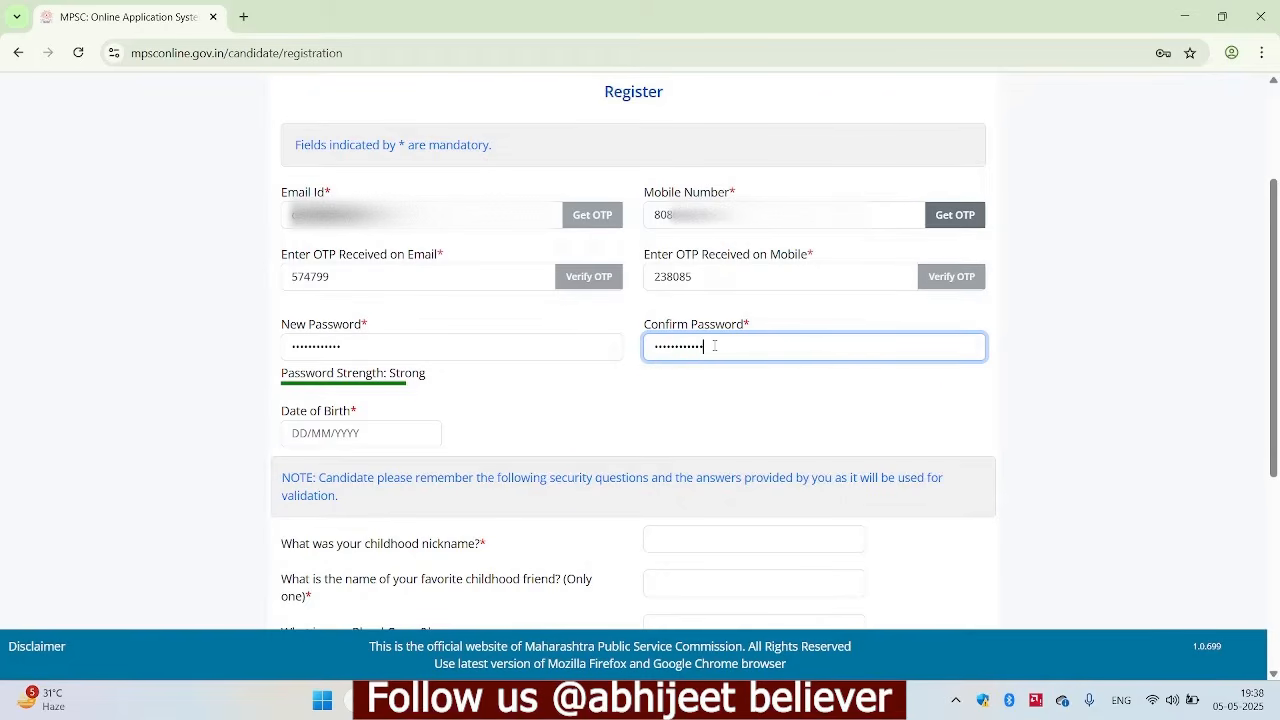
pyautogui.click(325, 433)
# Pick 16 March in the Date of Birth calendar.
pyautogui.click(374, 489)
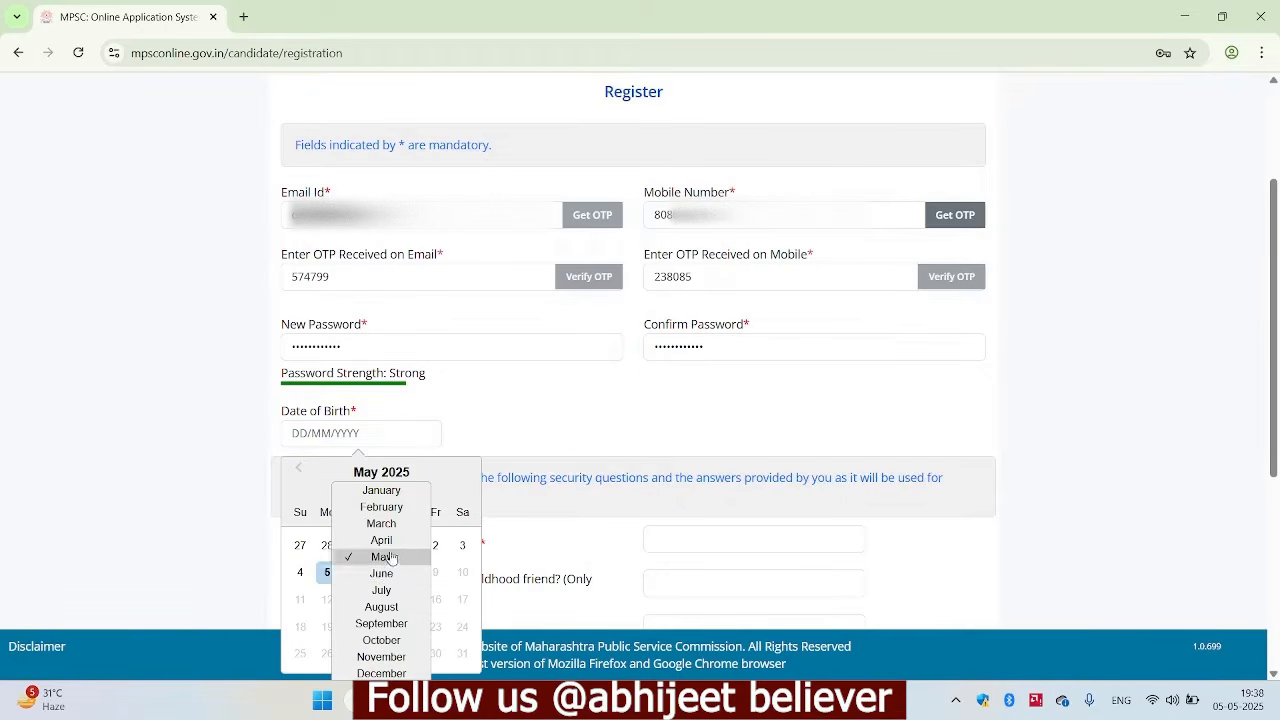
pyautogui.click(381, 523)
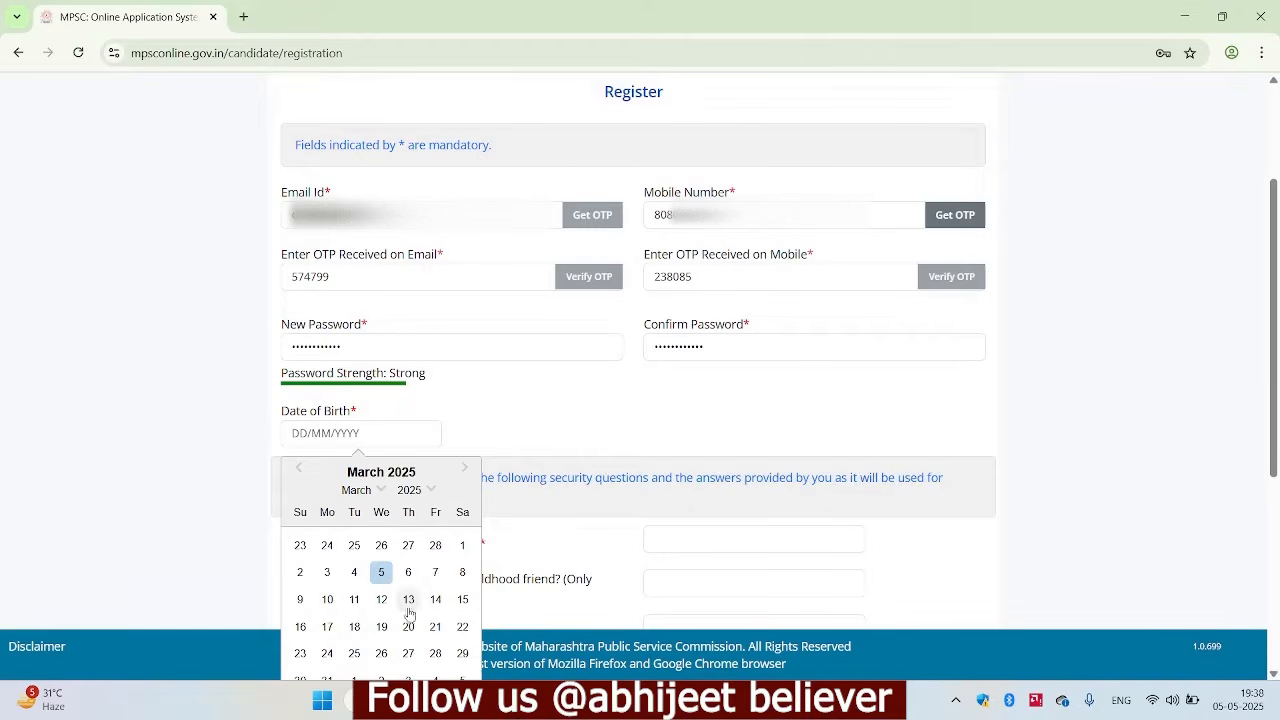
pyautogui.click(300, 626)
pyautogui.click(403, 434)
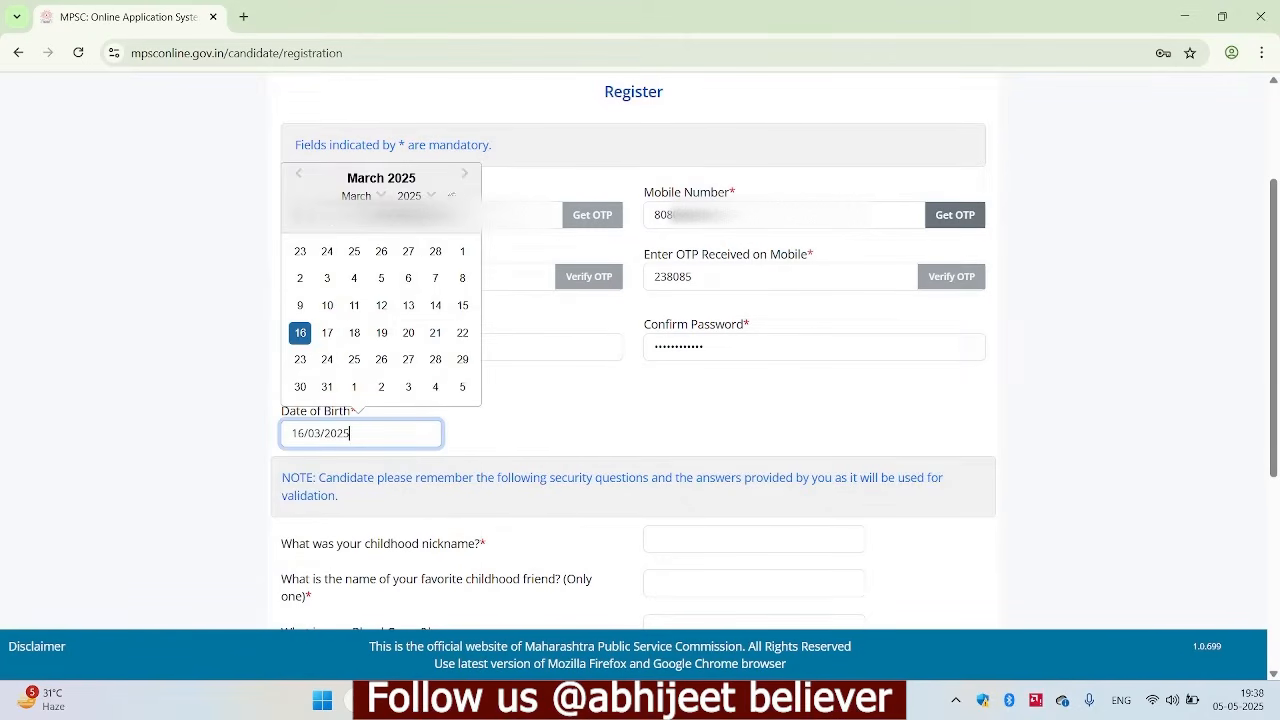
pyautogui.click(464, 173)
pyautogui.click(412, 222)
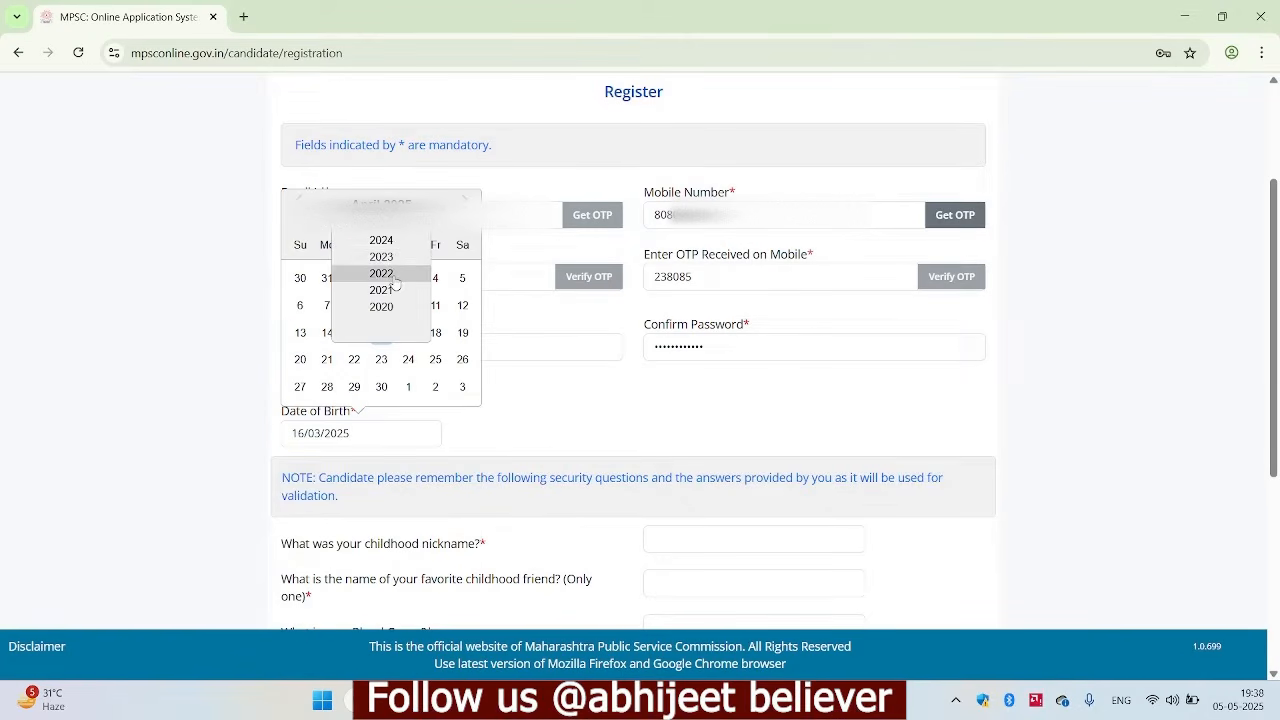
pyautogui.scroll(-1, 392, 300)
pyautogui.scroll(1, 390, 340)
pyautogui.scroll(-2, 387, 360)
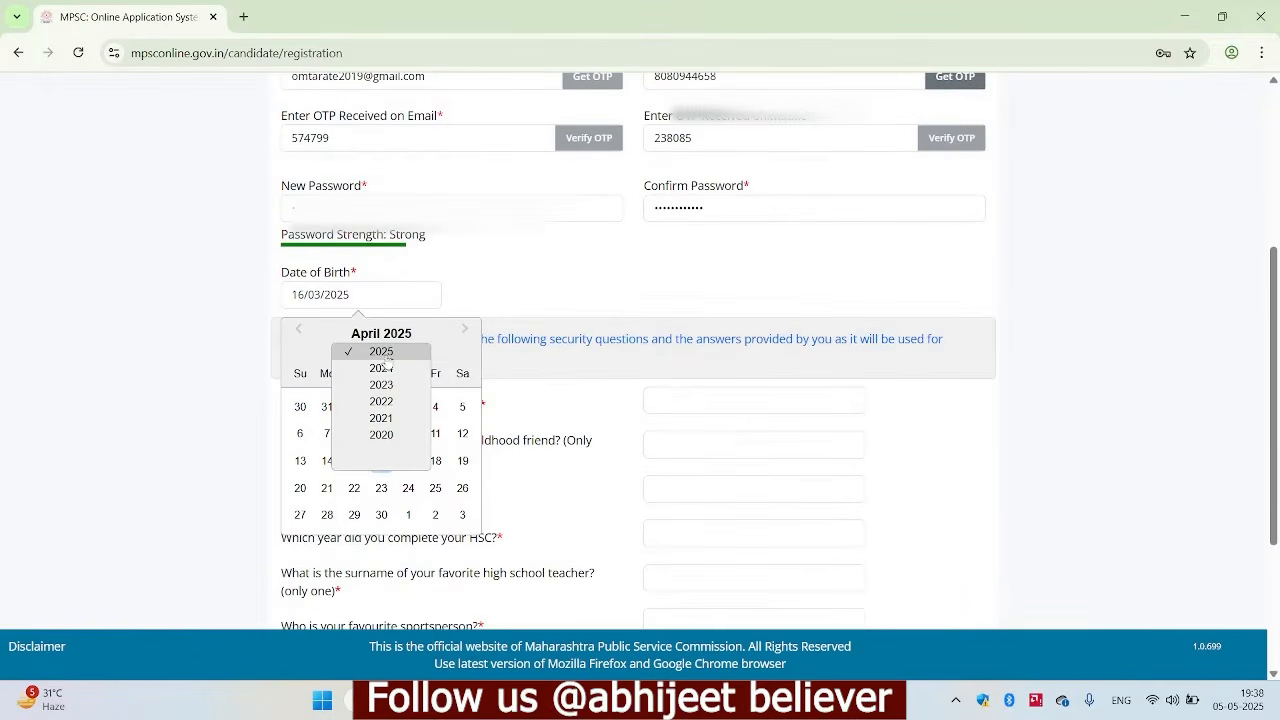
pyautogui.scroll(-1, 384, 410)
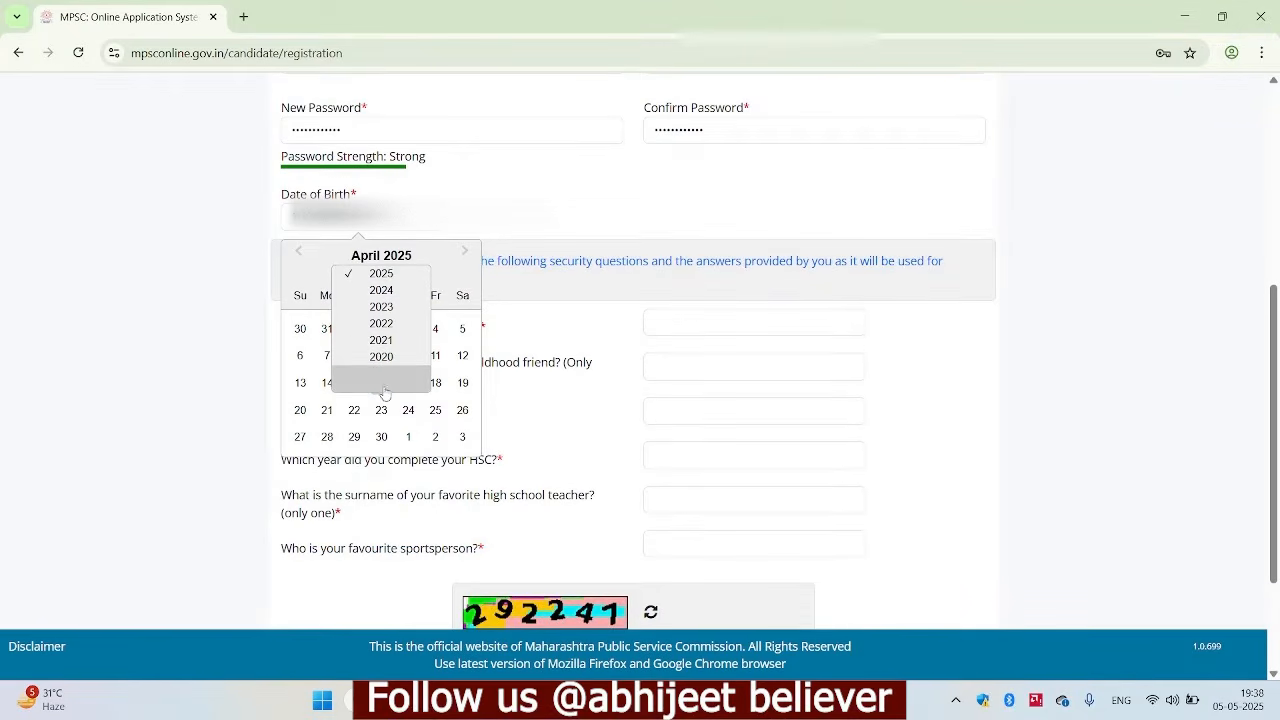
pyautogui.scroll(-3, 385, 393)
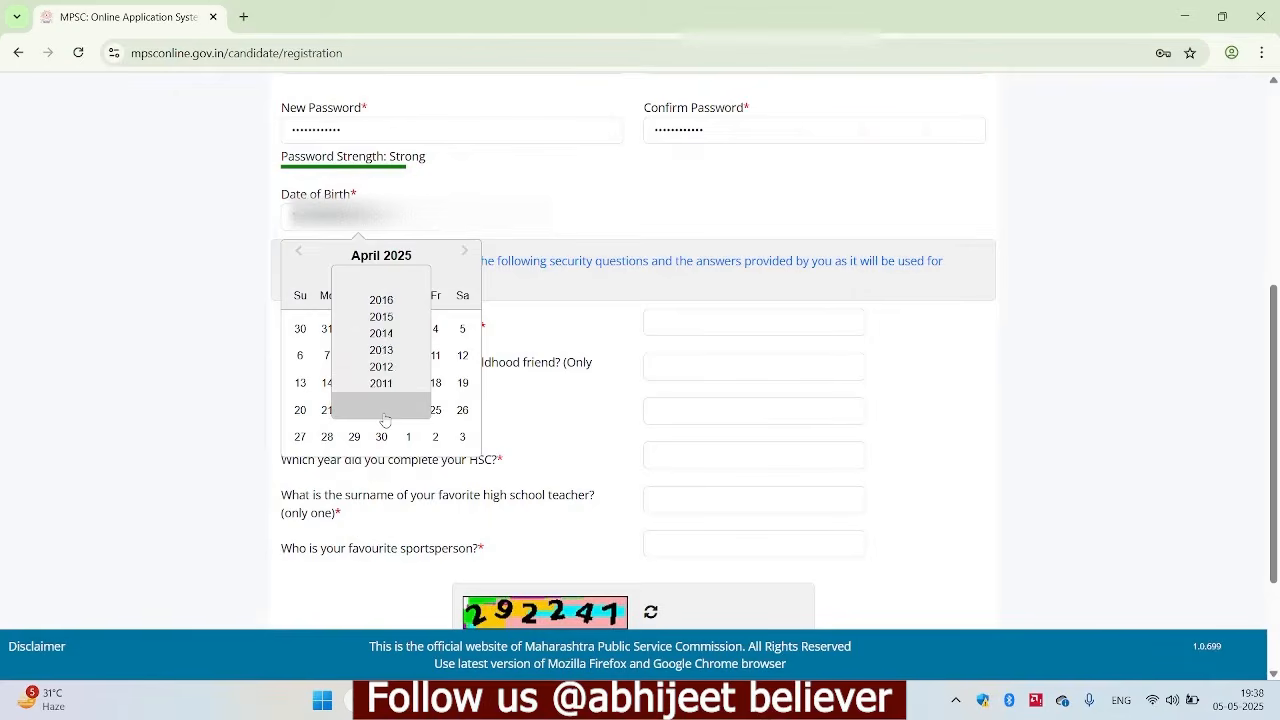
pyautogui.scroll(-4, 385, 410)
pyautogui.click(385, 397)
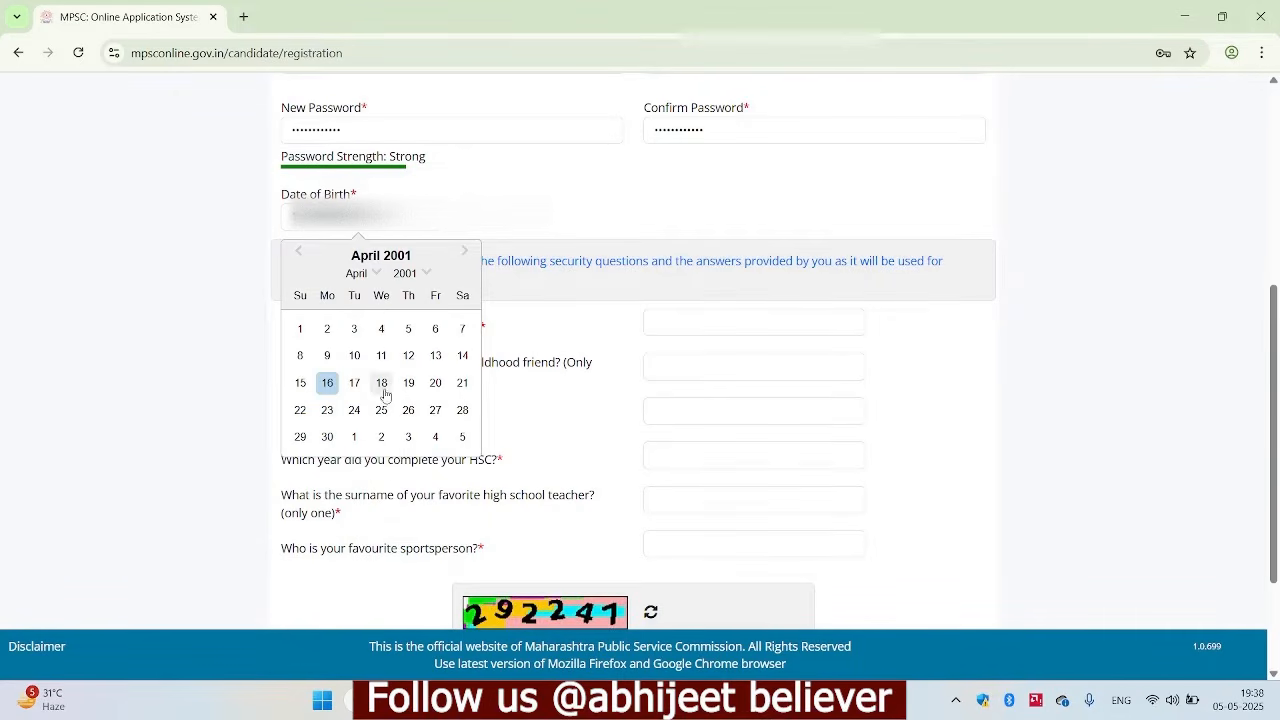
pyautogui.click(372, 274)
pyautogui.click(380, 308)
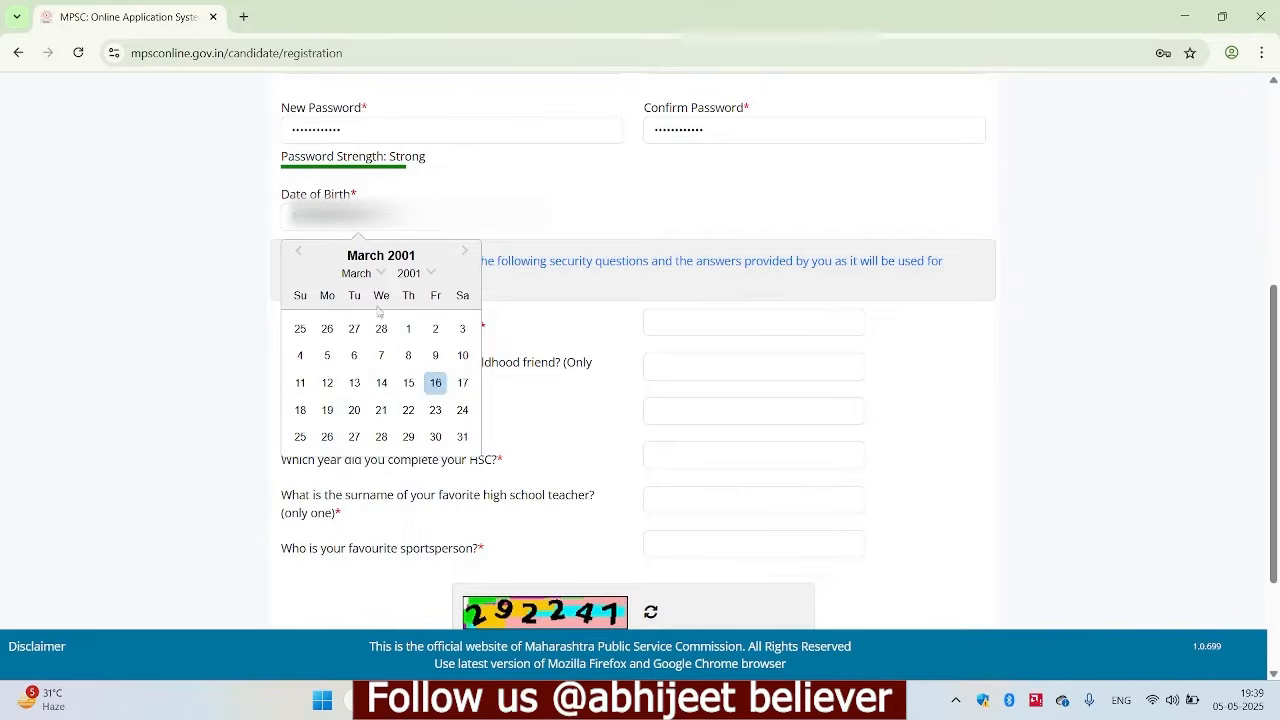
pyautogui.click(435, 384)
pyautogui.scroll(3, 633, 400)
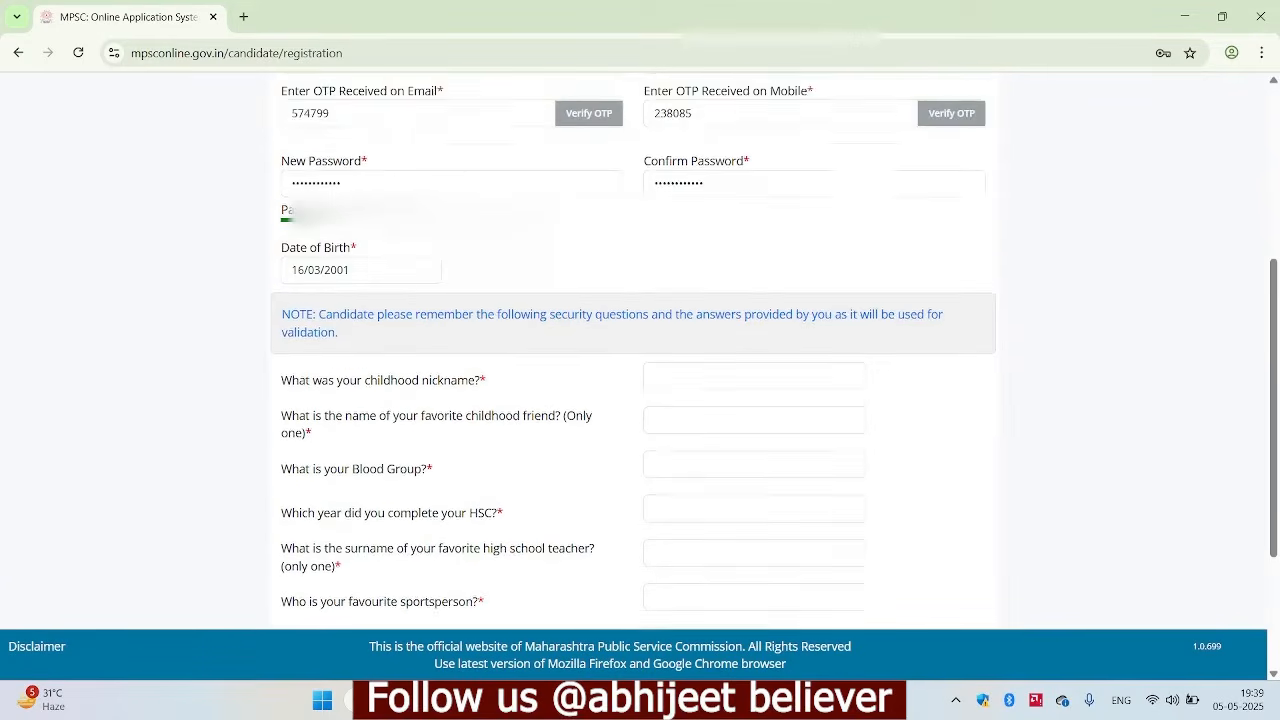
pyautogui.scroll(-3, 612, 279)
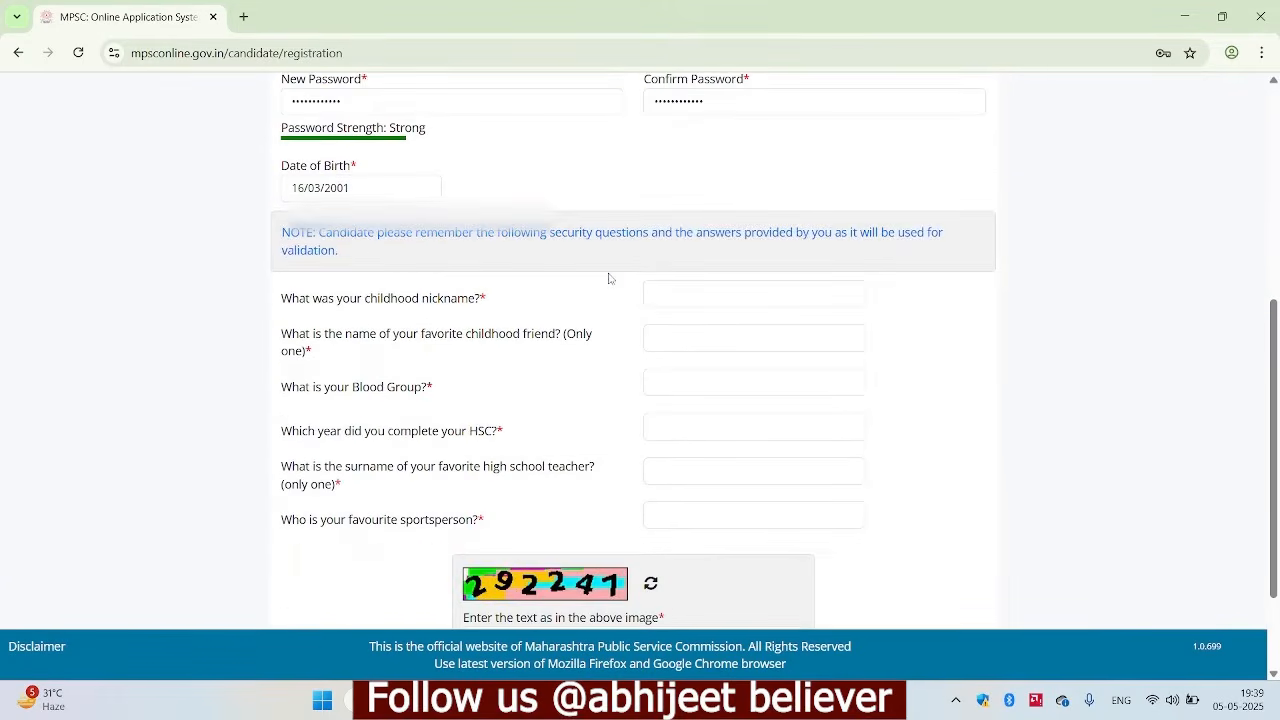
# Answer the nickname, childhood friend, blood group and HSC completion year security questions.
pyautogui.click(673, 287)
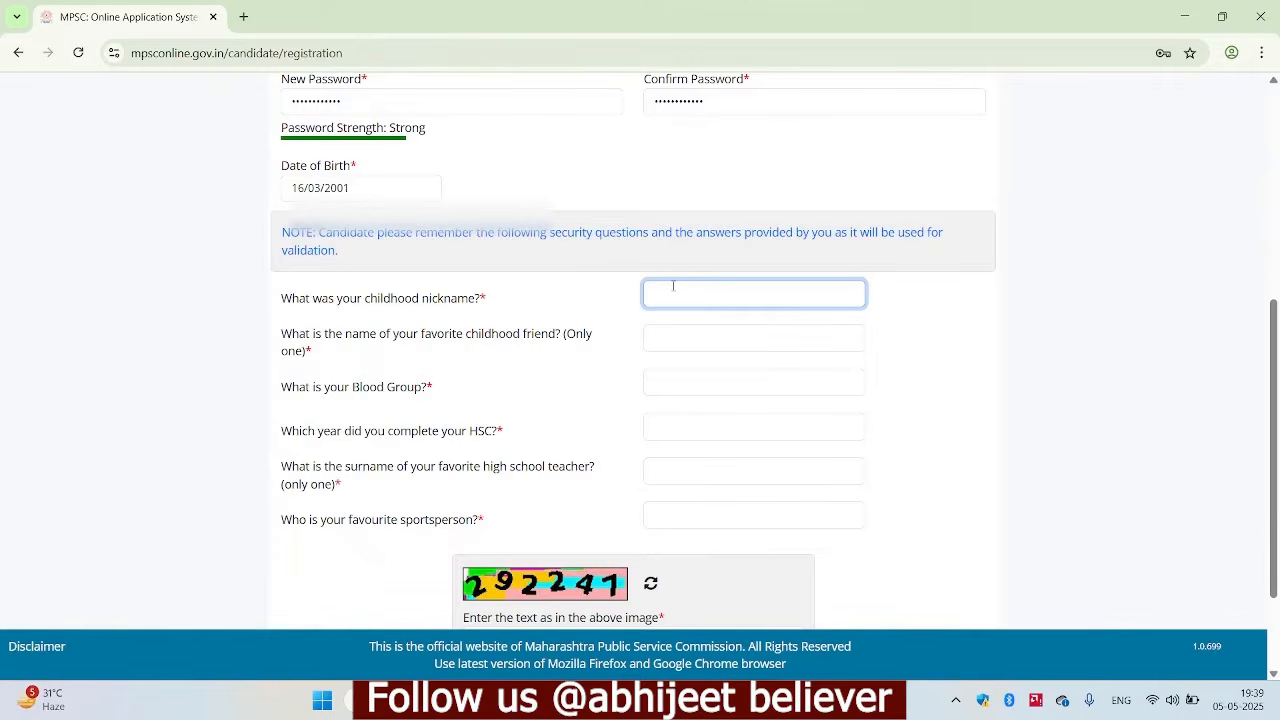
pyautogui.click(669, 345)
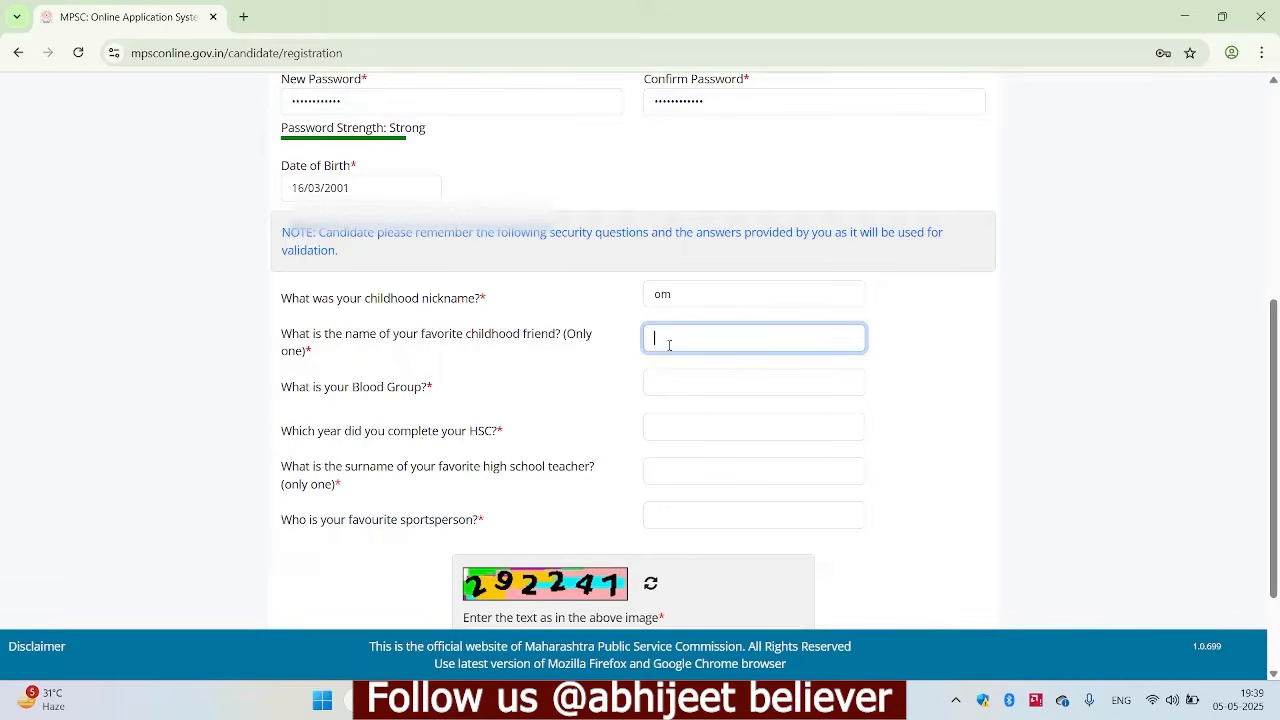
pyautogui.click(671, 381)
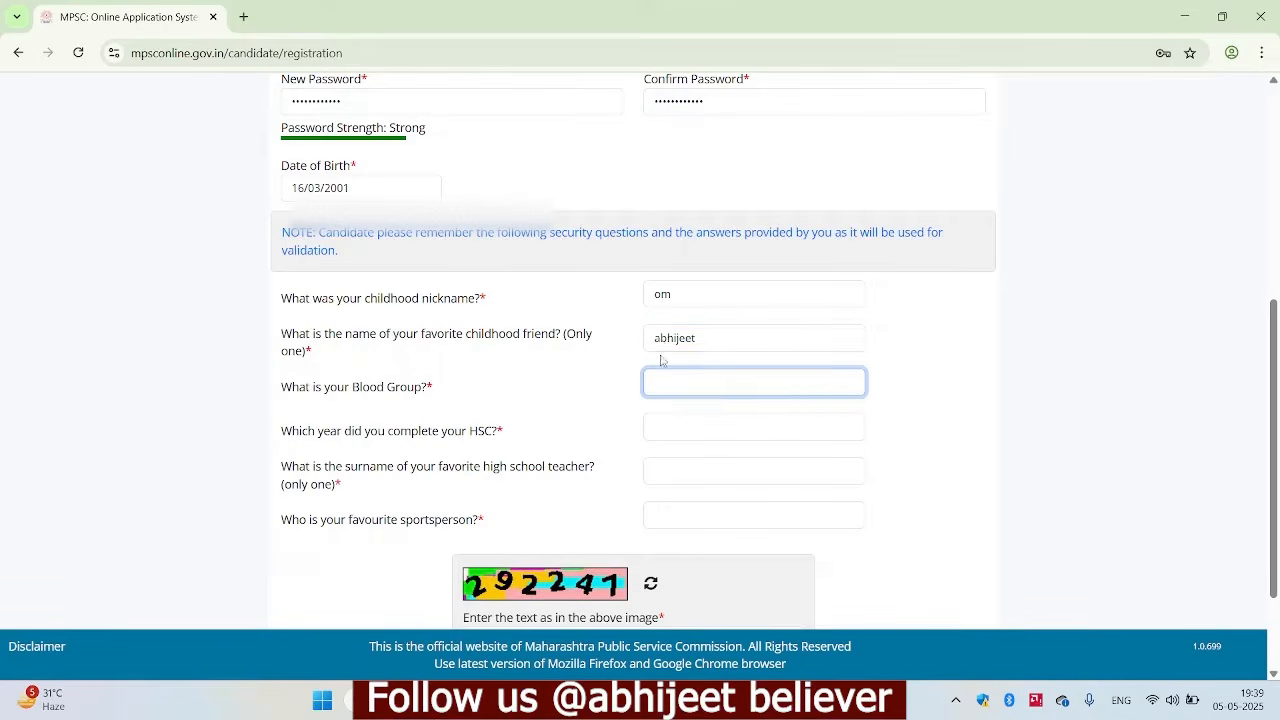
pyautogui.click(659, 338)
pyautogui.press('BackSpace')
pyautogui.write('A')
pyautogui.click(669, 378)
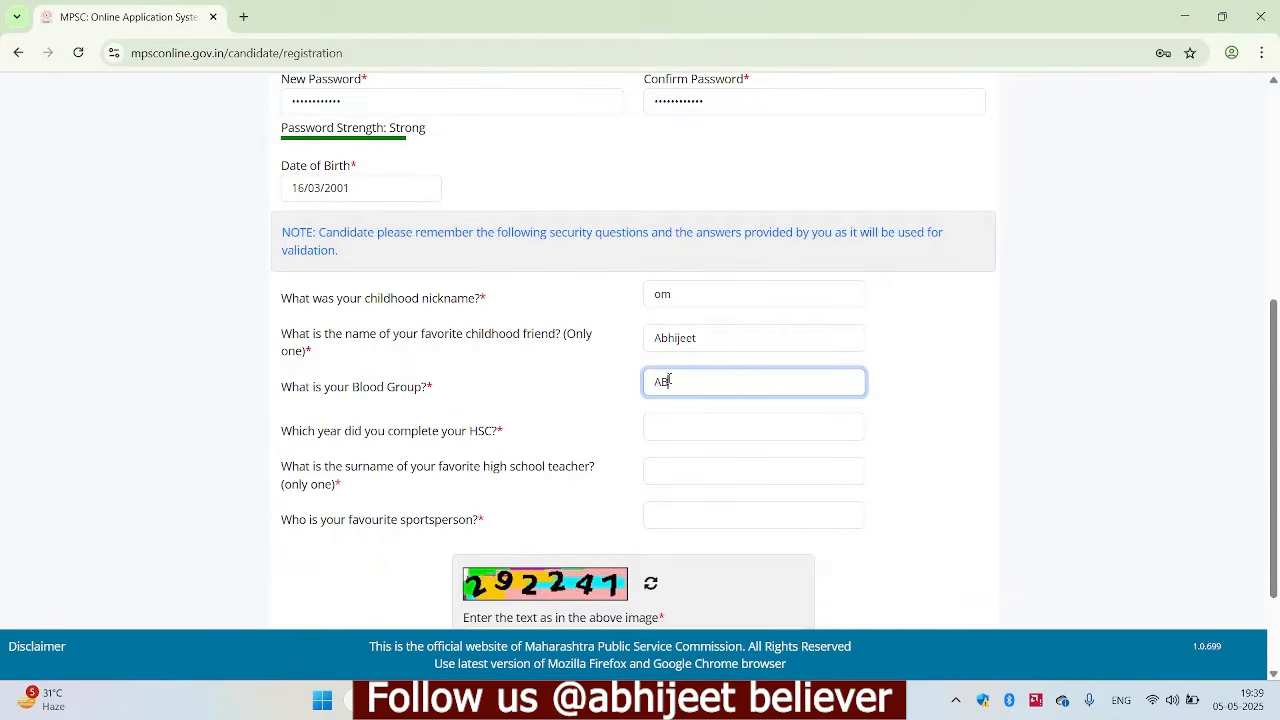
pyautogui.click(677, 429)
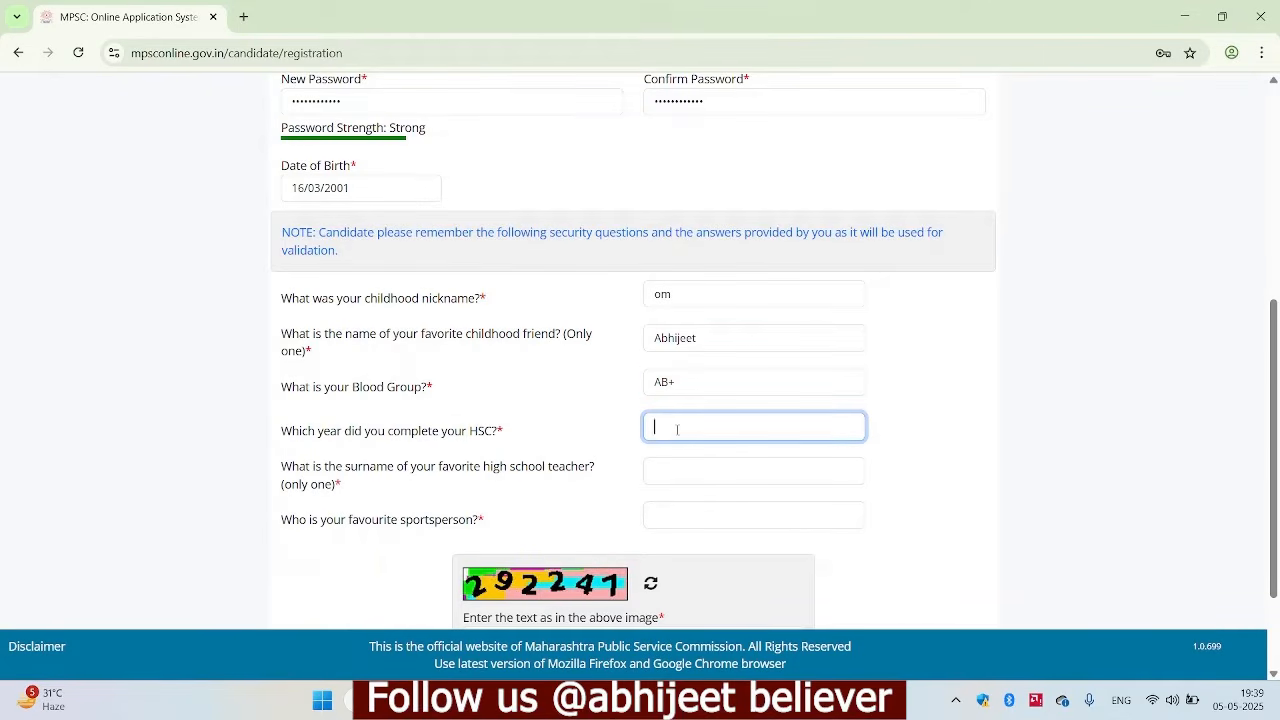
pyautogui.click(683, 471)
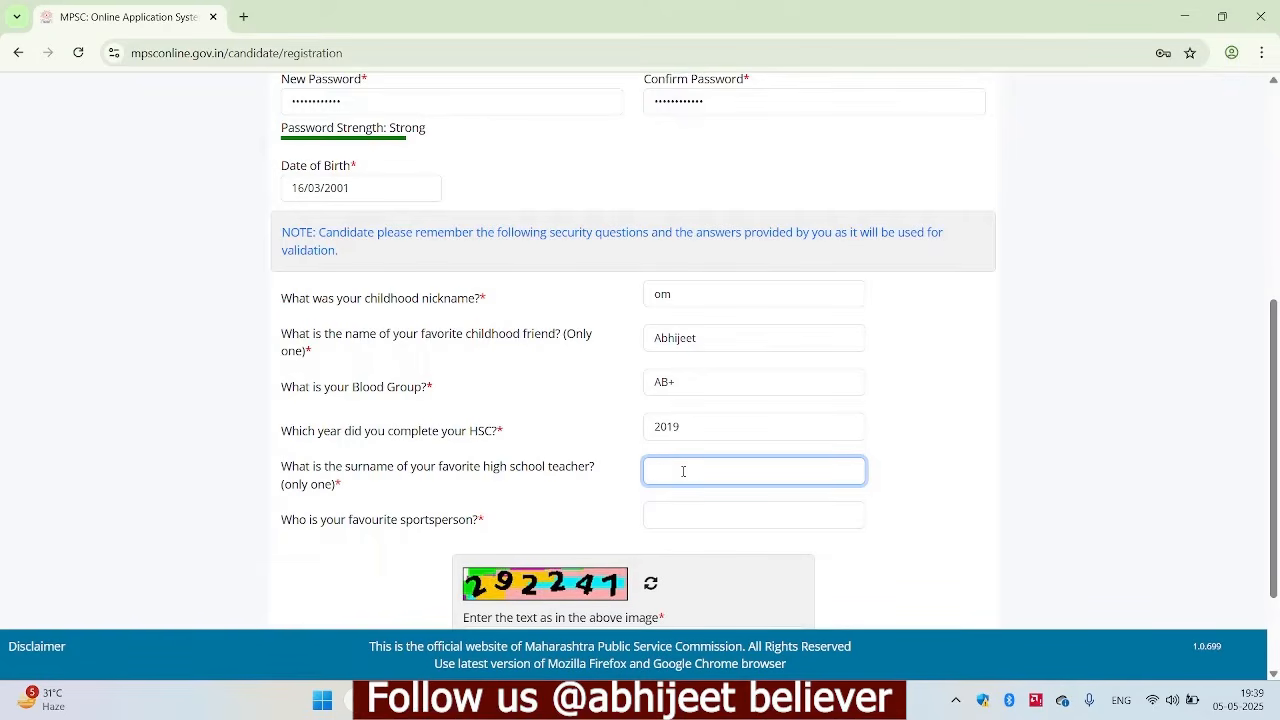
pyautogui.click(679, 516)
pyautogui.scroll(-1, 660, 449)
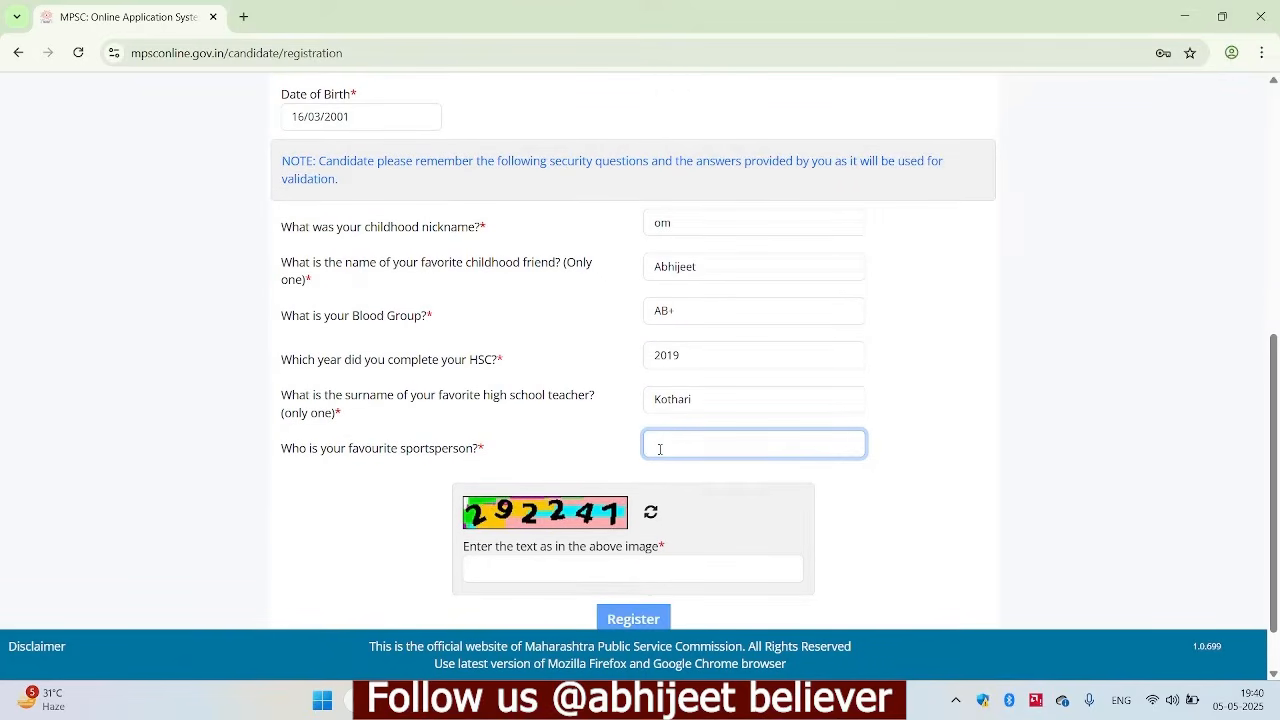
pyautogui.click(653, 443)
pyautogui.click(707, 443)
pyautogui.press('BackSpace')
pyautogui.press('BackSpace')
pyautogui.press('Left')
pyautogui.press('Left')
pyautogui.write('h')
pyautogui.click(523, 504)
pyautogui.write('41')
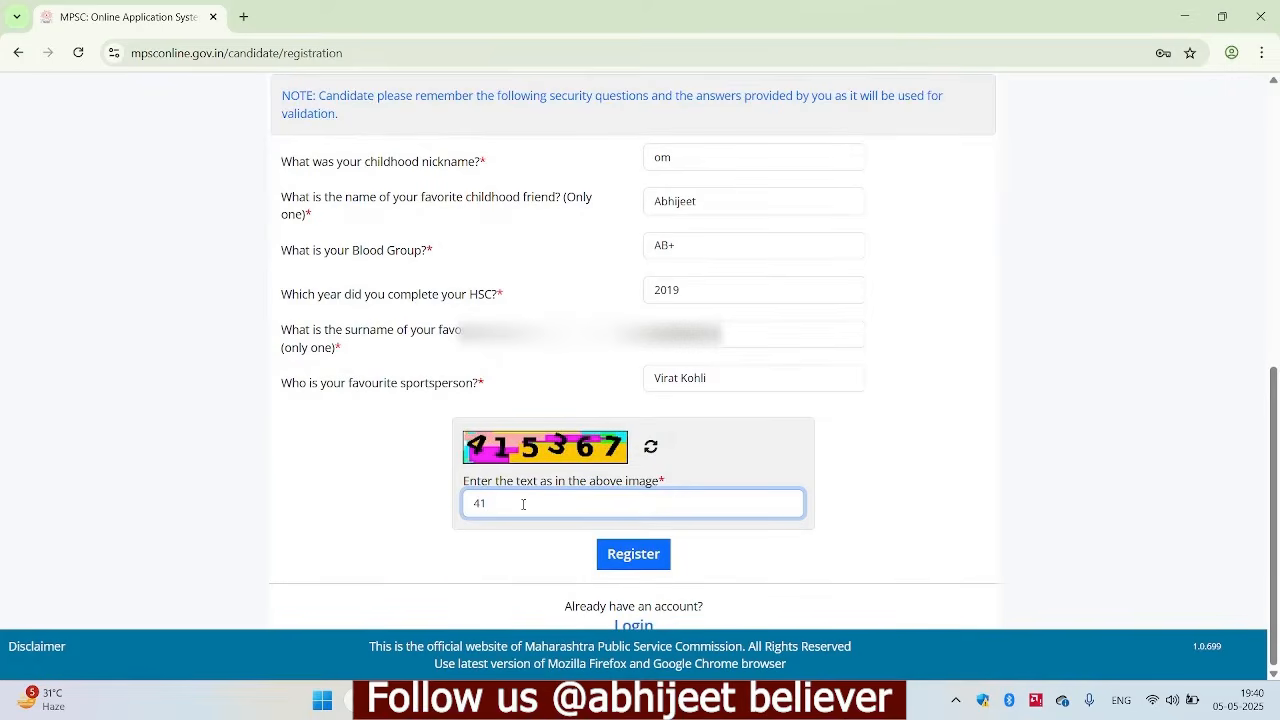
pyautogui.write('5367')
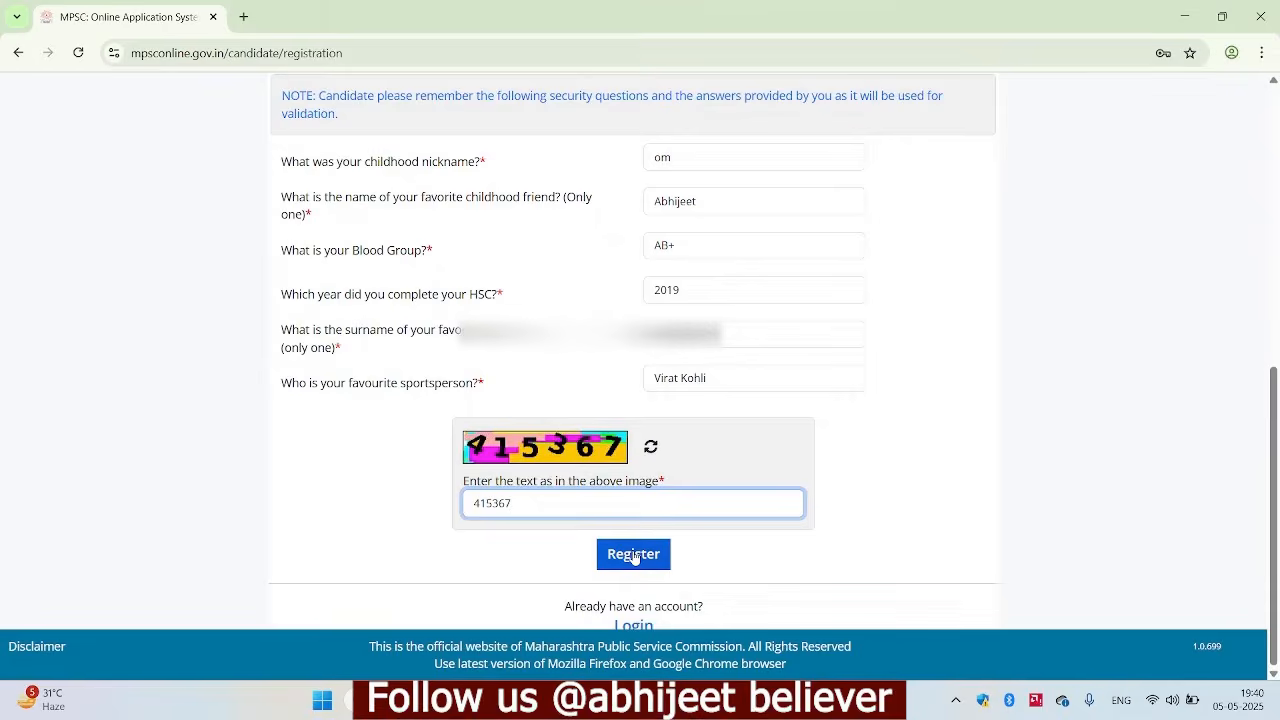
# Submit the registration, then log in with the saved credentials and the login captcha.
pyautogui.click(634, 558)
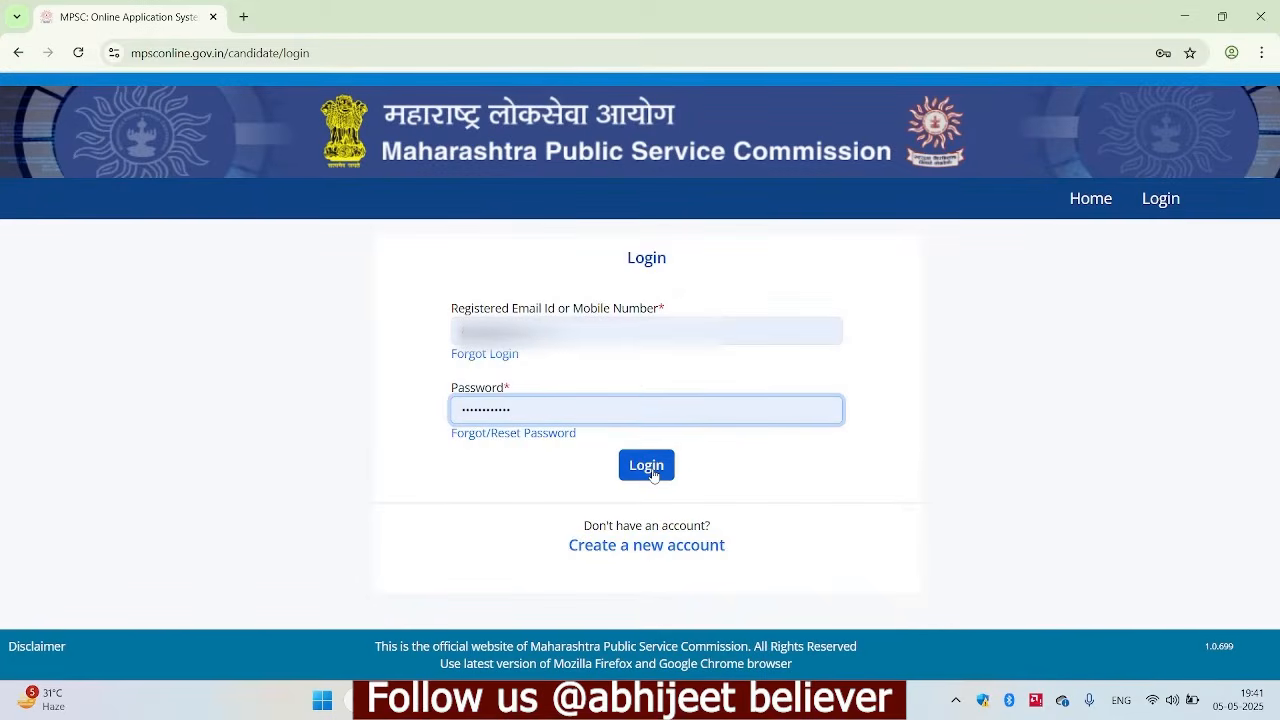
pyautogui.click(650, 466)
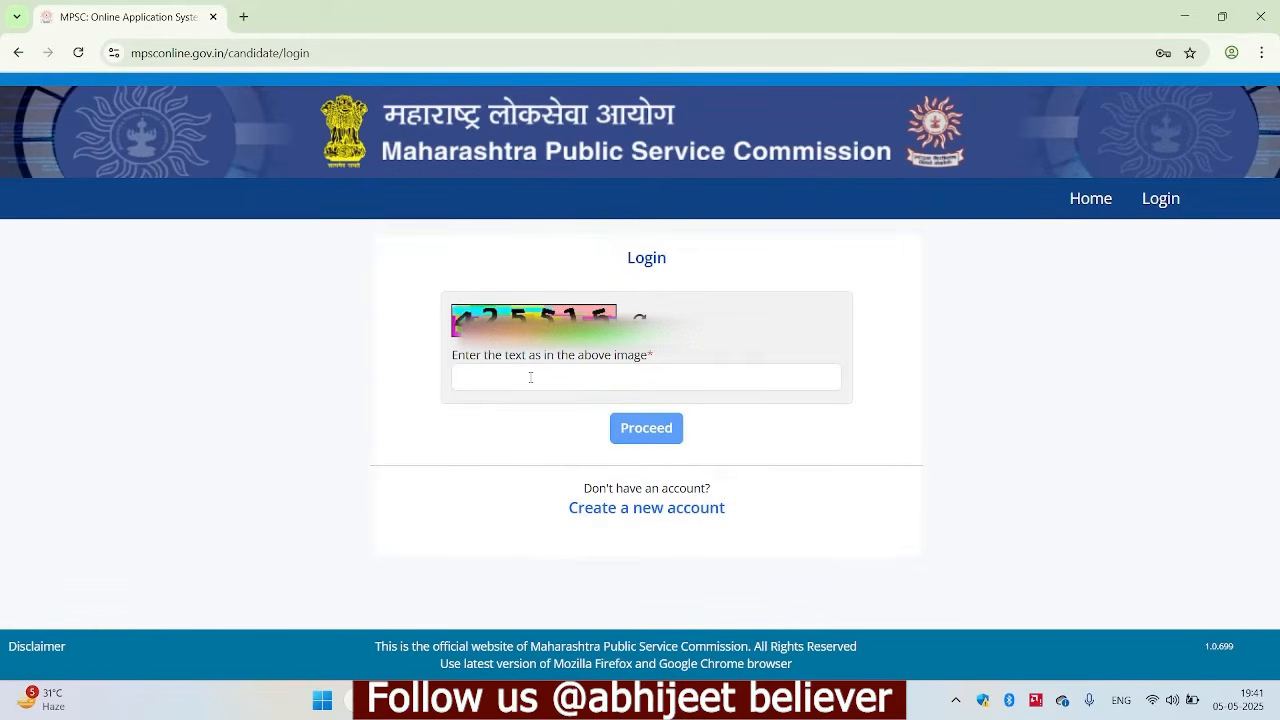
pyautogui.click(531, 377)
pyautogui.write('42')
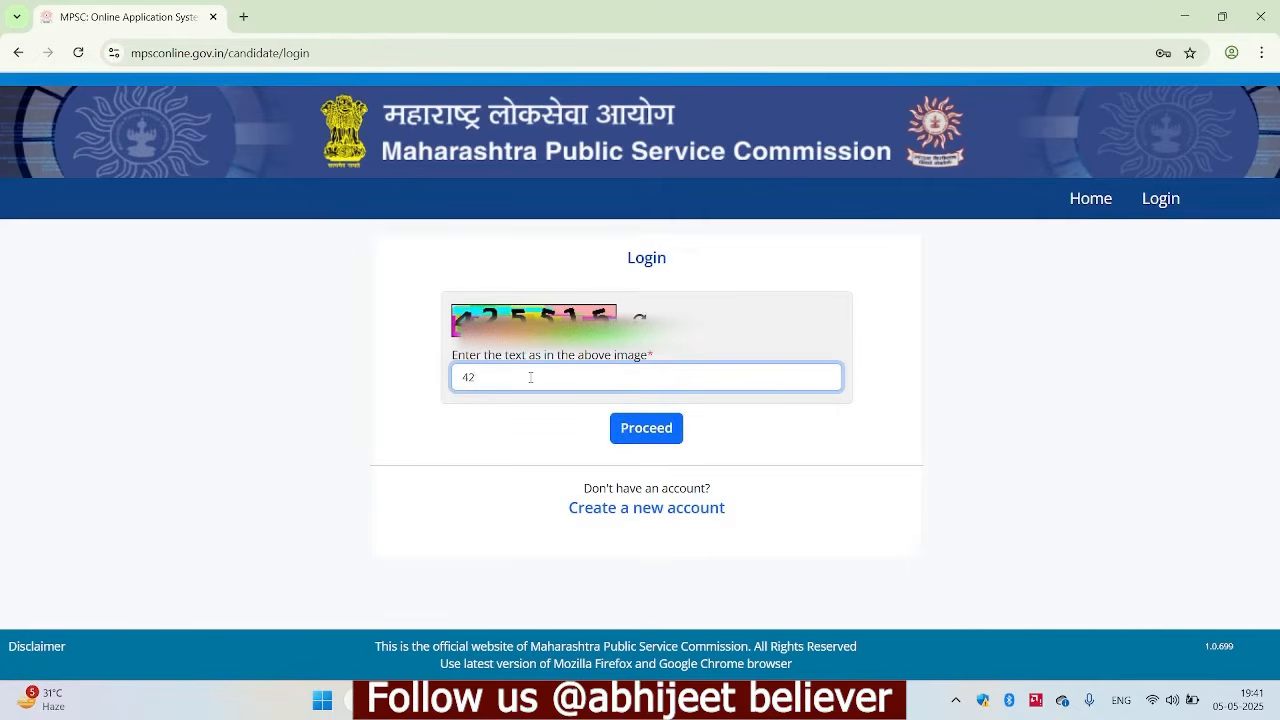
pyautogui.write('5515')
pyautogui.click(642, 430)
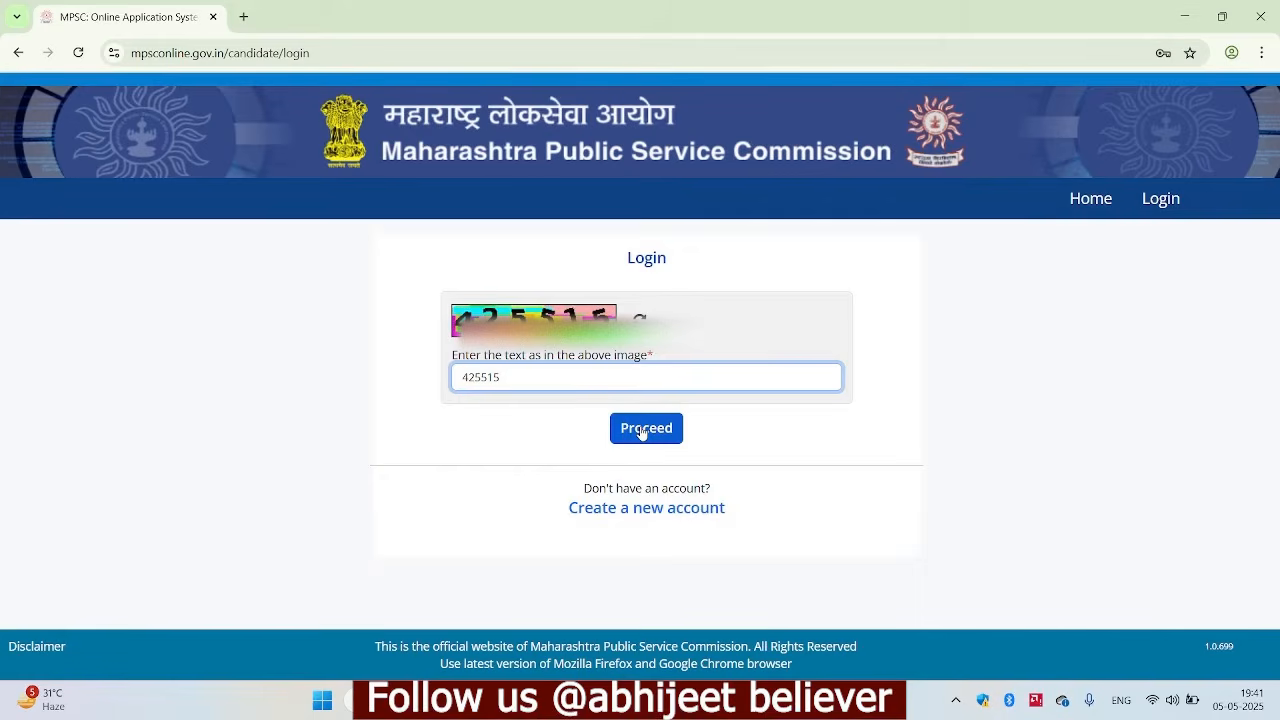
pyautogui.click(642, 430)
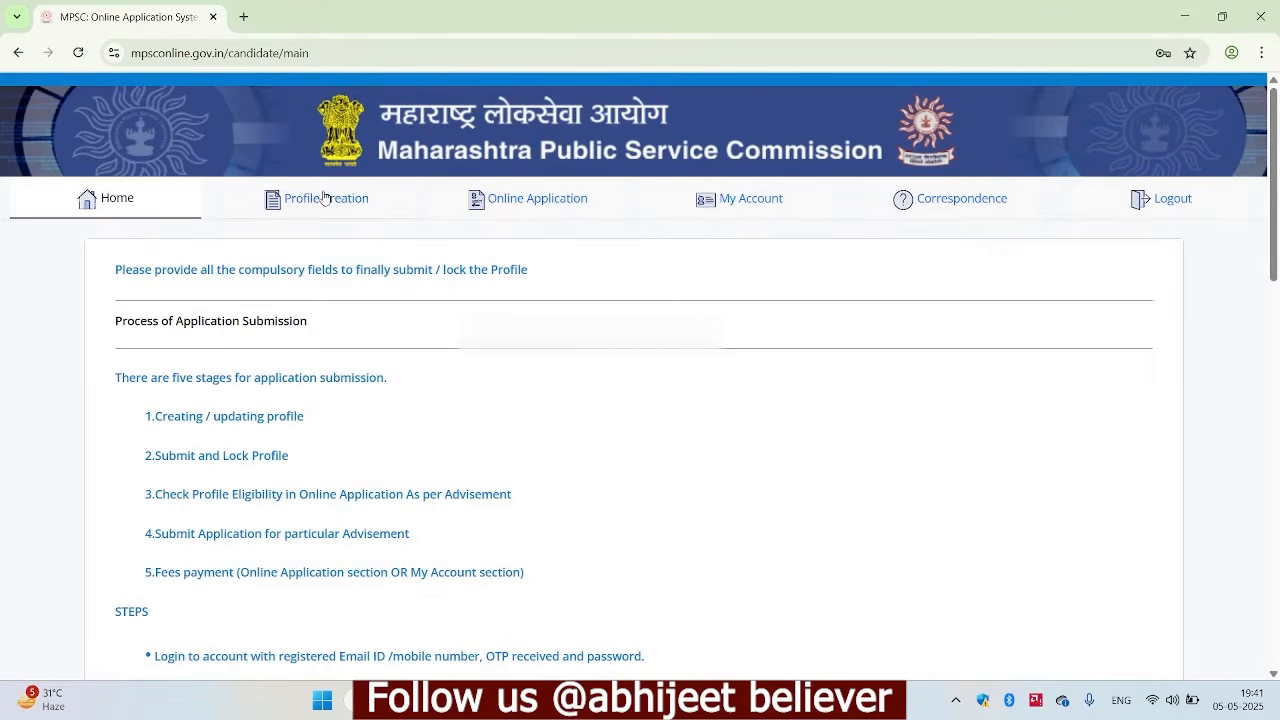
pyautogui.click(354, 200)
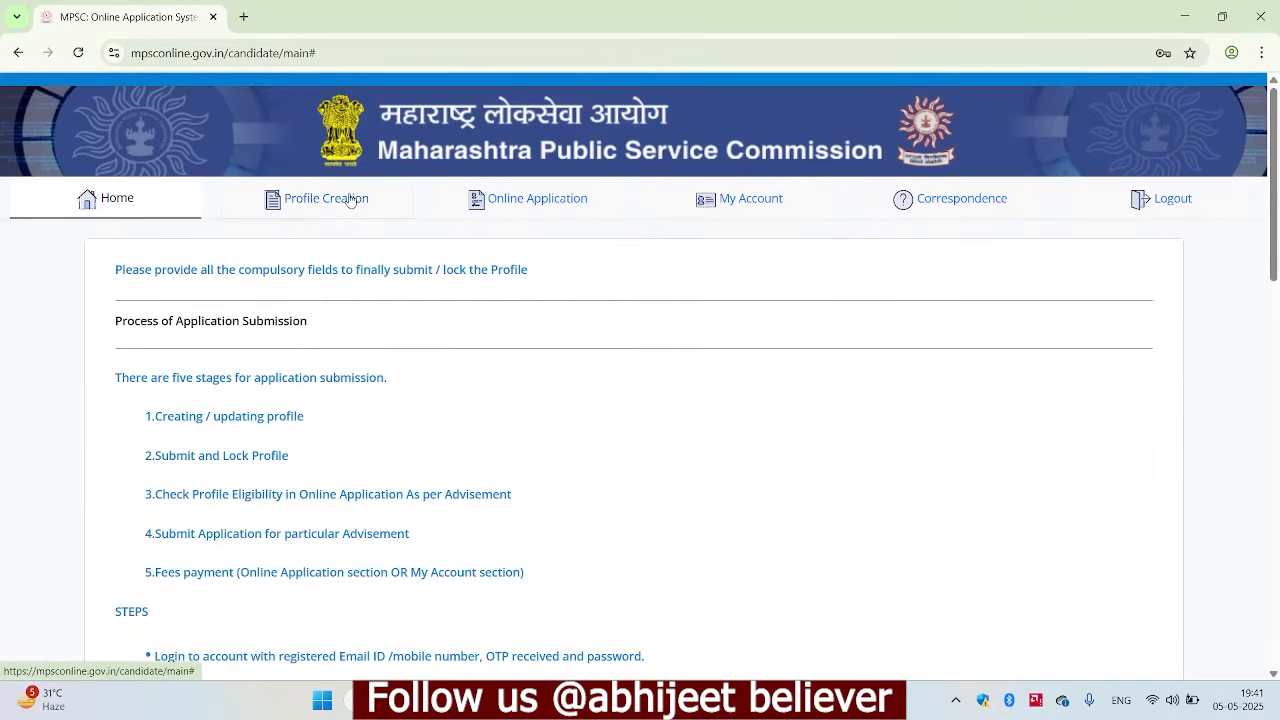
pyautogui.click(503, 200)
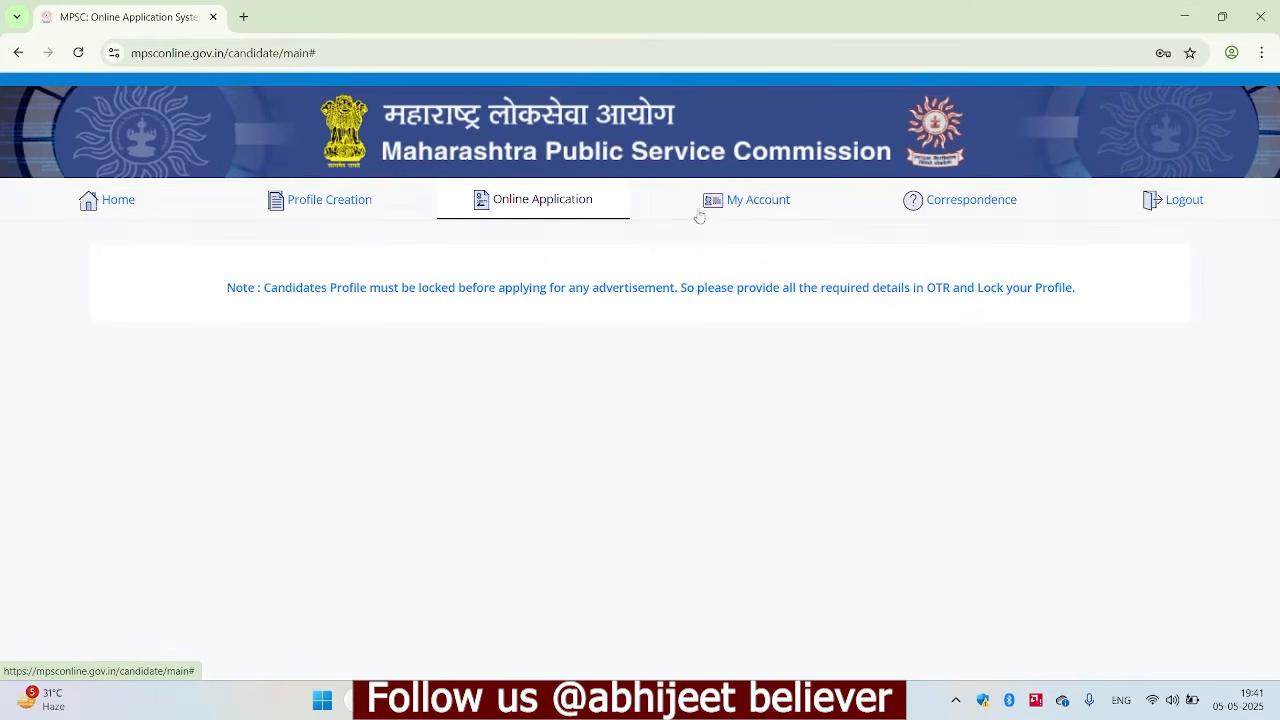
pyautogui.click(738, 205)
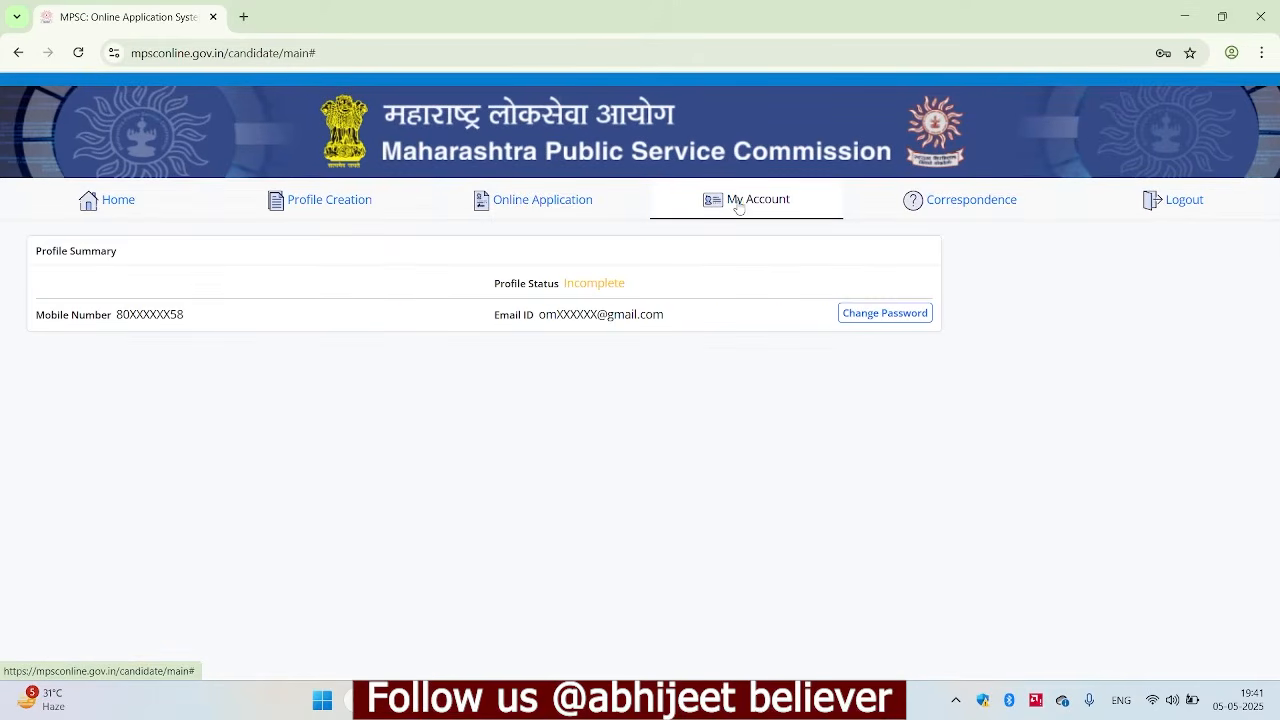
pyautogui.click(955, 205)
pyautogui.click(129, 205)
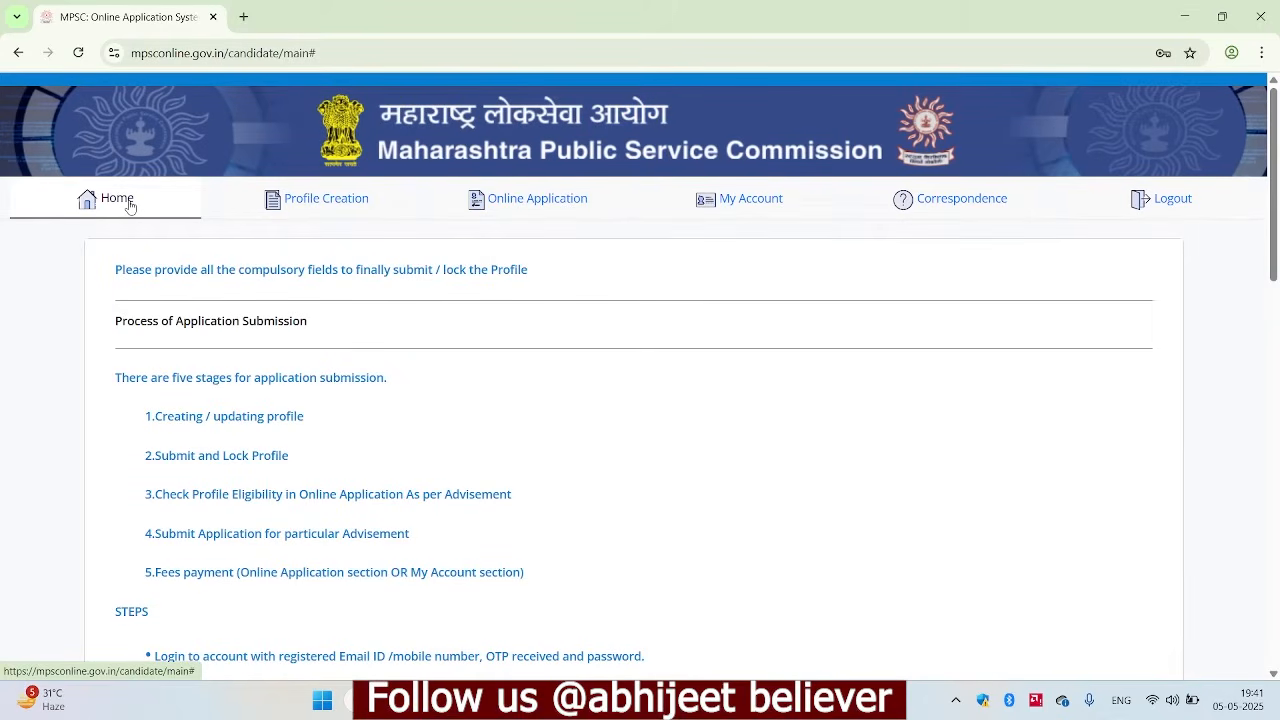
pyautogui.scroll(-3, 129, 205)
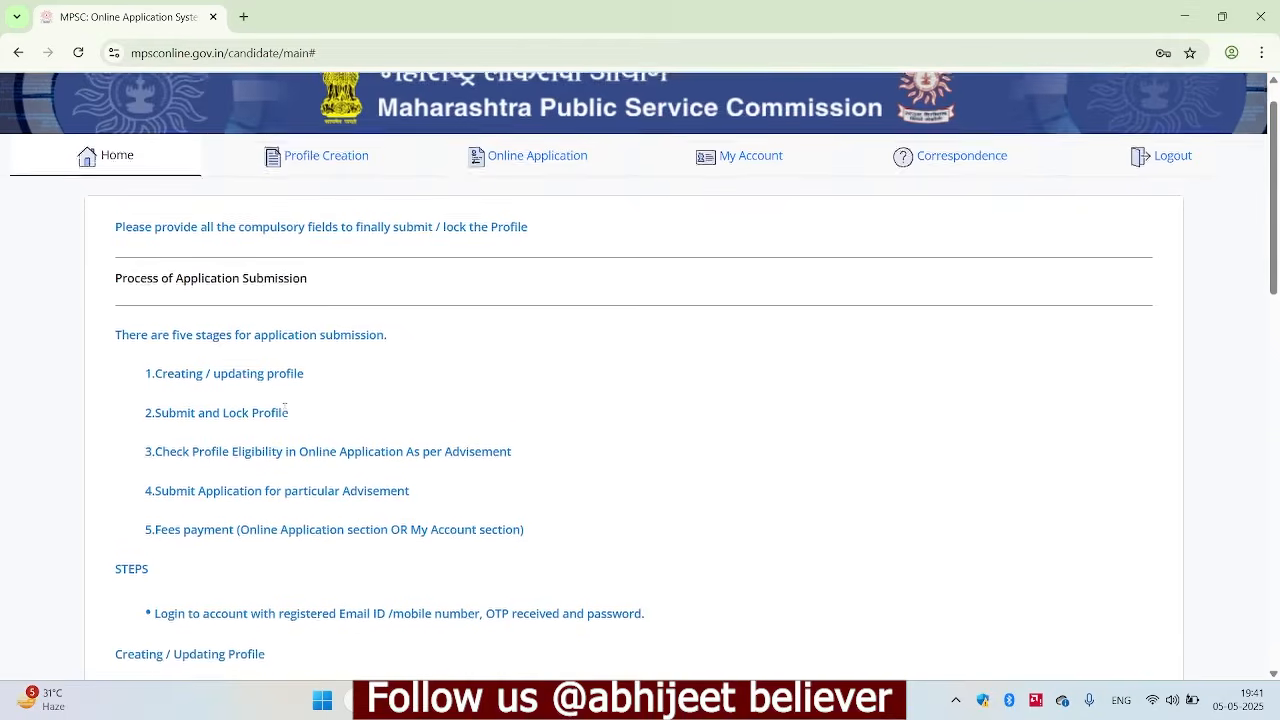
pyautogui.scroll(-1, 284, 410)
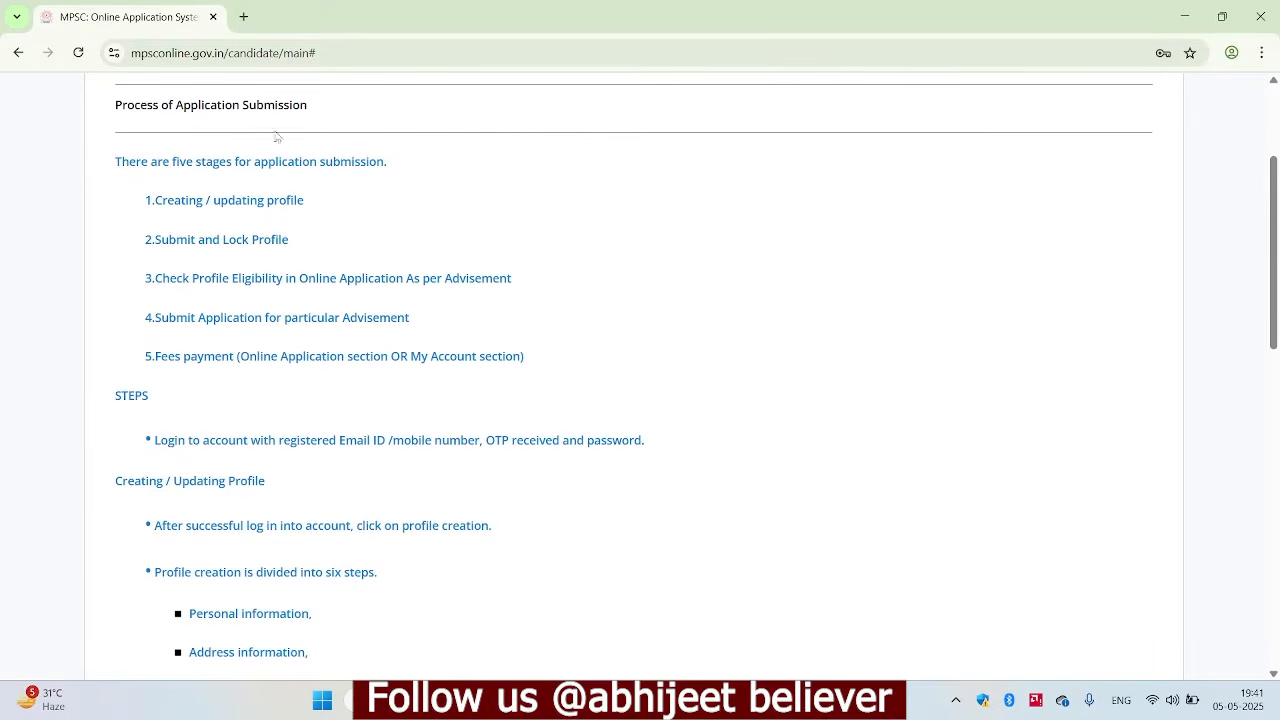
pyautogui.scroll(-2, 253, 413)
pyautogui.scroll(-5, 253, 413)
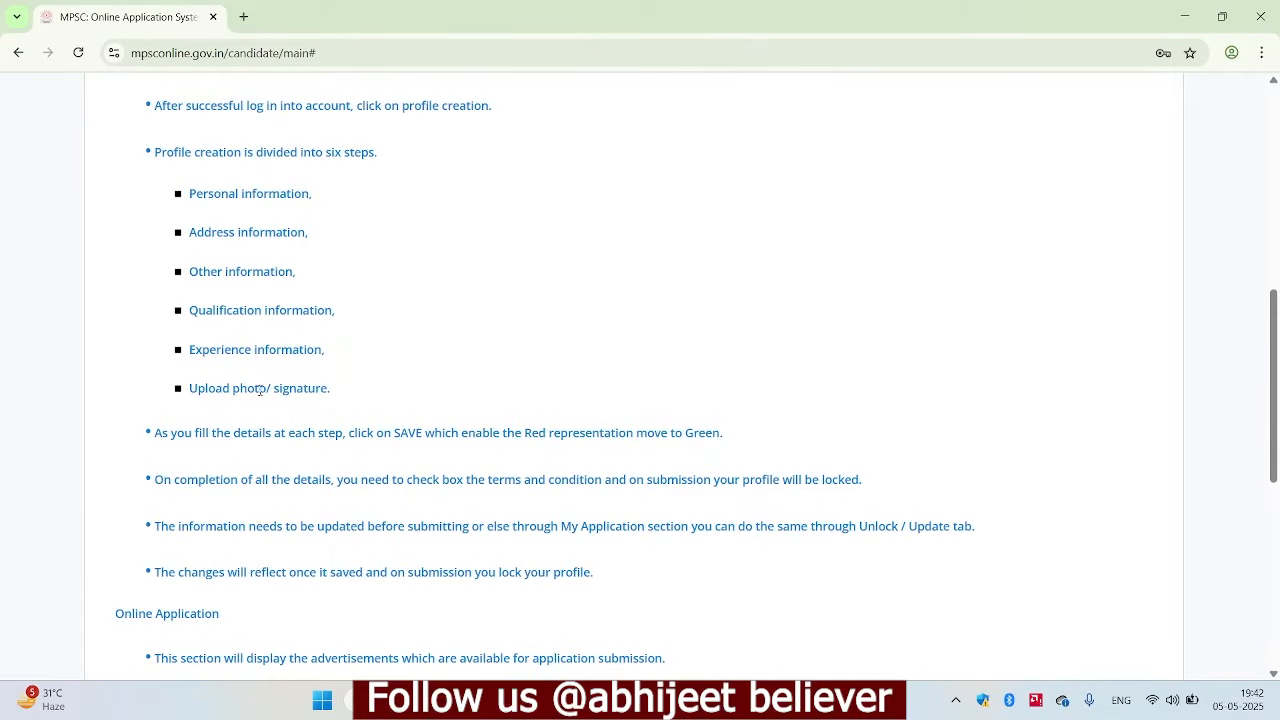
pyautogui.scroll(-3, 221, 433)
pyautogui.scroll(-5, 221, 433)
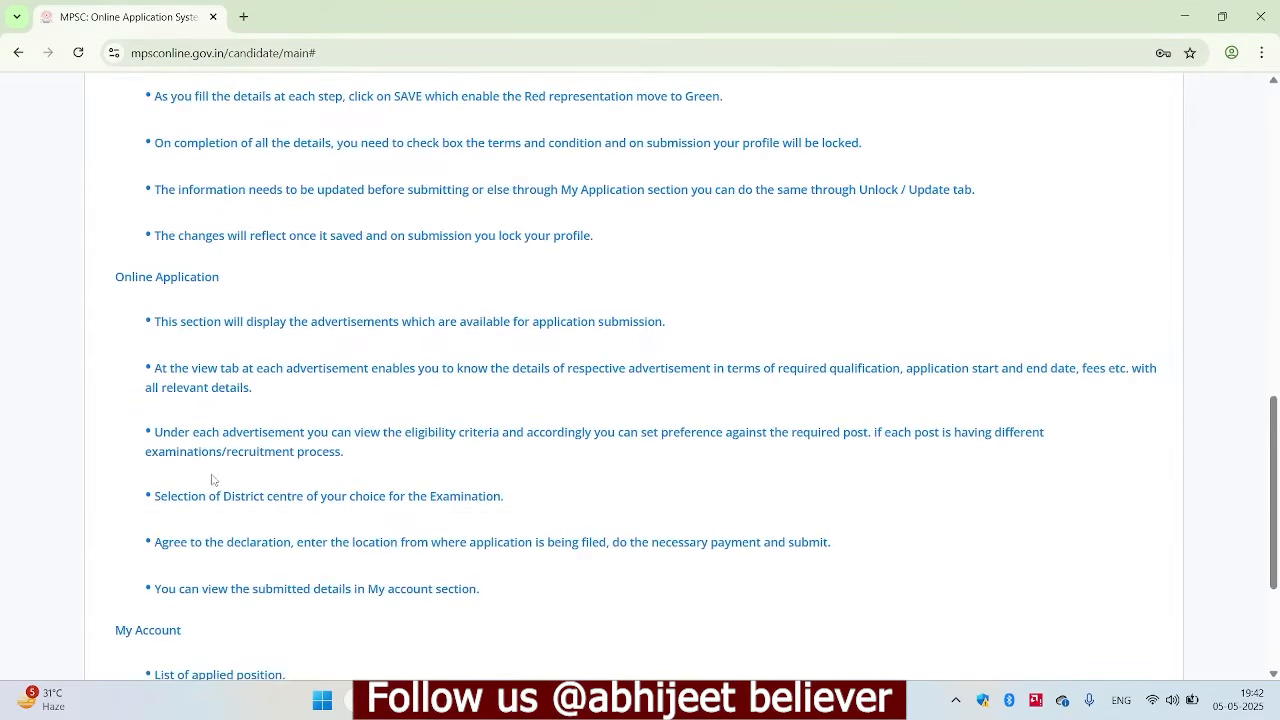
pyautogui.scroll(-2, 251, 551)
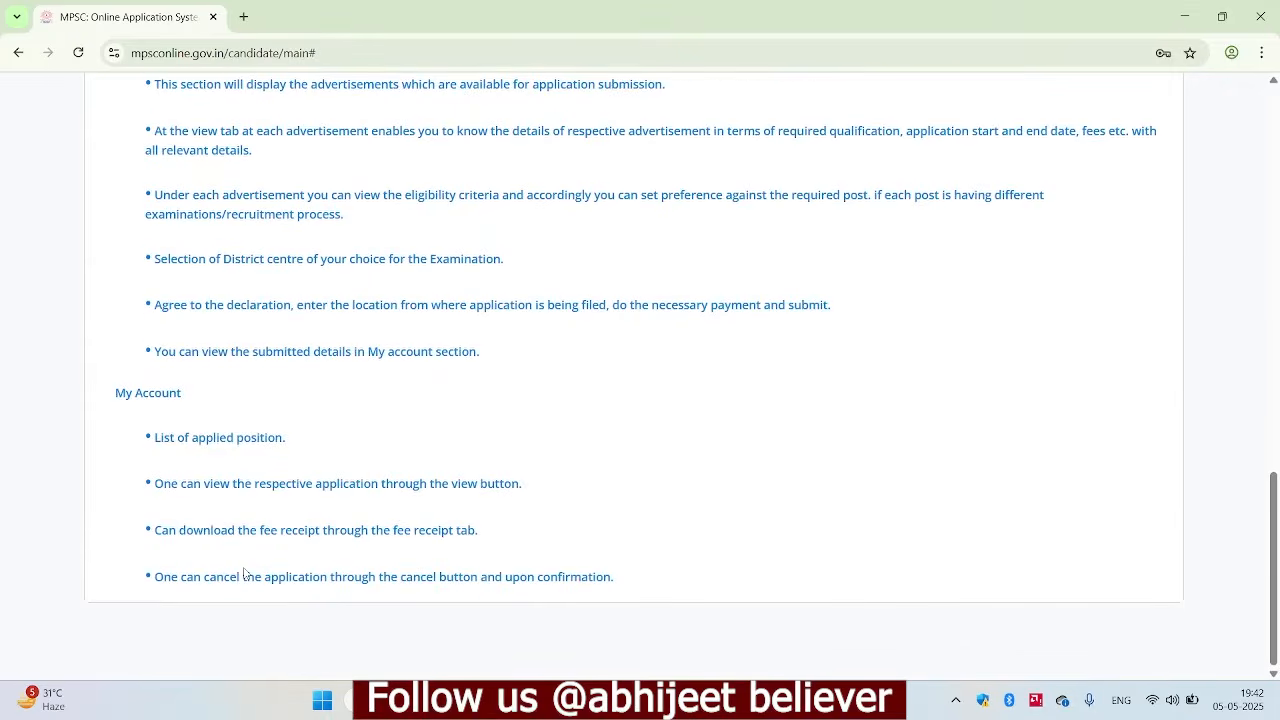
pyautogui.scroll(8, 245, 572)
pyautogui.scroll(4, 245, 572)
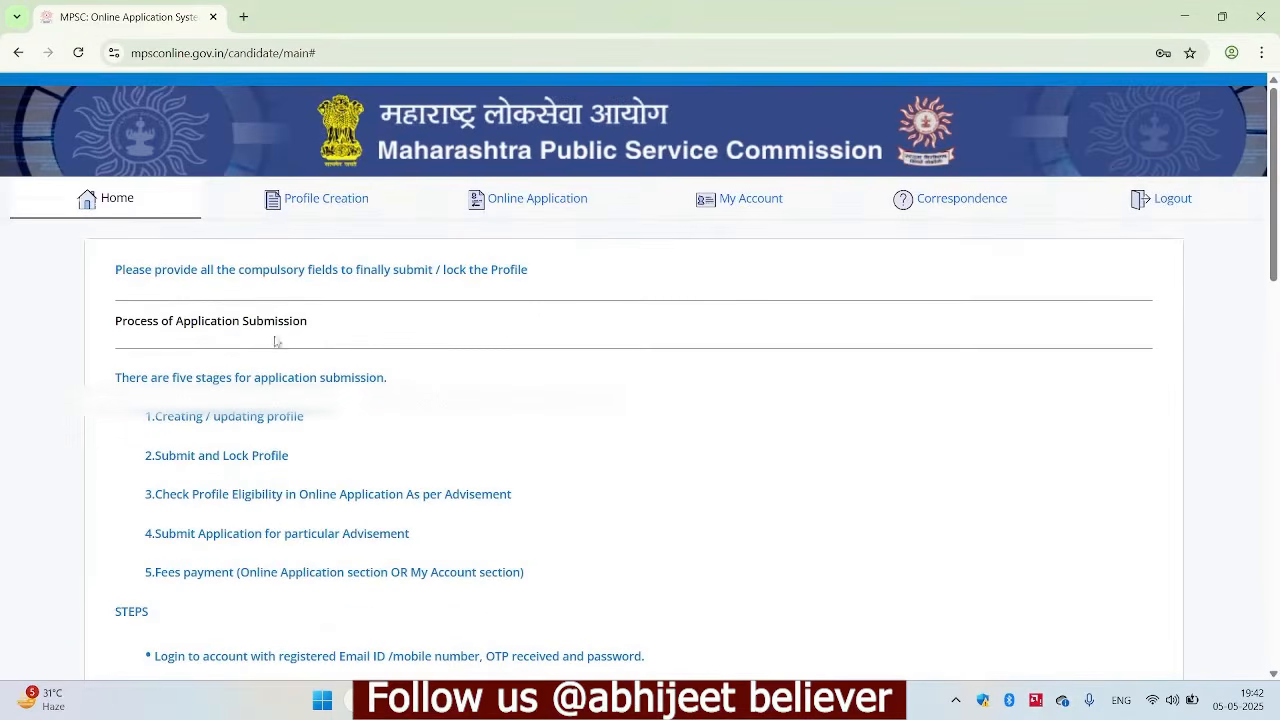
# Start Profile Creation, answer Yes to holding an Aadhar card, and enter its number and name.
pyautogui.click(319, 203)
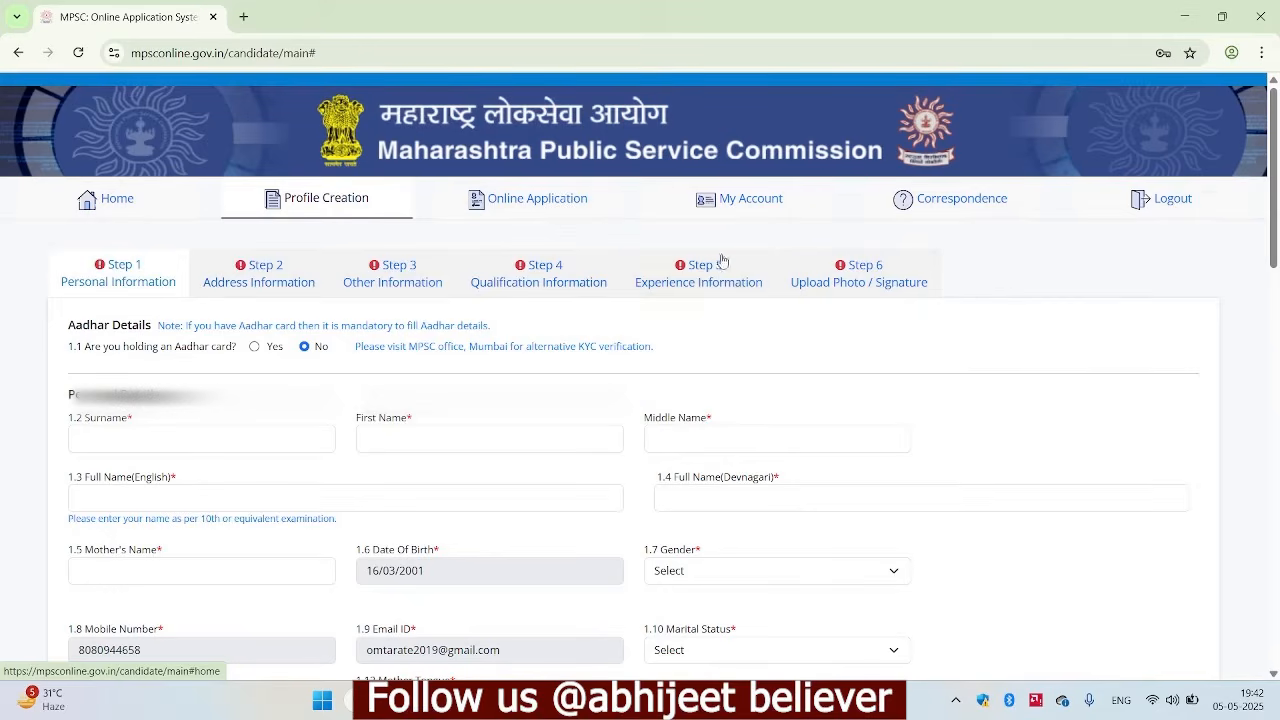
pyautogui.click(255, 347)
pyautogui.press('Tab')
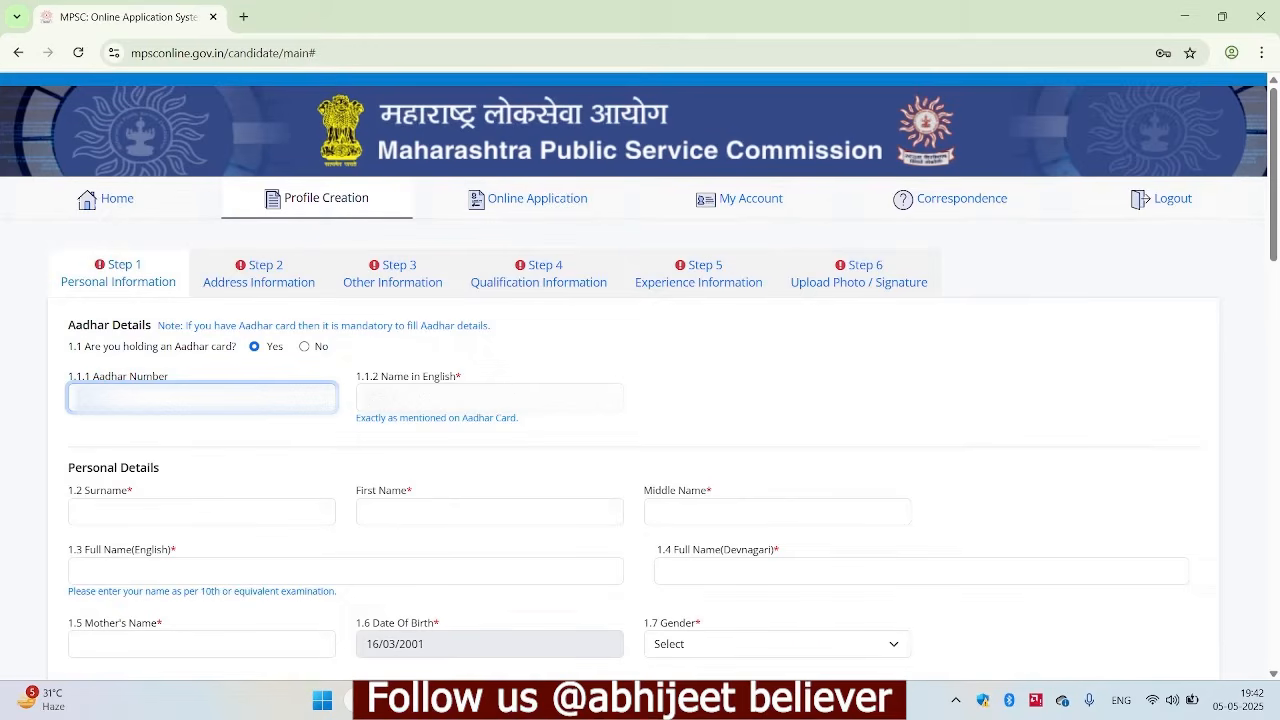
pyautogui.write('•')
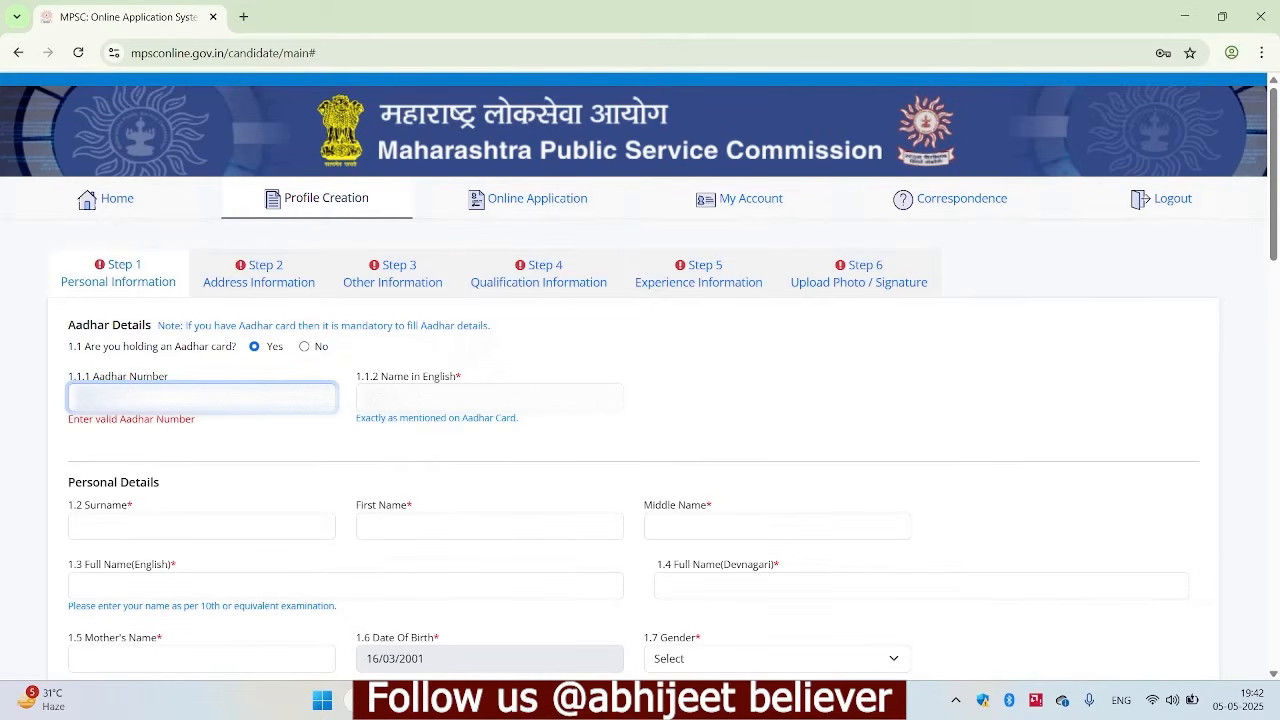
pyautogui.write('•')
pyautogui.click(490, 398)
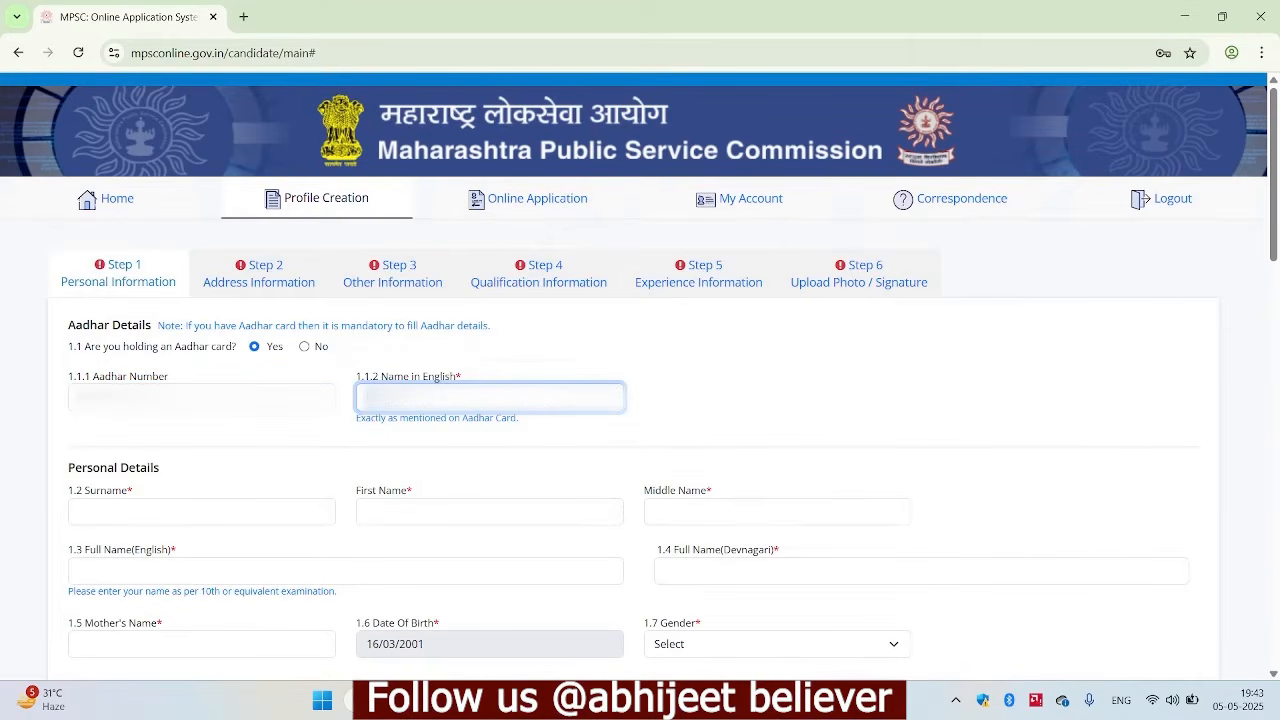
pyautogui.write('••••')
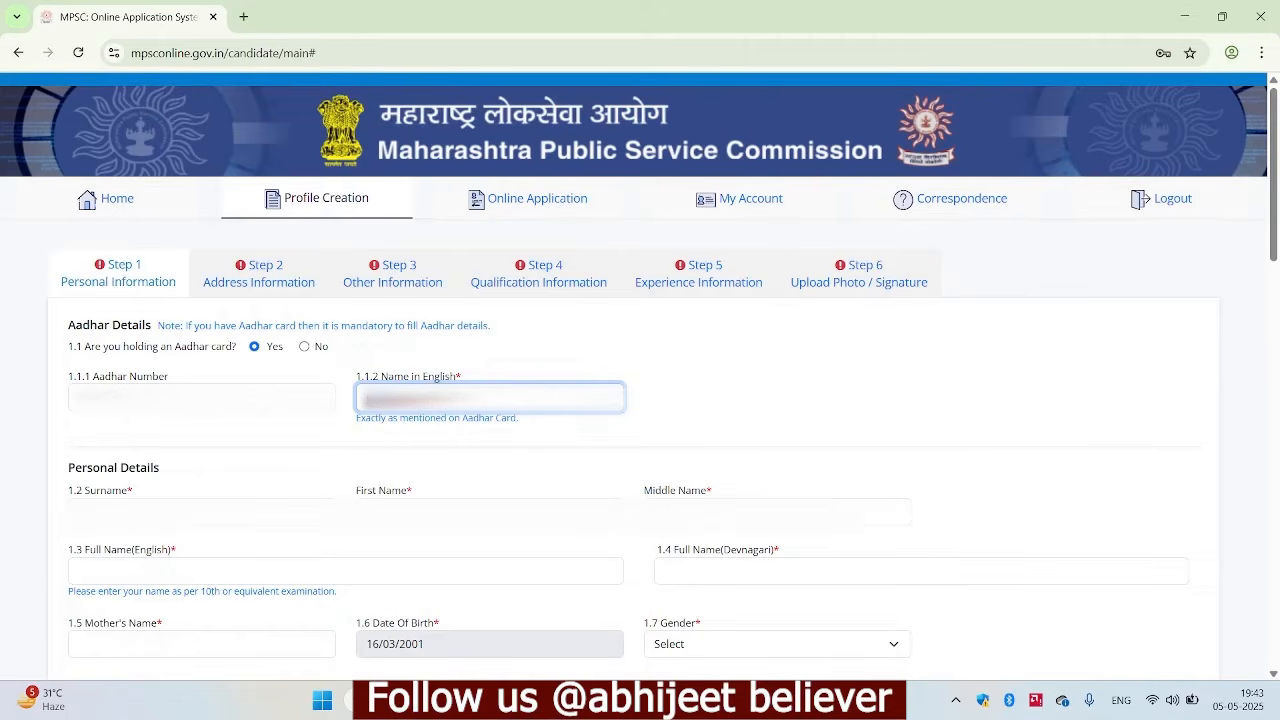
pyautogui.write('••')
# Fill in the surname, first name and middle name.
pyautogui.press('Tab')
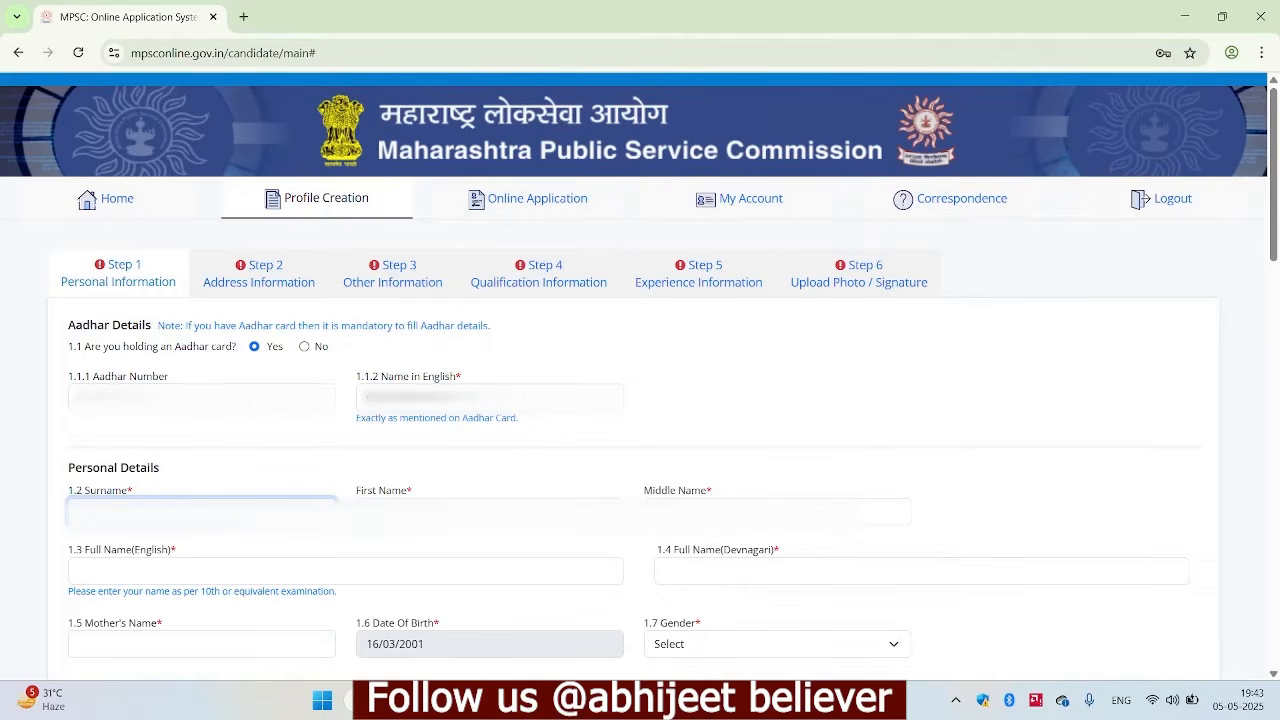
pyautogui.click(489, 512)
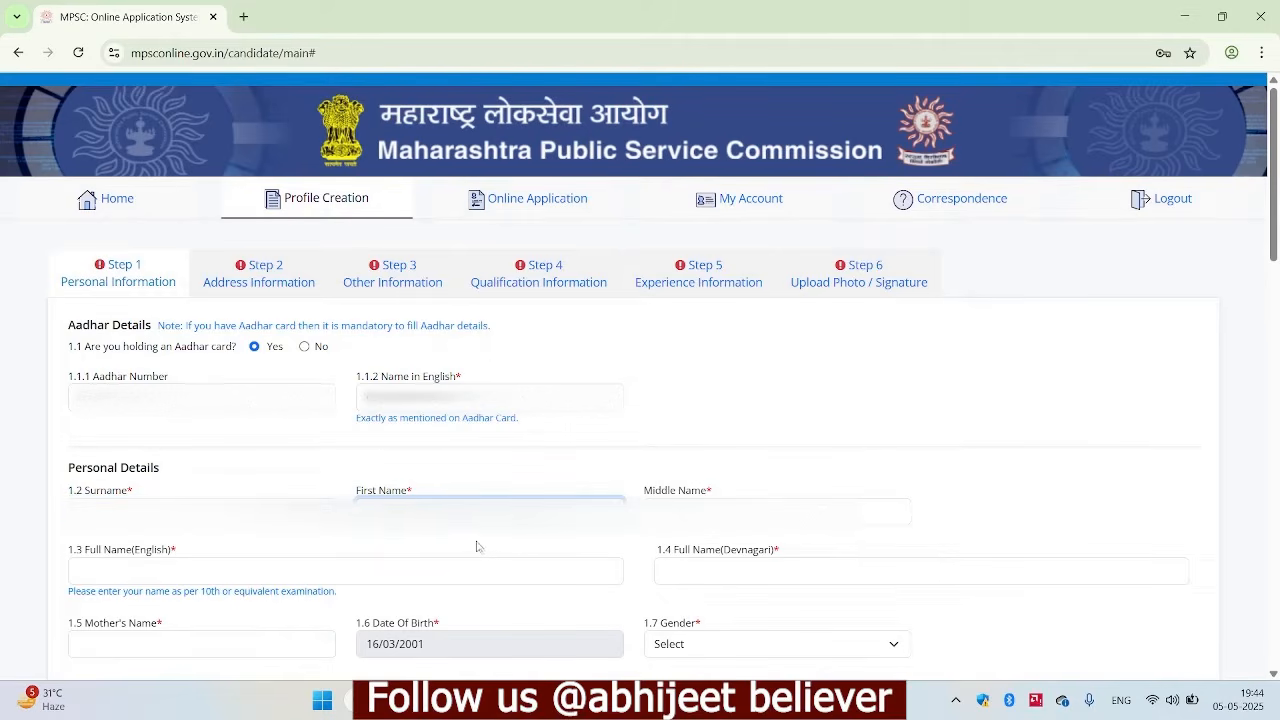
pyautogui.click(700, 508)
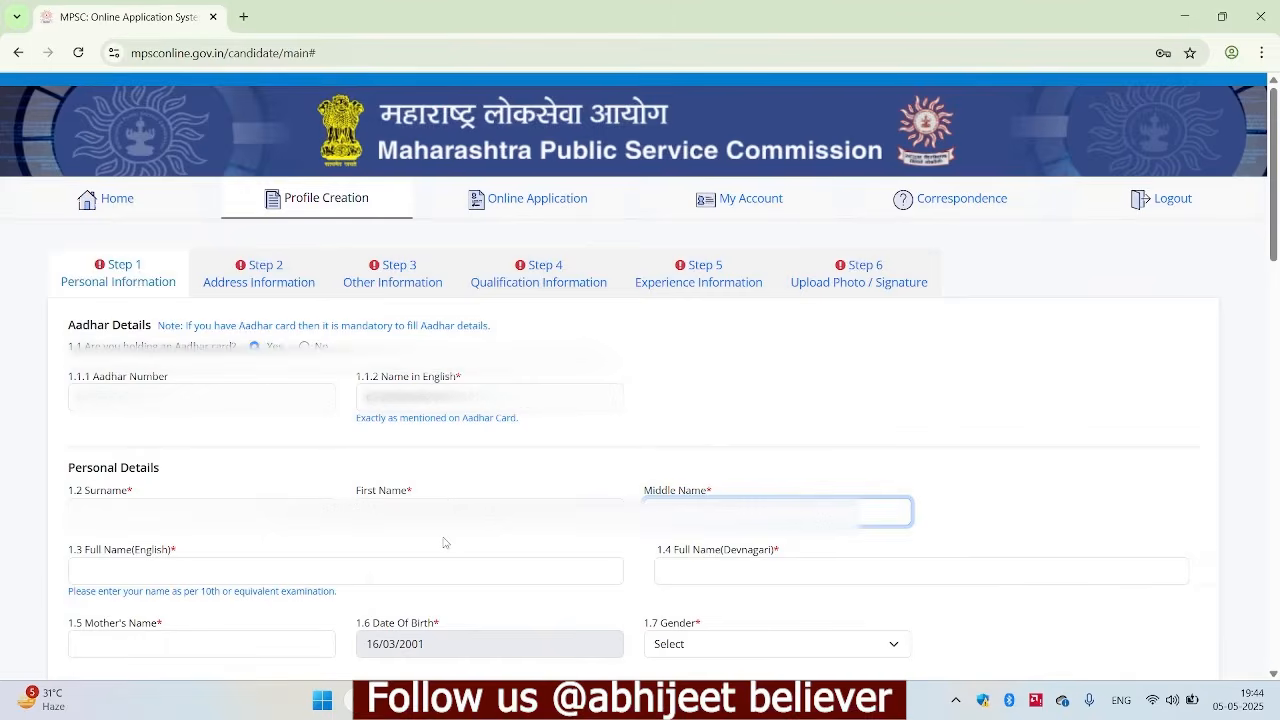
pyautogui.scroll(-2, 444, 538)
pyautogui.scroll(-1, 444, 541)
# Enter the full name in English and in Devnagari (Marathi Phonetic), plus the mother's name.
pyautogui.click(199, 311)
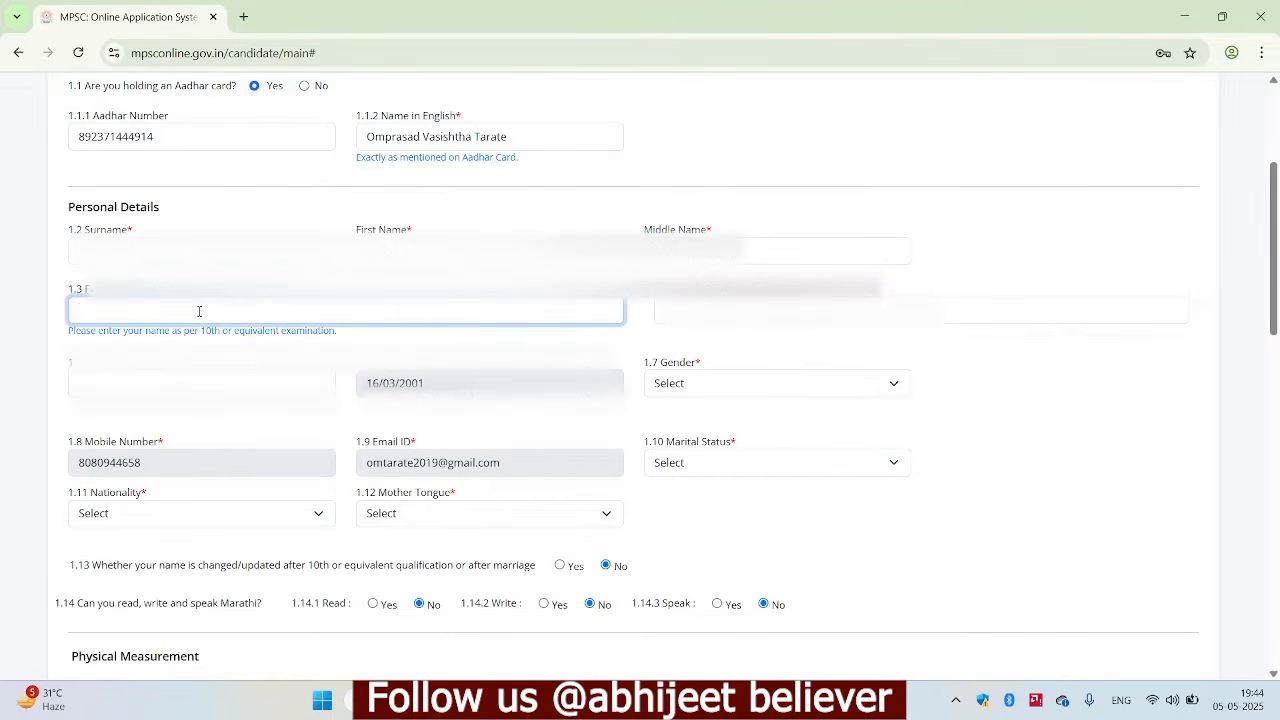
pyautogui.hotkey('ctrl', 'v')
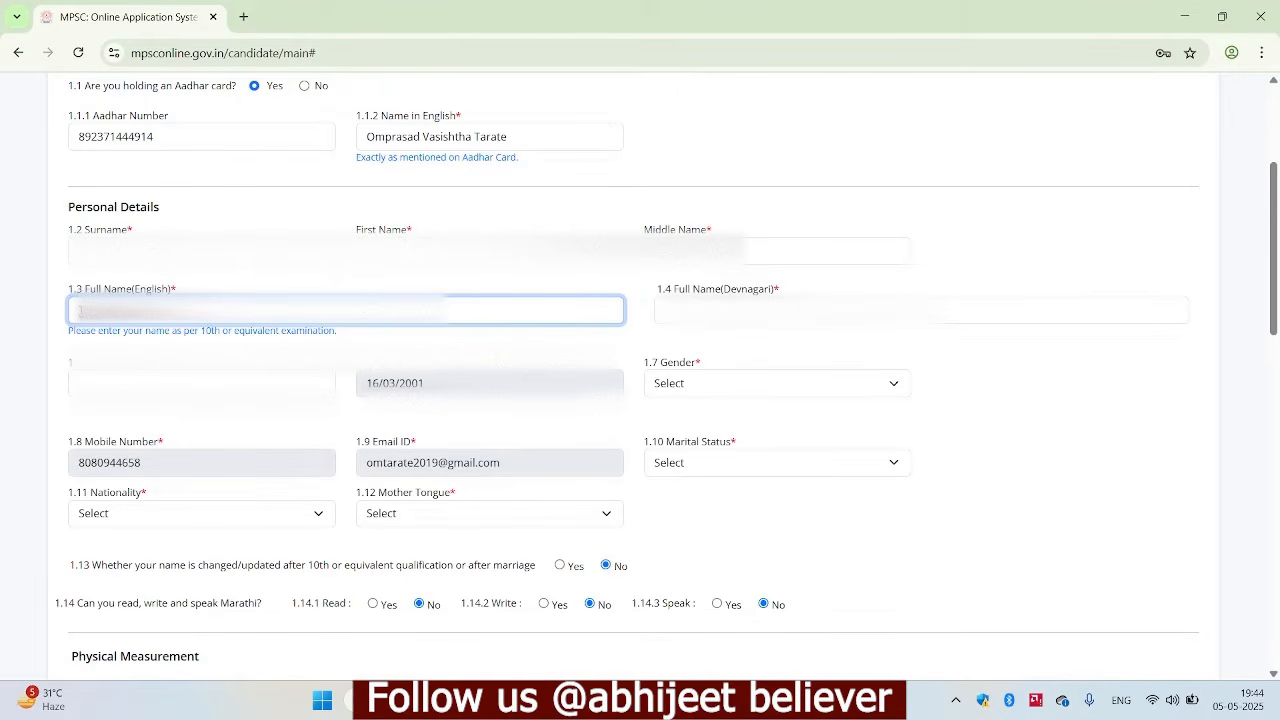
pyautogui.click(724, 312)
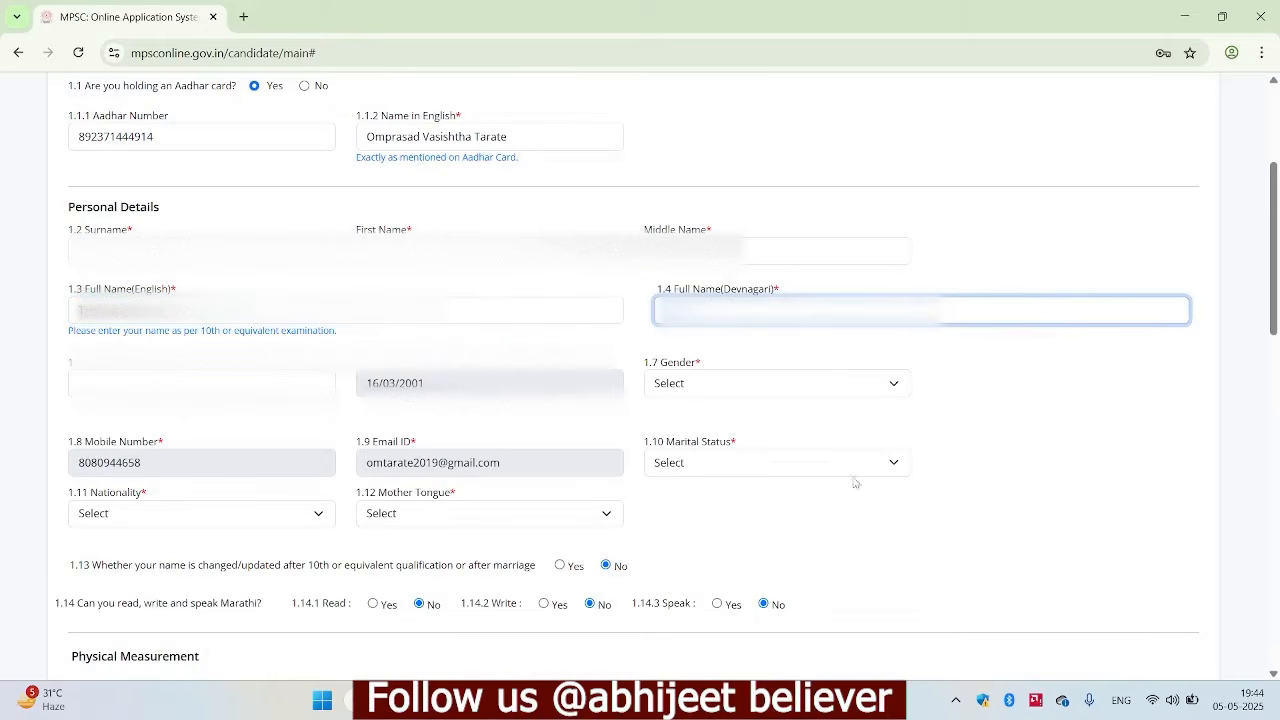
pyautogui.click(1123, 702)
pyautogui.click(1103, 558)
pyautogui.click(163, 393)
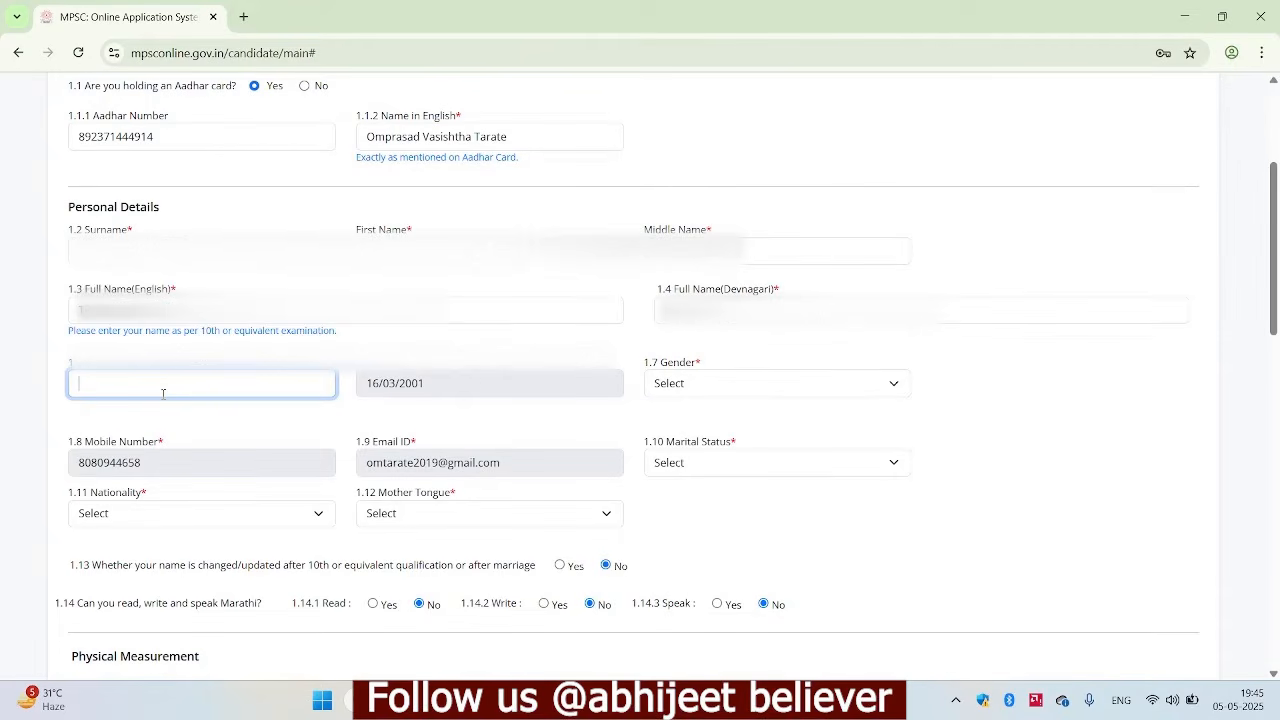
pyautogui.write('V')
pyautogui.press('BackSpace')
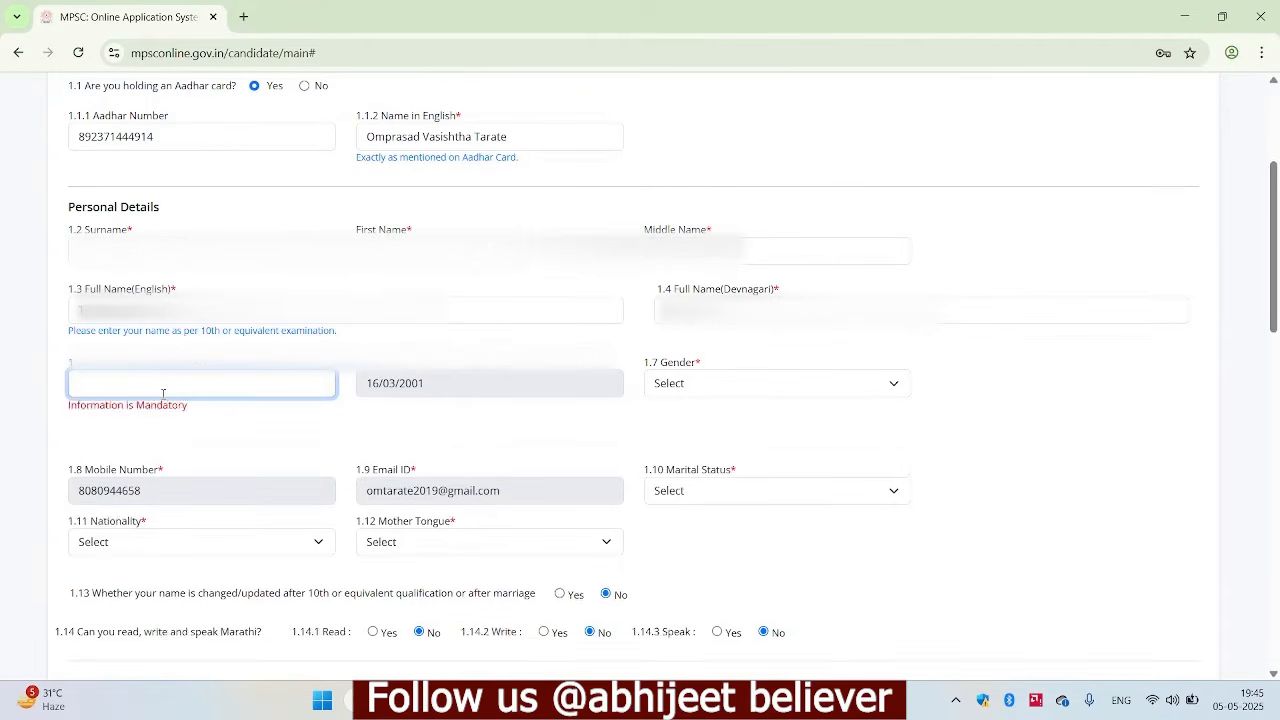
pyautogui.write('Vijaya')
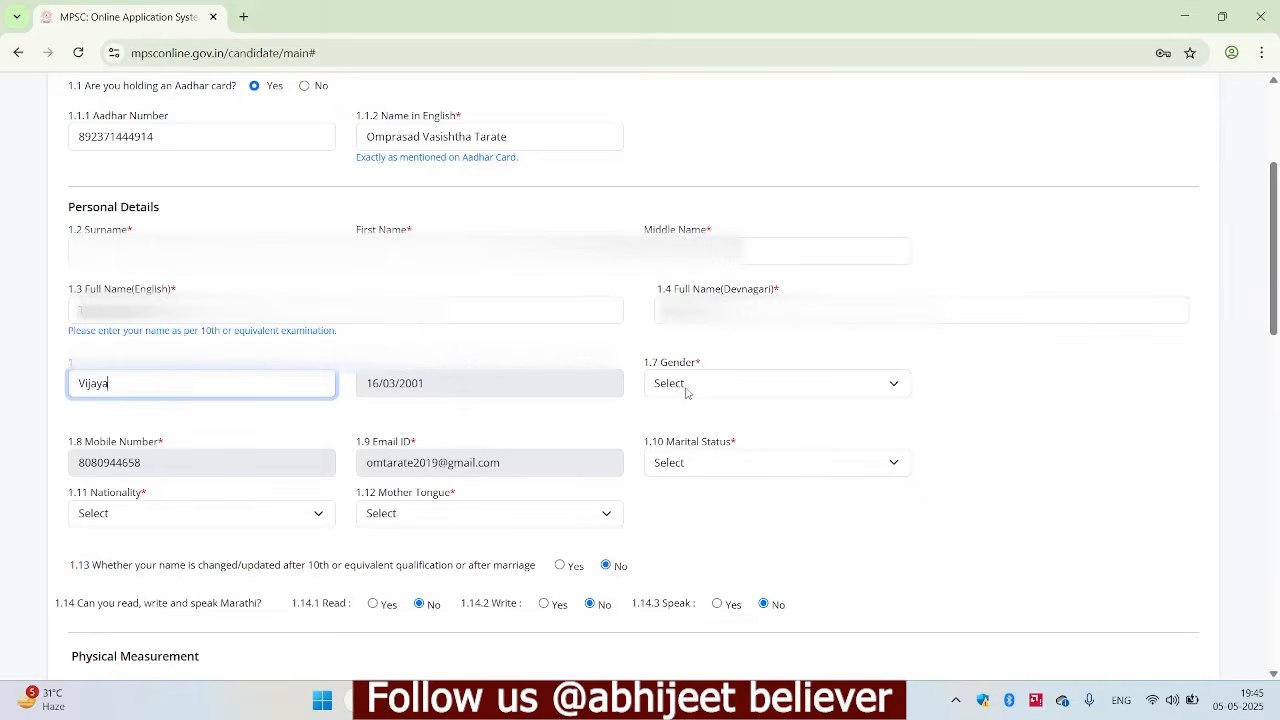
# Set gender Male, marital status Unmarried, nationality Indian and mother tongue MARATHI.
pyautogui.click(688, 390)
pyautogui.click(690, 451)
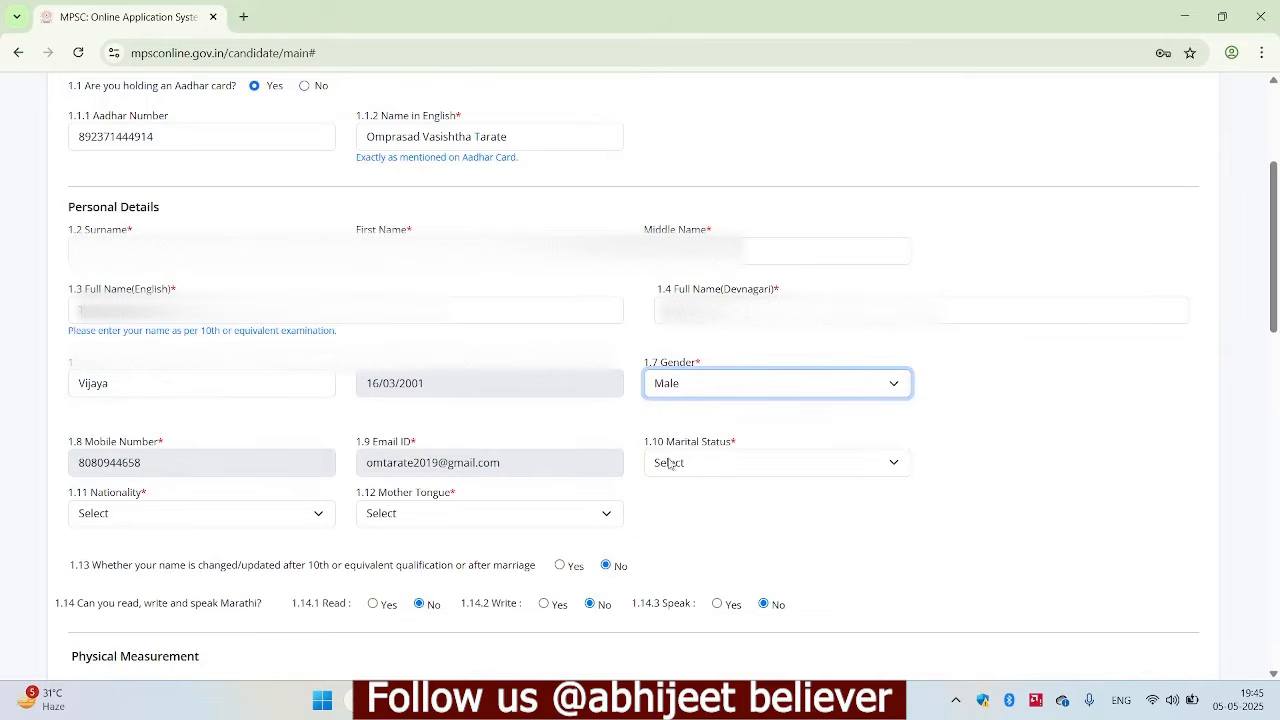
pyautogui.scroll(-1, 573, 407)
pyautogui.click(757, 362)
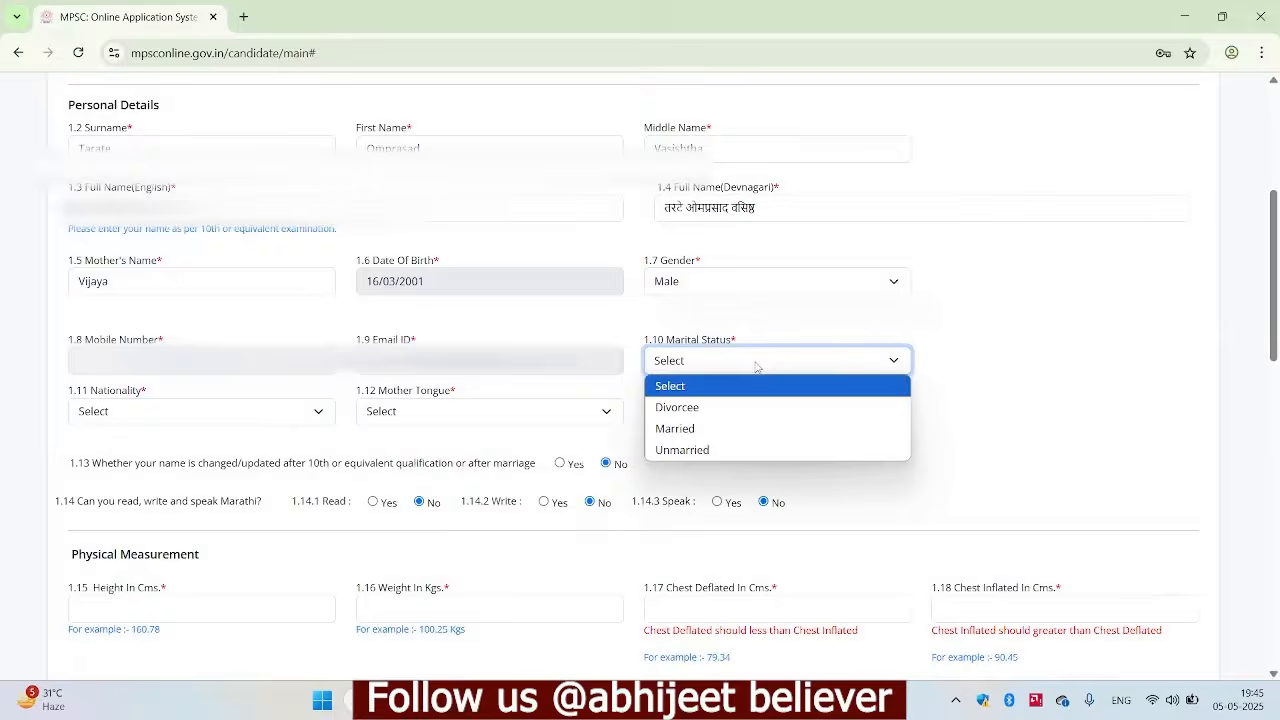
pyautogui.click(695, 450)
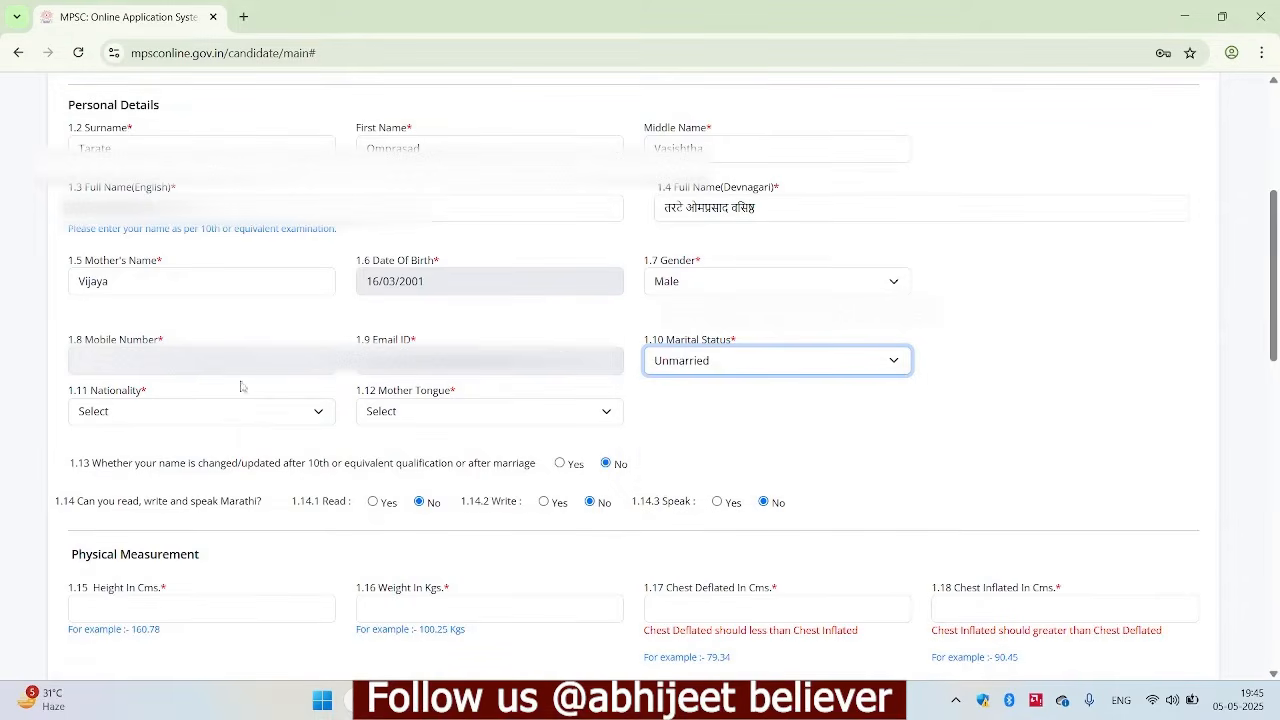
pyautogui.click(218, 411)
pyautogui.click(162, 459)
pyautogui.click(480, 411)
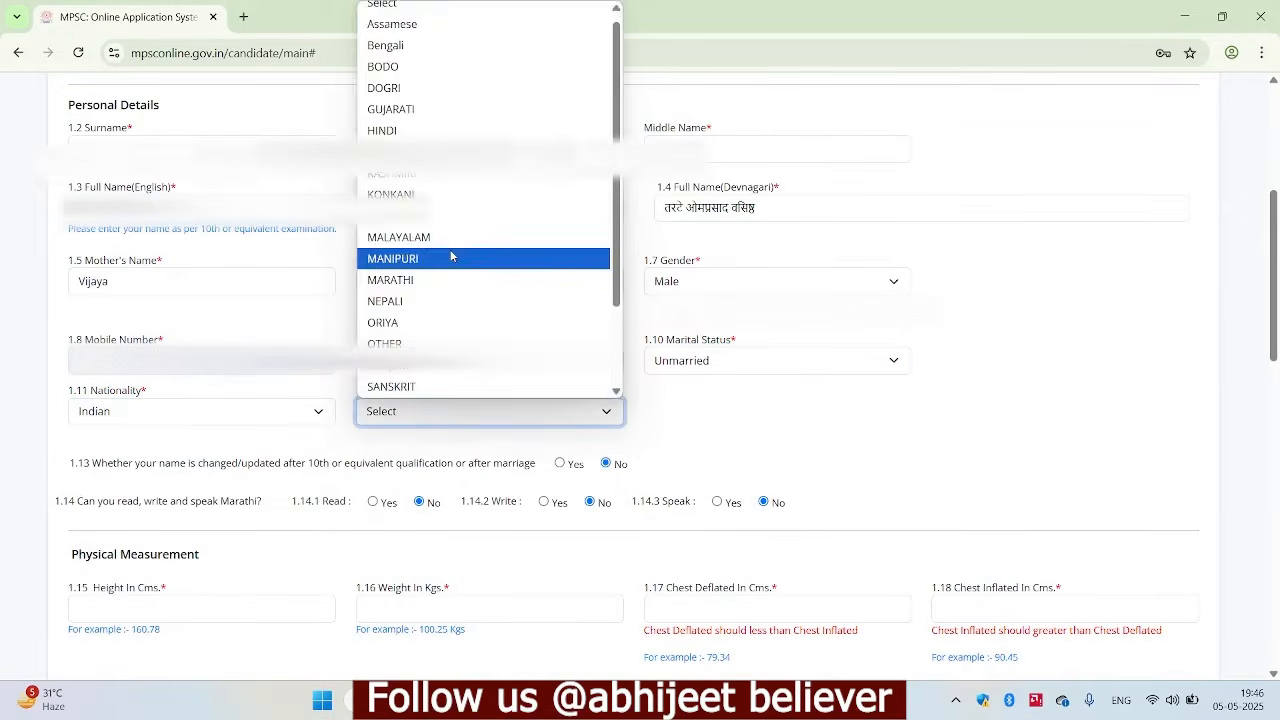
pyautogui.click(390, 277)
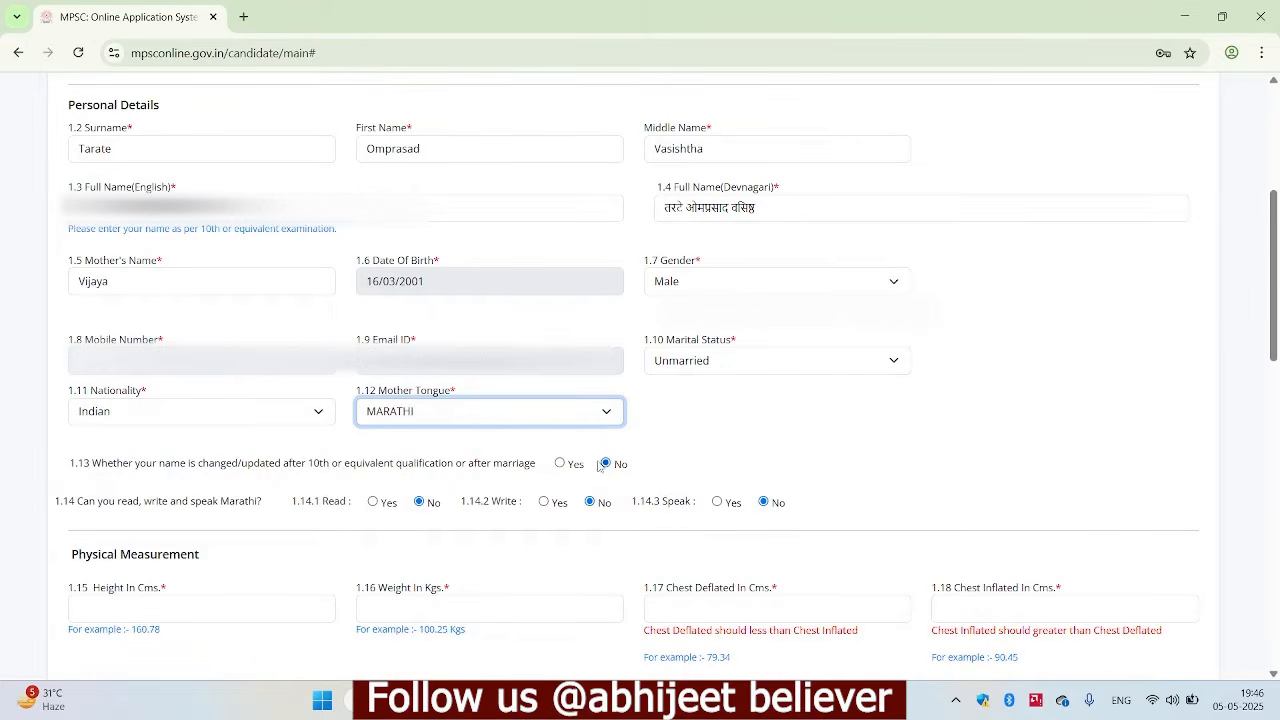
# Answer Yes to reading, writing and speaking Marathi.
pyautogui.click(372, 502)
pyautogui.click(543, 502)
pyautogui.click(720, 506)
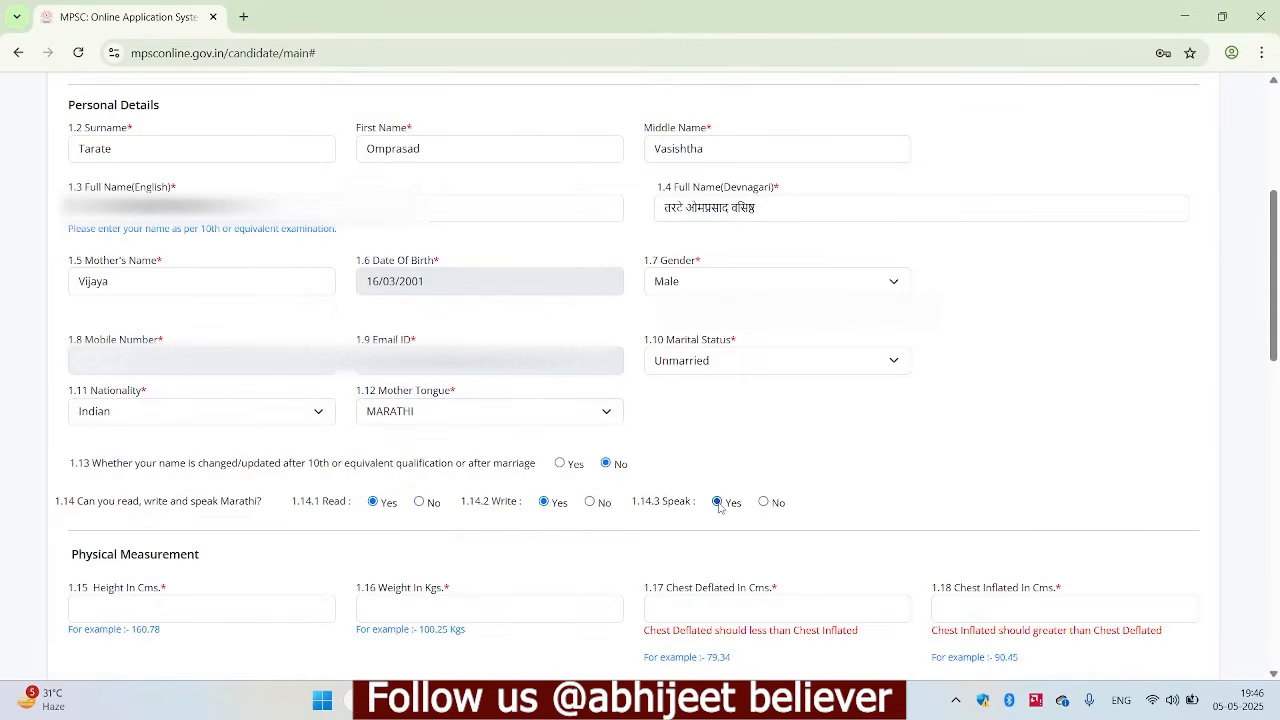
pyautogui.scroll(-3, 623, 514)
# Enter height 173 cm and weight 68 kg.
pyautogui.click(237, 342)
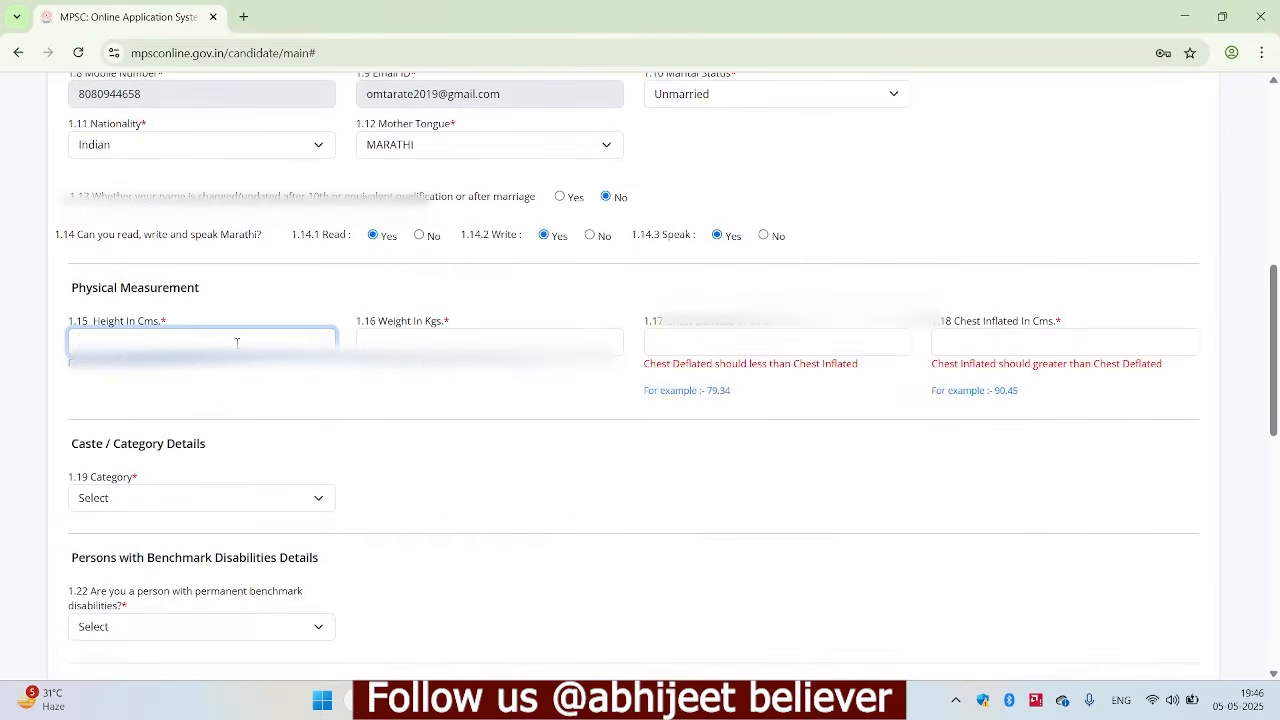
pyautogui.write('173')
pyautogui.click(477, 342)
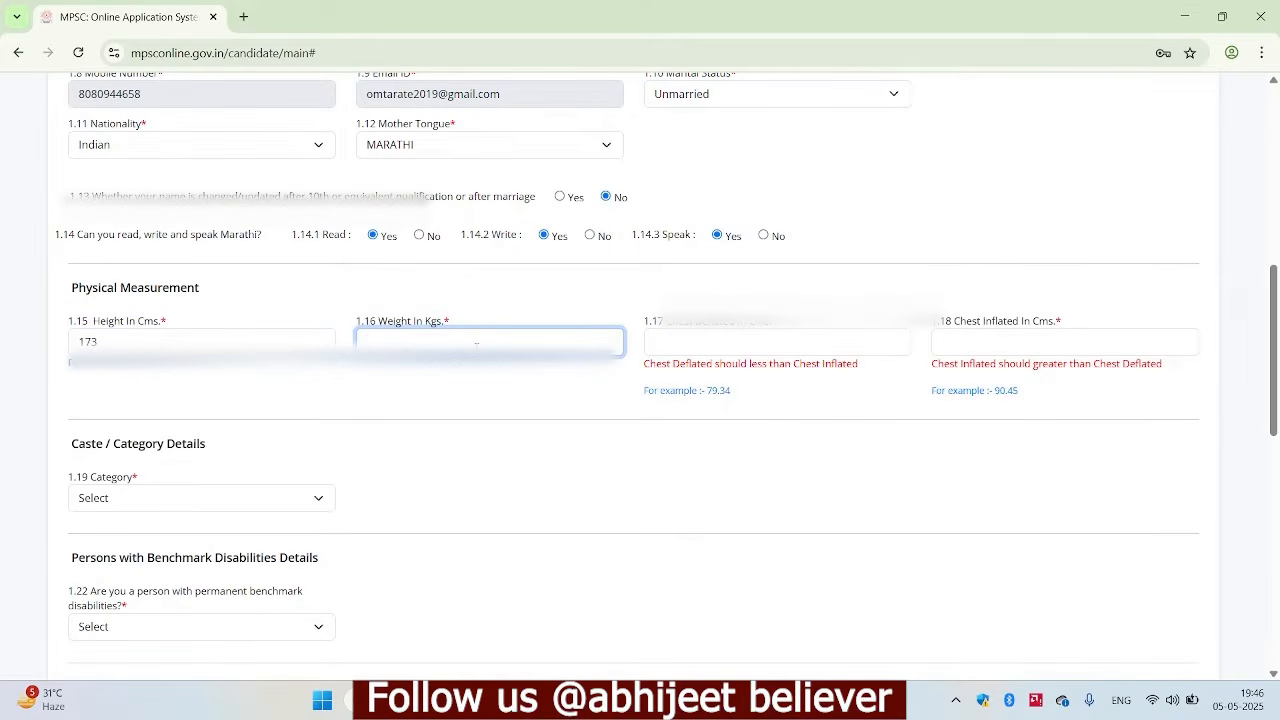
pyautogui.write('68')
# Set chest 192 deflated and 195 inflated, and choose category SEBC.
pyautogui.click(671, 352)
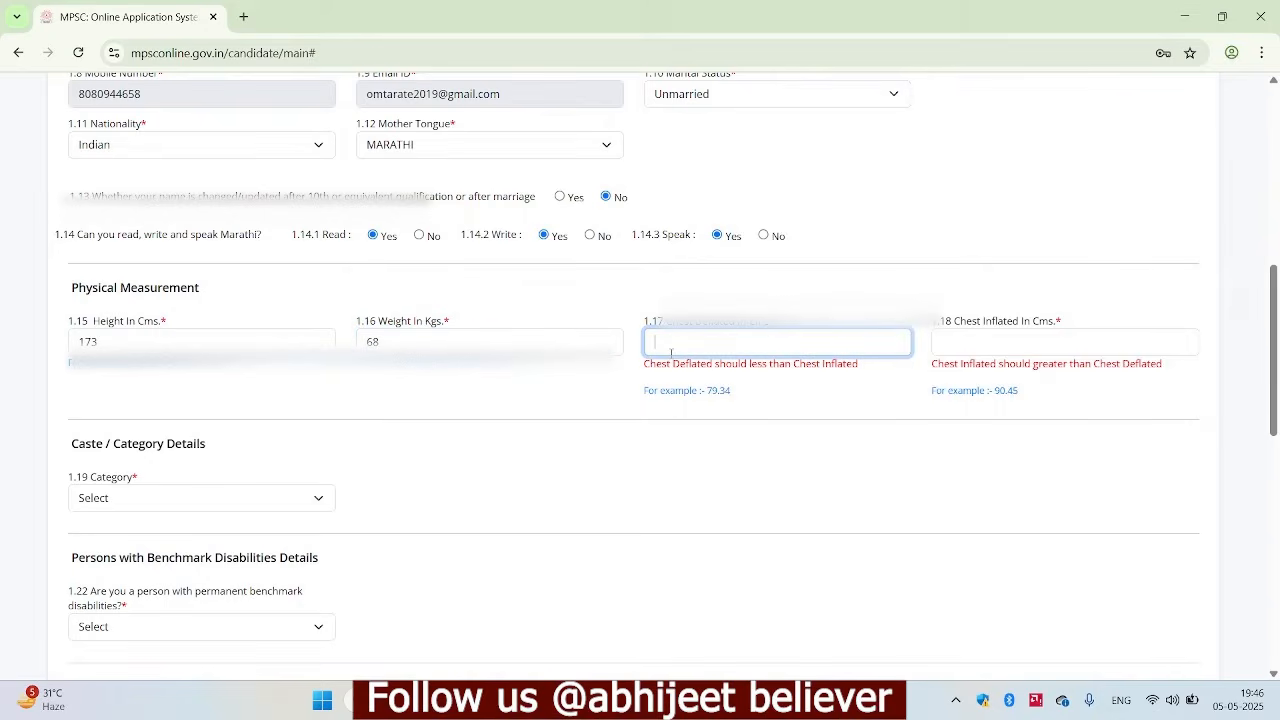
pyautogui.write('17')
pyautogui.write('95')
pyautogui.click(978, 348)
pyautogui.write('192')
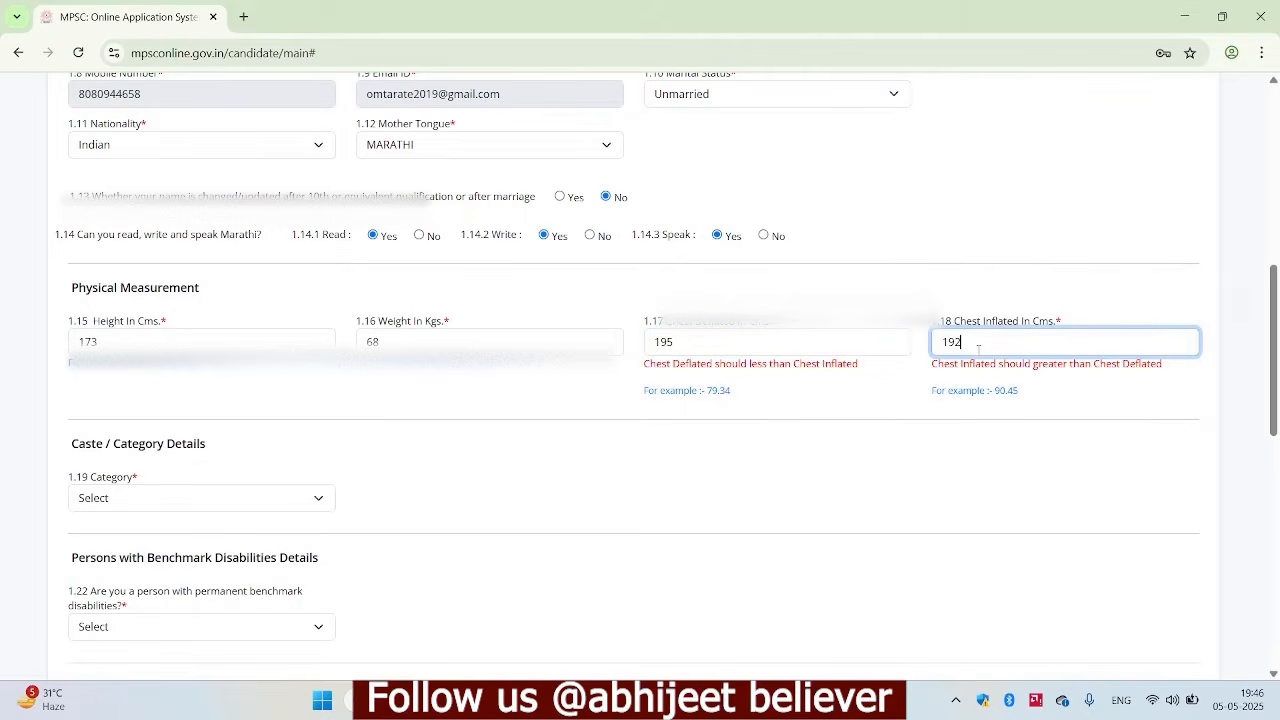
pyautogui.click(689, 334)
pyautogui.press('BackSpace')
pyautogui.write('2')
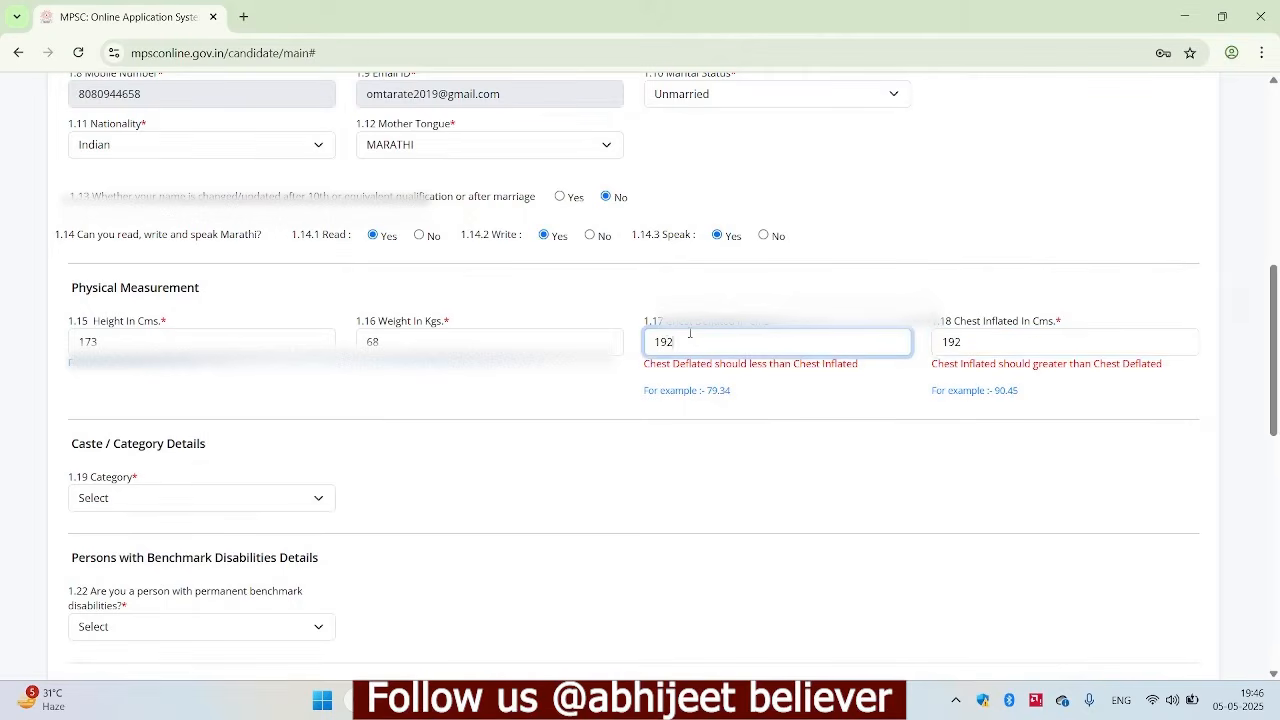
pyautogui.click(966, 340)
pyautogui.press('BackSpace')
pyautogui.write('5')
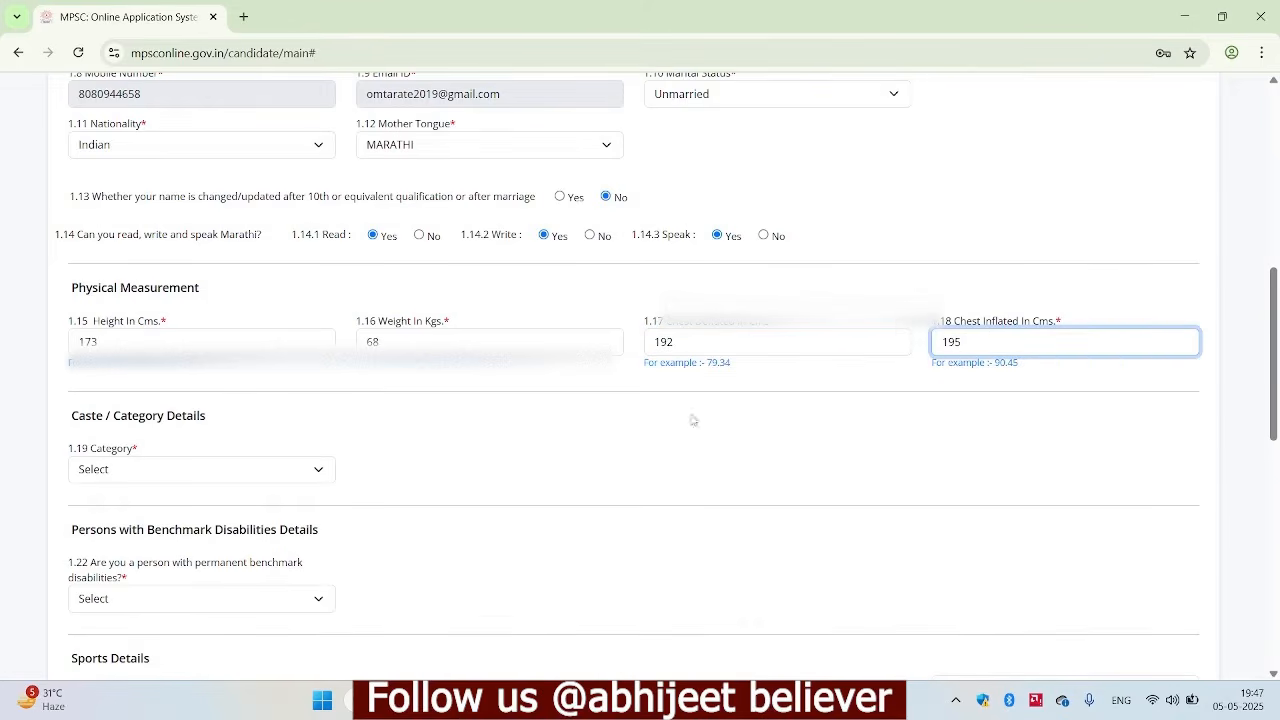
pyautogui.click(234, 478)
pyautogui.click(168, 404)
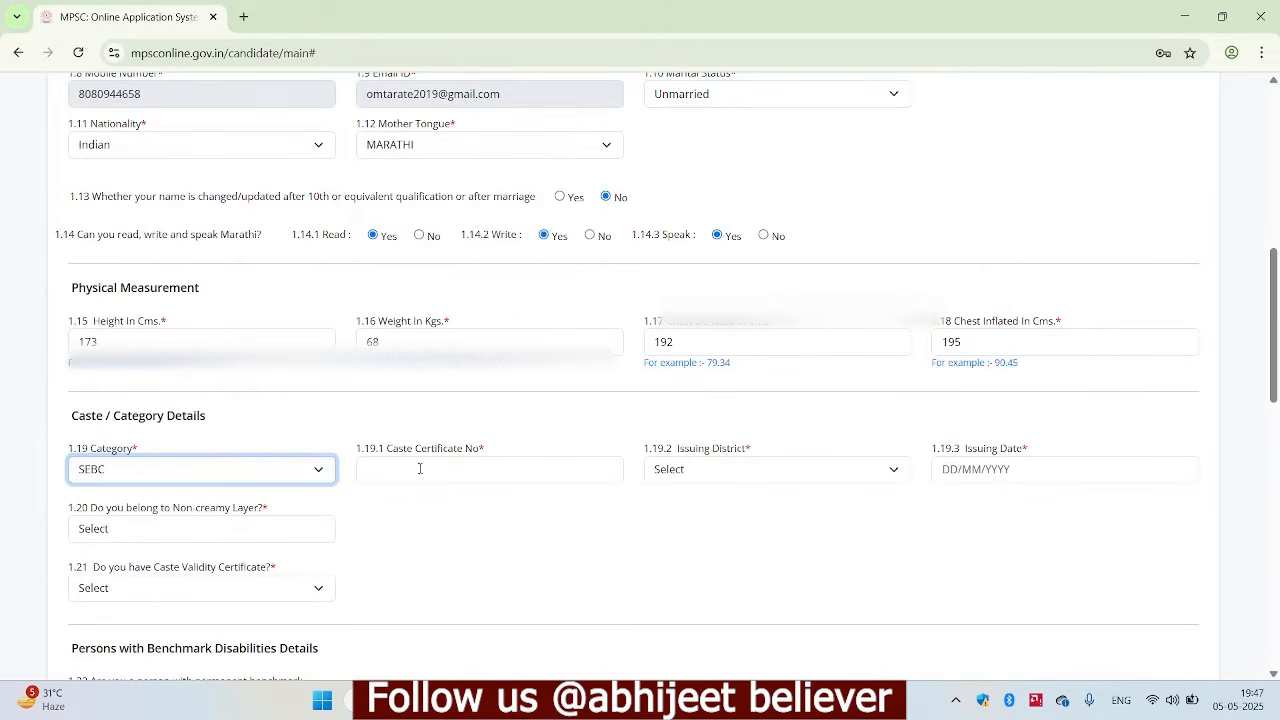
# Enter the caste certificate number and choose Beed as the issuing district.
pyautogui.click(420, 468)
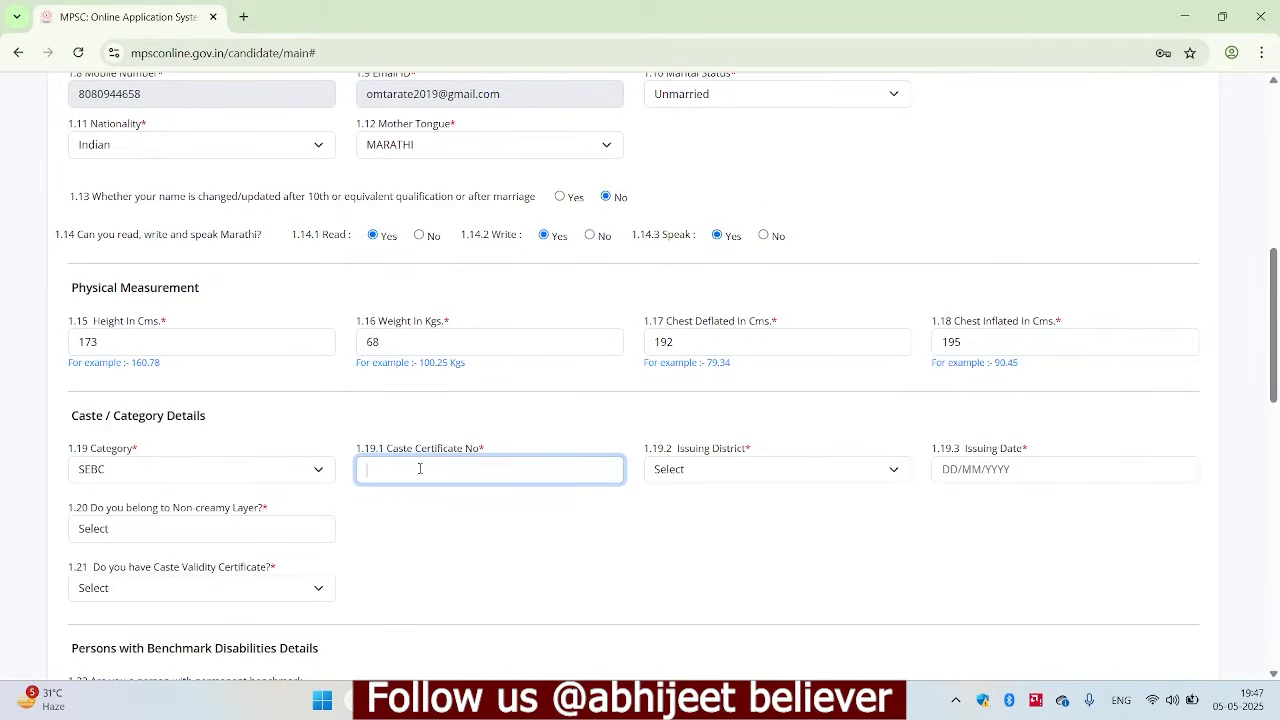
pyautogui.click(777, 471)
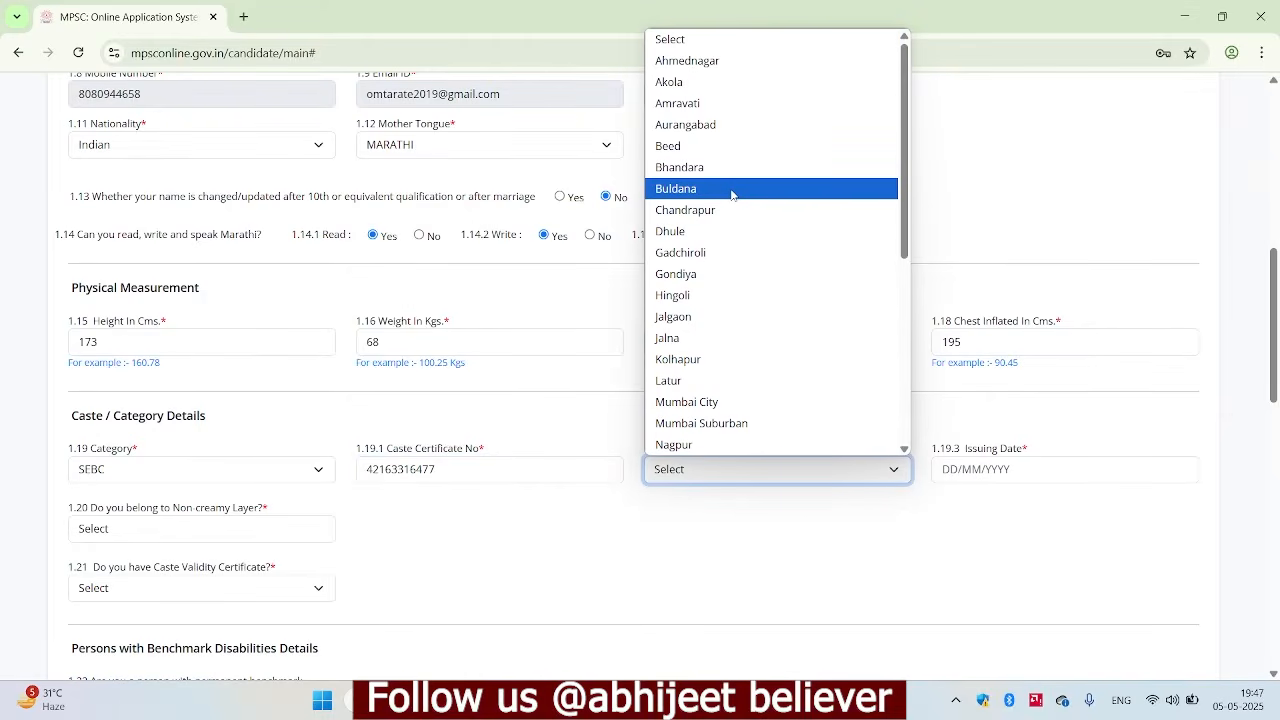
pyautogui.click(717, 147)
# Set the caste certificate issuing date to 09/11/2024.
pyautogui.click(975, 469)
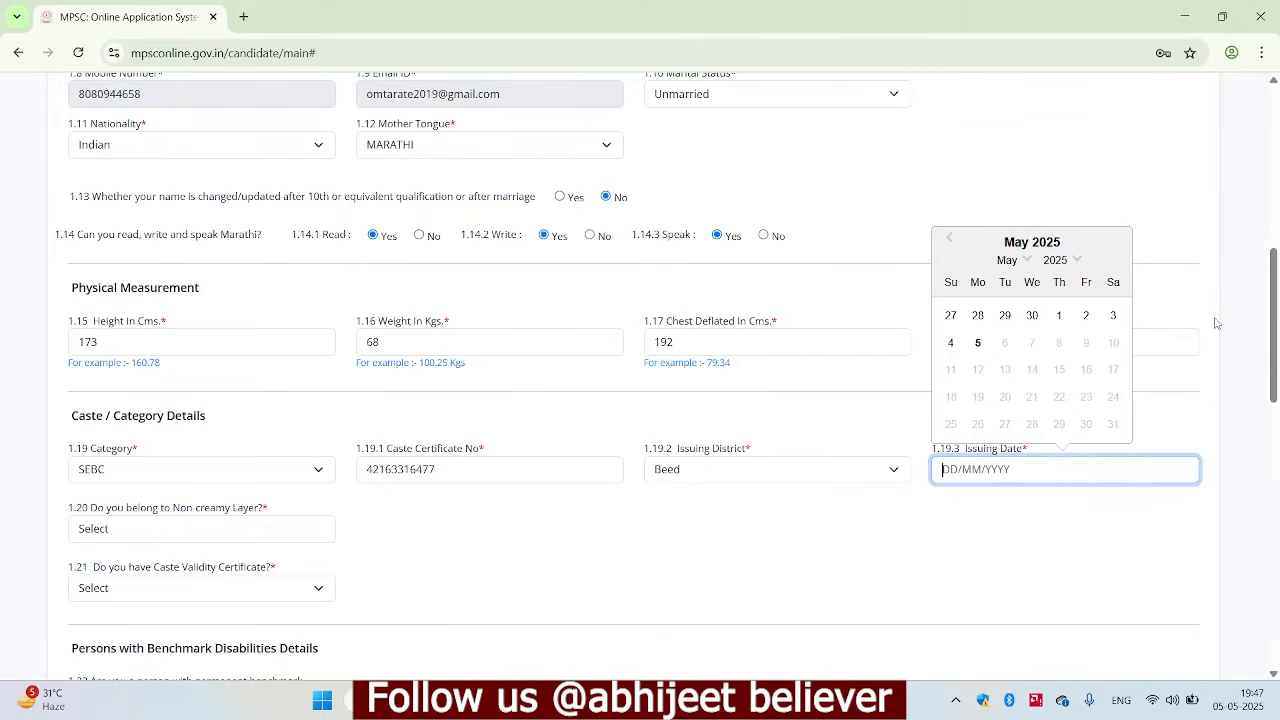
pyautogui.click(1075, 262)
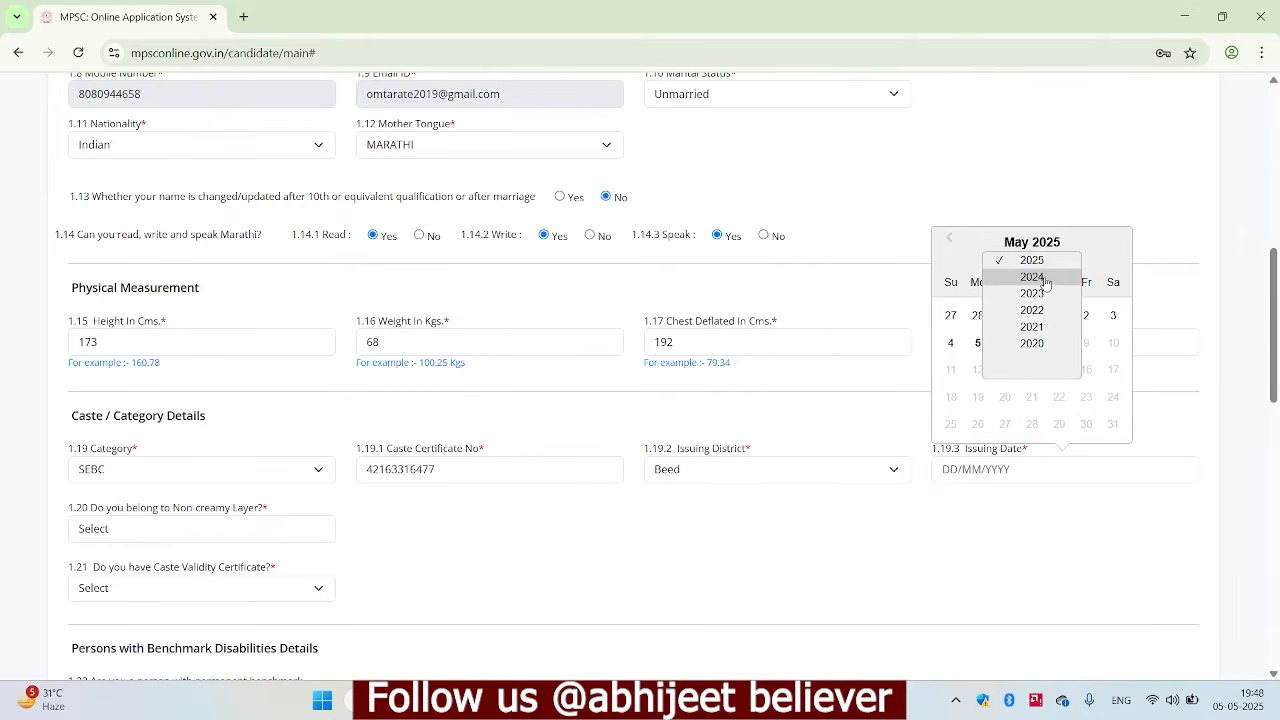
pyautogui.click(1032, 277)
pyautogui.click(1006, 262)
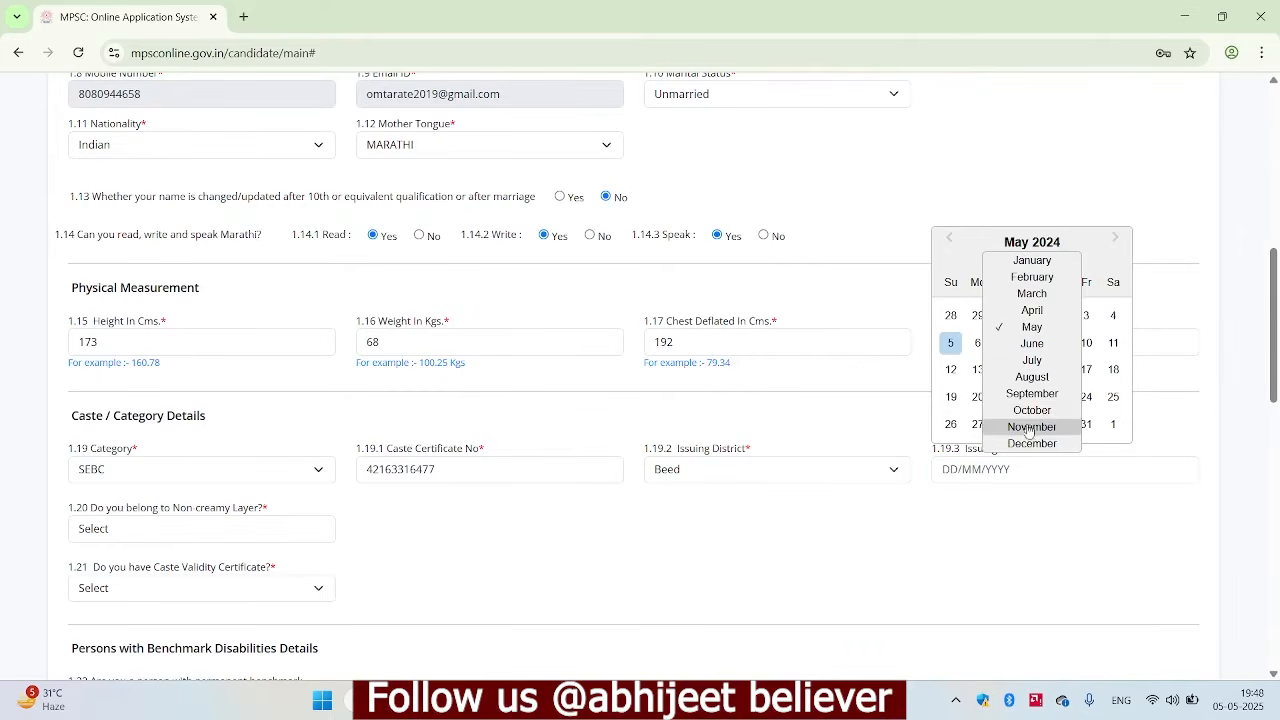
pyautogui.click(1032, 393)
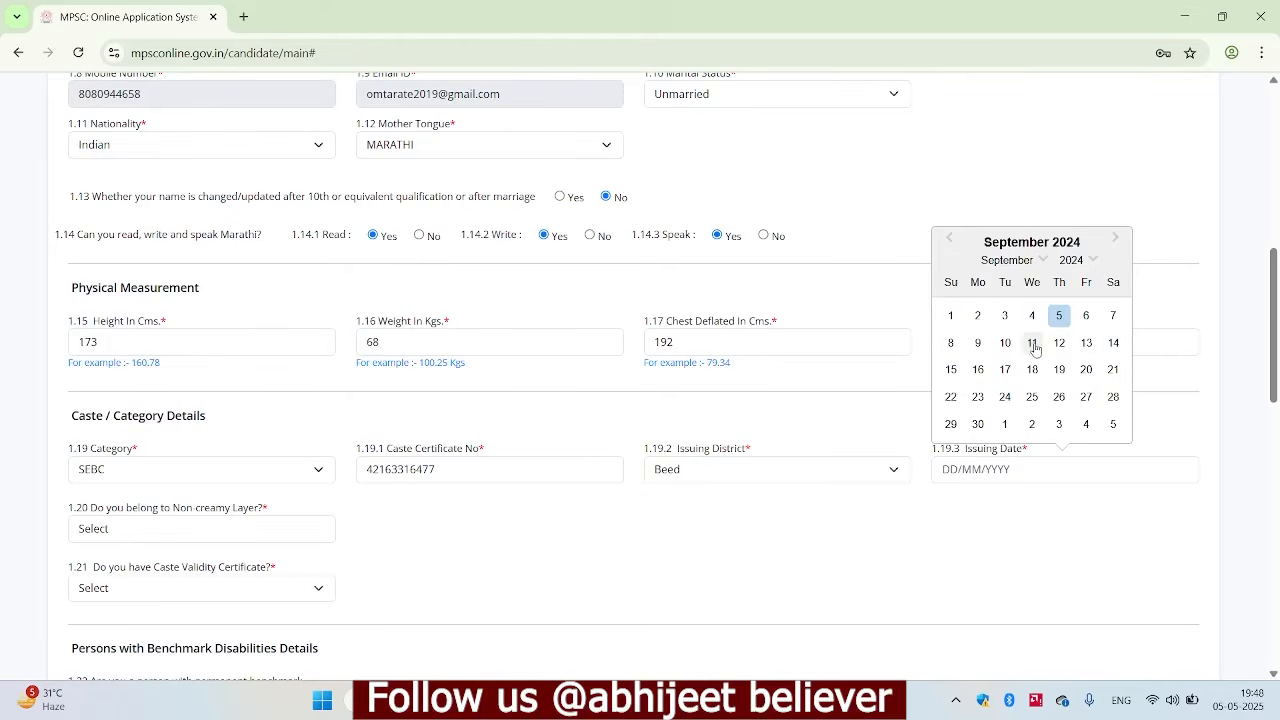
pyautogui.click(1034, 345)
pyautogui.click(1006, 469)
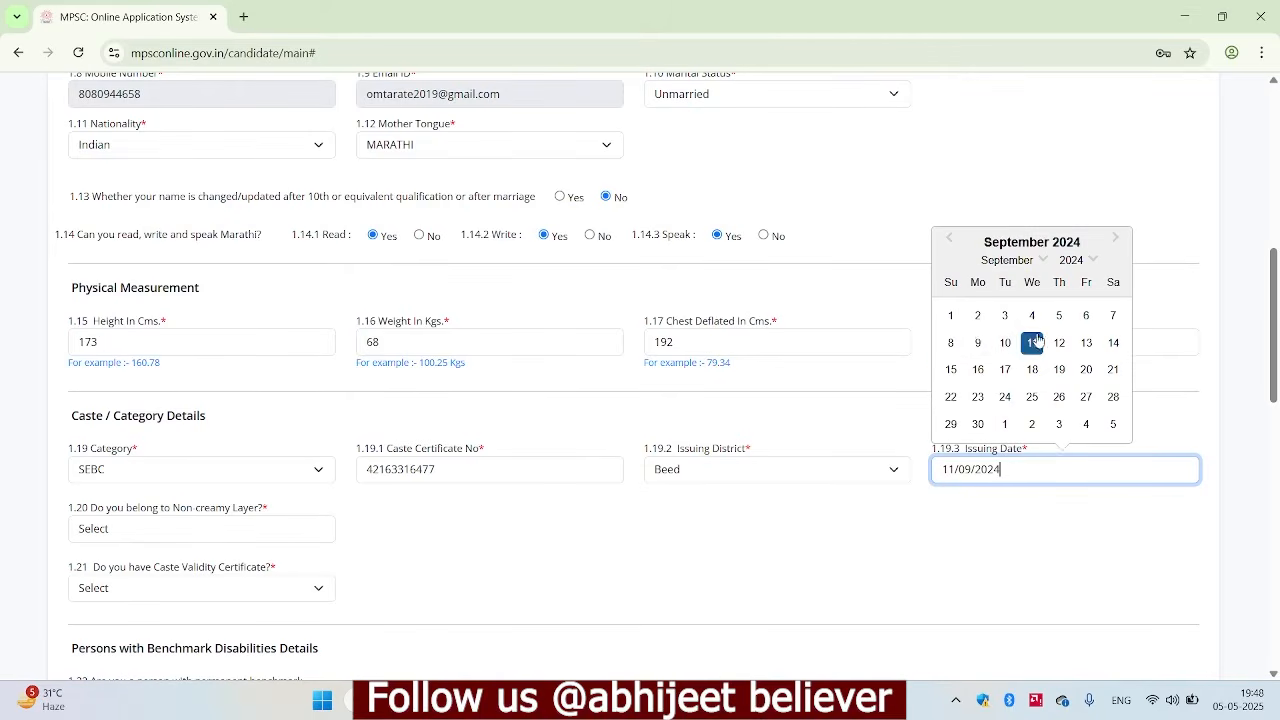
pyautogui.click(978, 343)
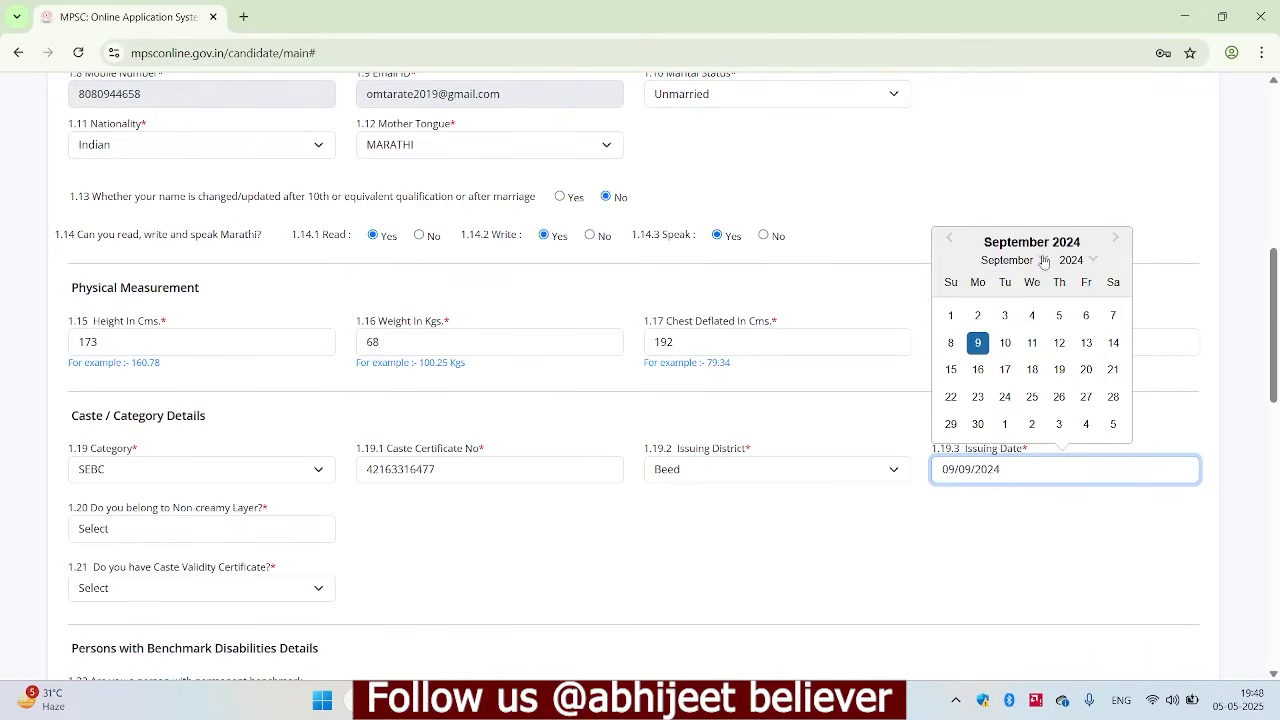
pyautogui.click(1044, 261)
pyautogui.click(1030, 425)
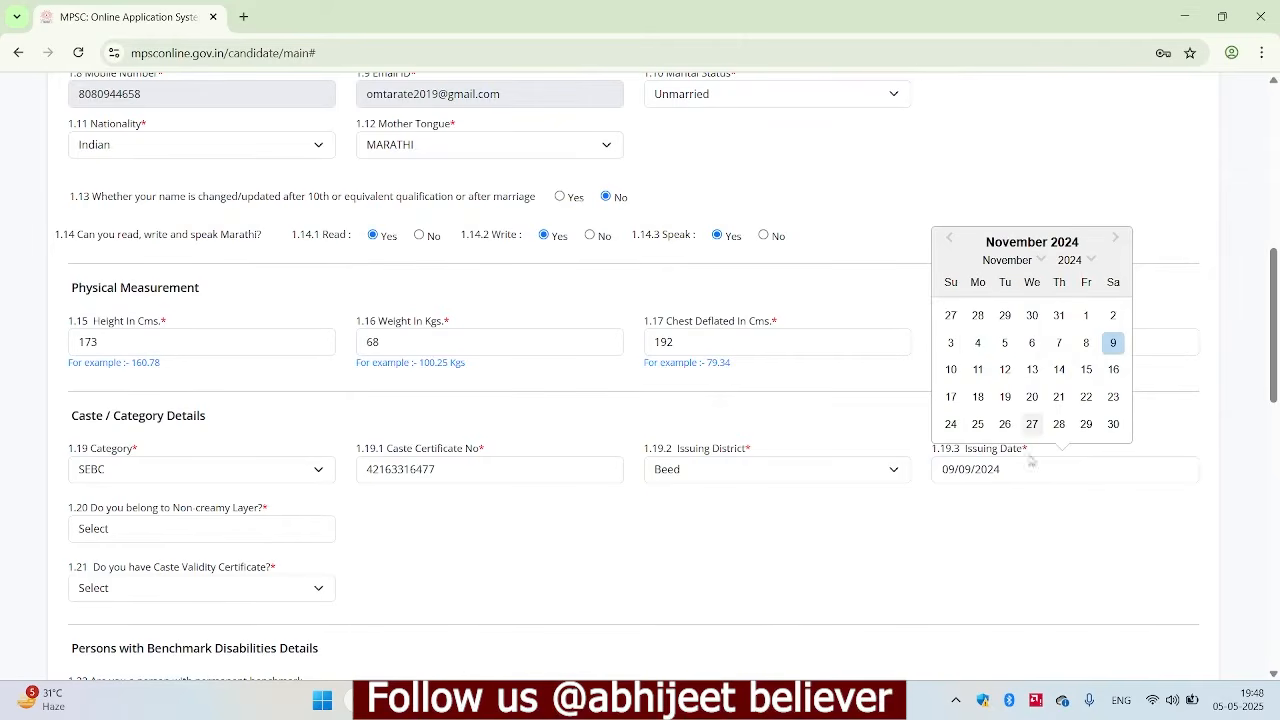
pyautogui.click(976, 369)
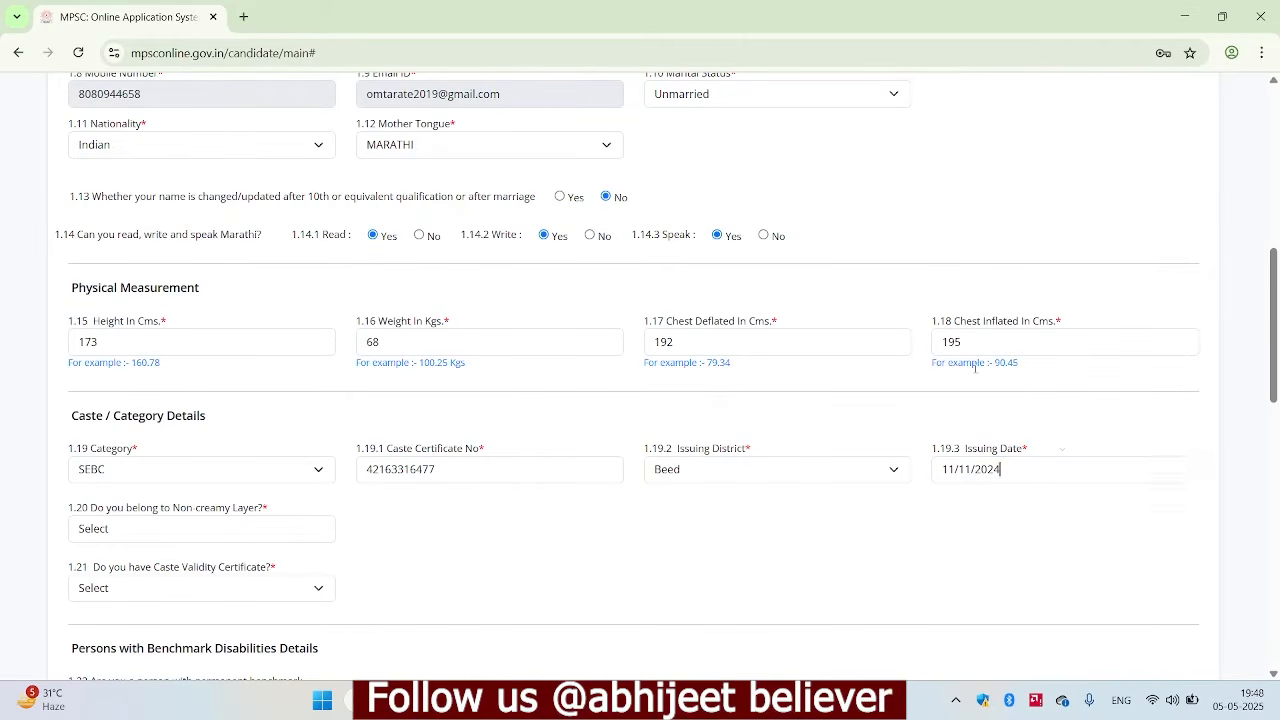
pyautogui.click(972, 470)
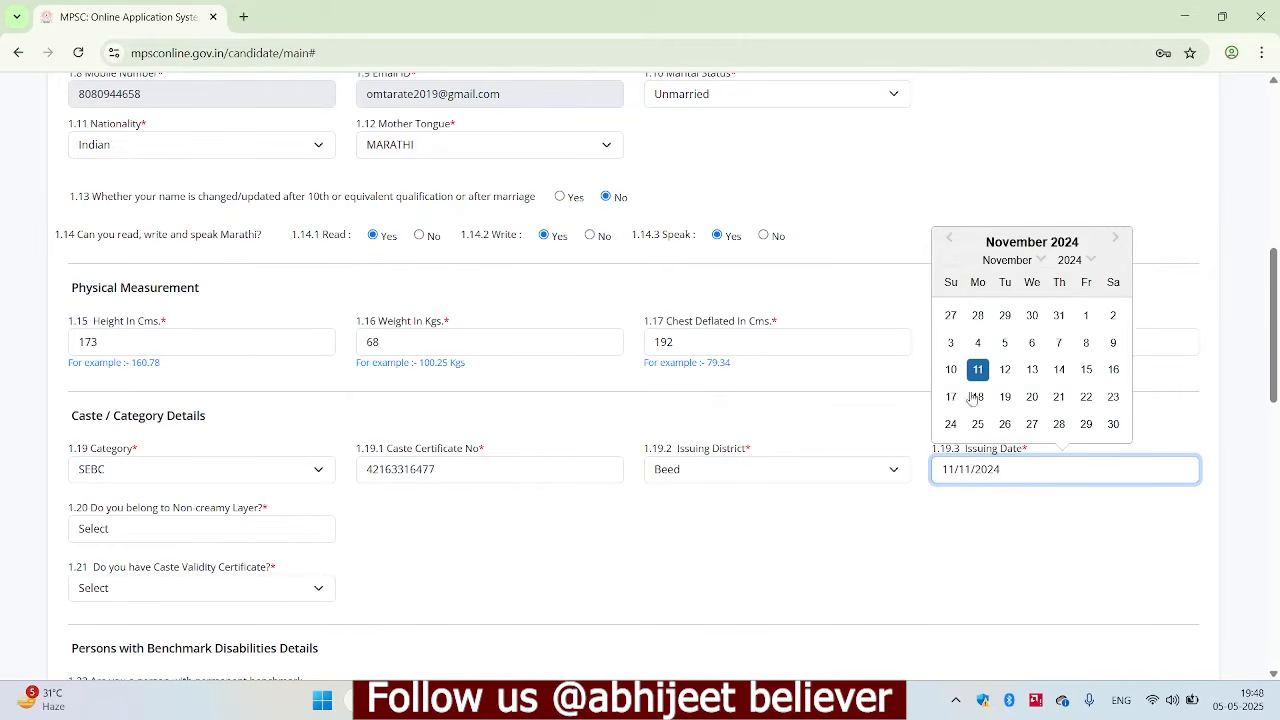
pyautogui.click(1113, 342)
pyautogui.click(990, 518)
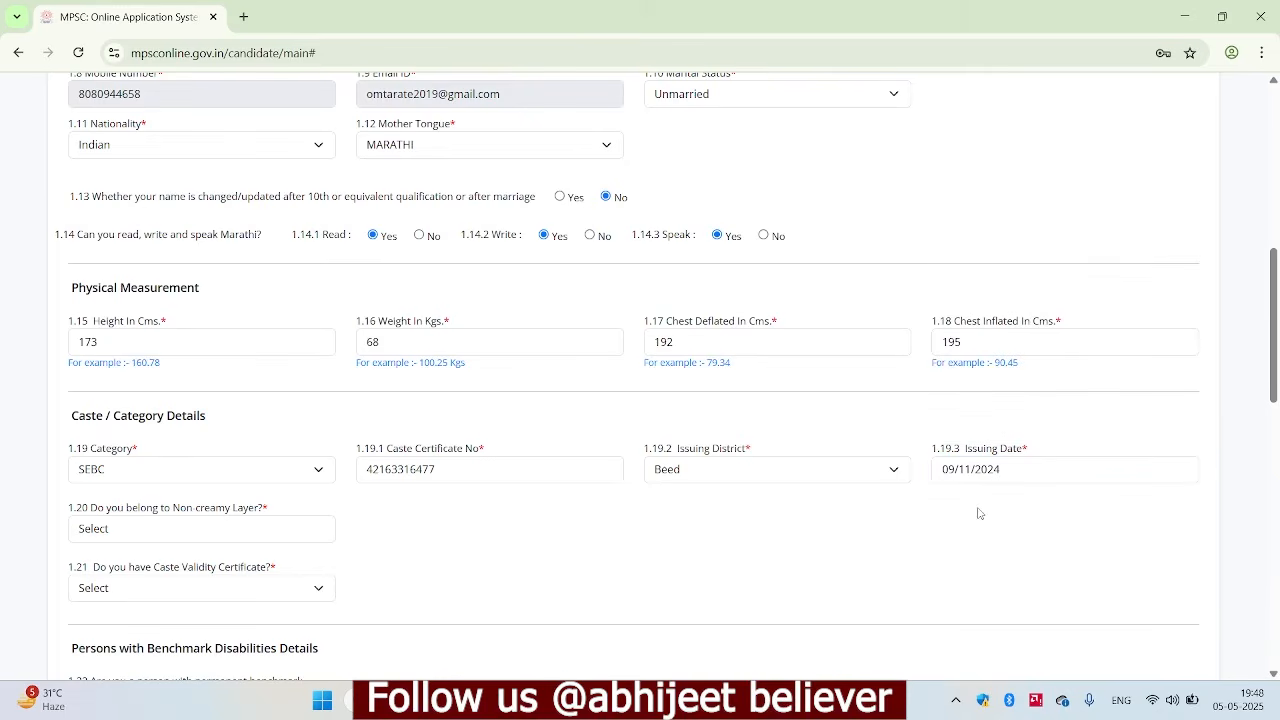
pyautogui.scroll(-1, 423, 368)
# Answer Yes to belonging to the non-creamy layer.
pyautogui.click(190, 408)
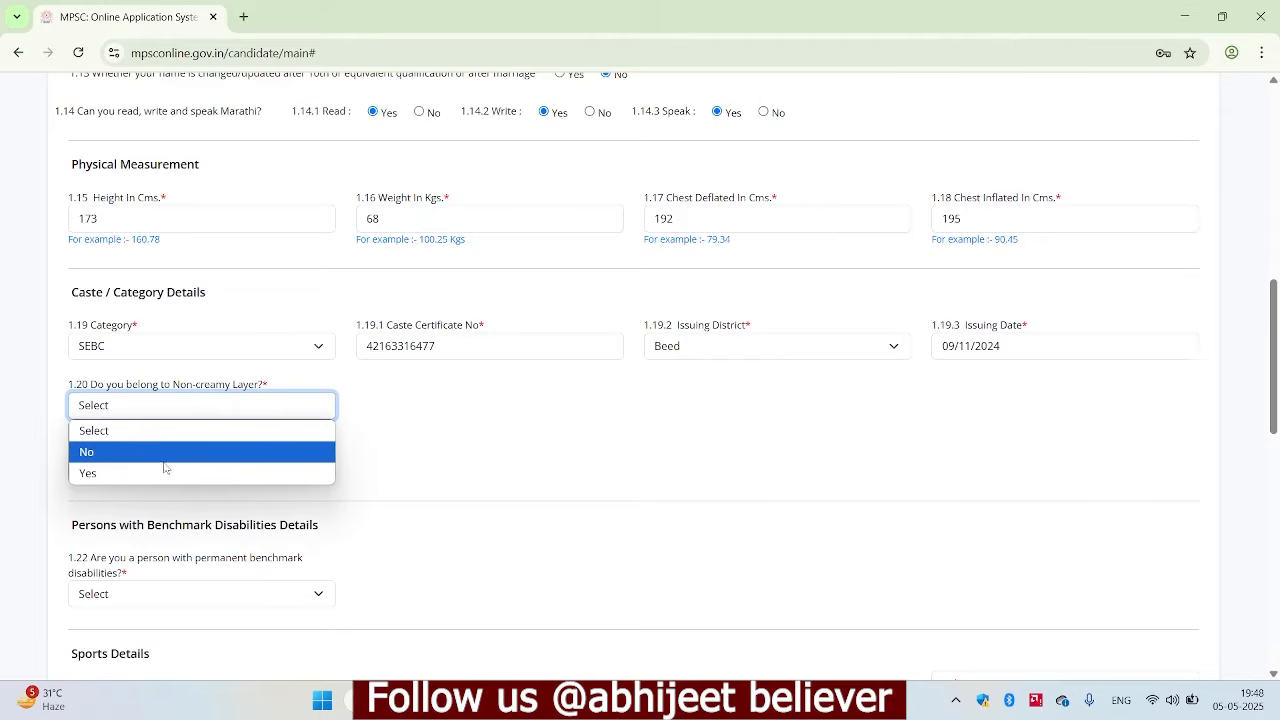
pyautogui.click(165, 470)
pyautogui.click(416, 410)
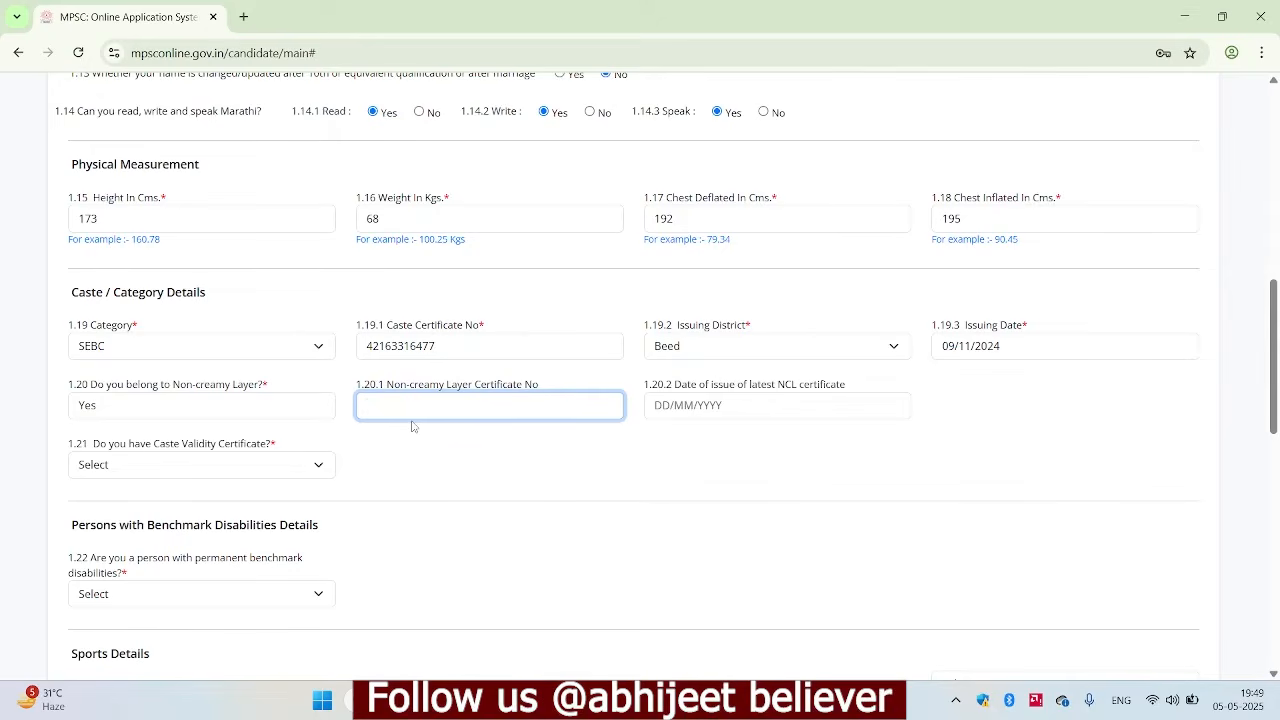
# Answer Yes to caste validity certificate, enter its certificate number, and date it 20/03/2025.
pyautogui.click(311, 466)
pyautogui.click(258, 531)
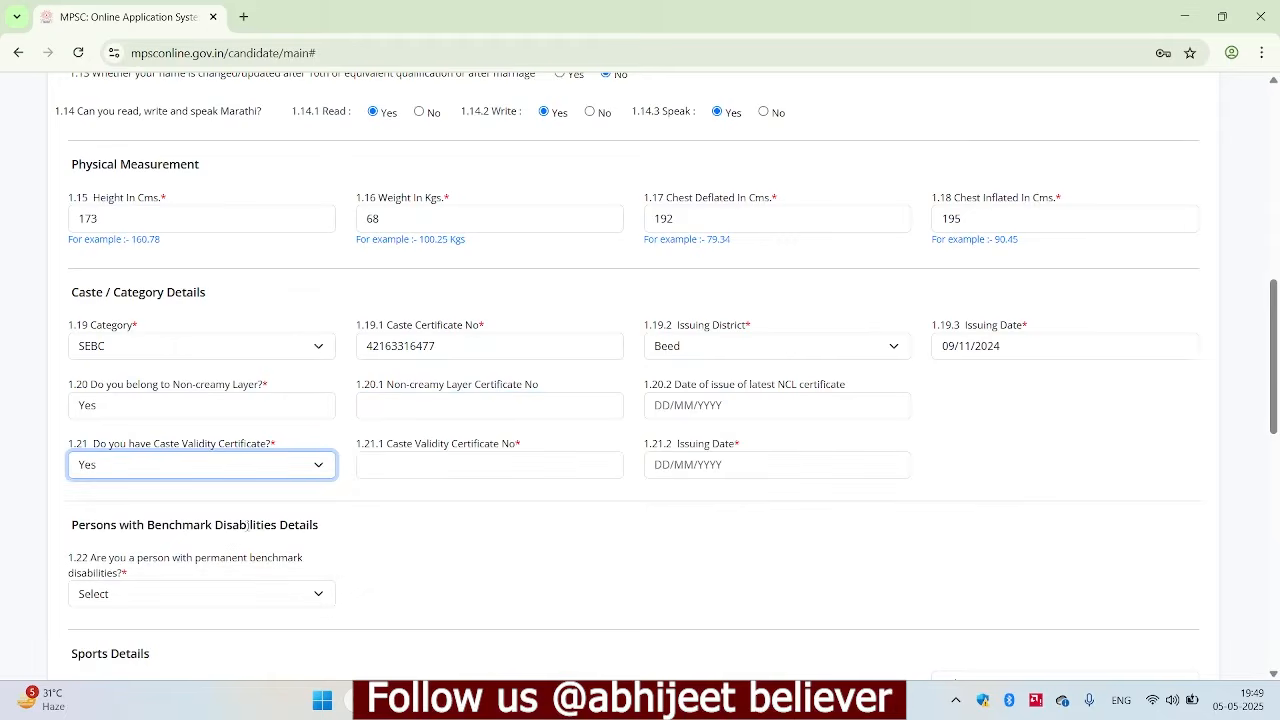
pyautogui.click(388, 467)
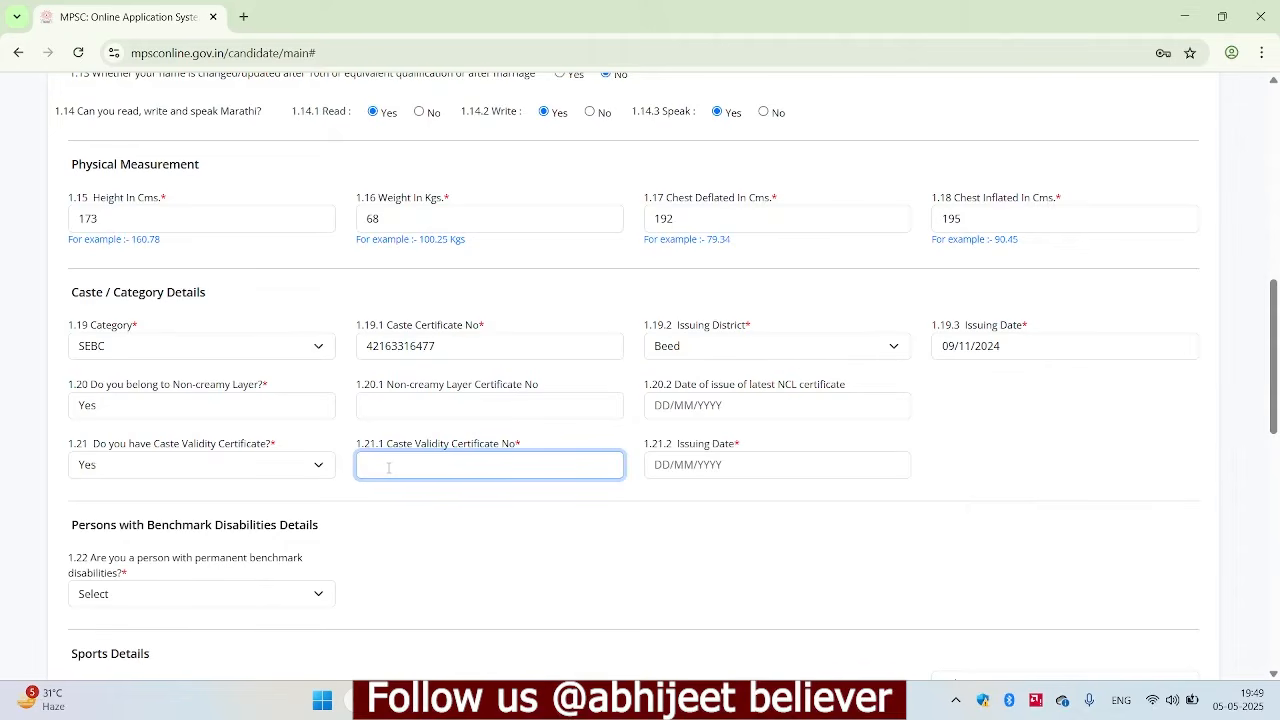
pyautogui.click(783, 464)
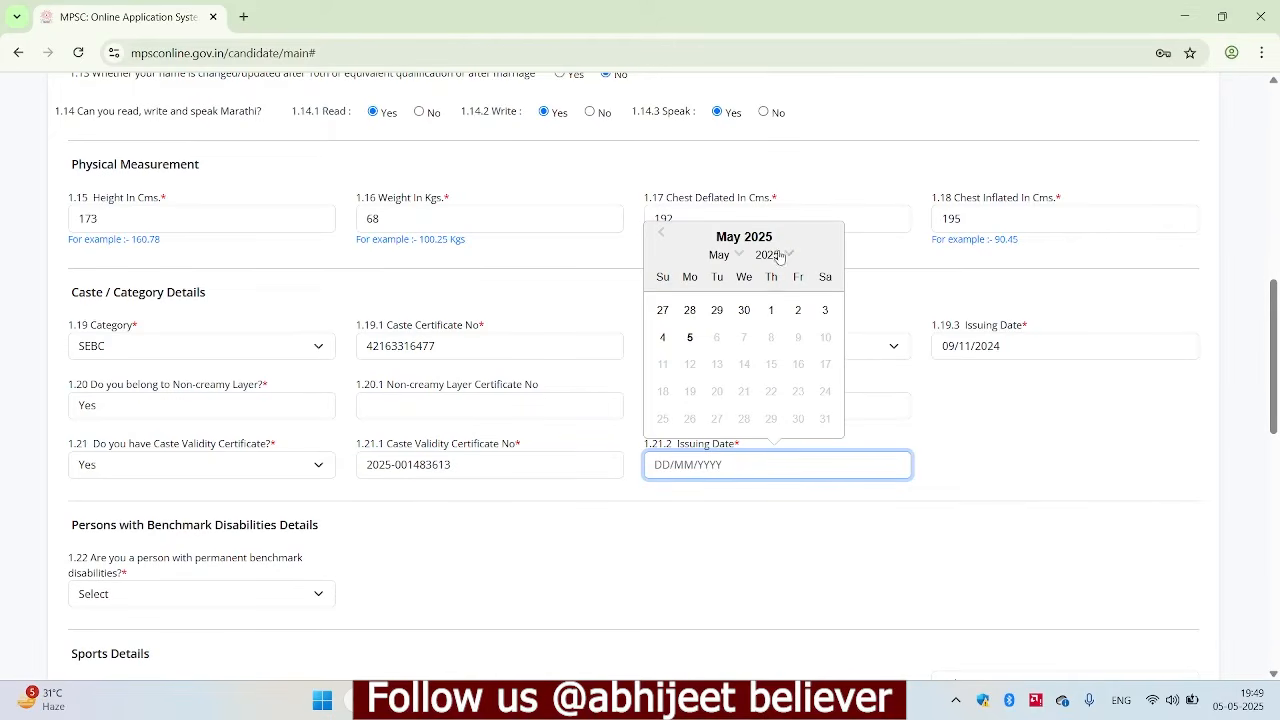
pyautogui.click(741, 256)
pyautogui.click(741, 256)
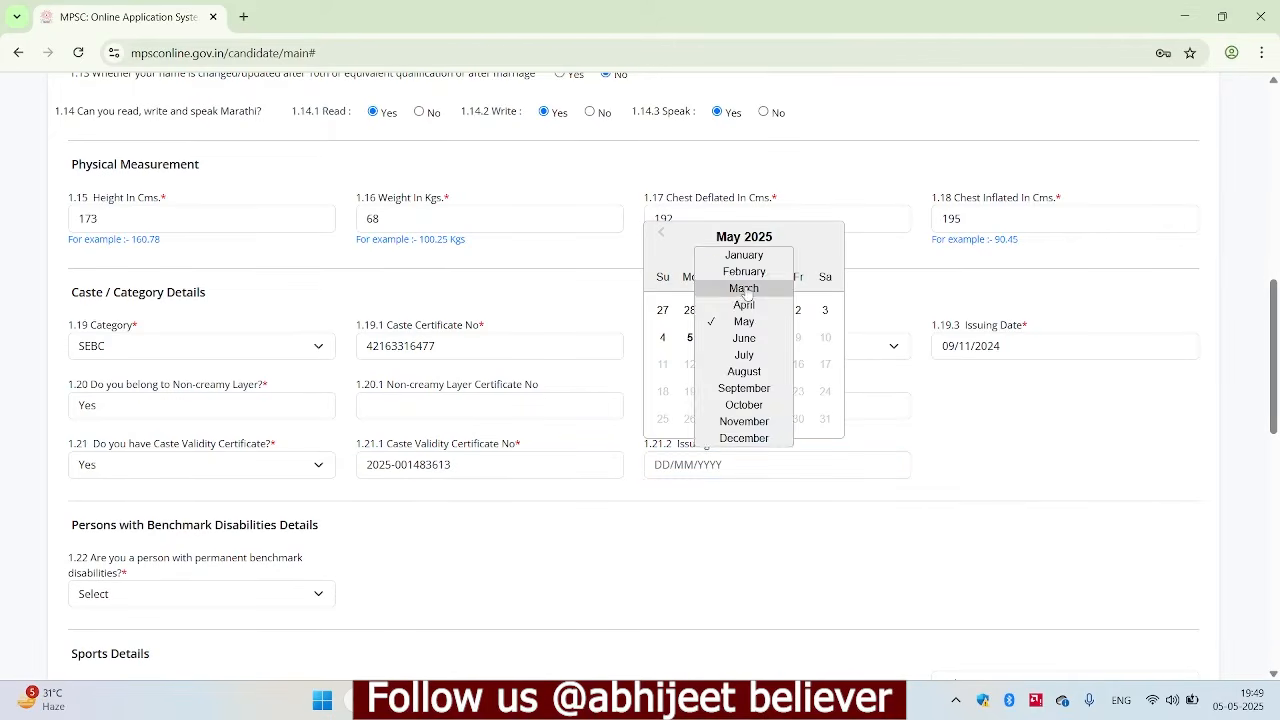
pyautogui.click(743, 287)
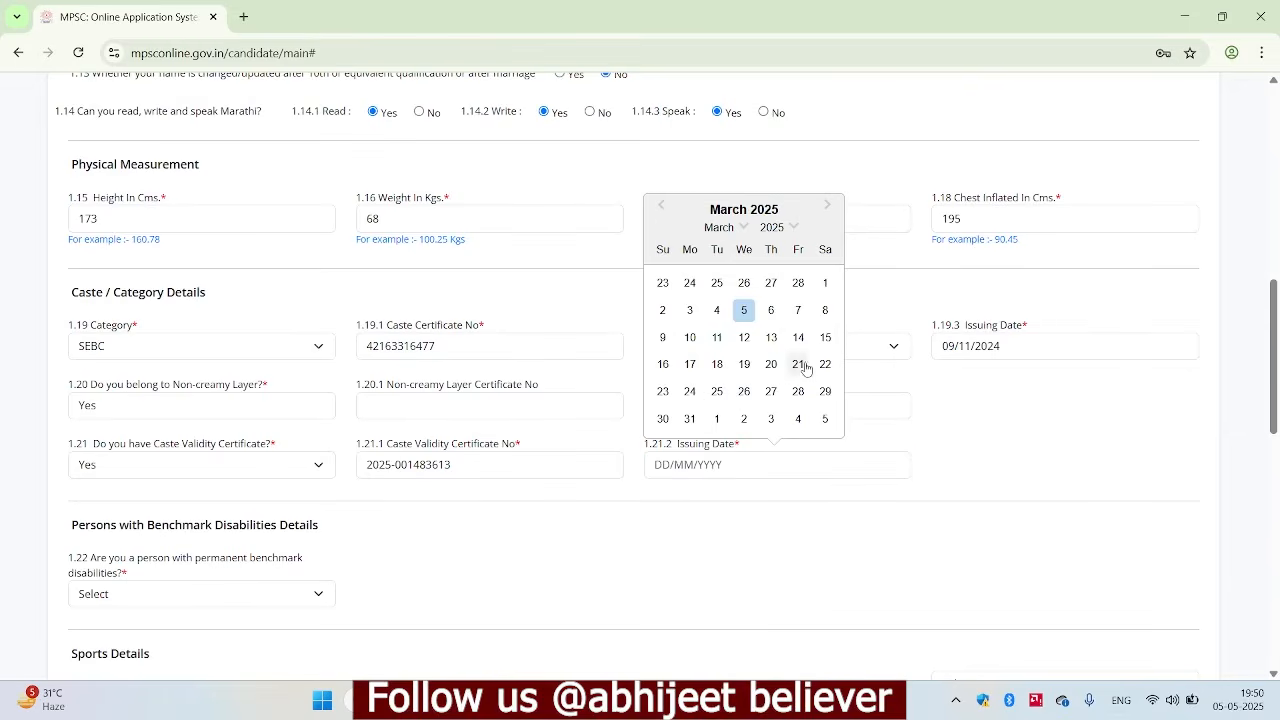
pyautogui.click(771, 364)
# Enter the NCL certificate number and set its certificate date to 20/03/2025.
pyautogui.click(496, 404)
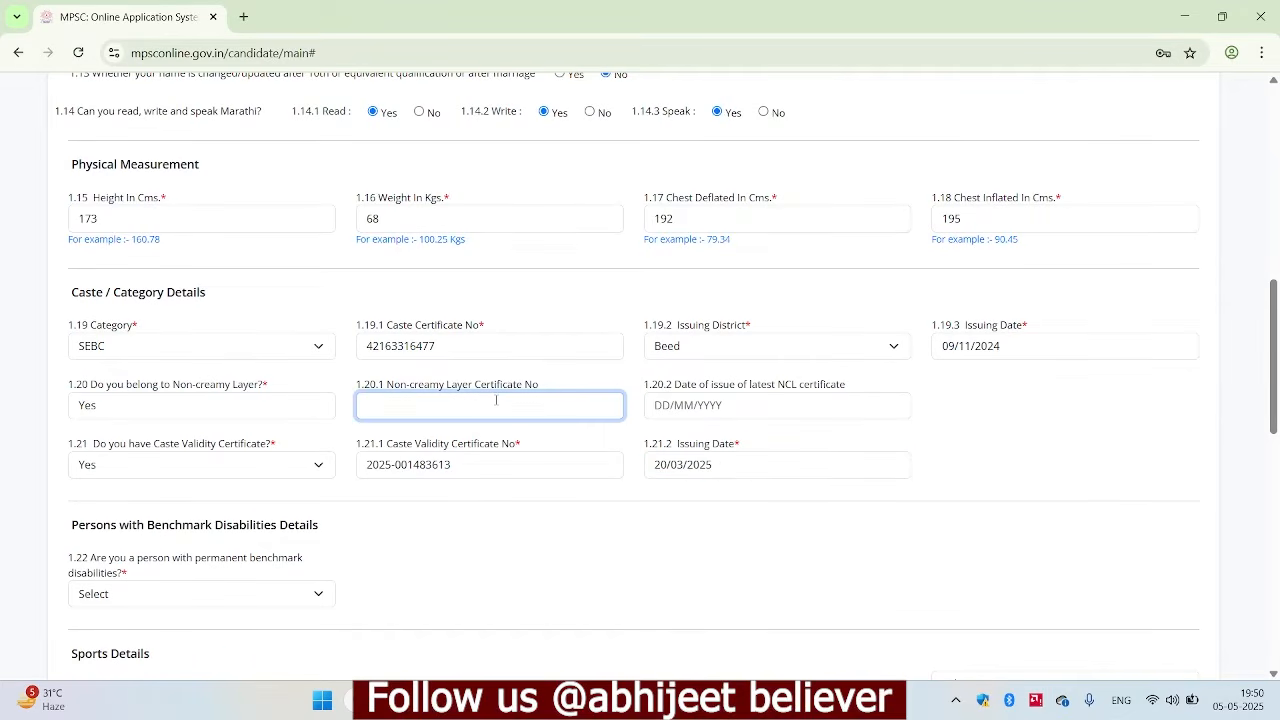
pyautogui.click(694, 405)
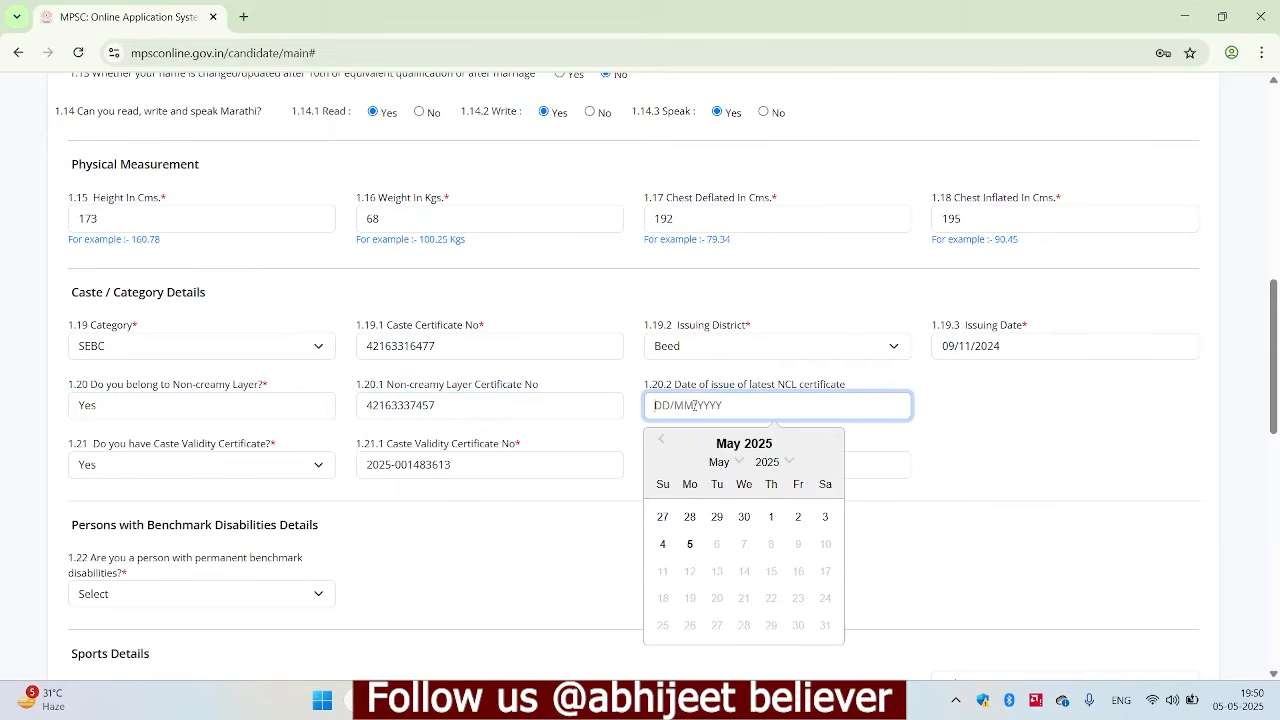
pyautogui.click(741, 464)
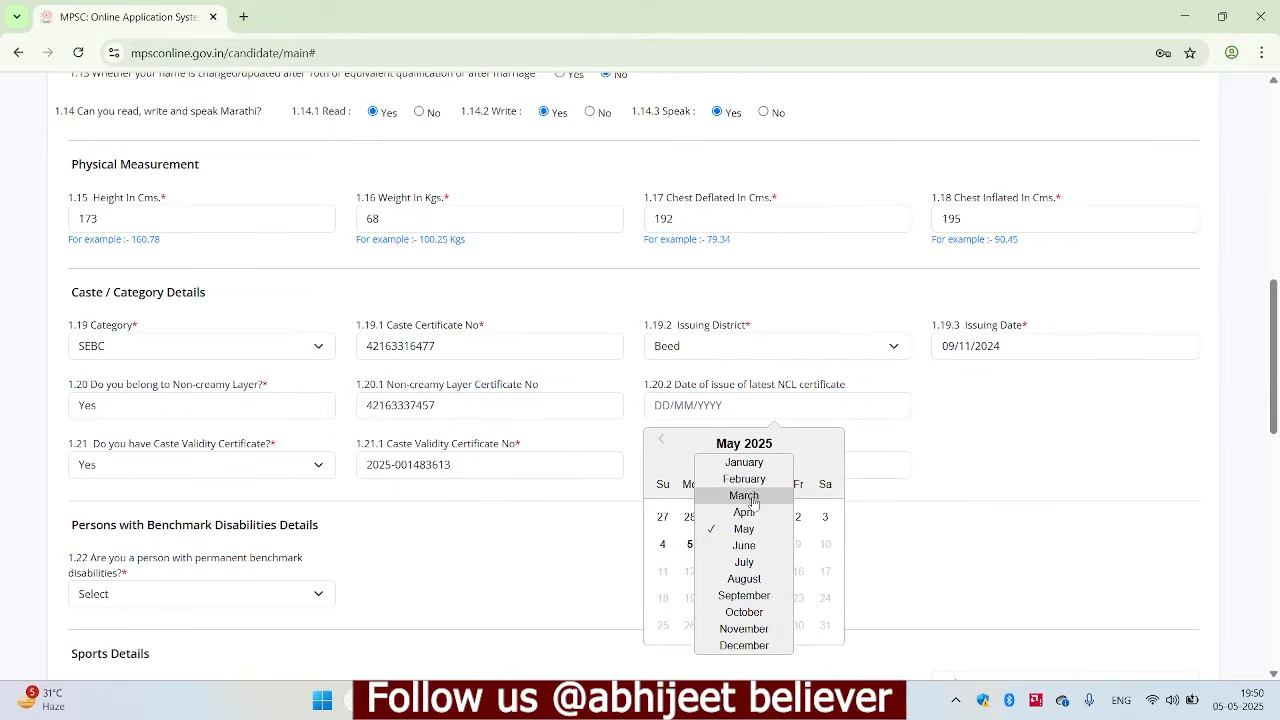
pyautogui.click(744, 495)
pyautogui.click(771, 598)
pyautogui.click(757, 410)
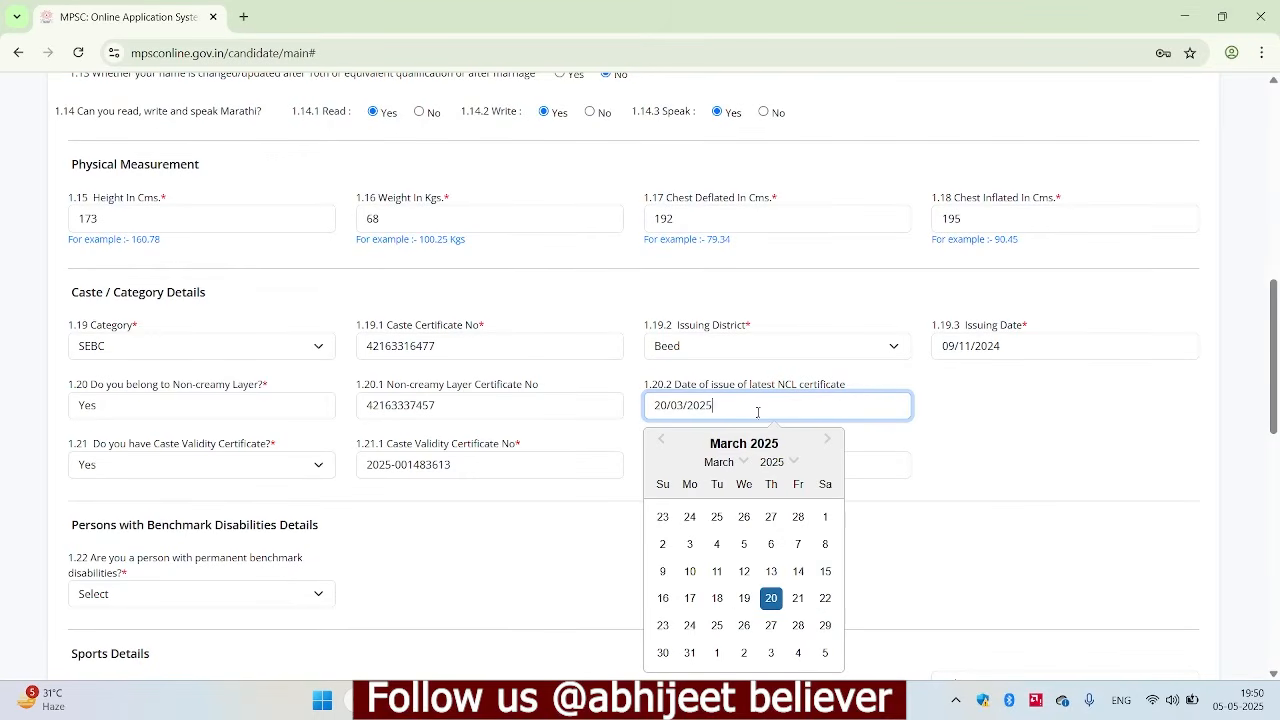
pyautogui.click(940, 518)
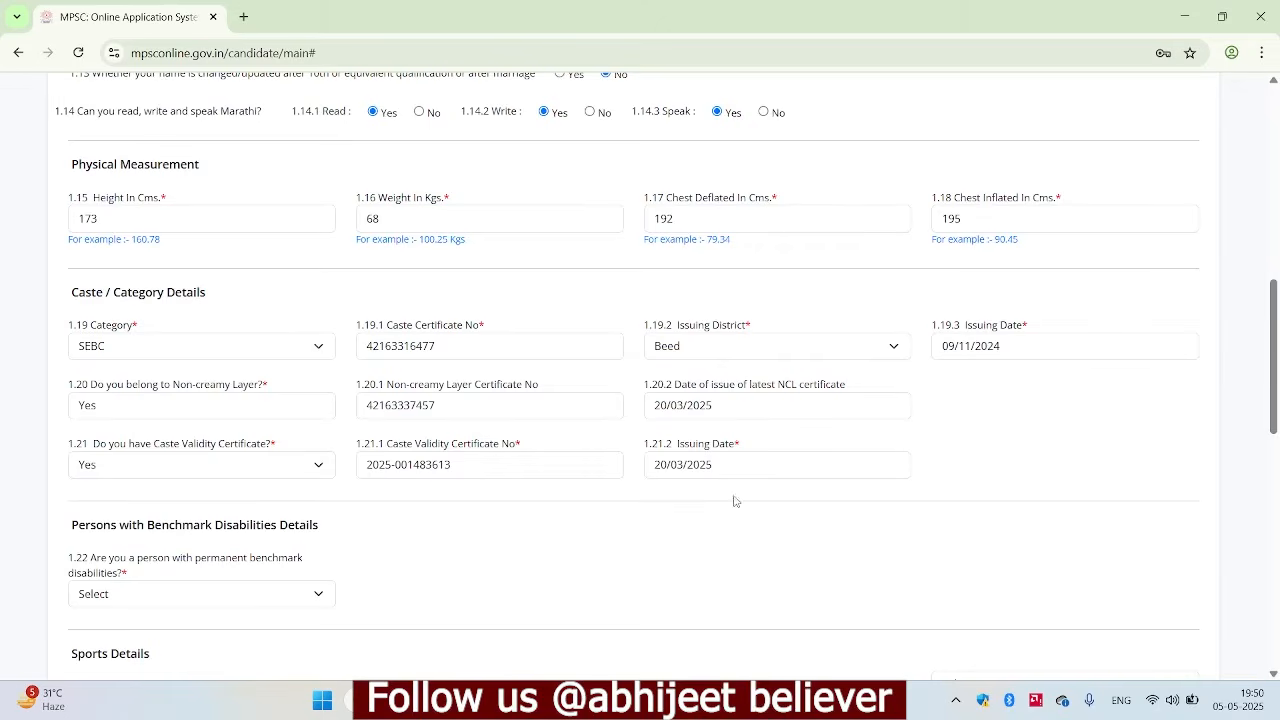
pyautogui.scroll(-2, 429, 523)
# Answer No to the benchmark disability, meritorious sports and ex-serviceman questions.
pyautogui.click(318, 415)
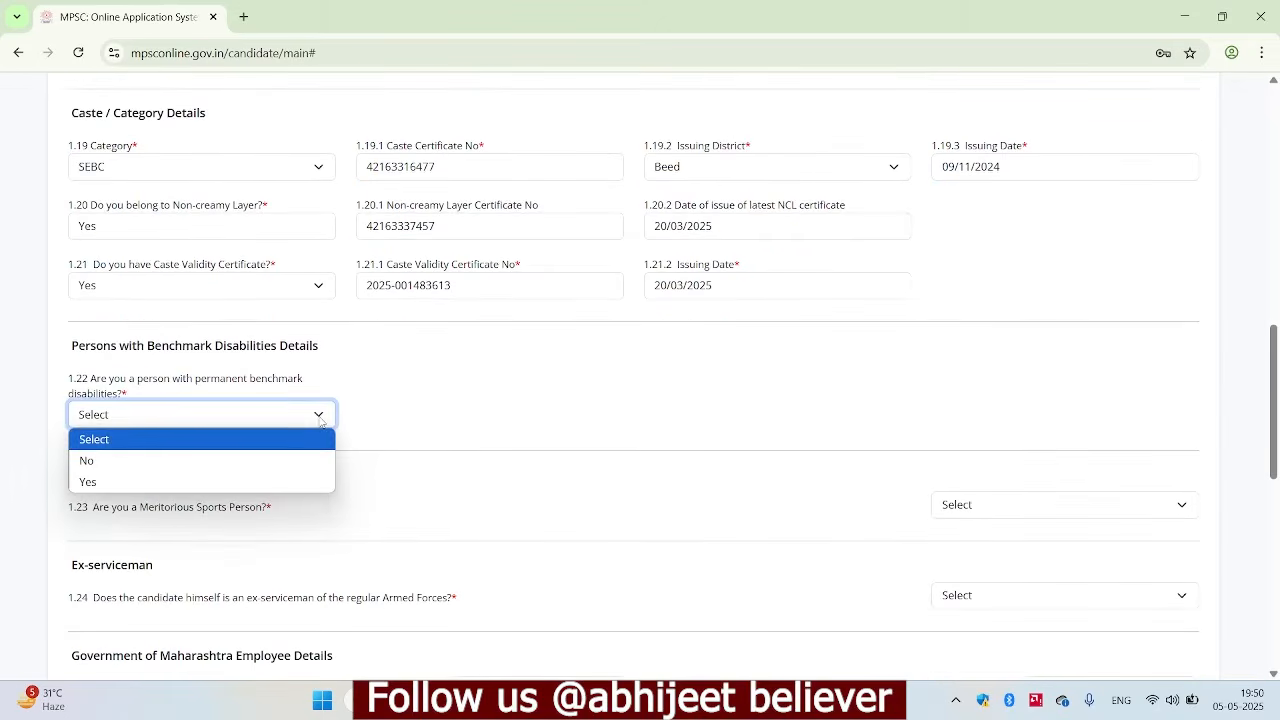
pyautogui.click(223, 464)
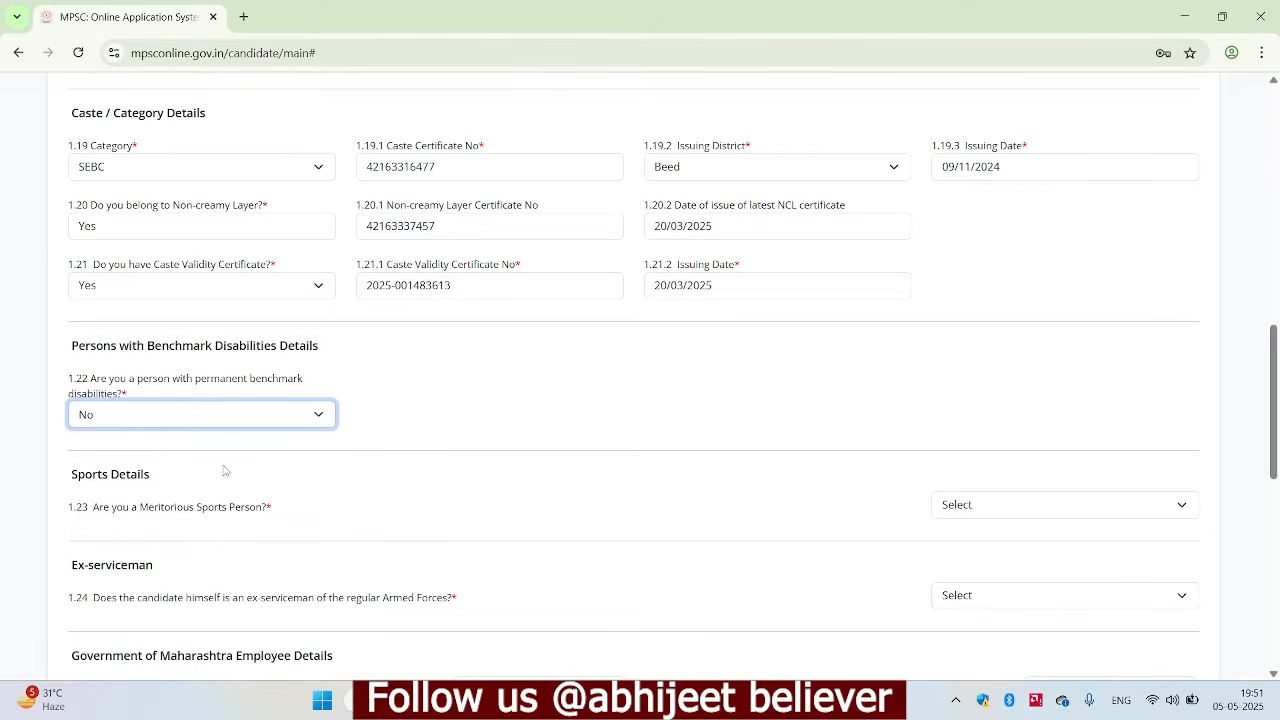
pyautogui.scroll(-1, 396, 428)
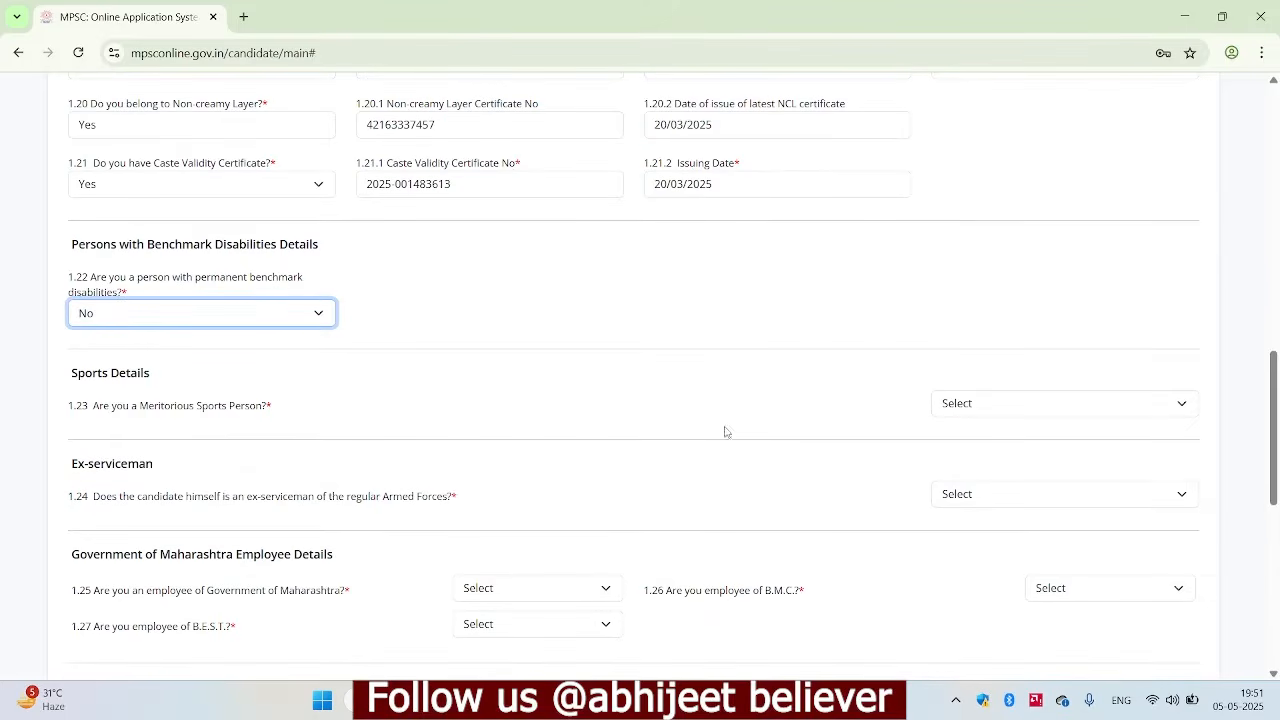
pyautogui.click(990, 406)
pyautogui.click(967, 450)
pyautogui.click(967, 500)
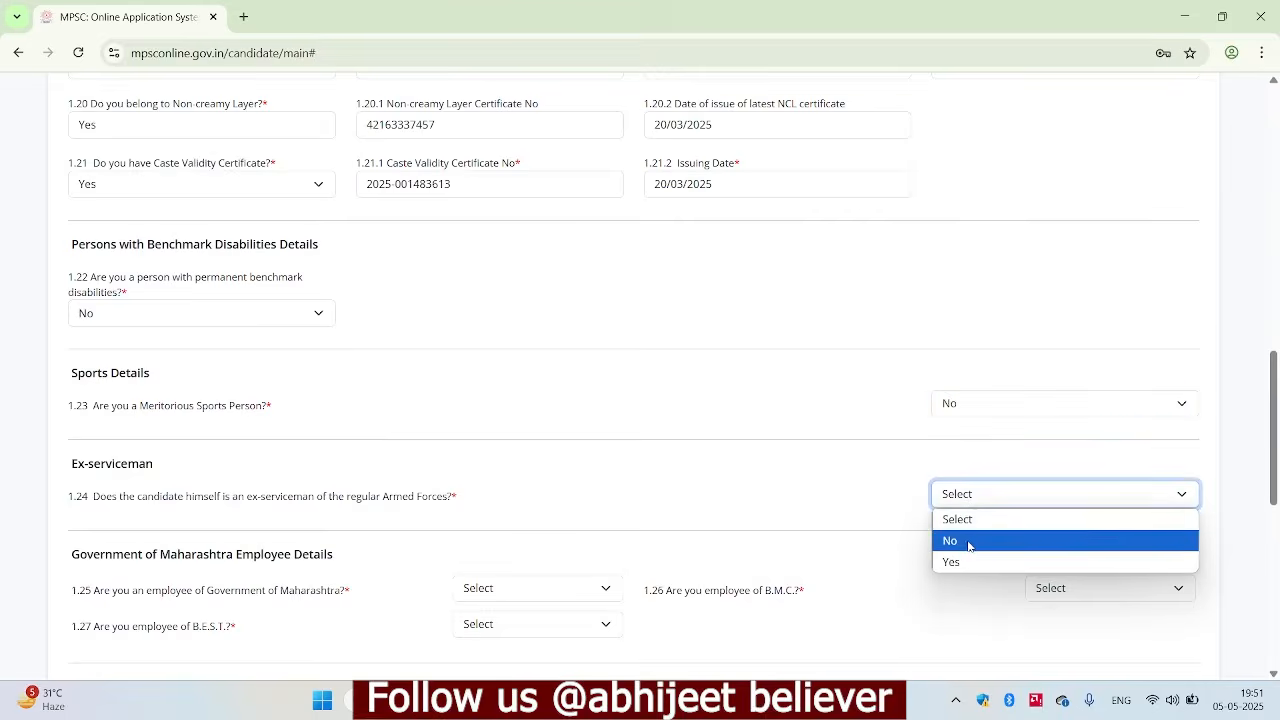
pyautogui.click(967, 545)
# Answer No for Maharashtra government, B.M.C. and B.E.S.T. employee.
pyautogui.scroll(-2, 806, 474)
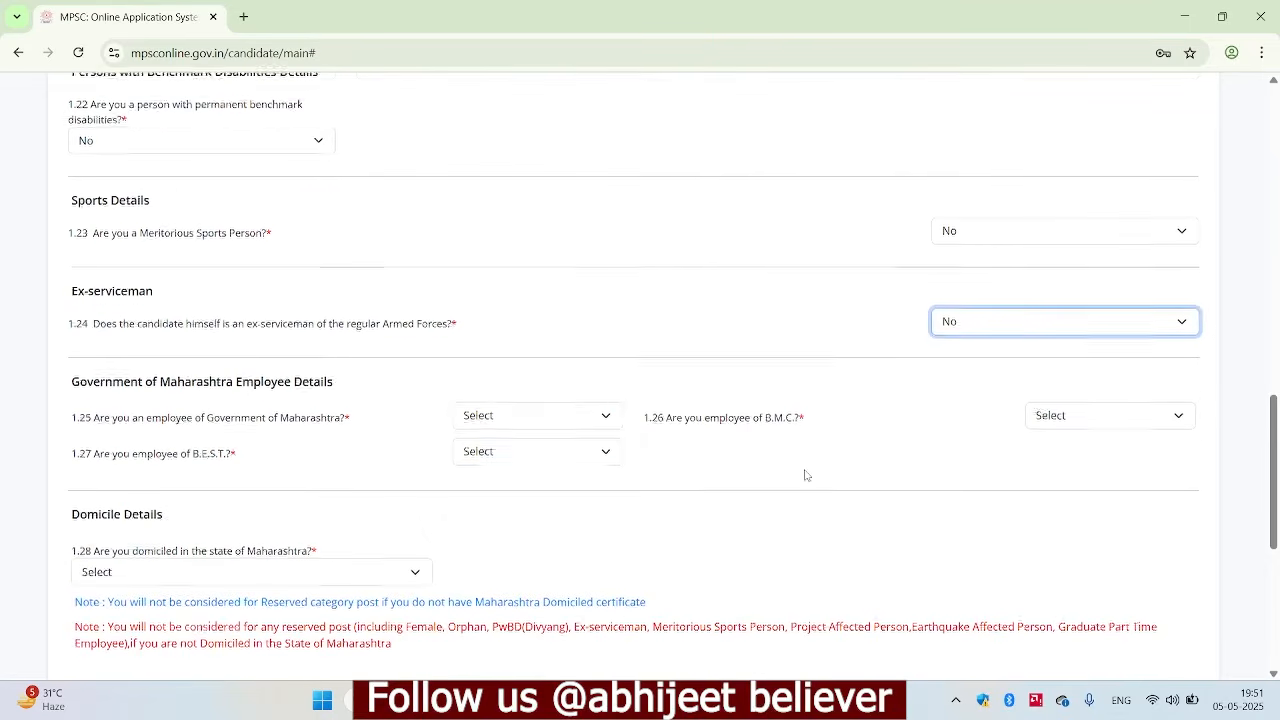
pyautogui.click(605, 418)
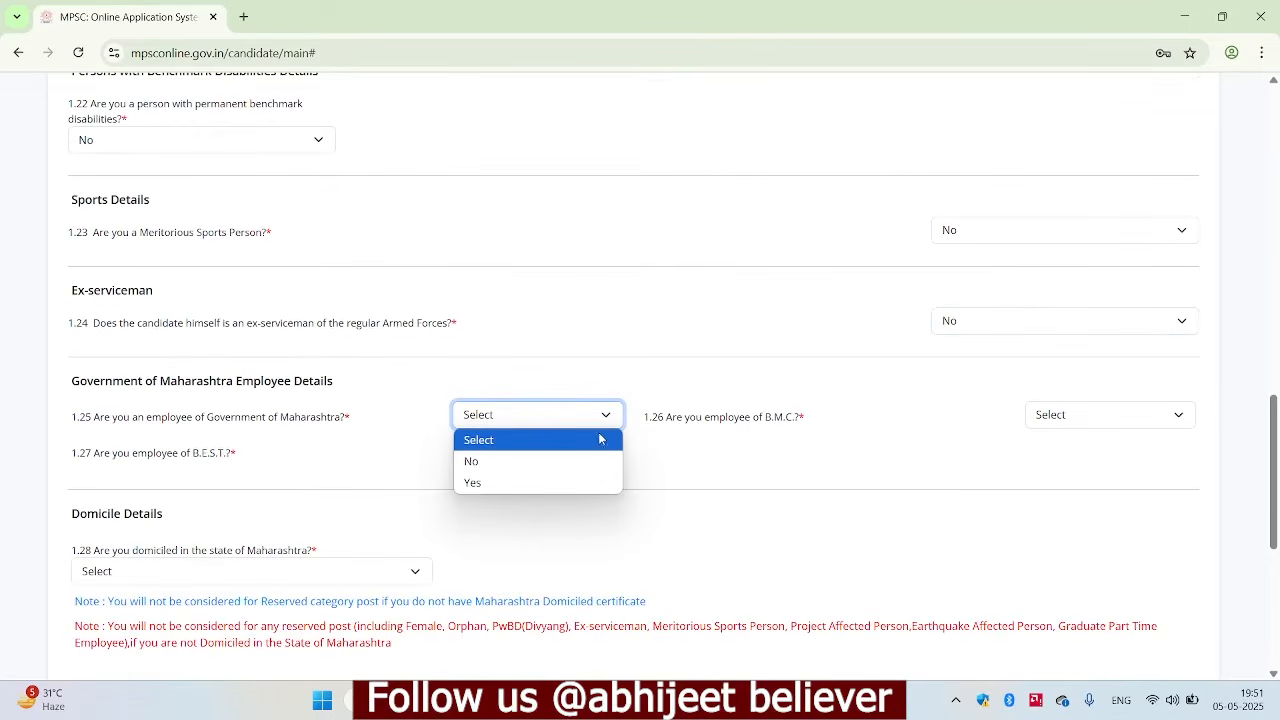
pyautogui.click(575, 462)
pyautogui.click(1064, 461)
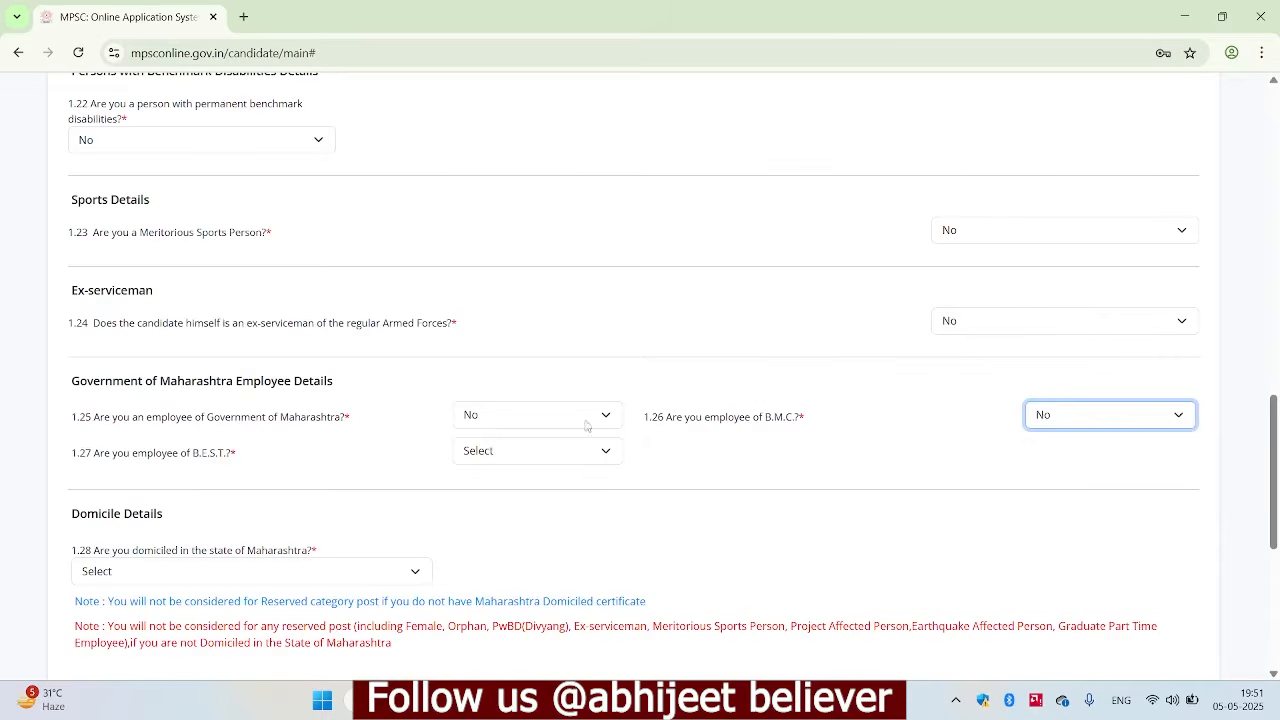
pyautogui.click(538, 452)
pyautogui.click(515, 498)
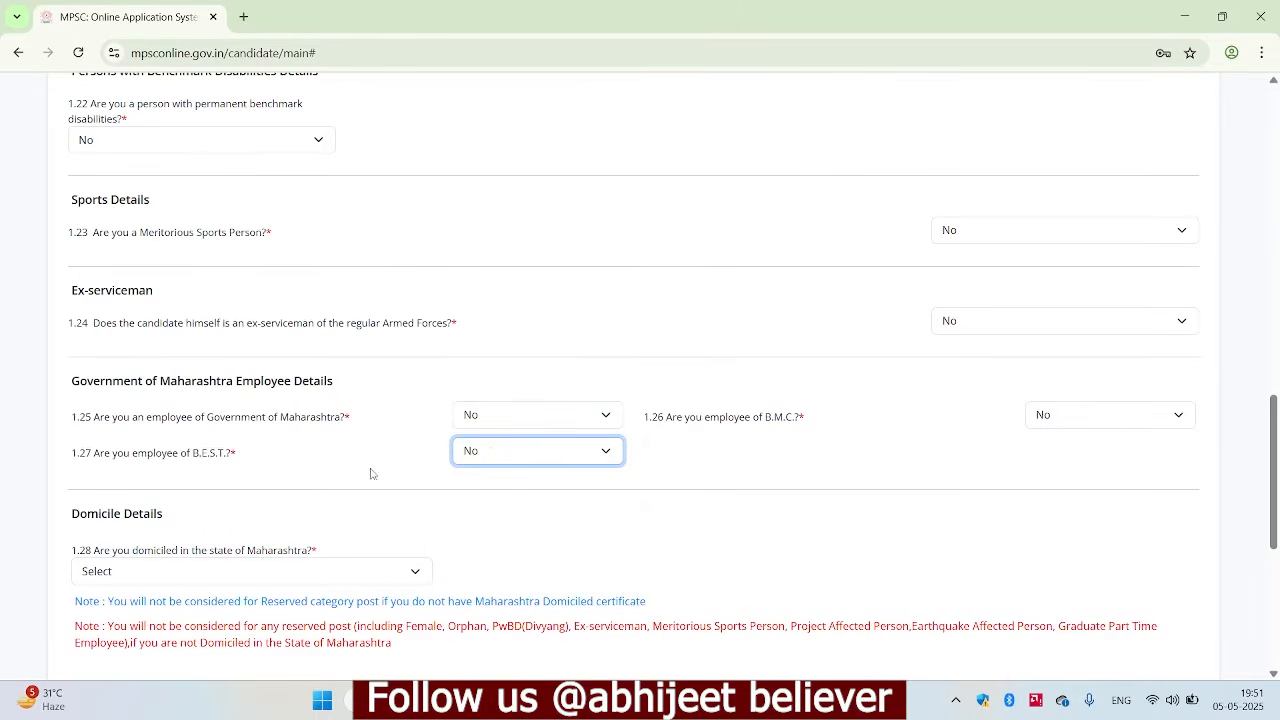
pyautogui.scroll(-2, 371, 470)
pyautogui.click(286, 344)
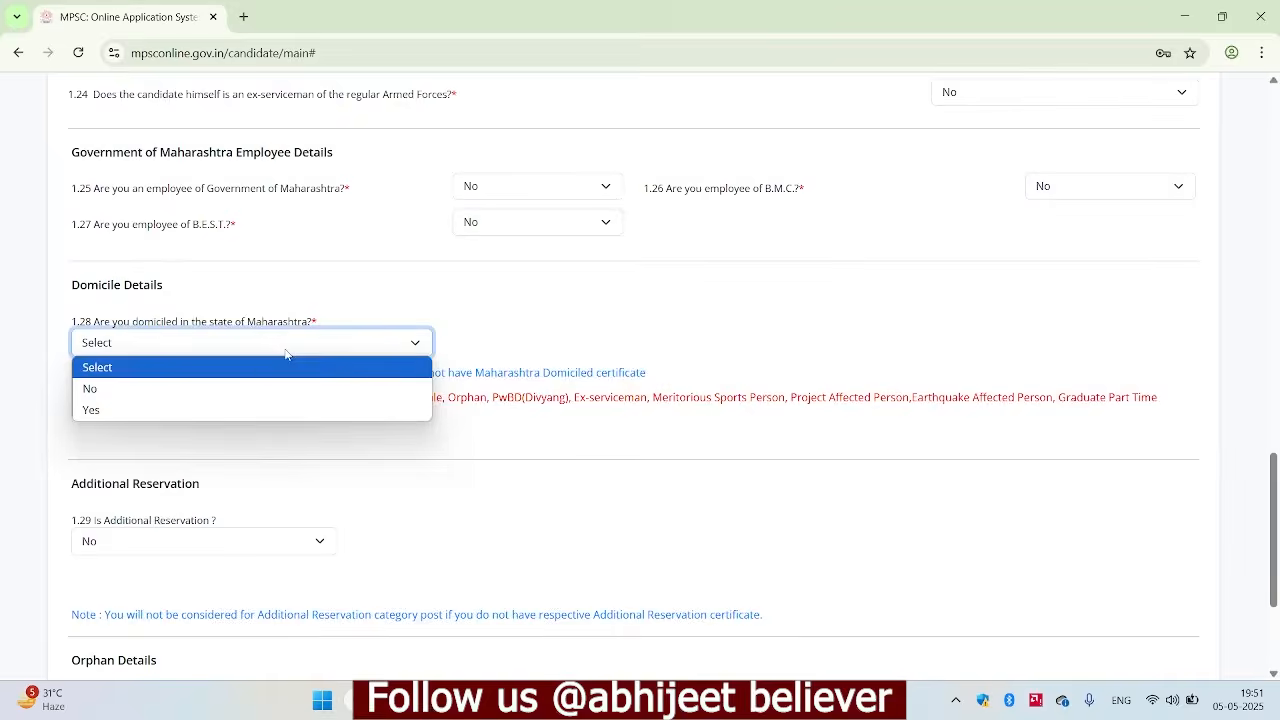
# Answer Yes to Maharashtra domicile and mark the domicile certificate as Available.
pyautogui.click(242, 408)
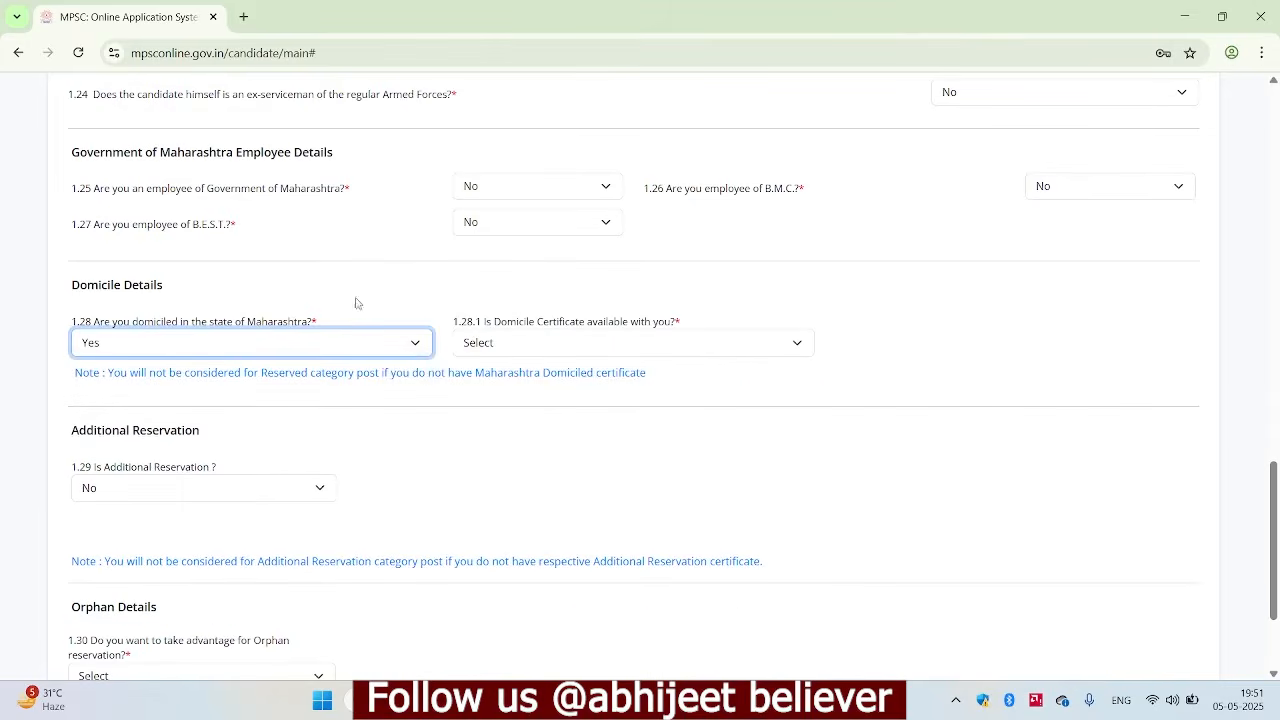
pyautogui.click(400, 348)
pyautogui.click(235, 389)
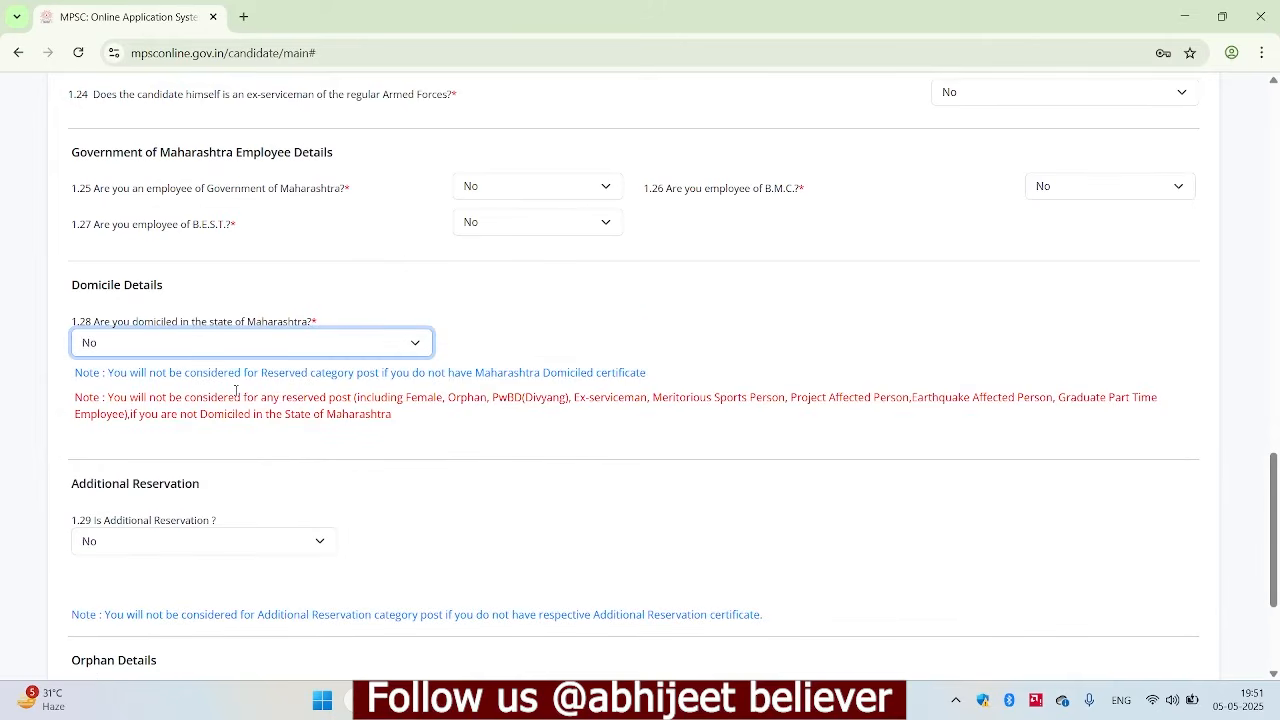
pyautogui.click(197, 343)
pyautogui.click(282, 408)
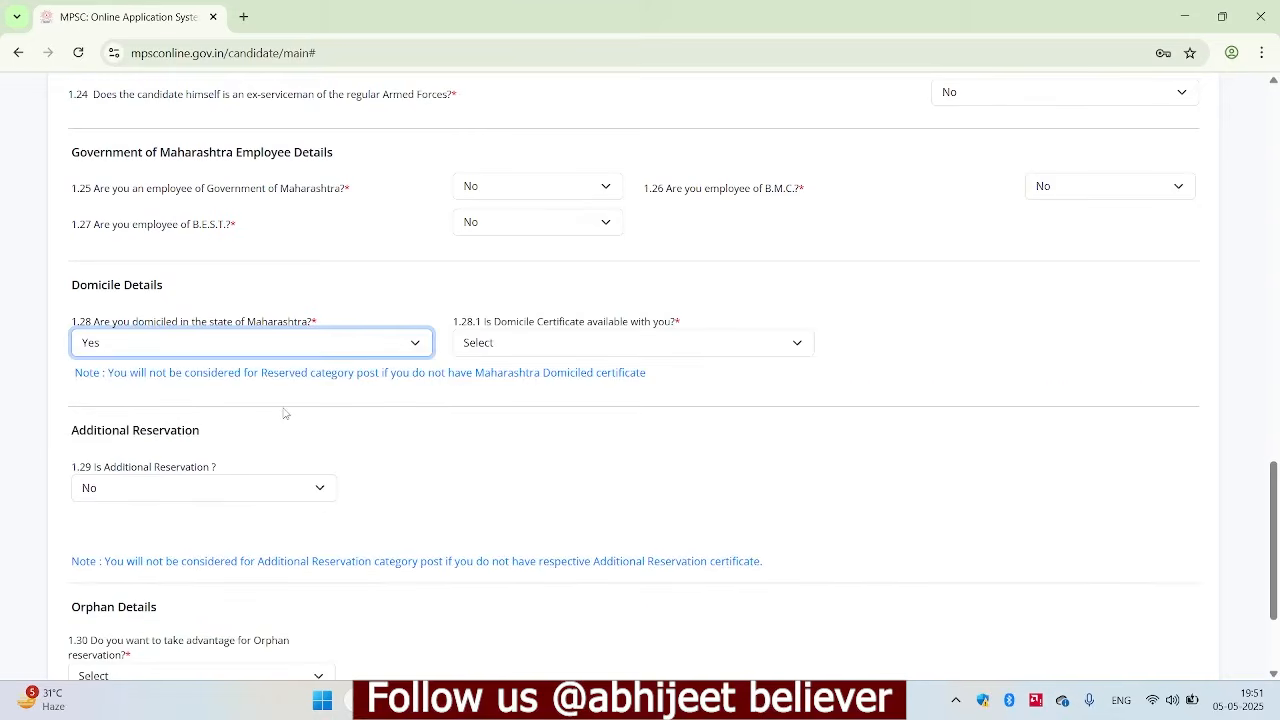
pyautogui.click(486, 342)
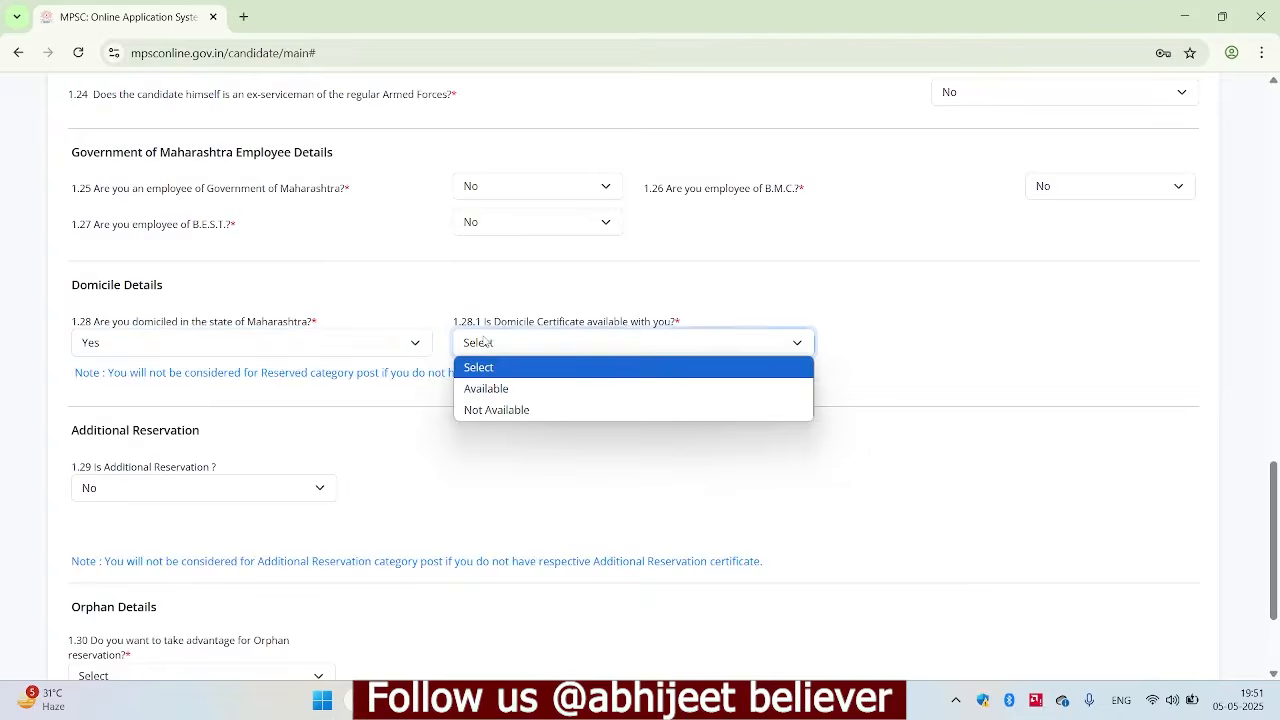
pyautogui.click(492, 390)
# Enter the domicile certificate number and choose Beed as the issuing district.
pyautogui.click(876, 342)
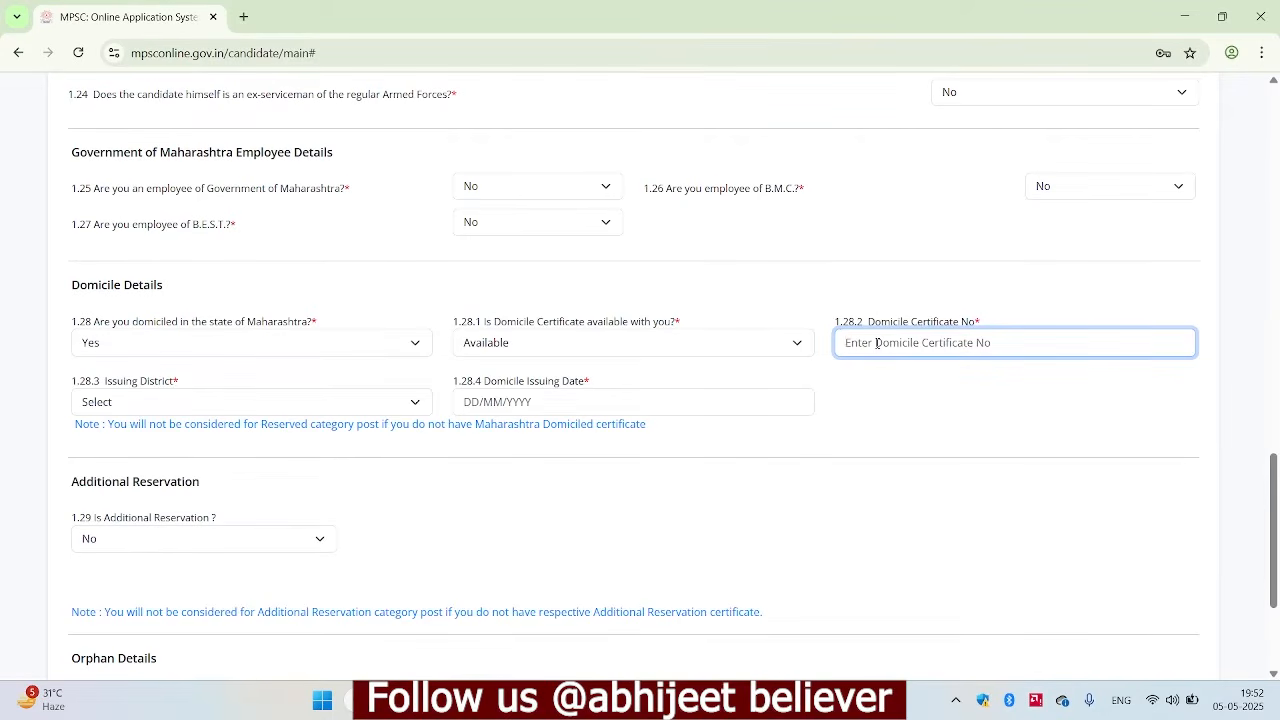
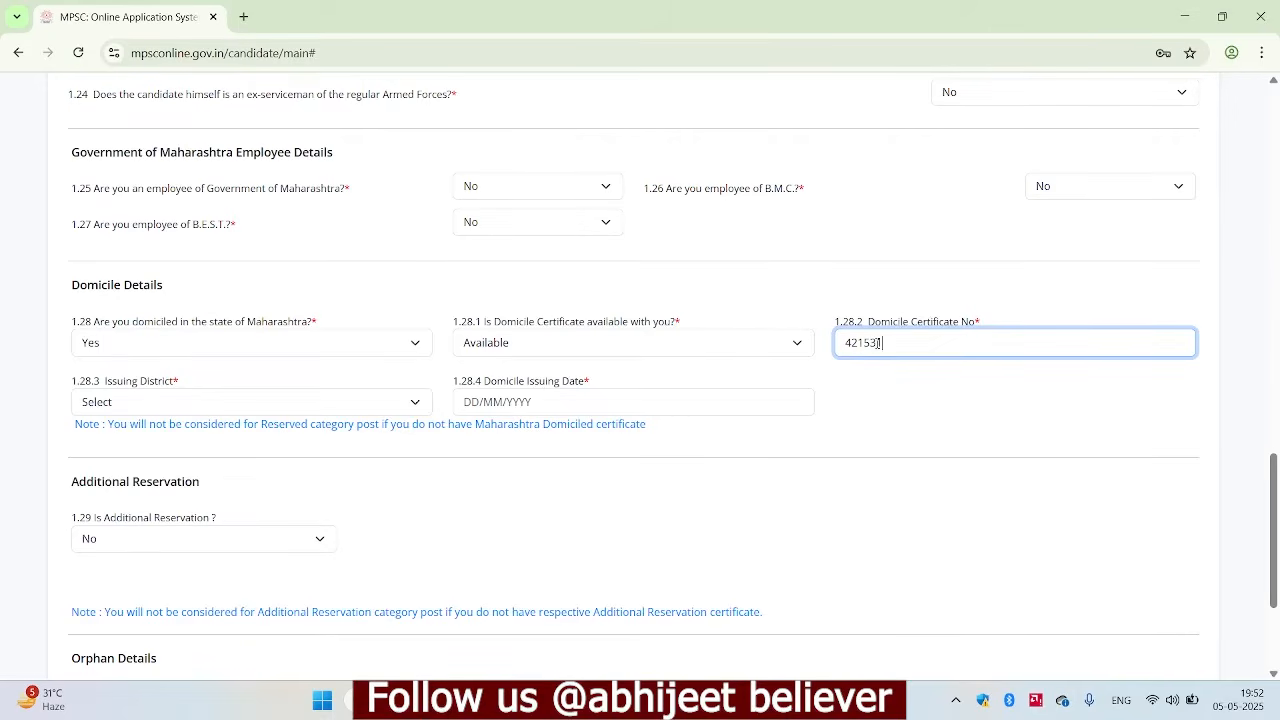
pyautogui.click(224, 402)
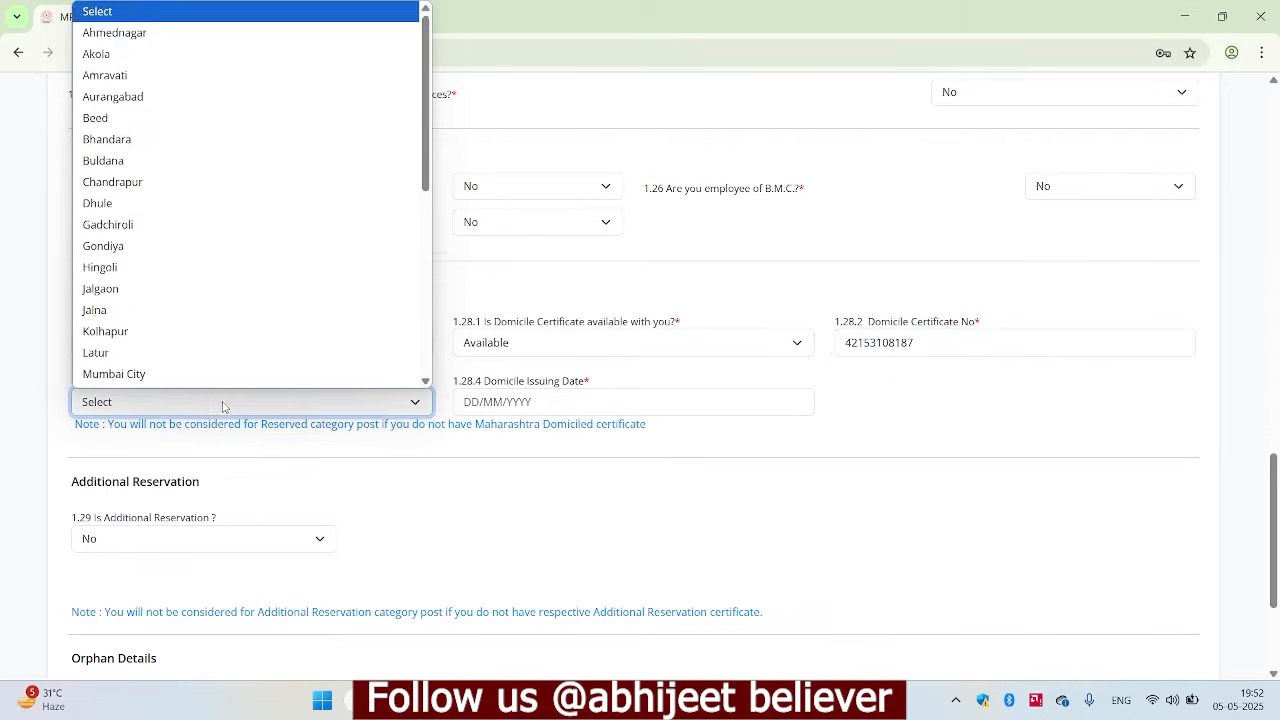
pyautogui.click(166, 100)
# Set the domicile certificate issuing date to 26/05/2019.
pyautogui.click(546, 403)
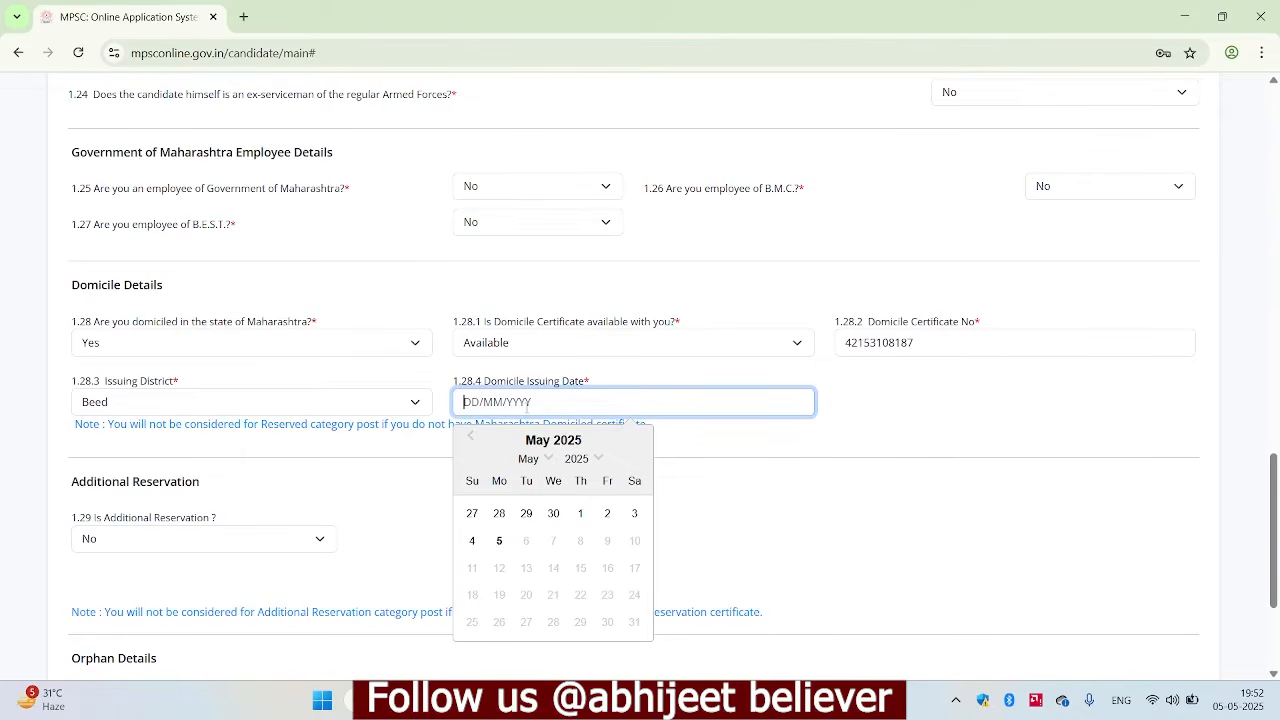
pyautogui.click(550, 460)
pyautogui.click(541, 526)
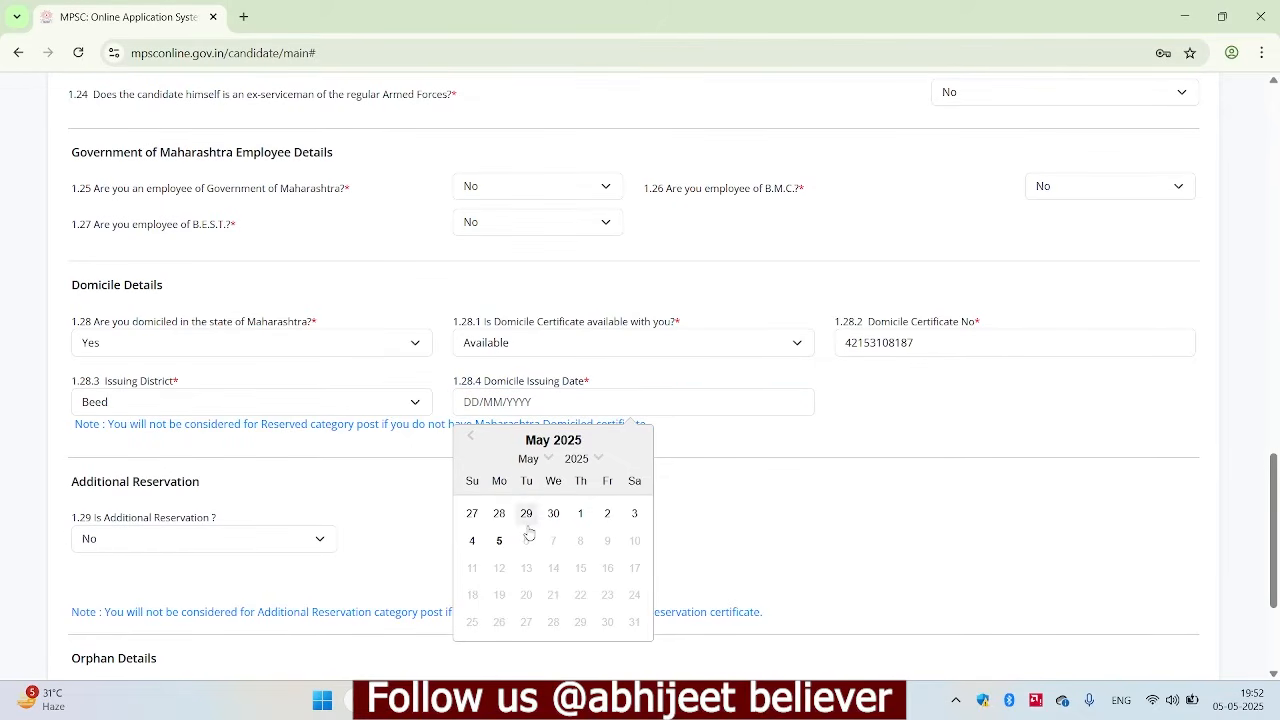
pyautogui.scroll(-1, 572, 522)
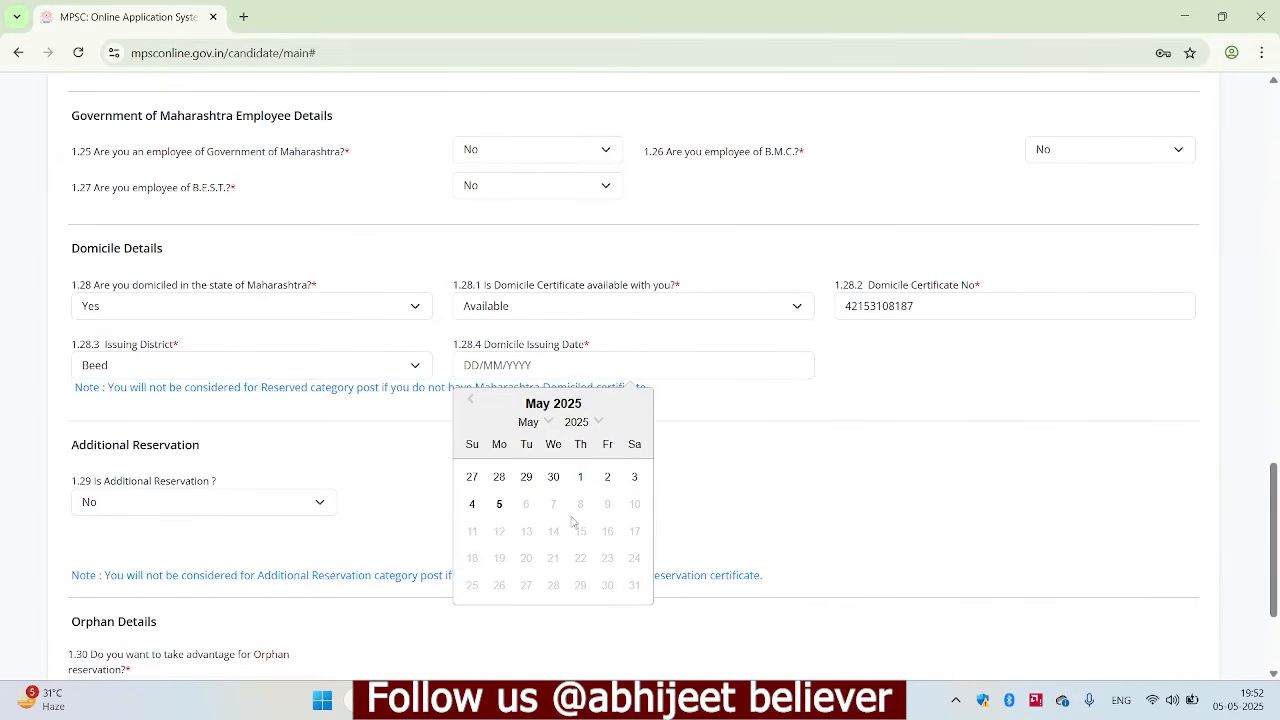
pyautogui.click(597, 424)
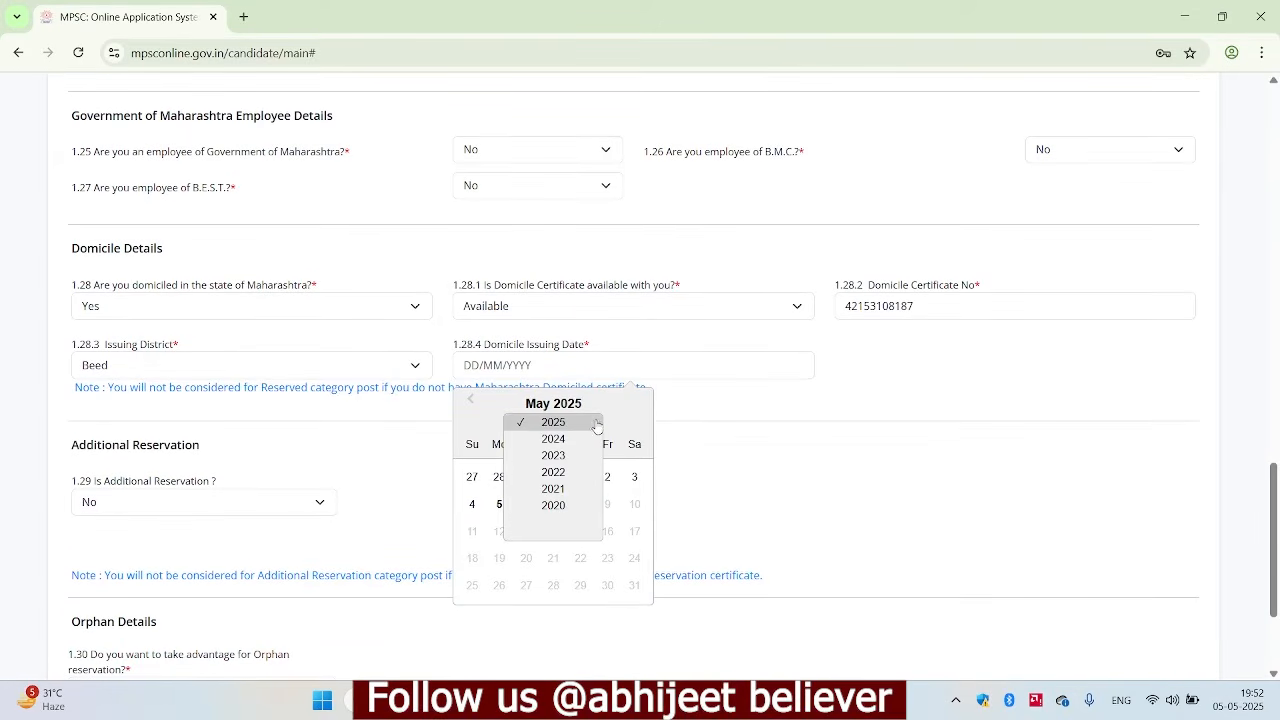
pyautogui.click(597, 424)
pyautogui.click(597, 424)
pyautogui.tripleClick(556, 534)
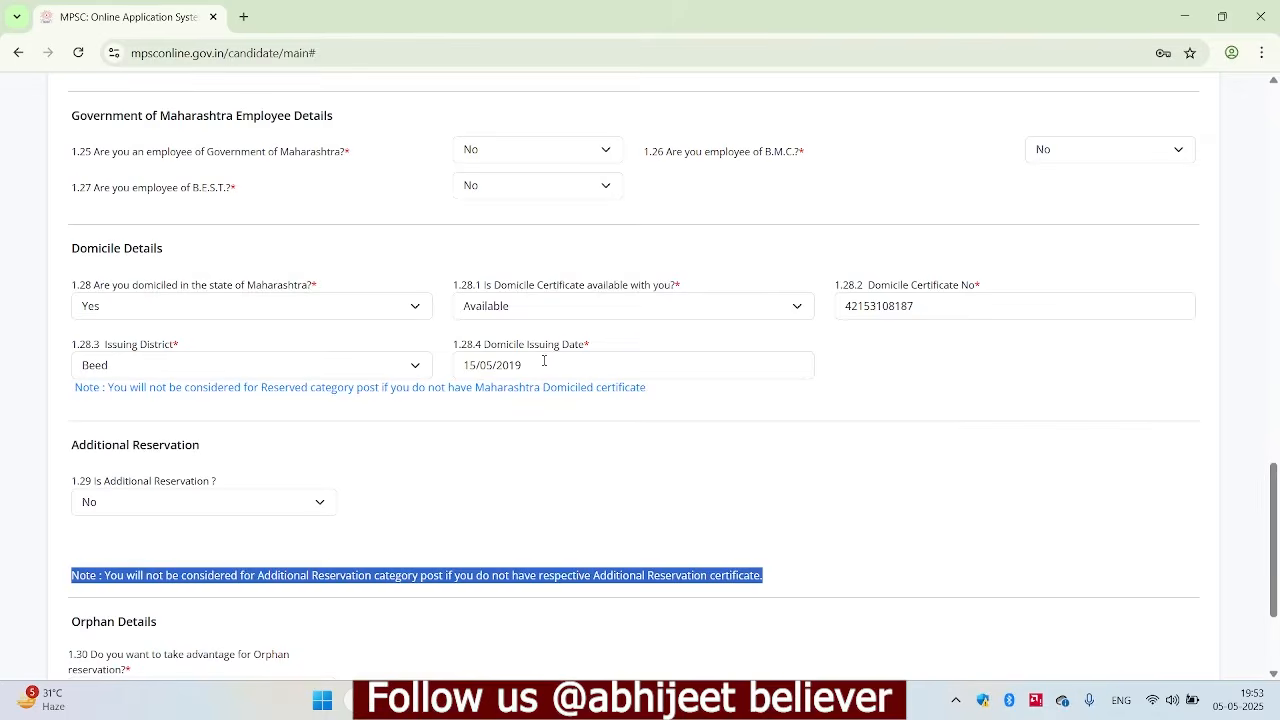
pyautogui.click(514, 367)
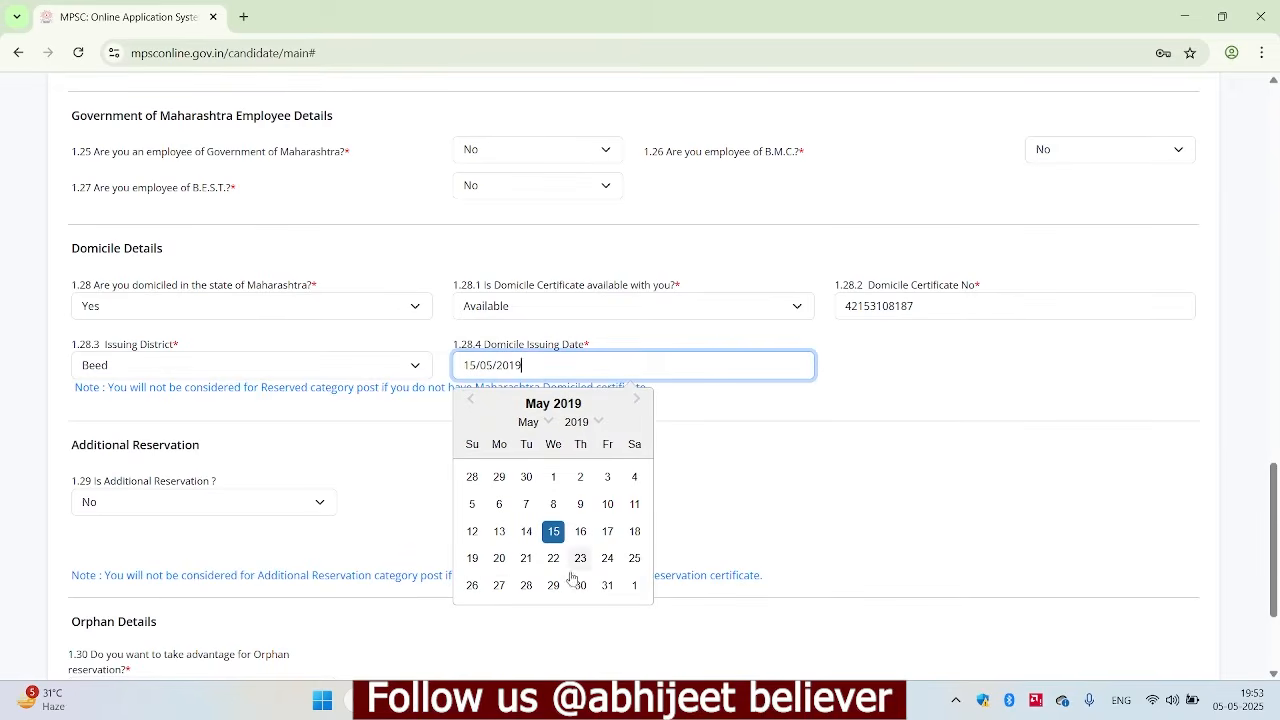
pyautogui.click(472, 585)
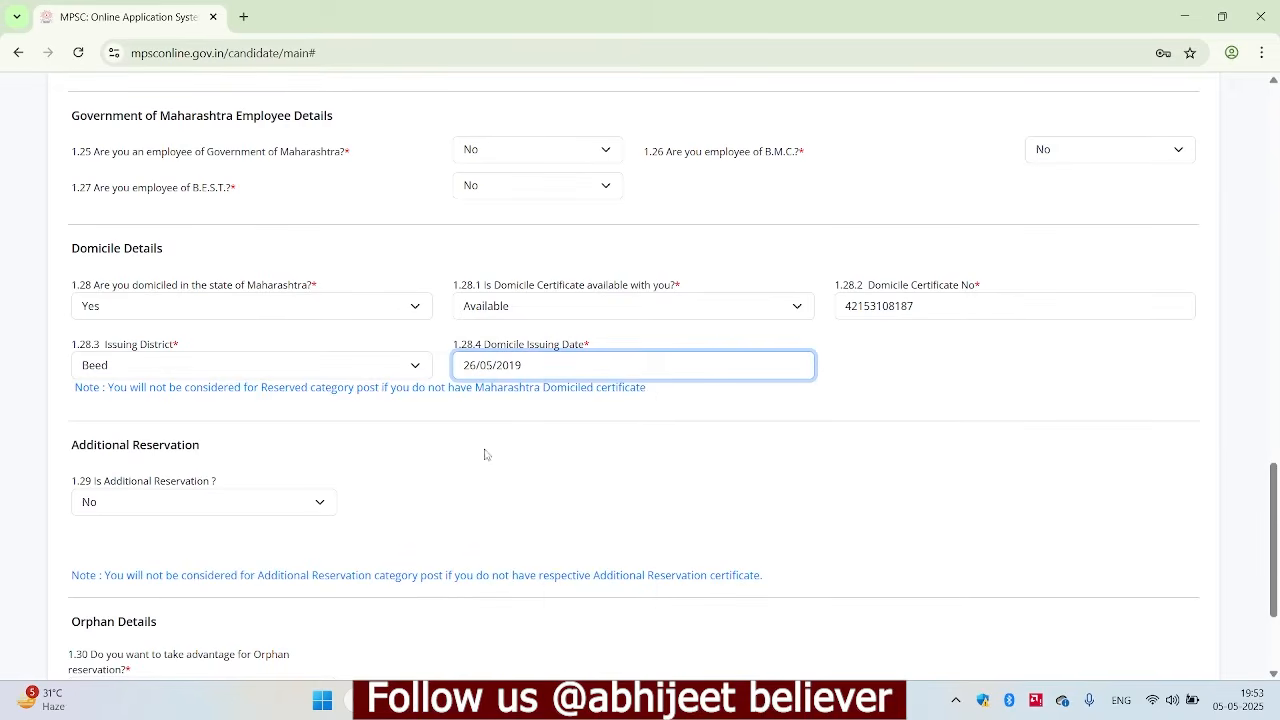
# Set both additional reservation and orphan reservation to No.
pyautogui.click(322, 511)
pyautogui.click(268, 557)
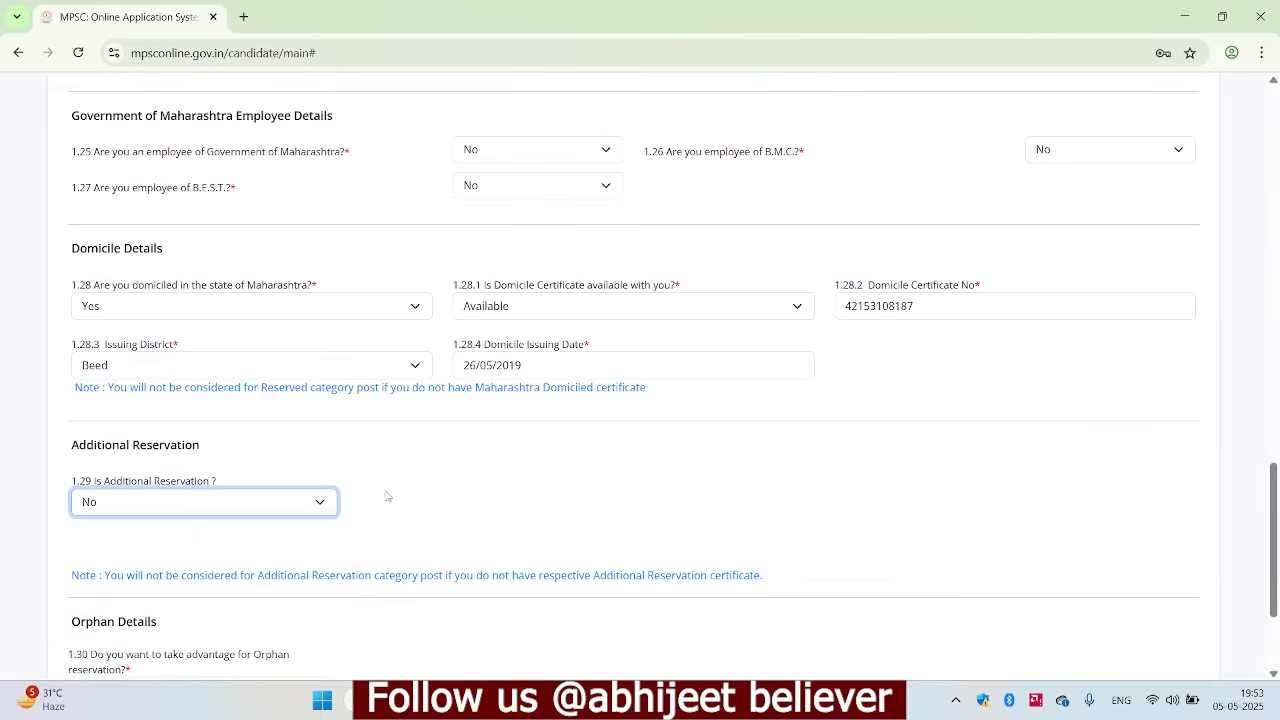
pyautogui.click(322, 508)
pyautogui.click(220, 570)
pyautogui.scroll(-2, 457, 507)
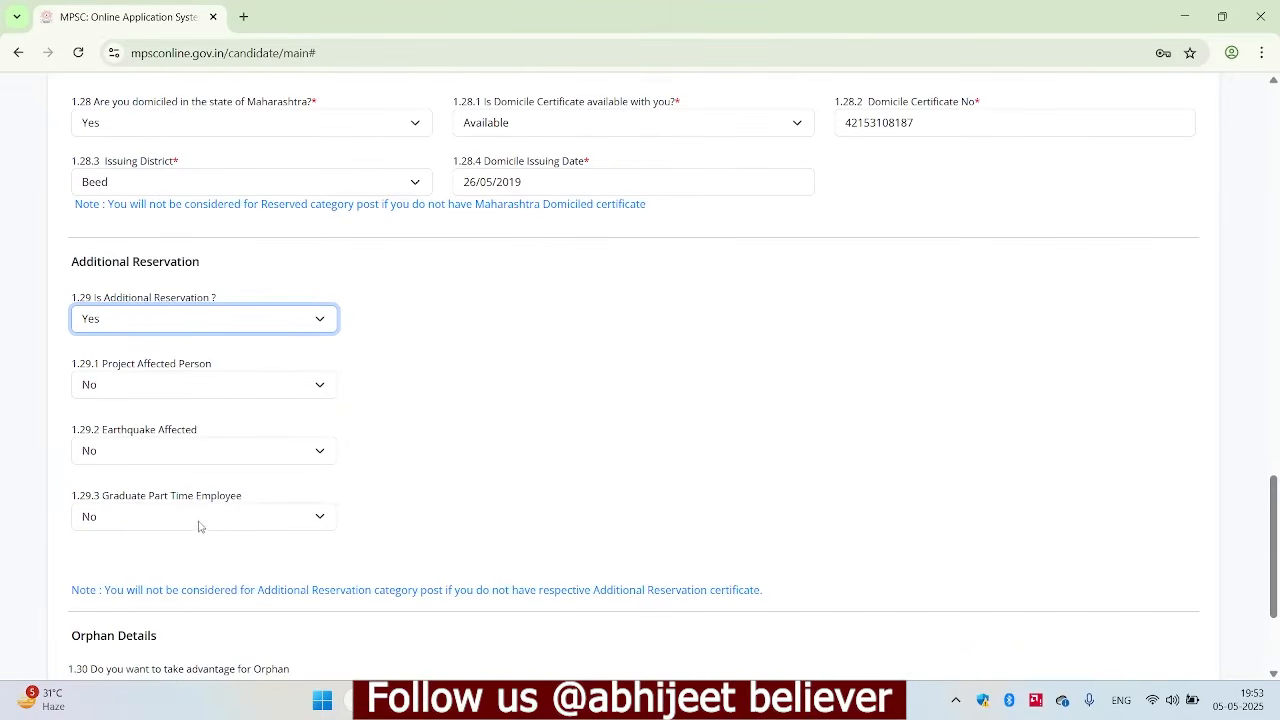
pyautogui.scroll(1, 362, 481)
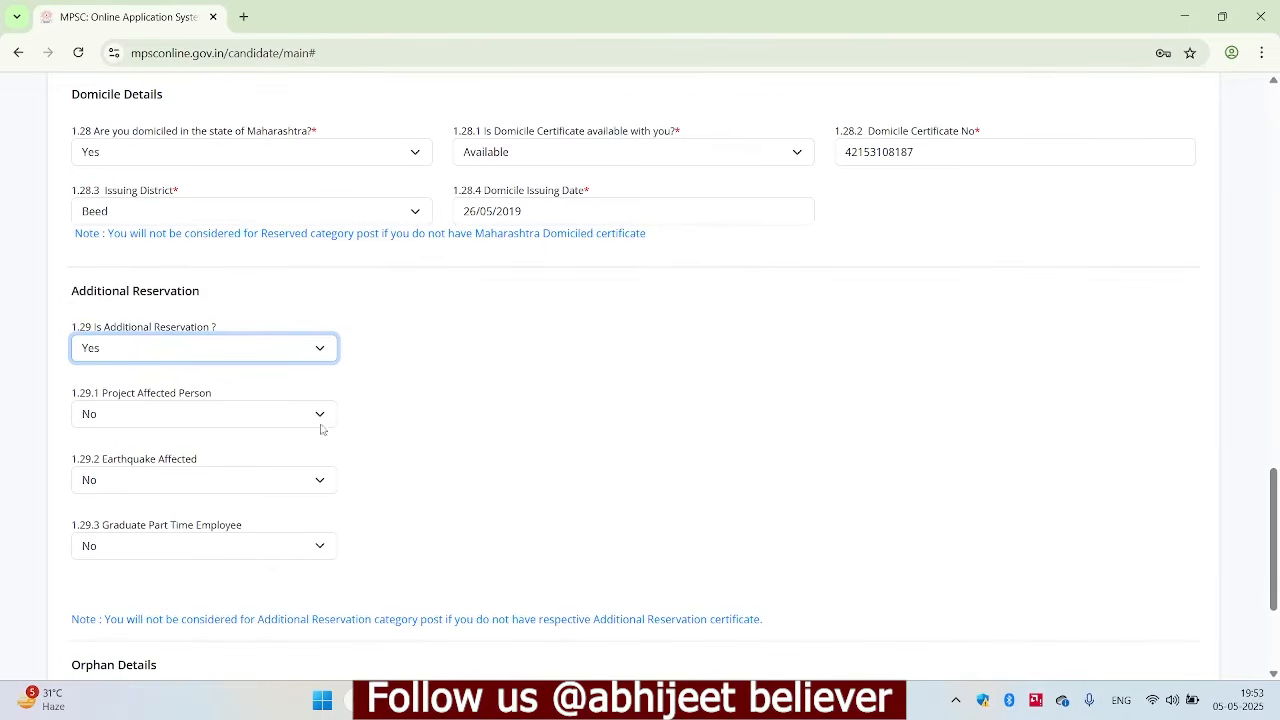
pyautogui.click(322, 347)
pyautogui.click(253, 395)
pyautogui.scroll(-1, 380, 490)
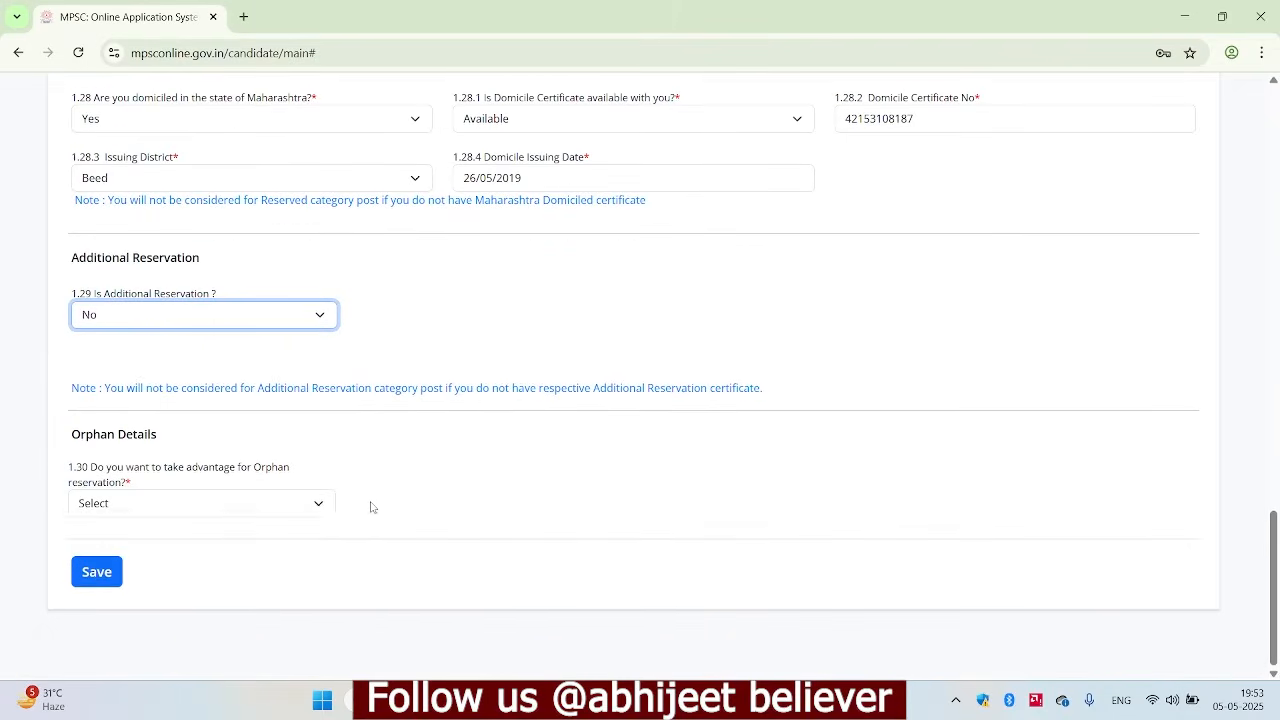
pyautogui.click(317, 503)
pyautogui.click(214, 549)
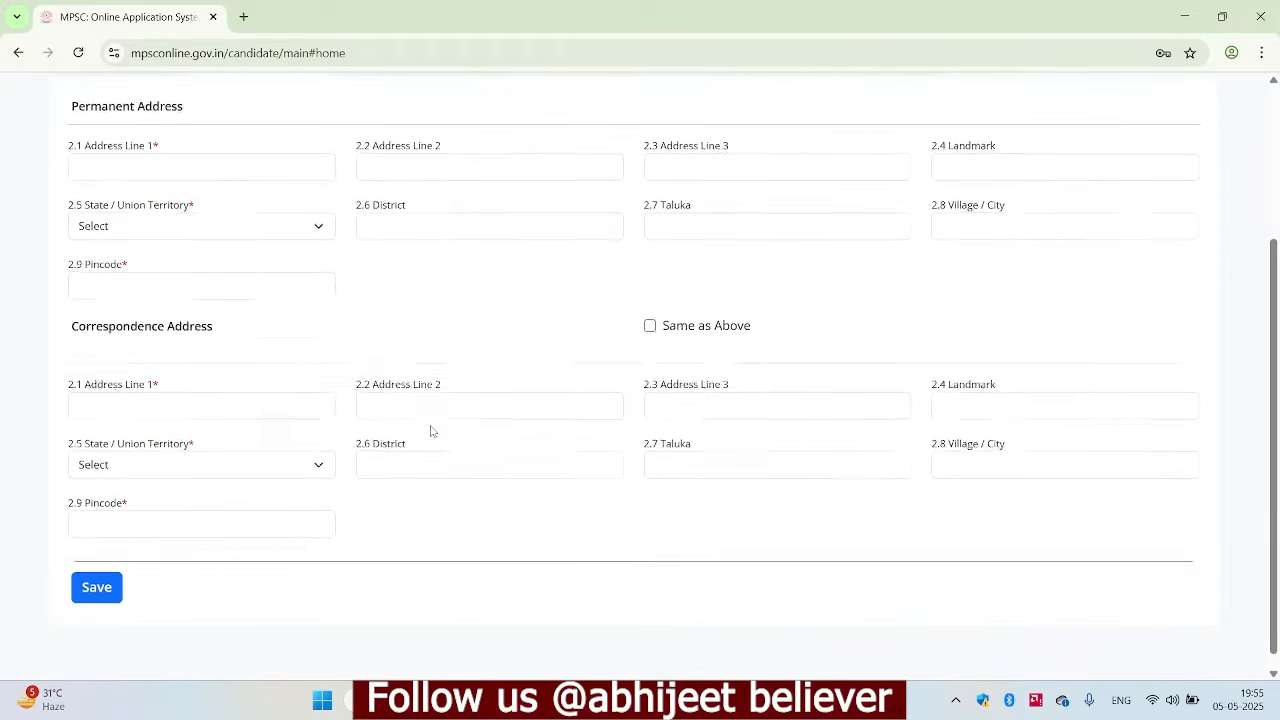
# Type the three permanent address lines and the landmark.
pyautogui.scroll(1, 430, 431)
pyautogui.scroll(-1, 430, 431)
pyautogui.scroll(3, 430, 431)
pyautogui.click(217, 378)
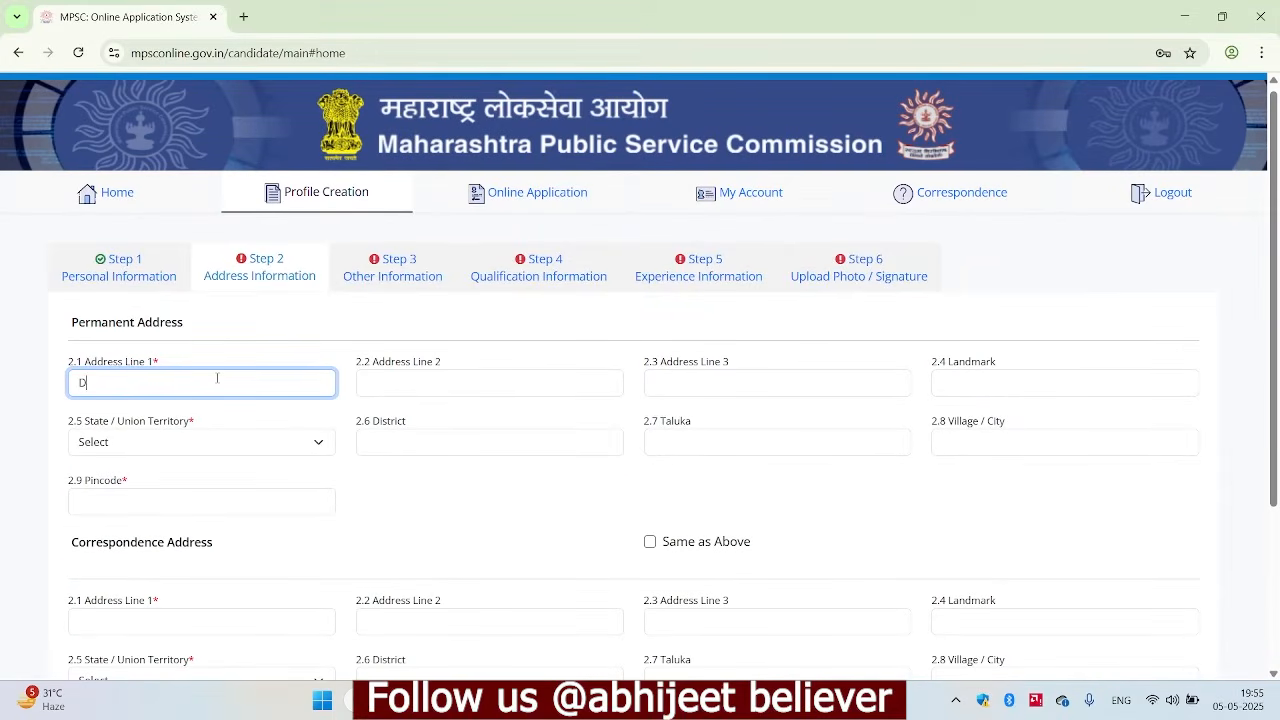
pyautogui.write('than')
pyautogui.click(440, 388)
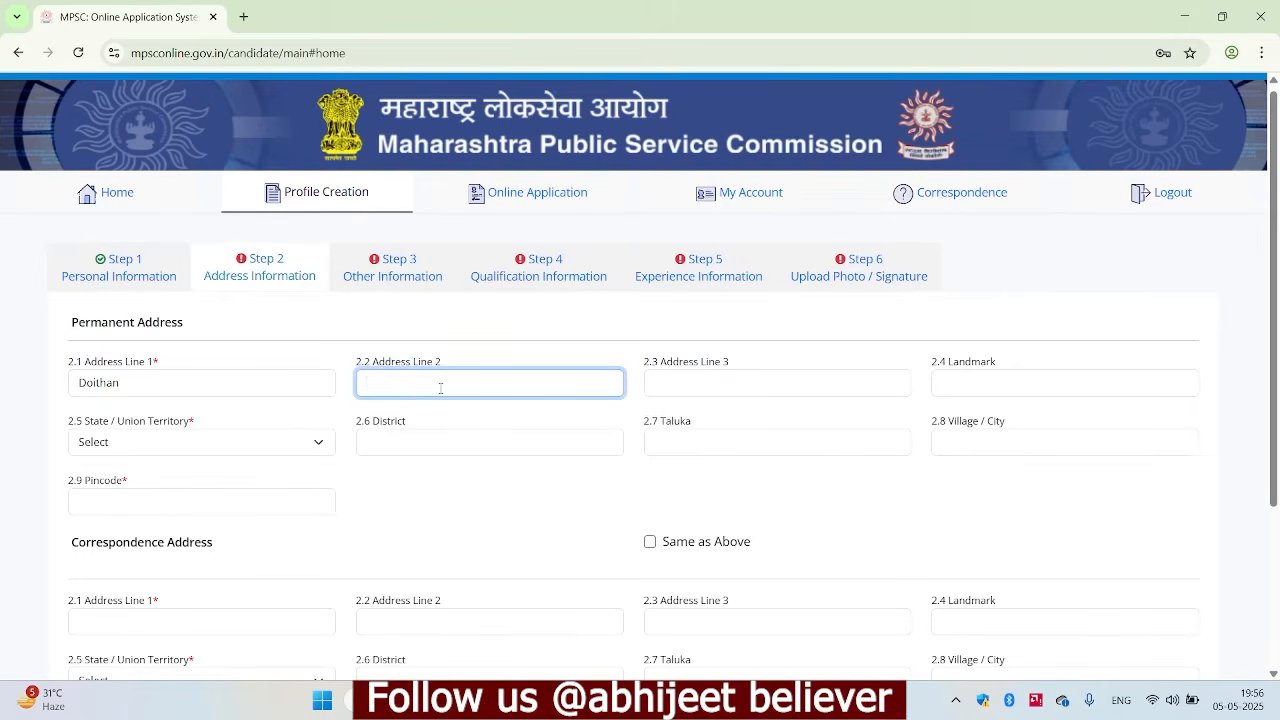
pyautogui.write('Swadi')
pyautogui.press('BackSpace')
pyautogui.press('BackSpace')
pyautogui.press('BackSpace')
pyautogui.press('BackSpace')
pyautogui.press('BackSpace')
pyautogui.write('Ashti')
pyautogui.click(701, 378)
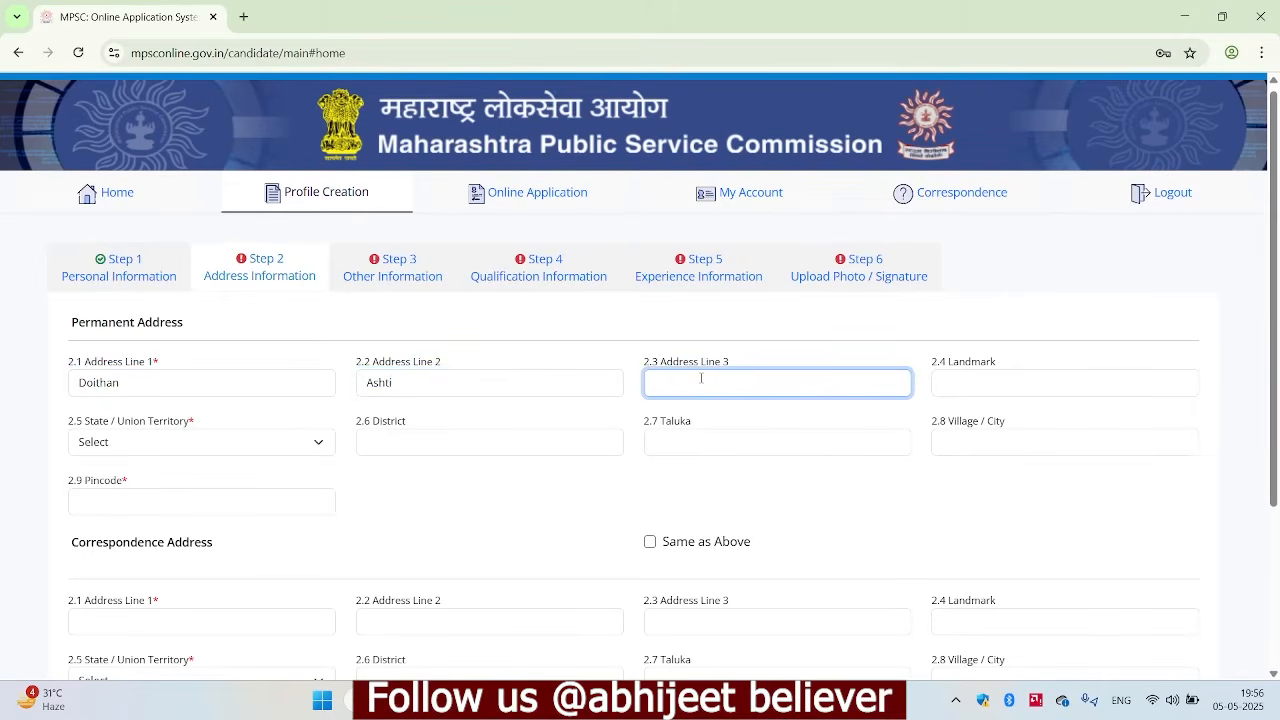
pyautogui.write('Beed')
pyautogui.press('BackSpace')
pyautogui.press('BackSpace')
pyautogui.press('BackSpace')
pyautogui.press('BackSpace')
pyautogui.write('Beed')
pyautogui.click(968, 384)
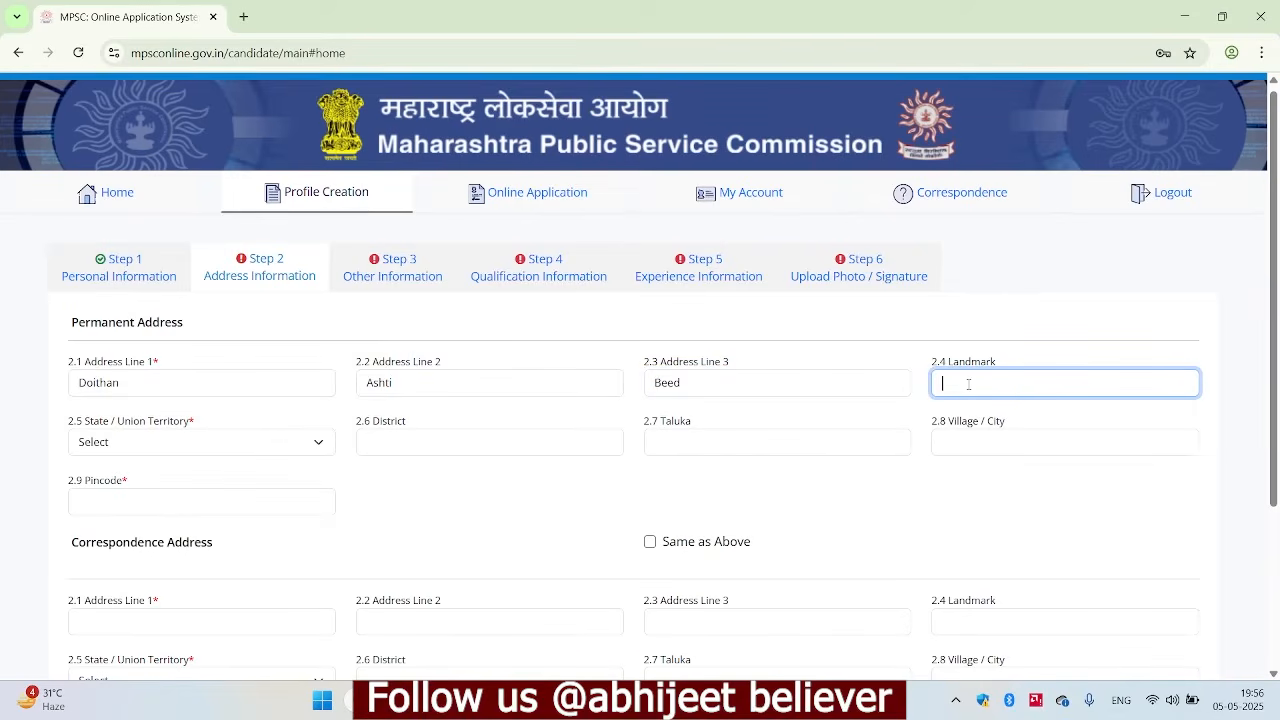
# Choose the permanent address state, district, taluka and village, and enter the pincode.
pyautogui.click(200, 441)
pyautogui.scroll(-2, 155, 326)
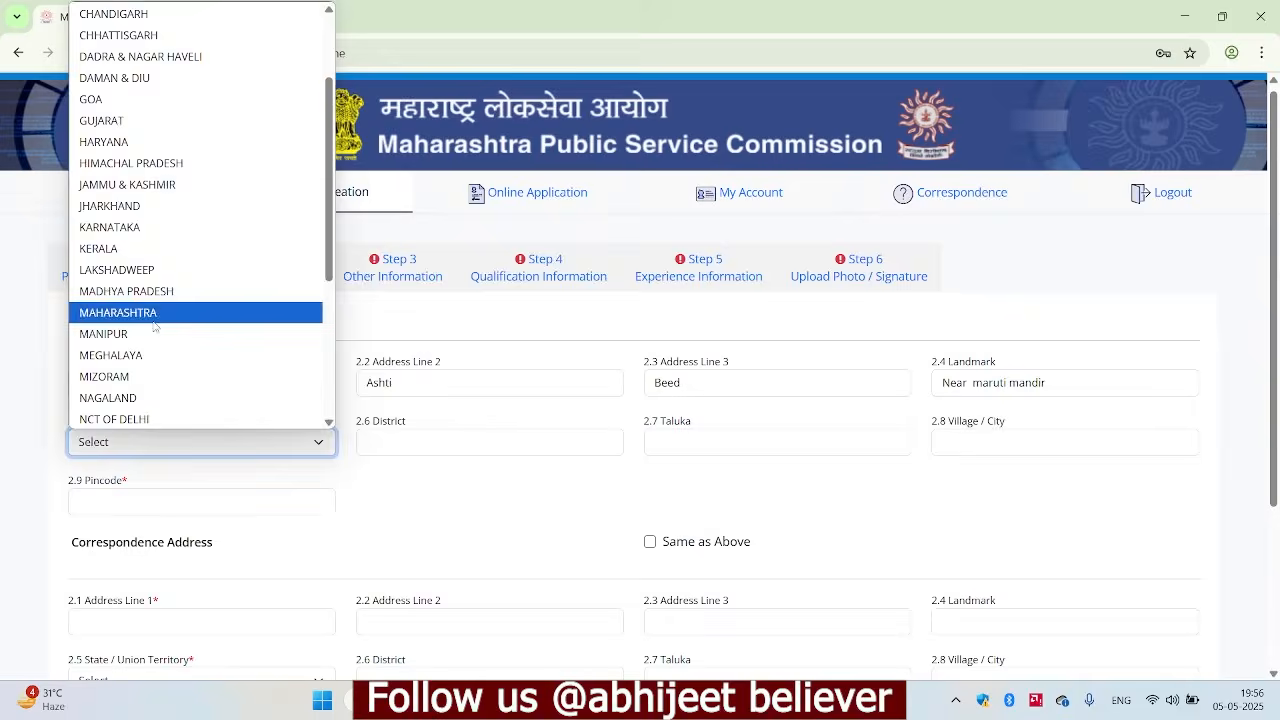
pyautogui.click(153, 315)
pyautogui.click(515, 443)
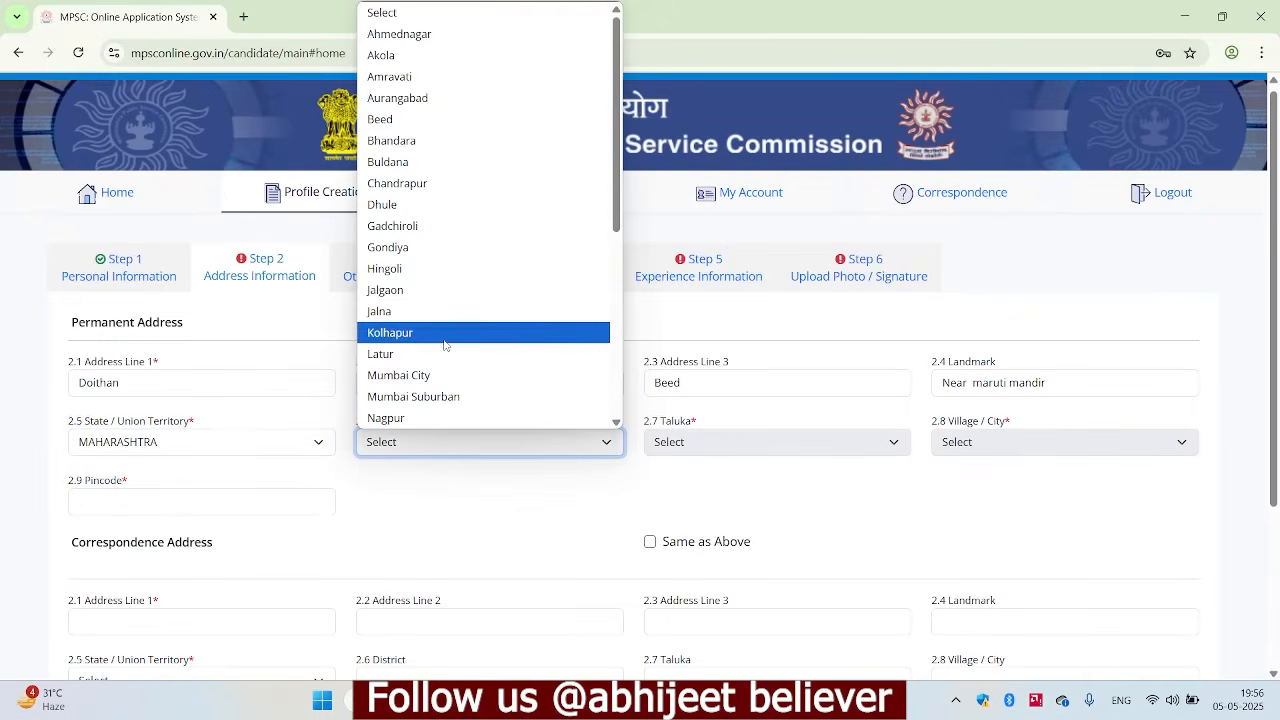
pyautogui.click(380, 119)
pyautogui.click(714, 443)
pyautogui.click(671, 227)
pyautogui.click(990, 441)
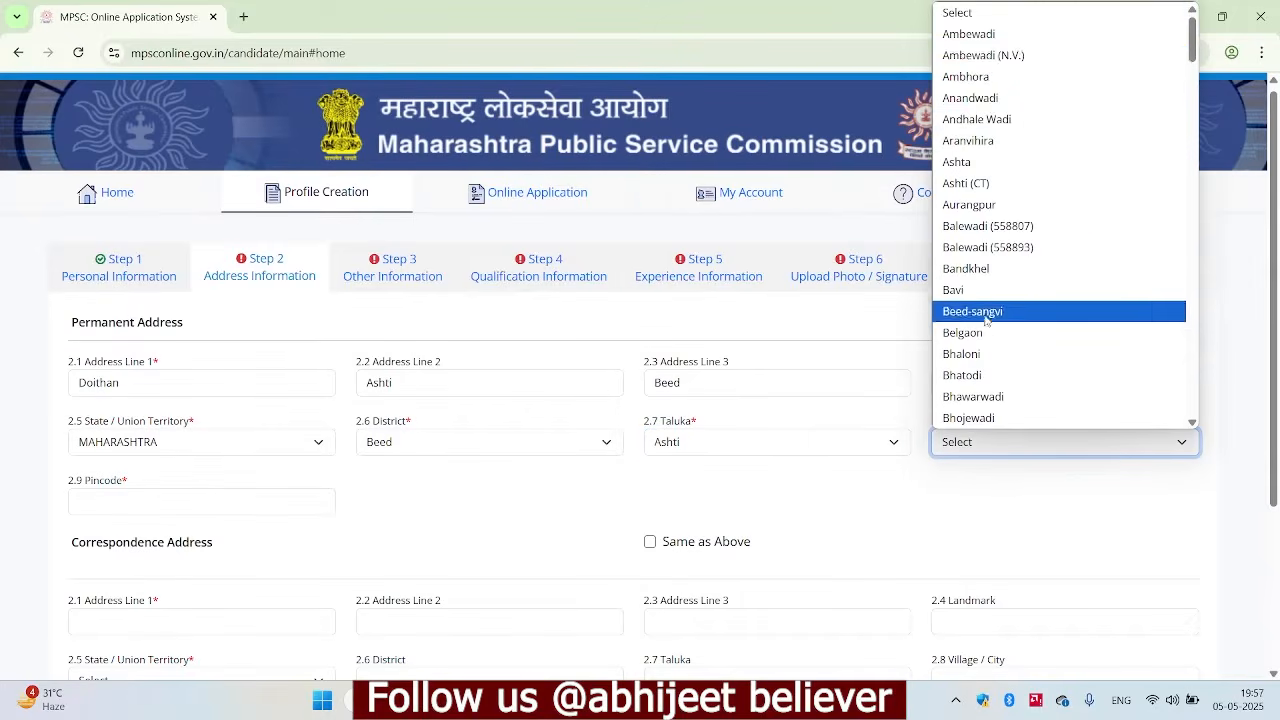
pyautogui.scroll(-5, 986, 320)
pyautogui.click(975, 83)
pyautogui.click(980, 447)
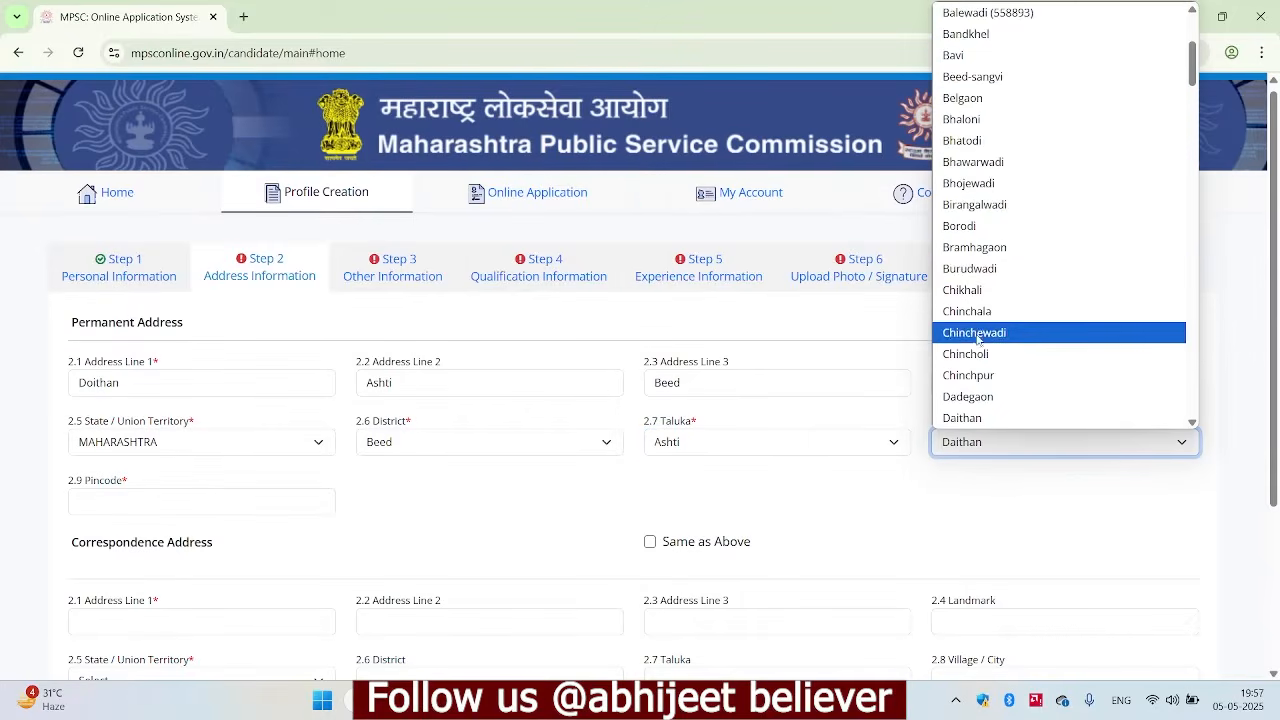
pyautogui.scroll(-3, 977, 340)
pyautogui.click(965, 207)
pyautogui.scroll(-2, 298, 330)
pyautogui.click(298, 322)
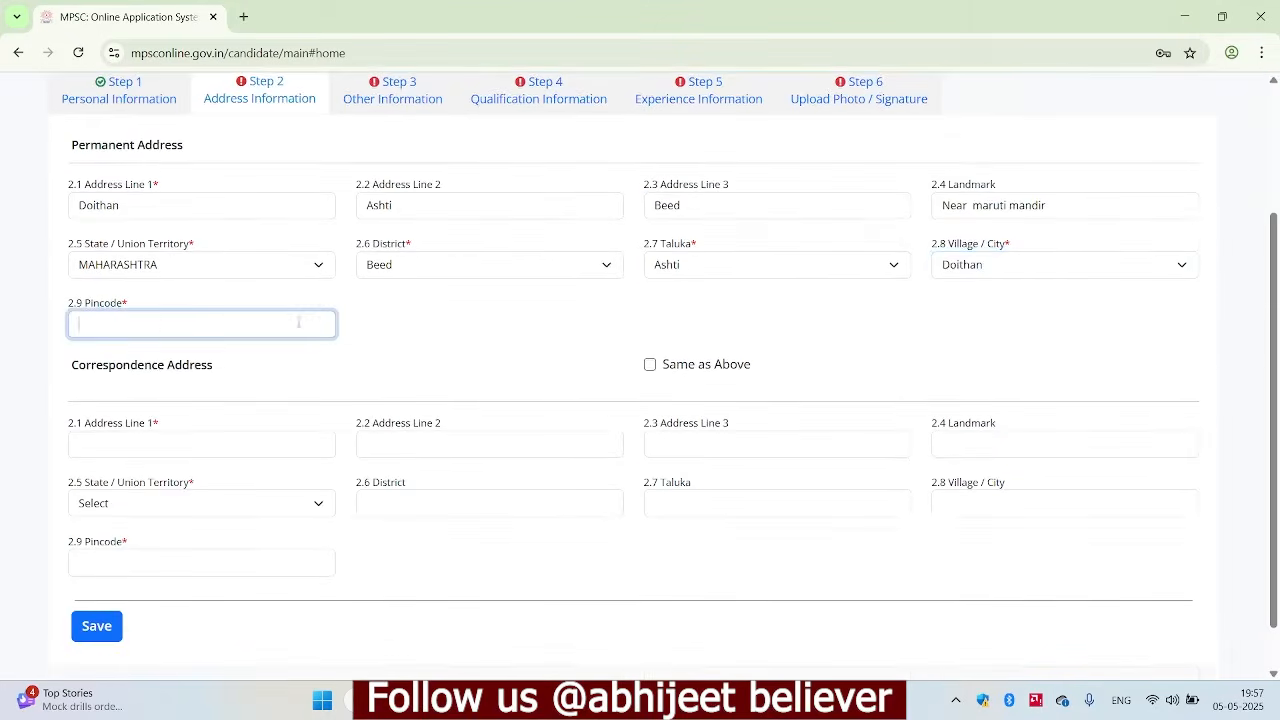
pyautogui.write('414203')
# Type separate correspondence address lines, leaving the correspondence state unselected.
pyautogui.scroll(-1, 410, 375)
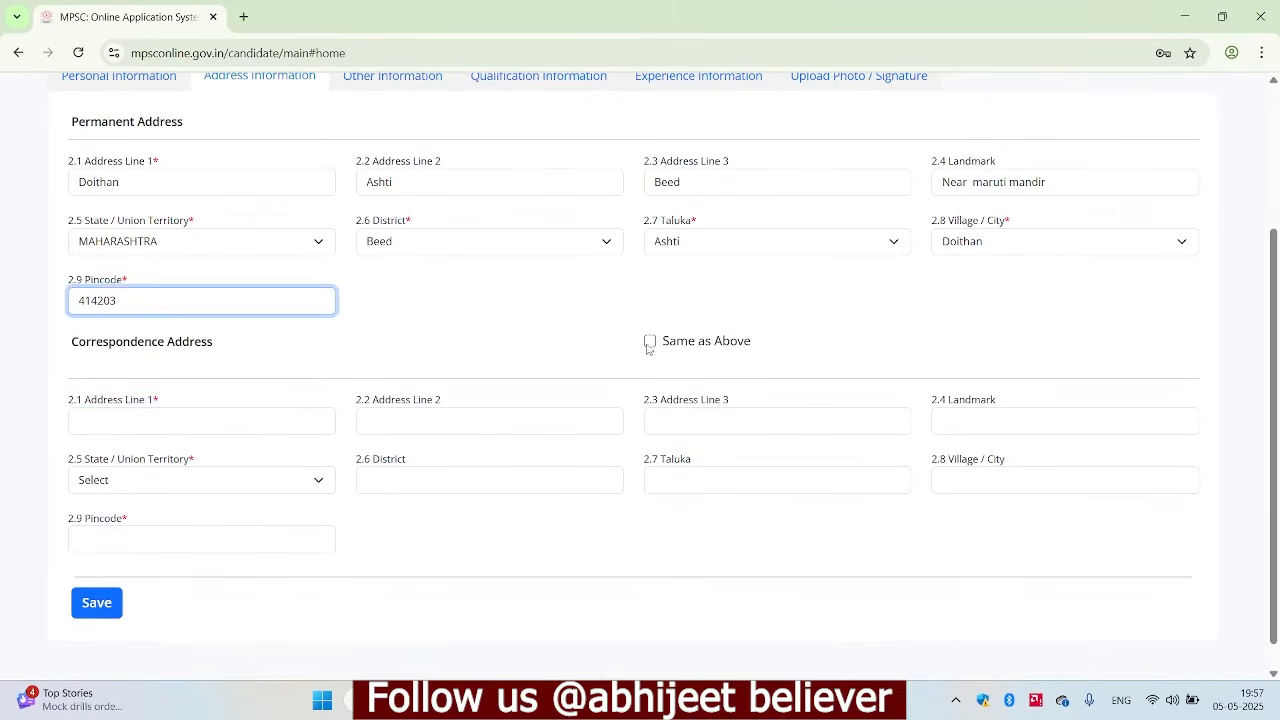
pyautogui.click(253, 427)
pyautogui.write('mumbai Veterinary College')
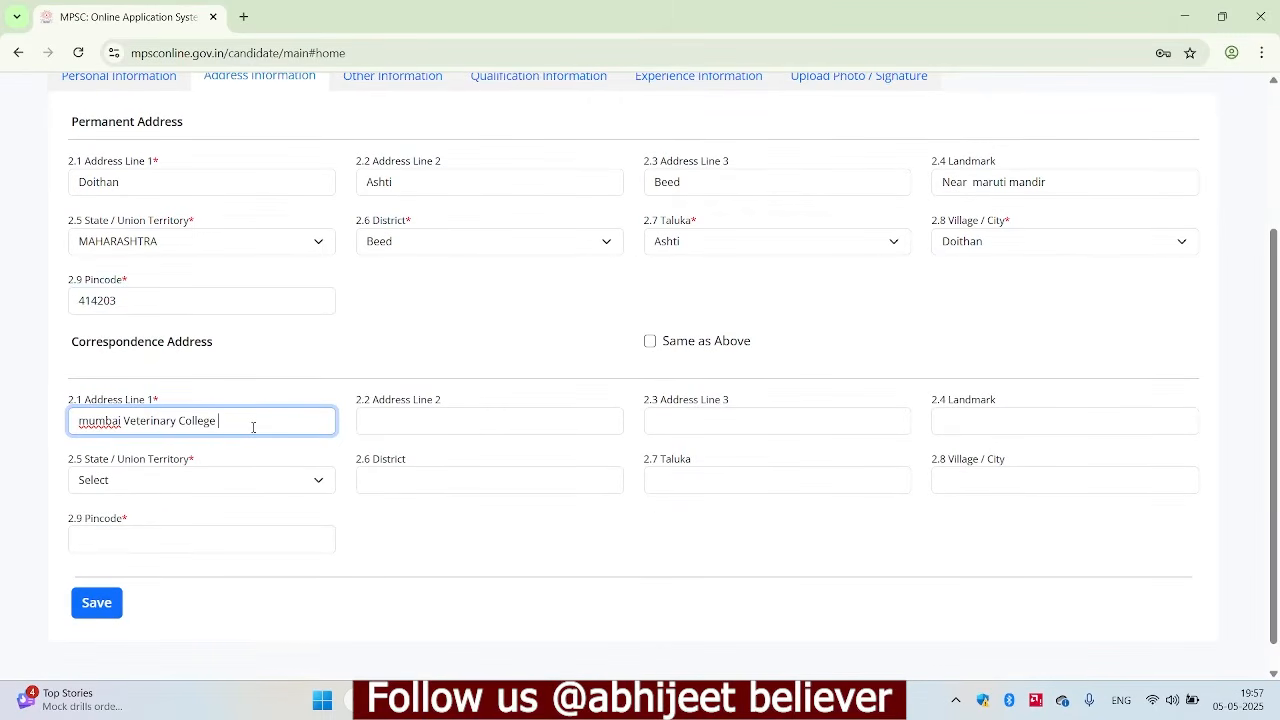
pyautogui.click(441, 421)
pyautogui.write('mumbai')
pyautogui.click(668, 432)
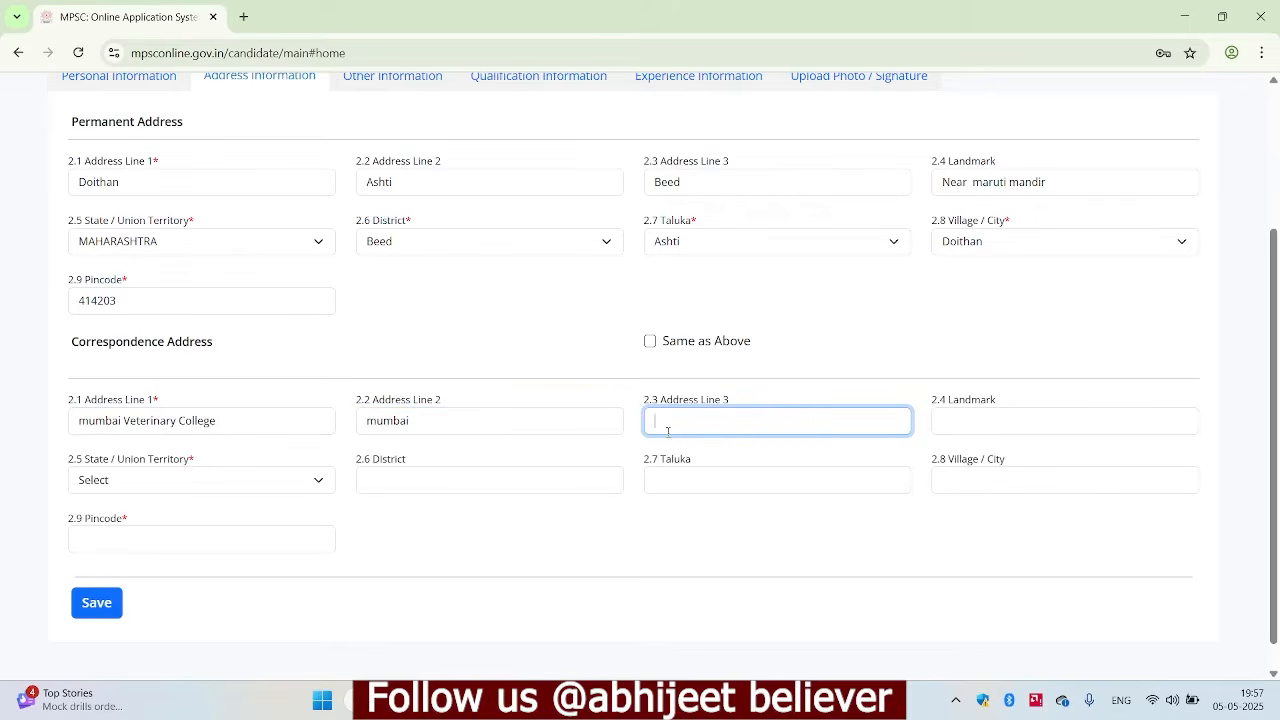
pyautogui.doubleClick(551, 421)
pyautogui.press('BackSpace')
pyautogui.write('Parel')
pyautogui.click(232, 481)
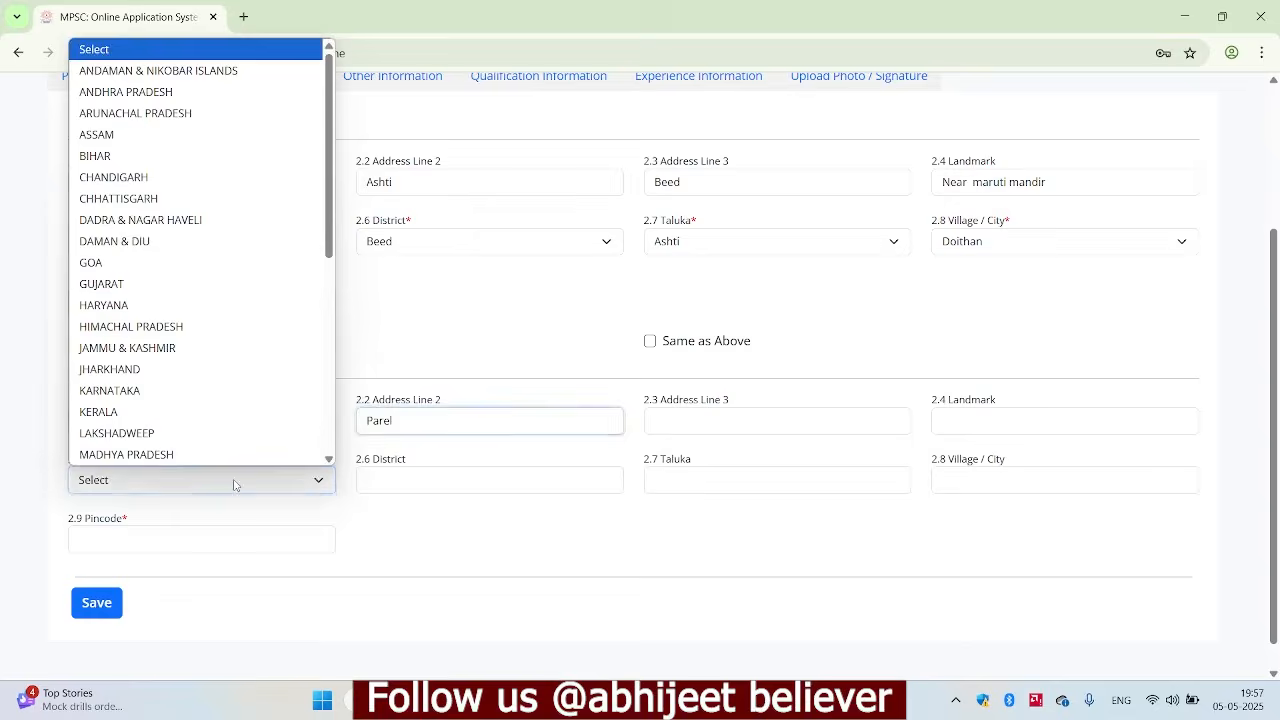
pyautogui.click(554, 382)
# Make the correspondence address same as the permanent one and save the address information.
pyautogui.click(650, 341)
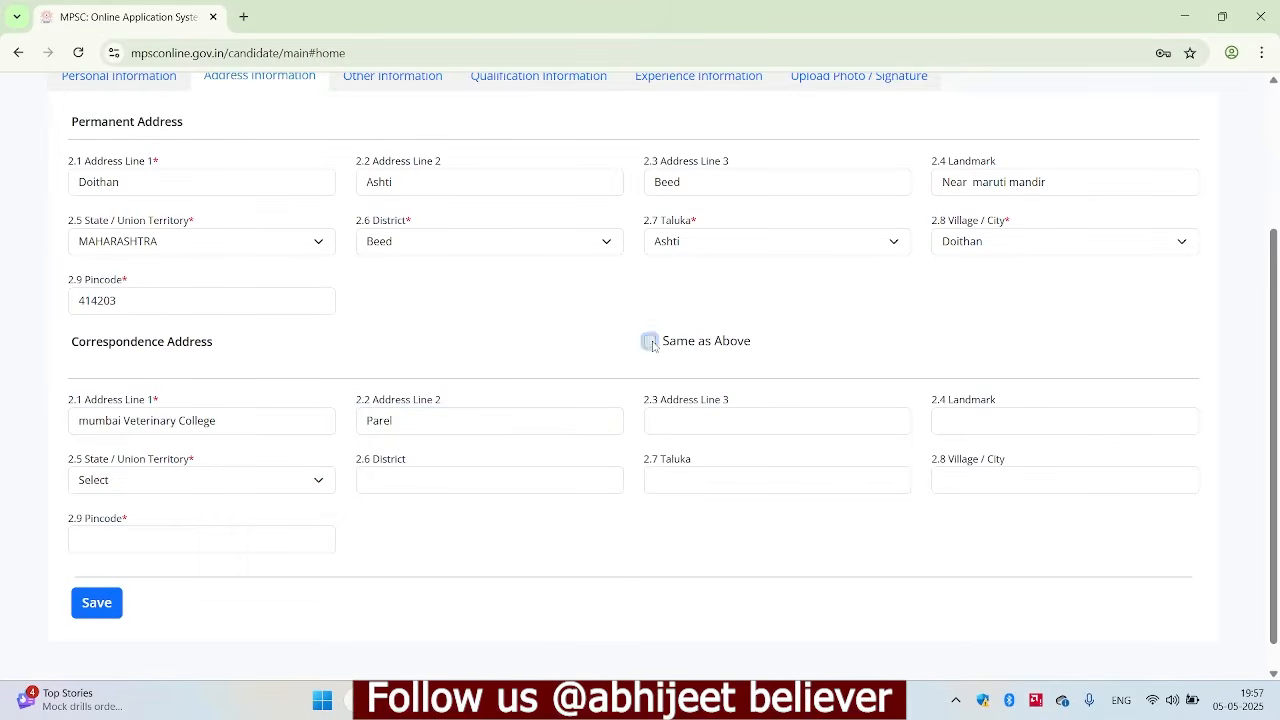
pyautogui.click(96, 604)
pyautogui.click(1157, 306)
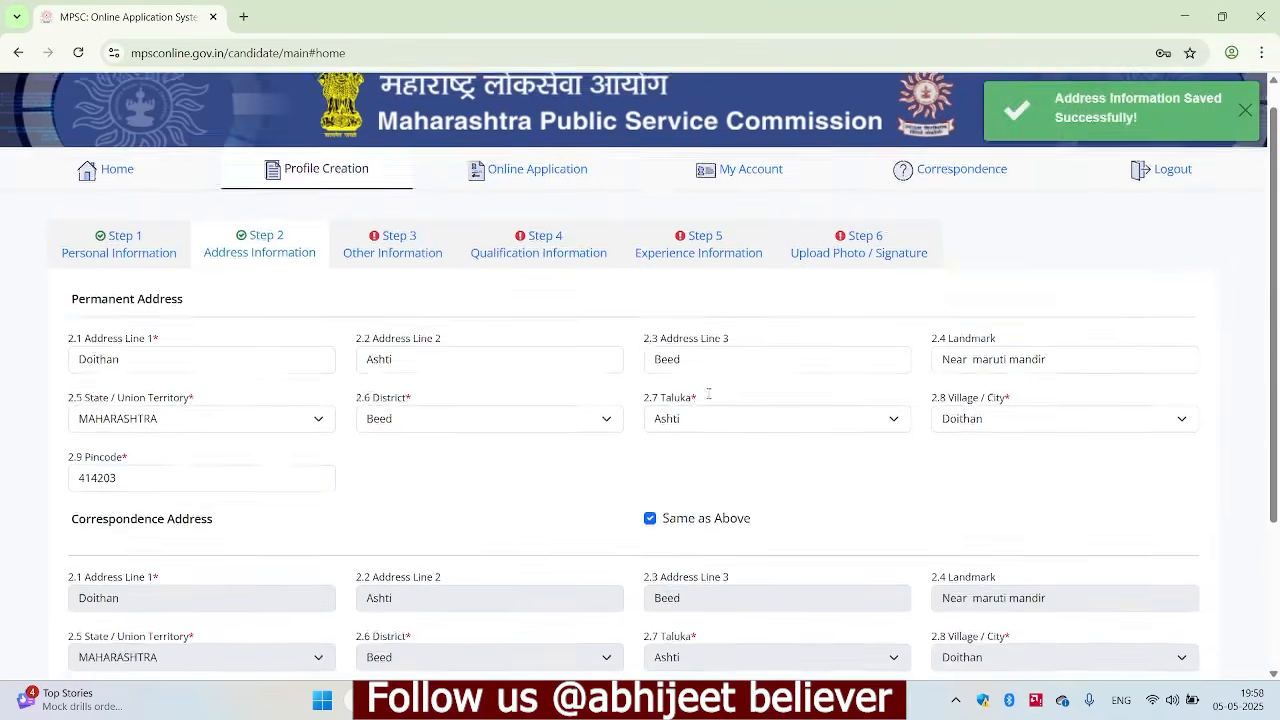
pyautogui.click(402, 251)
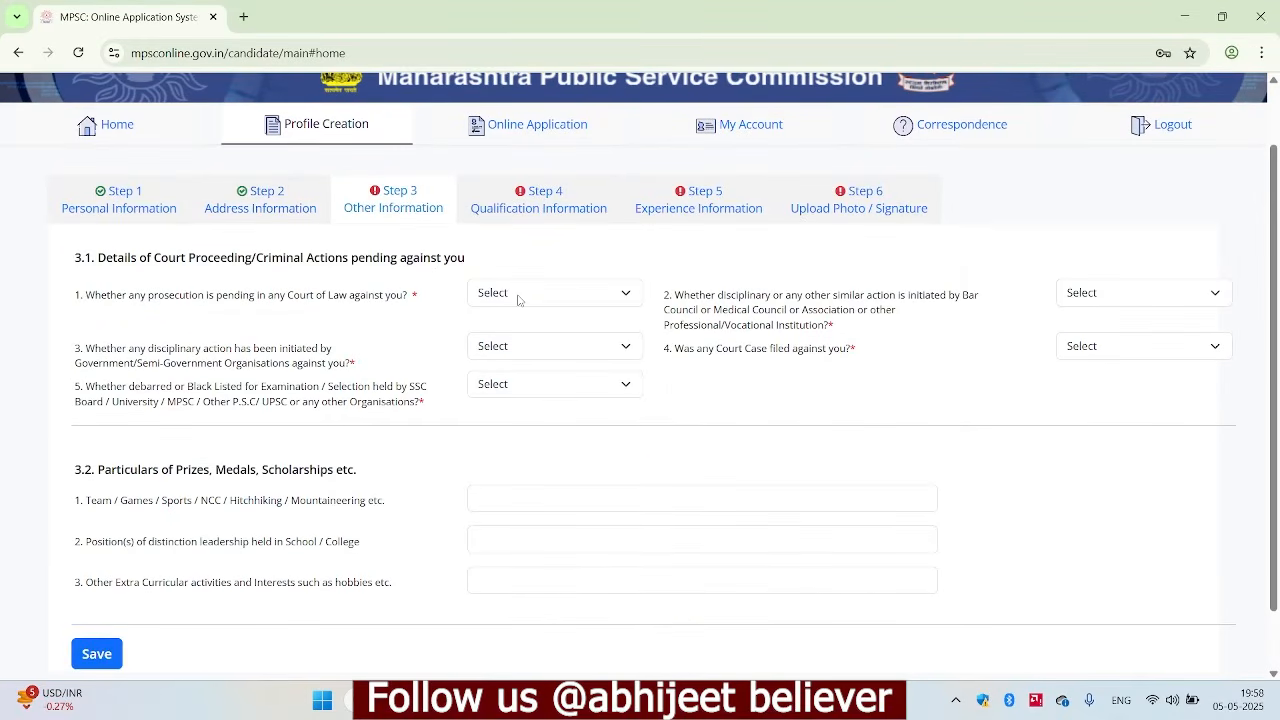
# Answer No to the five court prosecution, disciplinary, court case and debarment questions.
pyautogui.click(548, 293)
pyautogui.click(523, 361)
pyautogui.click(1143, 293)
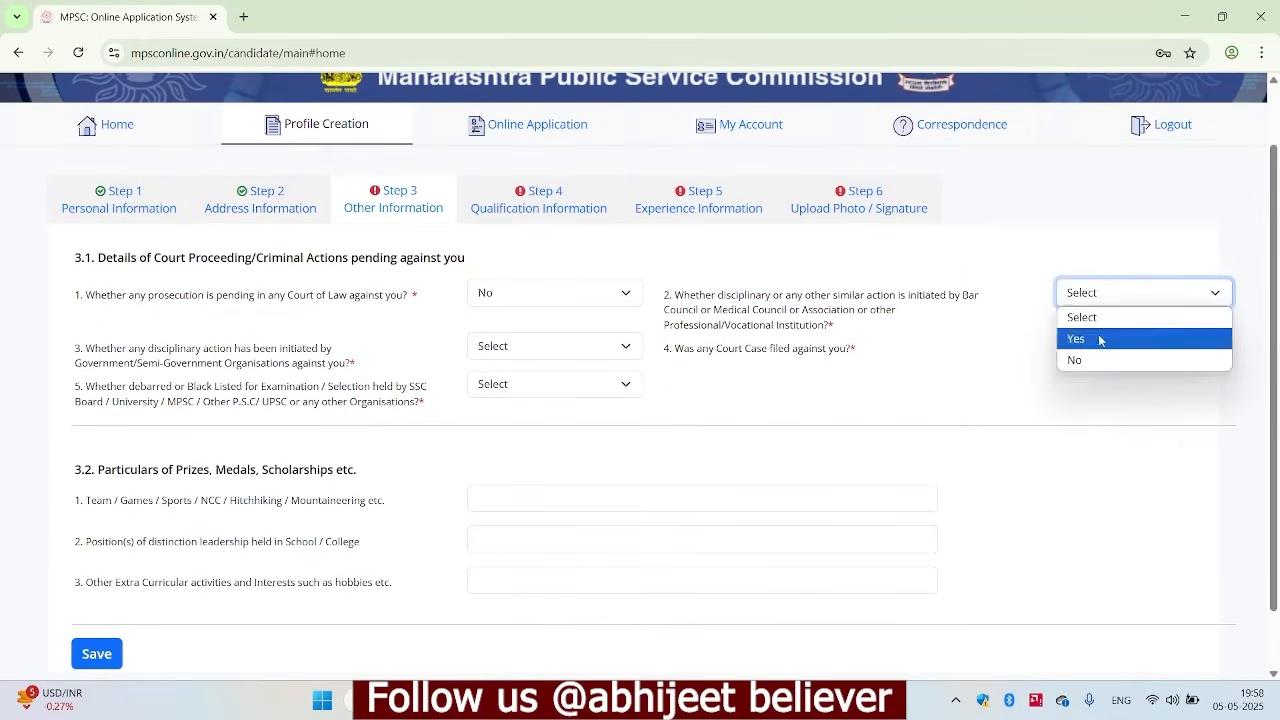
pyautogui.click(1100, 360)
pyautogui.click(1143, 346)
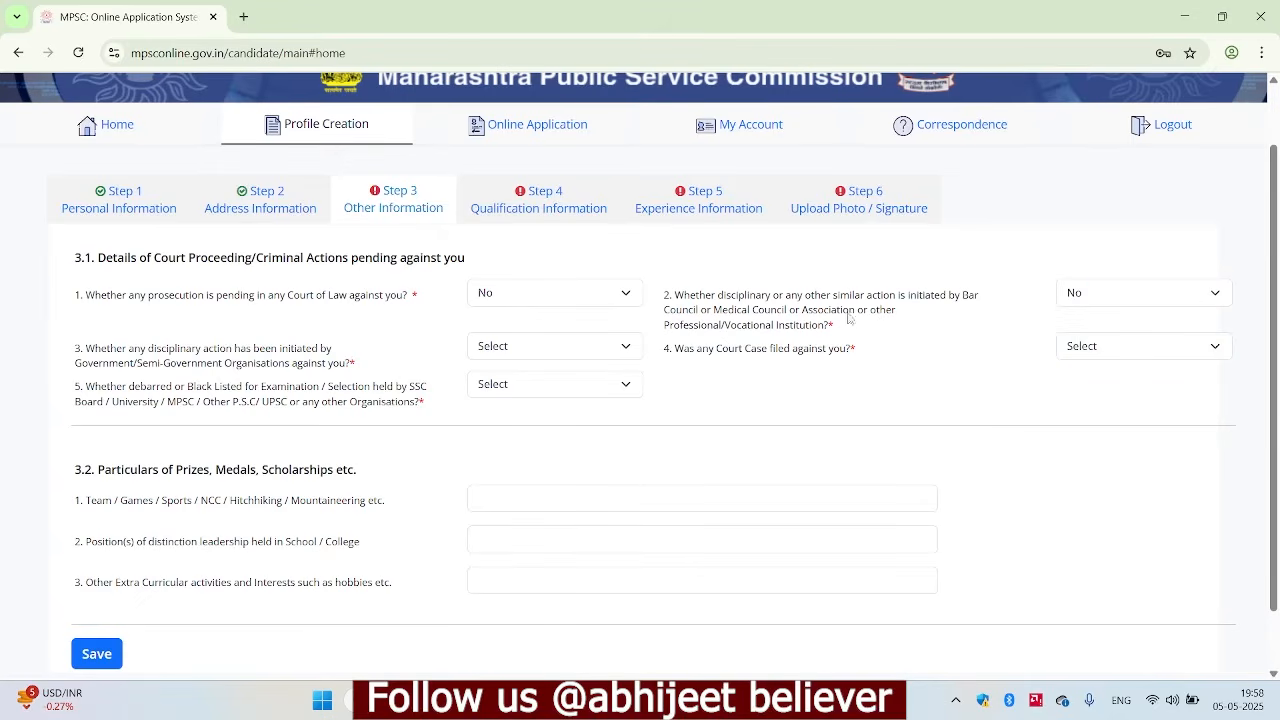
pyautogui.click(1112, 355)
pyautogui.click(1074, 413)
pyautogui.click(590, 346)
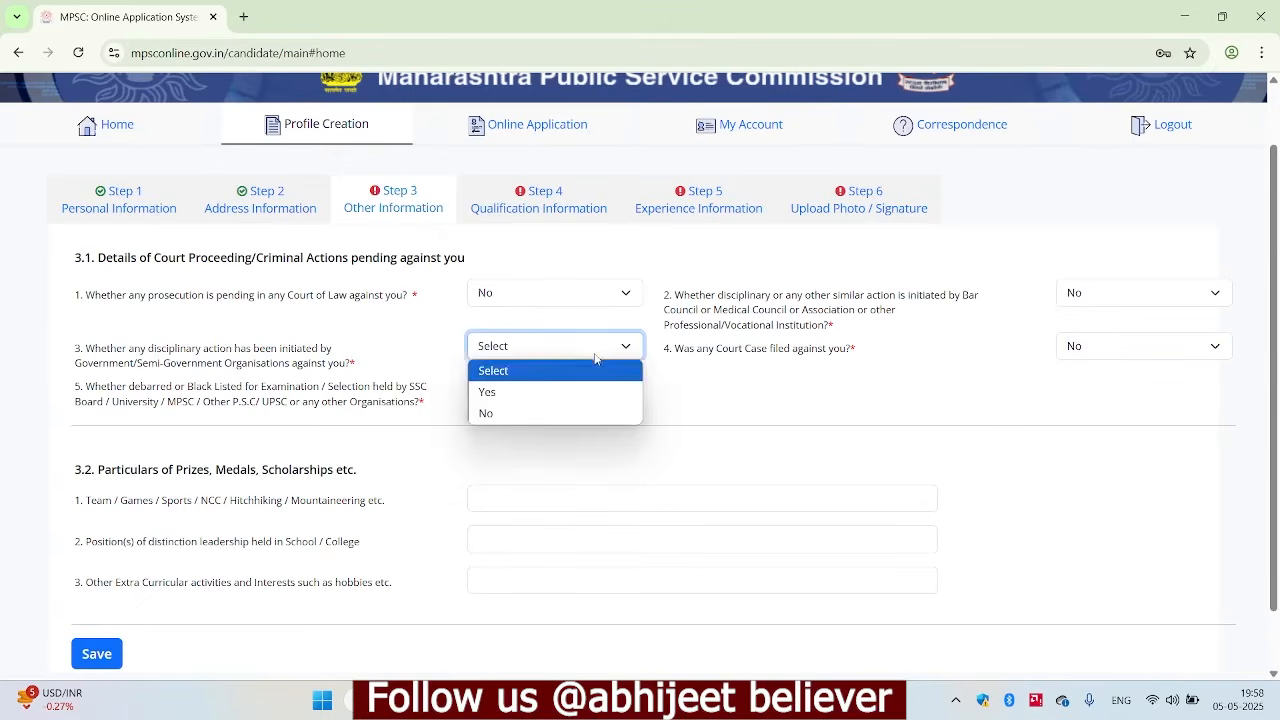
pyautogui.click(509, 414)
pyautogui.click(510, 386)
pyautogui.click(478, 452)
# Enter Sports as the hobby and National NSS Camp as the team/NCC entry.
pyautogui.scroll(-1, 518, 431)
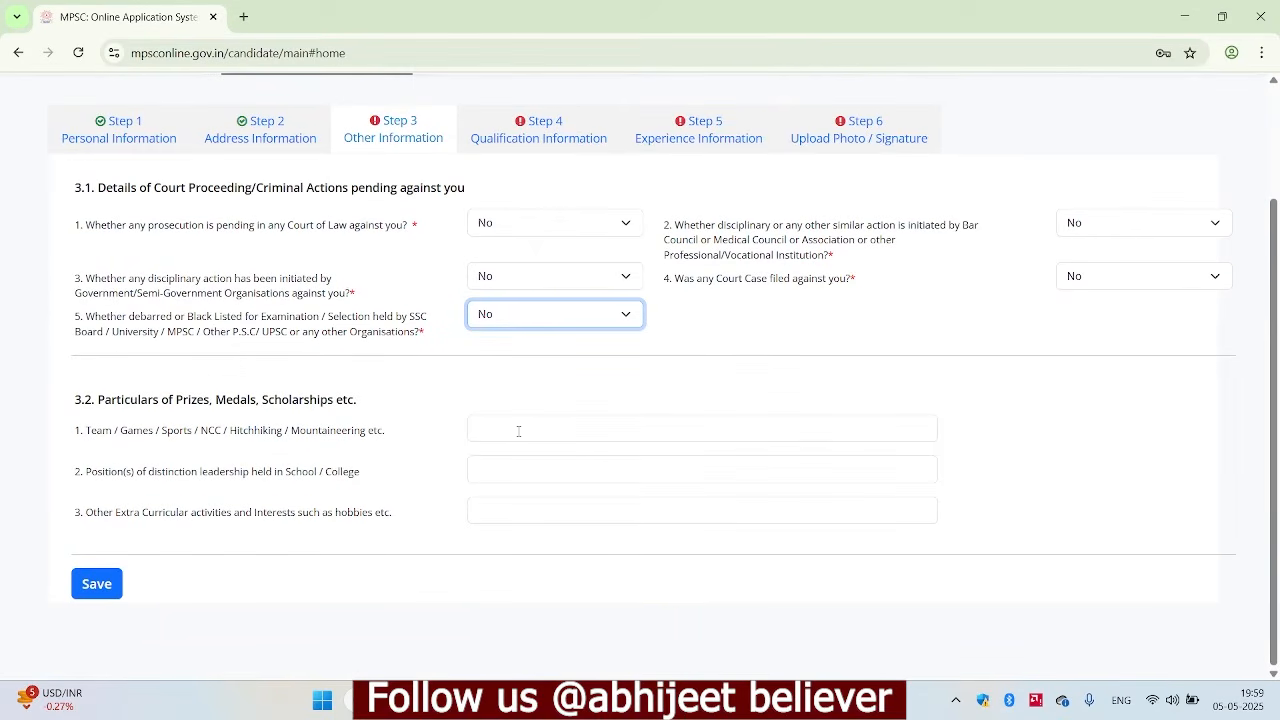
pyautogui.click(502, 509)
pyautogui.write('Sports')
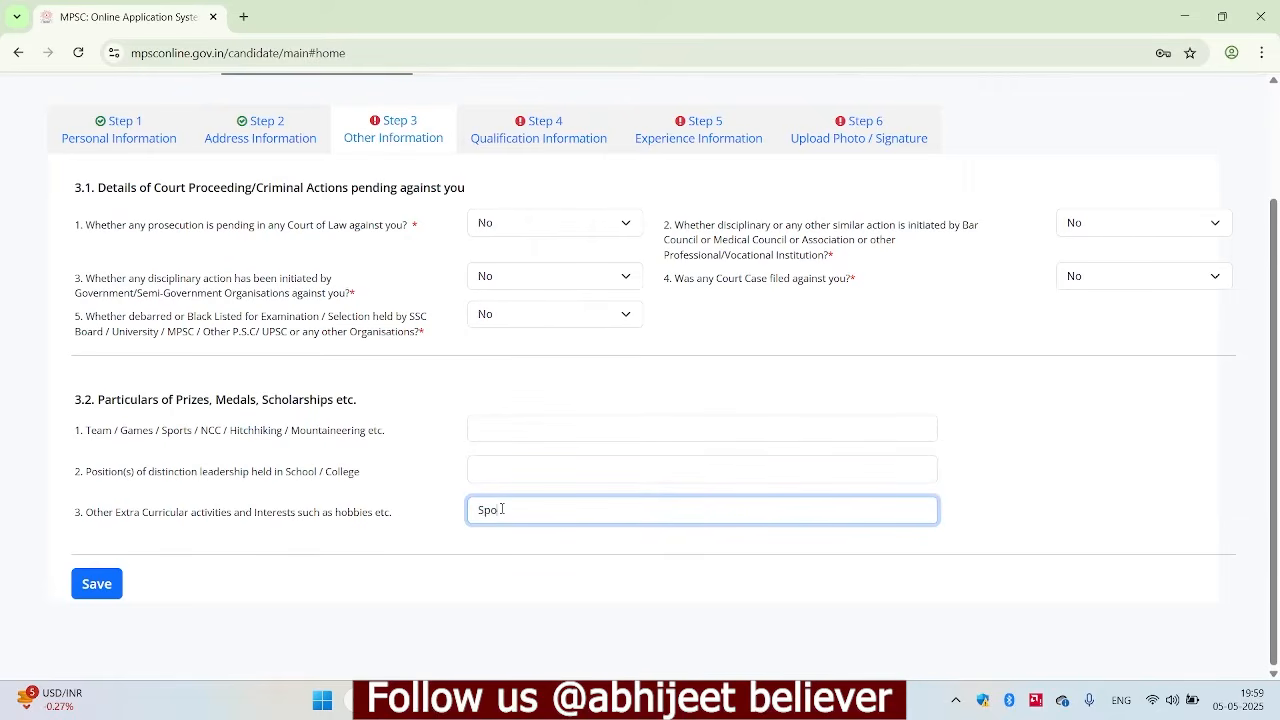
pyautogui.click(516, 466)
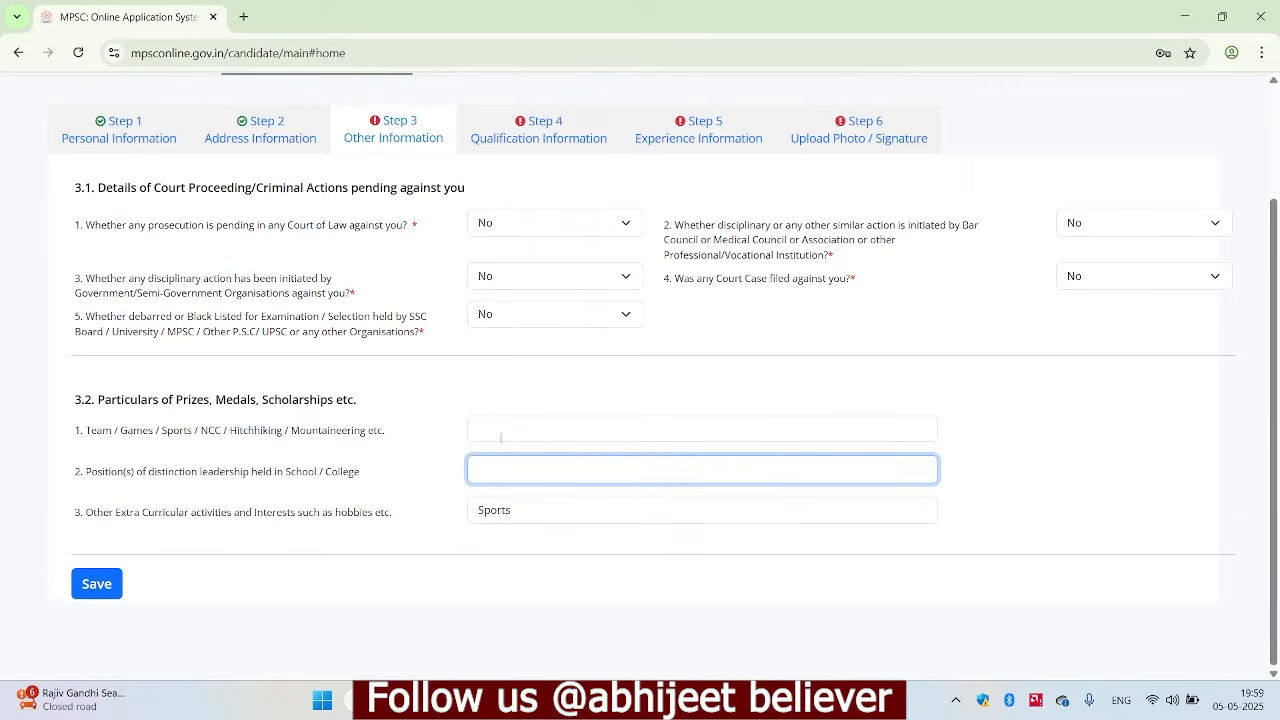
pyautogui.write('Monitor')
pyautogui.click(510, 431)
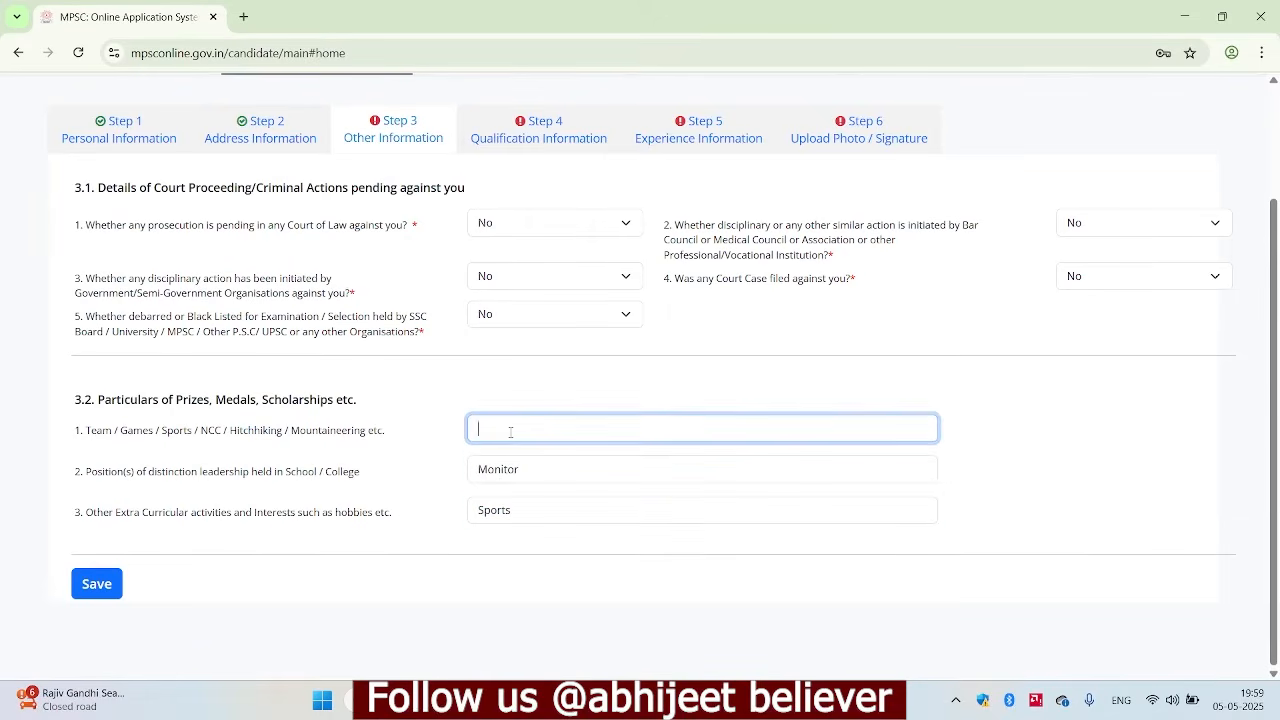
pyautogui.write('National NSS Camp')
# Make the camp entry National Integration NSS Camp, add Best Volunteer Award, and save.
pyautogui.click(522, 469)
pyautogui.press('BackSpace')
pyautogui.press('BackSpace')
pyautogui.press('BackSpace')
pyautogui.press('BackSpace')
pyautogui.press('BackSpace')
pyautogui.press('BackSpace')
pyautogui.press('BackSpace')
pyautogui.click(549, 432)
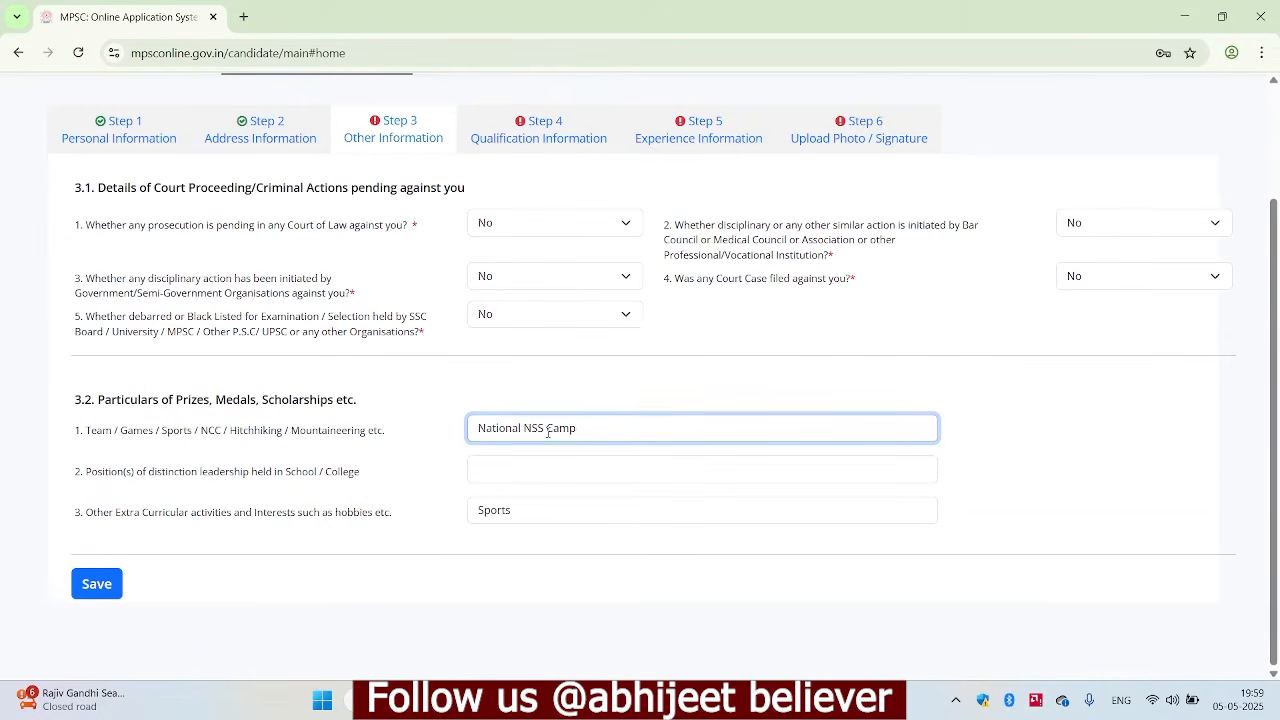
pyautogui.click(521, 428)
pyautogui.write('Integration')
pyautogui.click(543, 470)
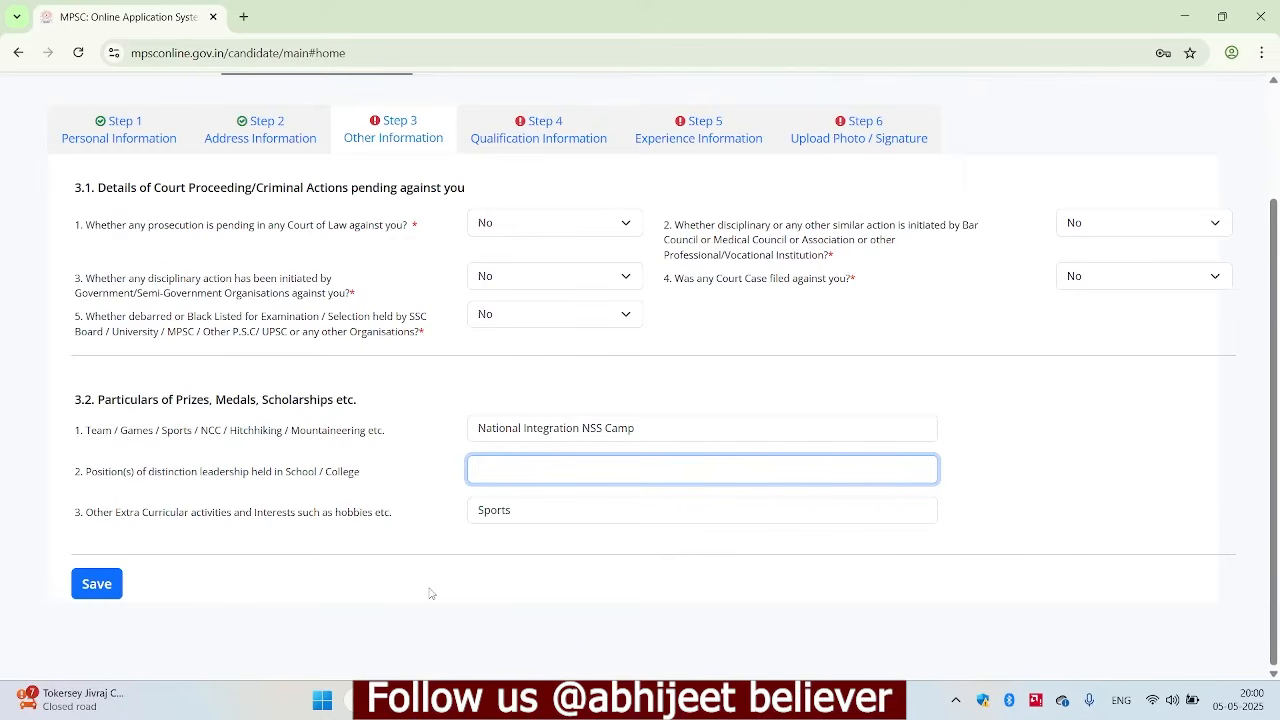
pyautogui.write('Best Volunteer Awarded')
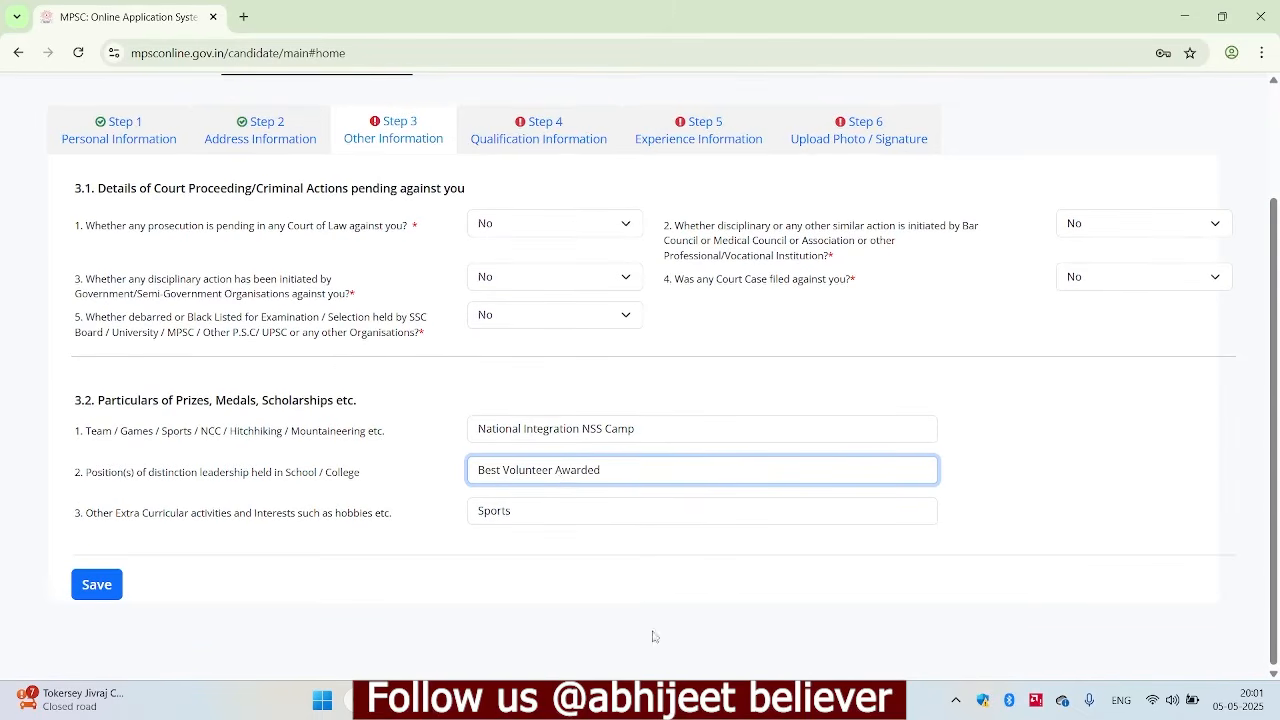
pyautogui.press('Return')
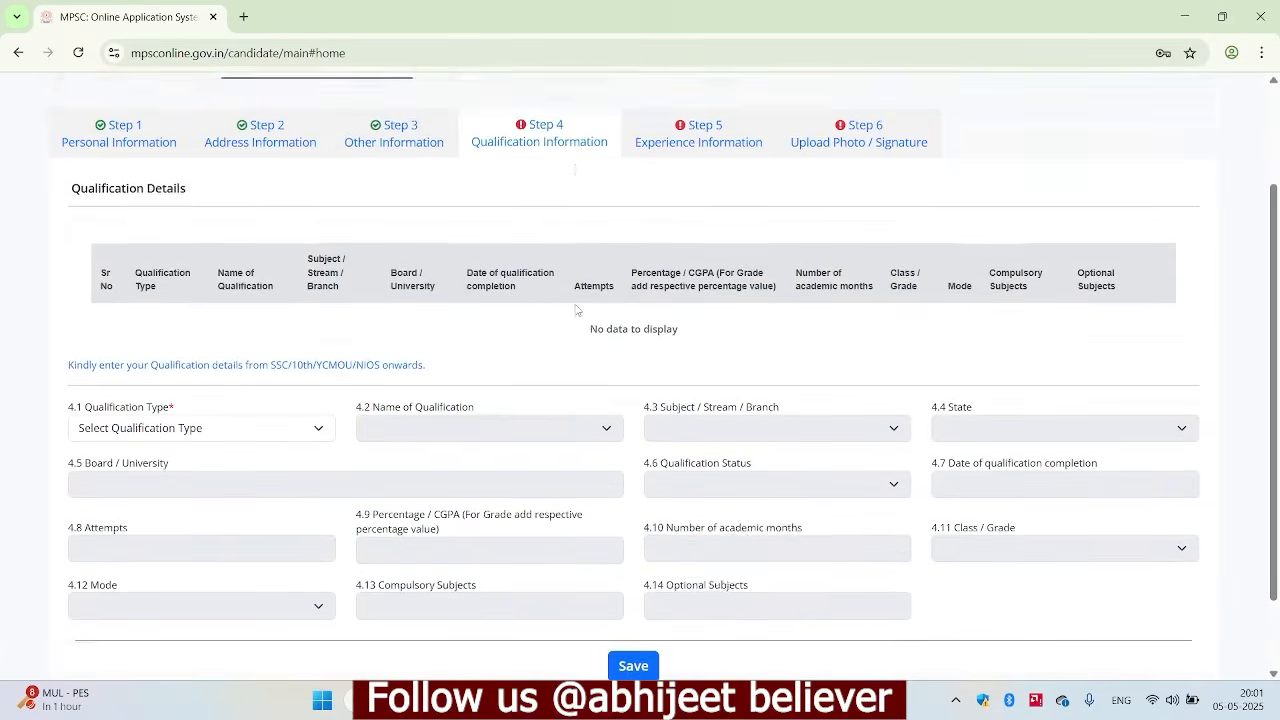
# Set qualification SSC, state MAHARASHTRA, board State Board and status Passed.
pyautogui.click(192, 428)
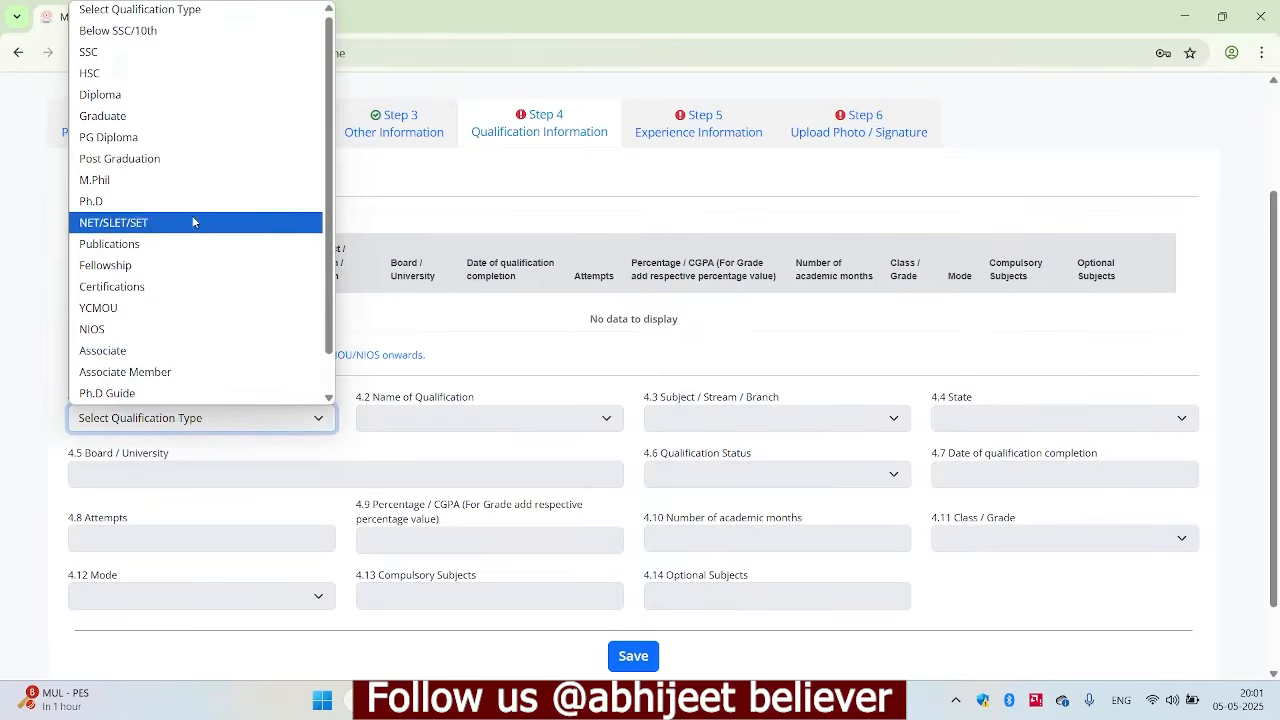
pyautogui.click(110, 51)
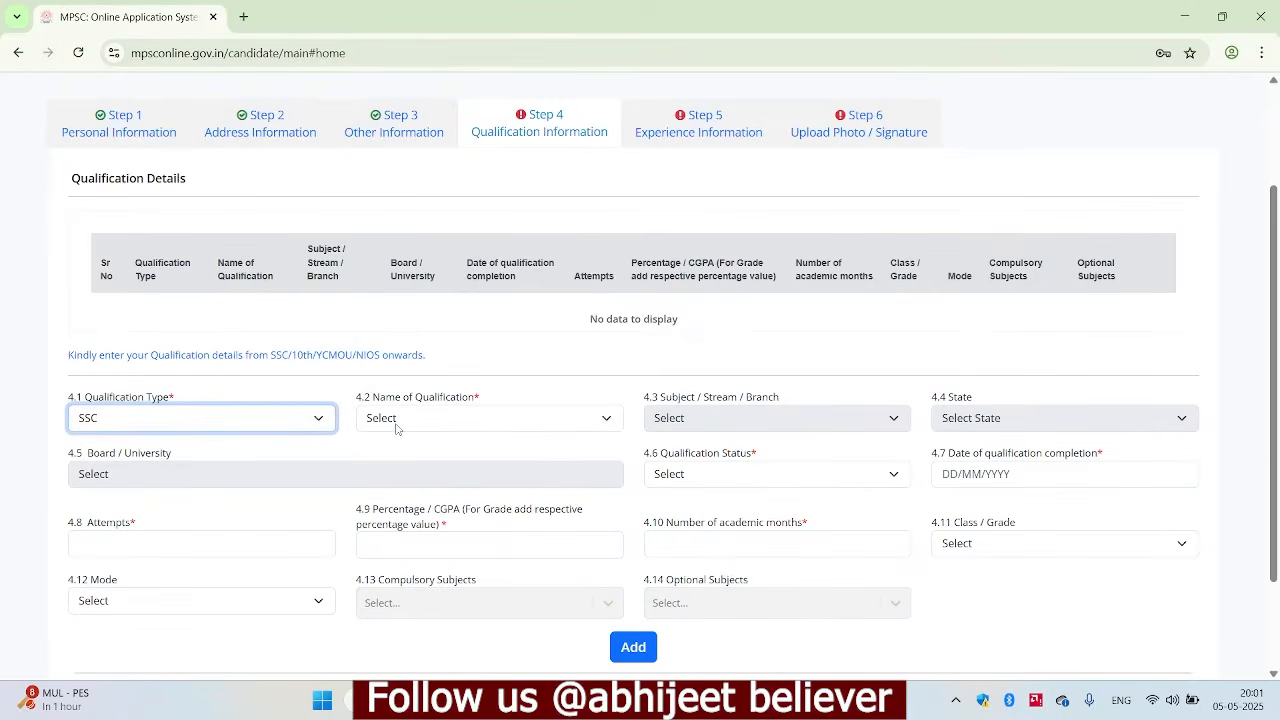
pyautogui.click(396, 428)
pyautogui.click(406, 470)
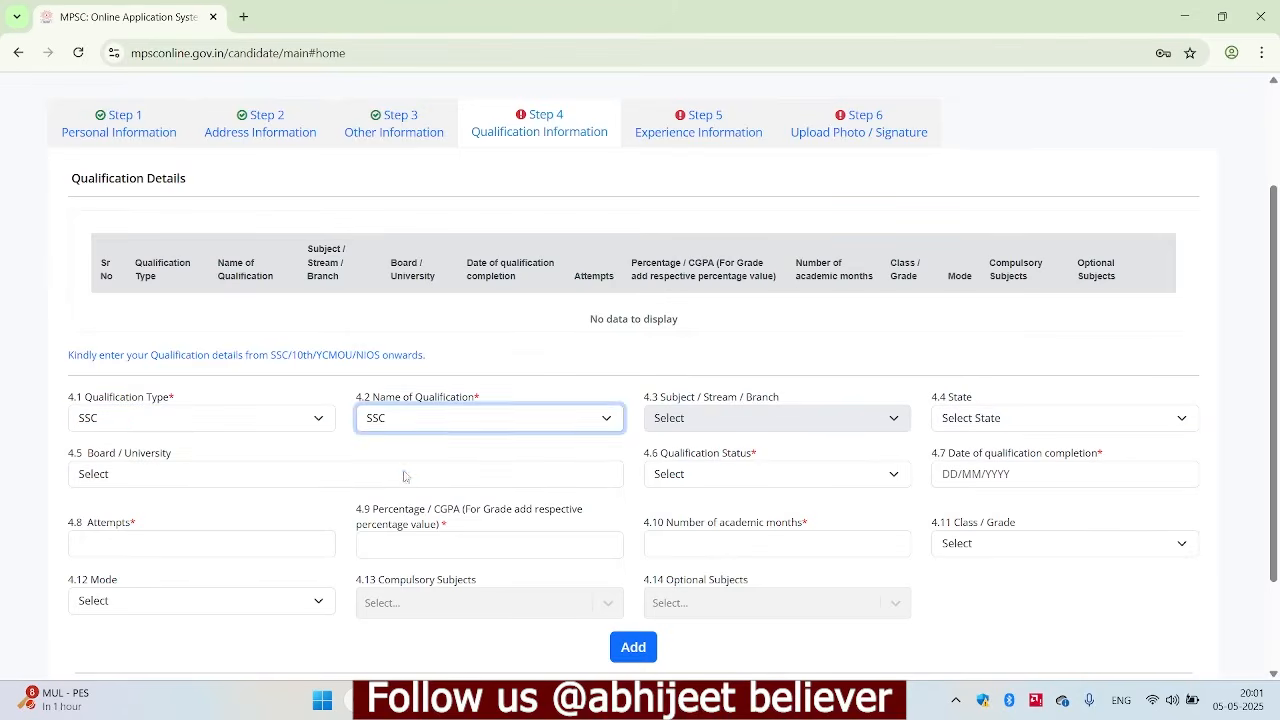
pyautogui.click(1000, 420)
pyautogui.scroll(-2, 990, 305)
pyautogui.click(990, 320)
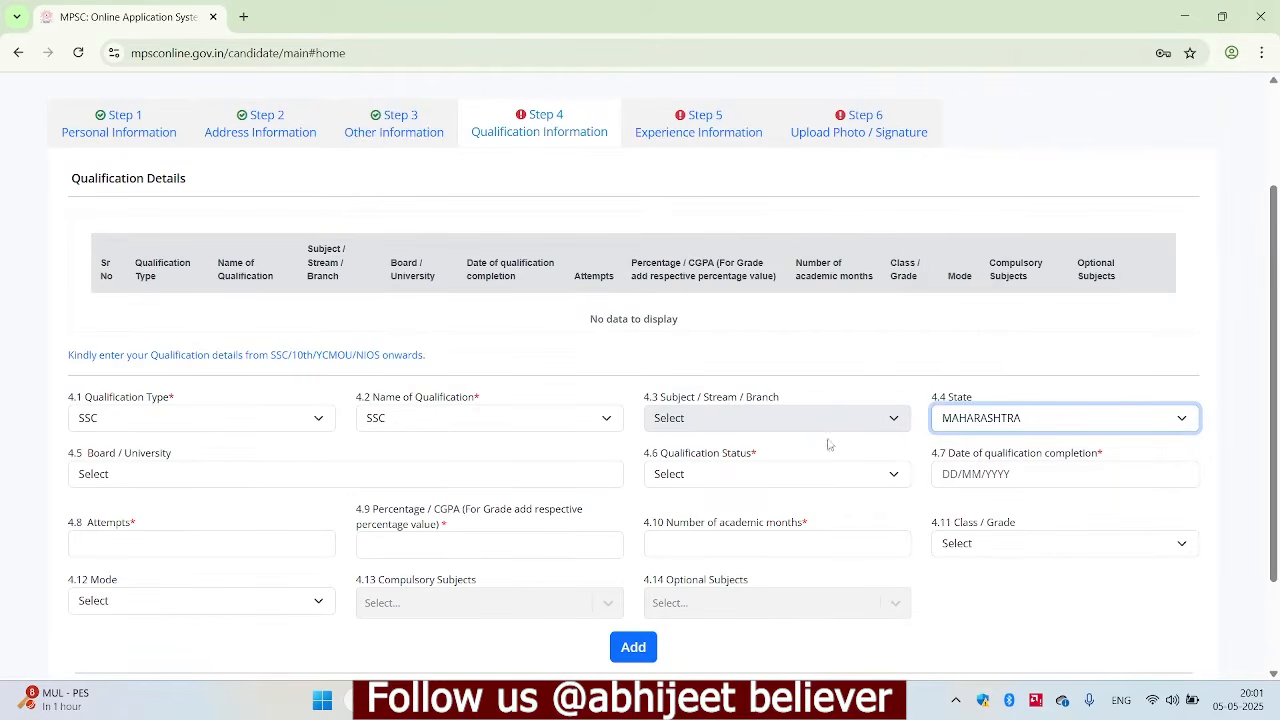
pyautogui.click(558, 477)
pyautogui.click(110, 584)
pyautogui.click(803, 480)
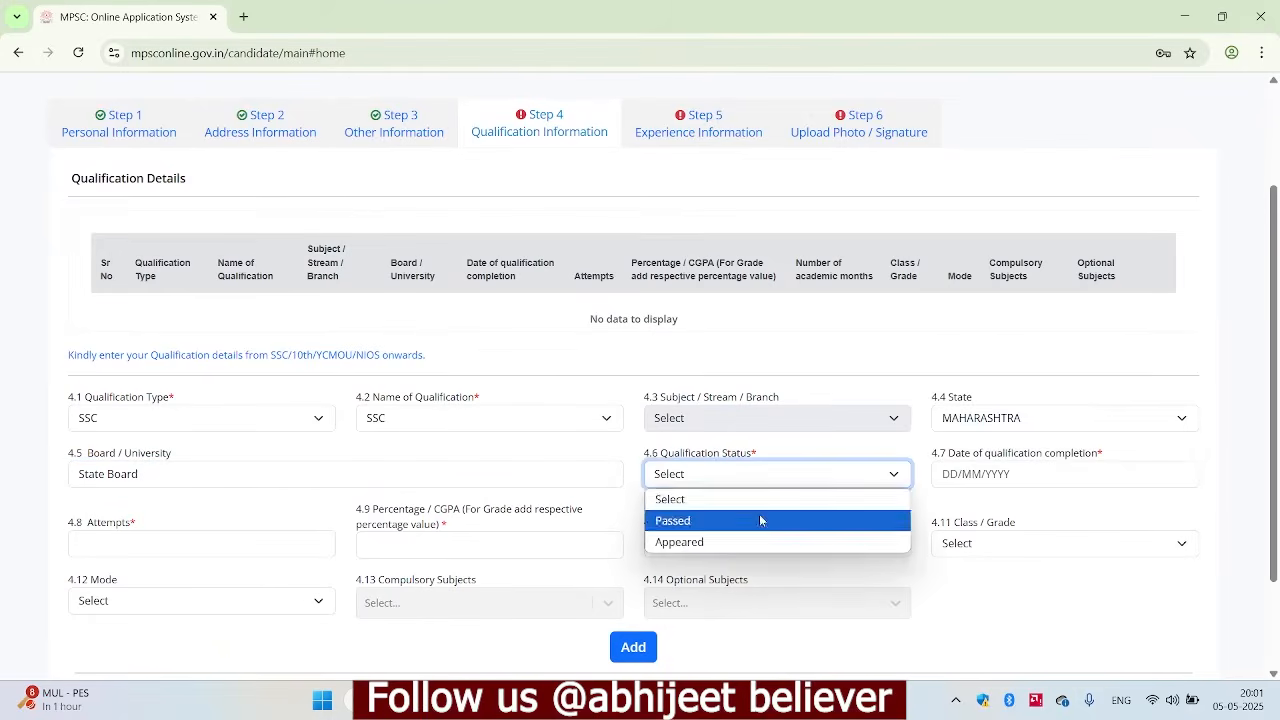
pyautogui.click(690, 520)
# Pick 5 March 2017 as the completion date and enter 1 attempt.
pyautogui.click(988, 476)
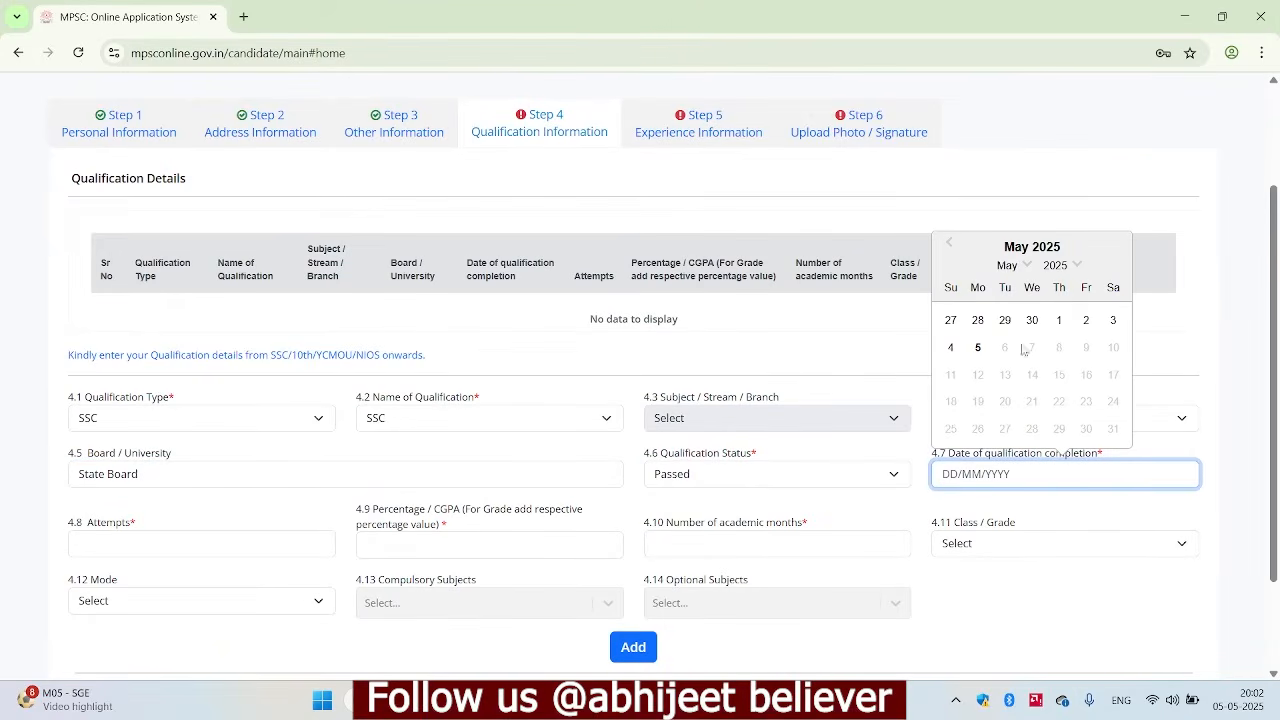
pyautogui.click(1070, 265)
pyautogui.scroll(-2, 1043, 374)
pyautogui.click(1043, 372)
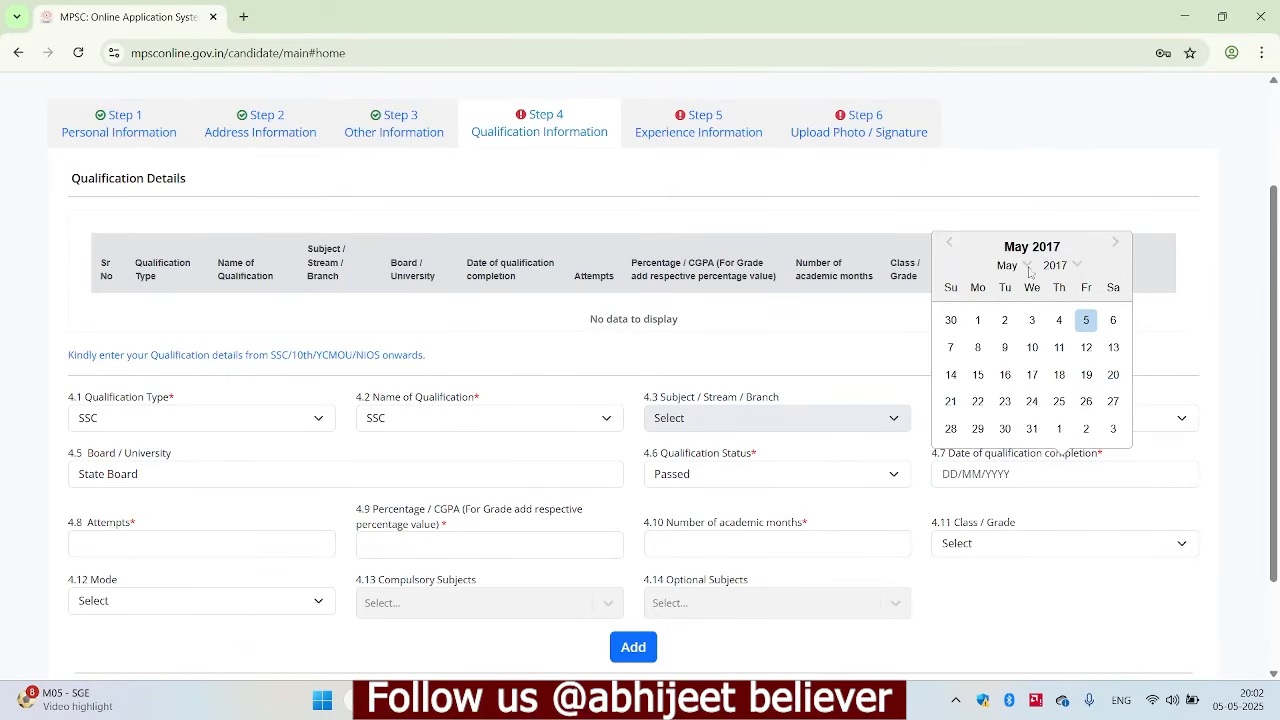
pyautogui.click(1030, 265)
pyautogui.click(1037, 297)
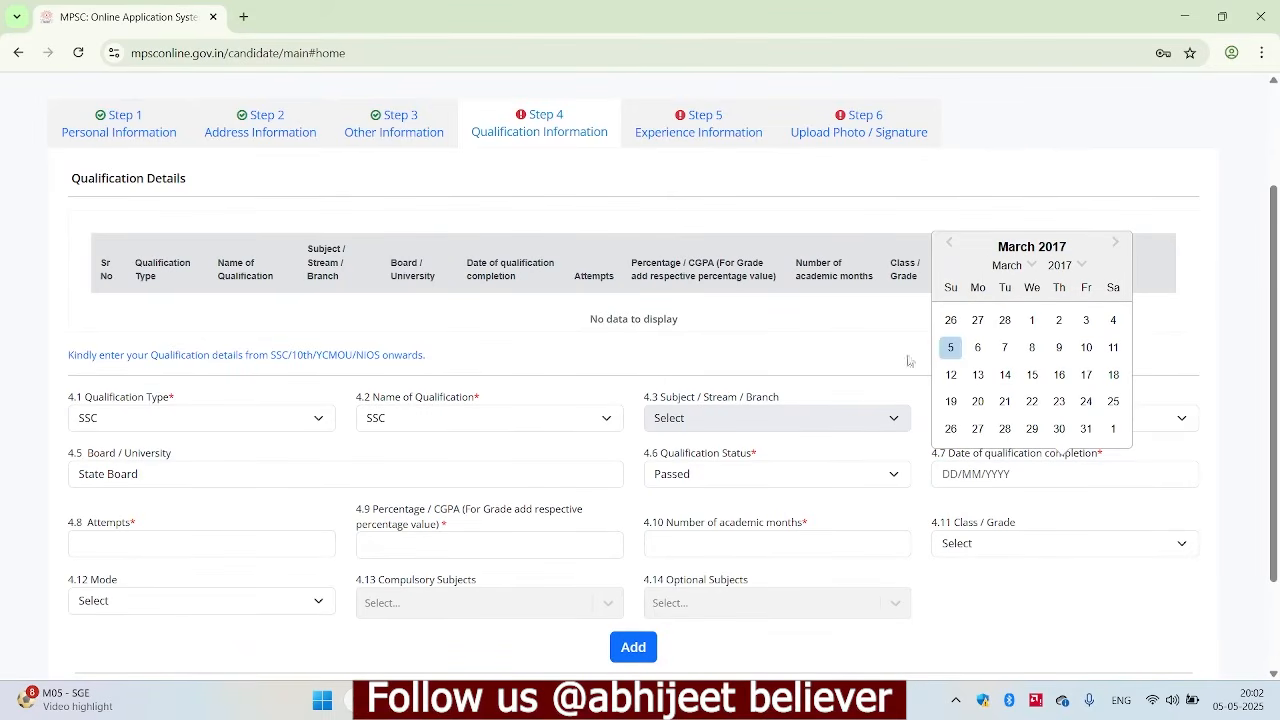
pyautogui.click(947, 347)
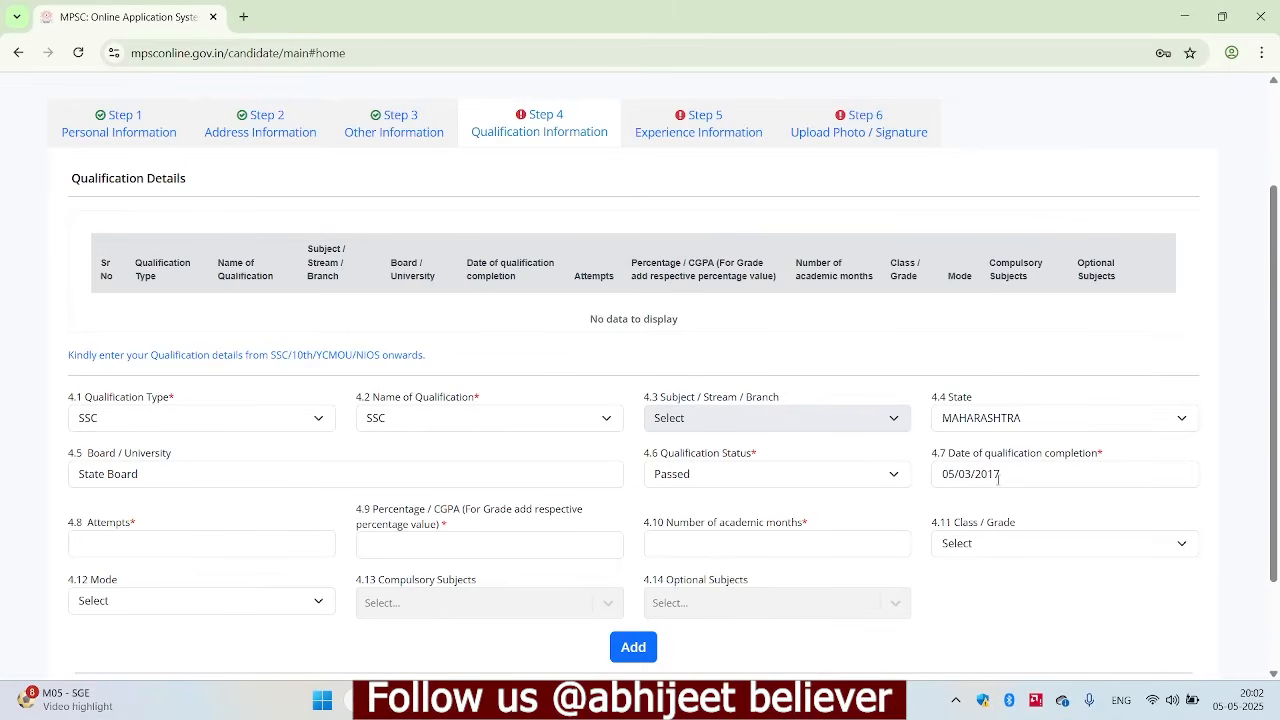
pyautogui.click(998, 477)
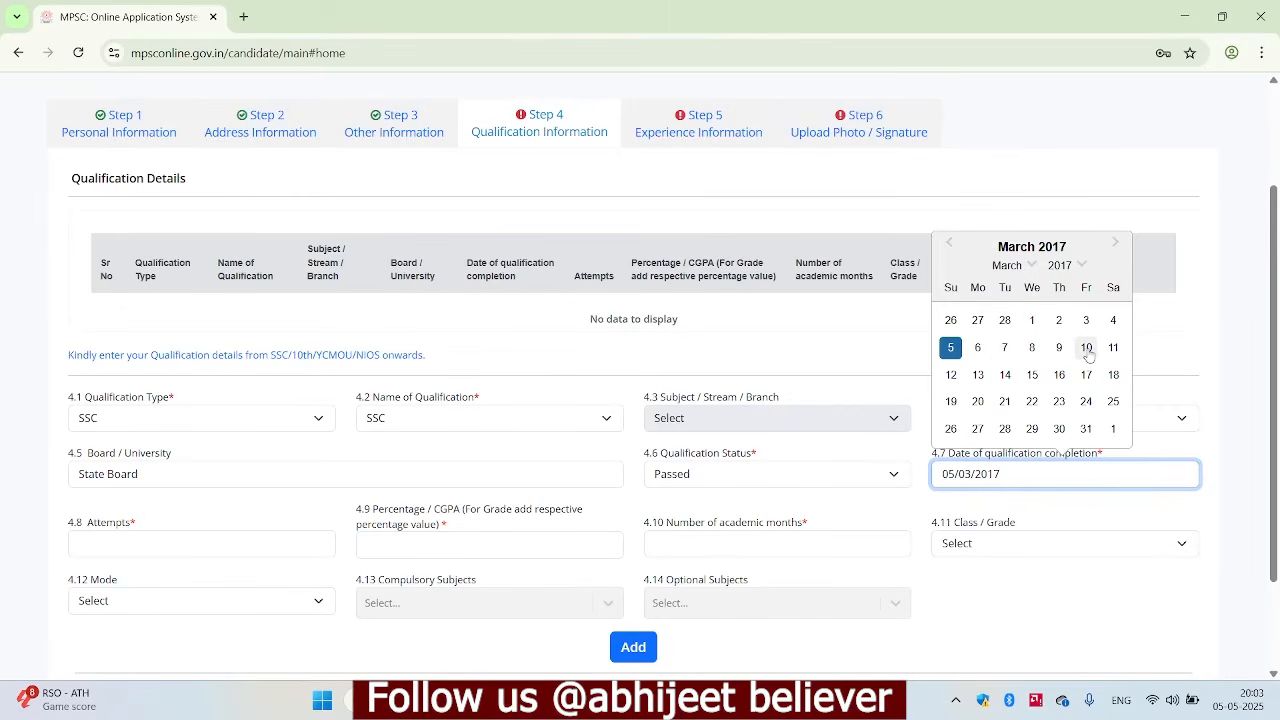
pyautogui.click(1039, 500)
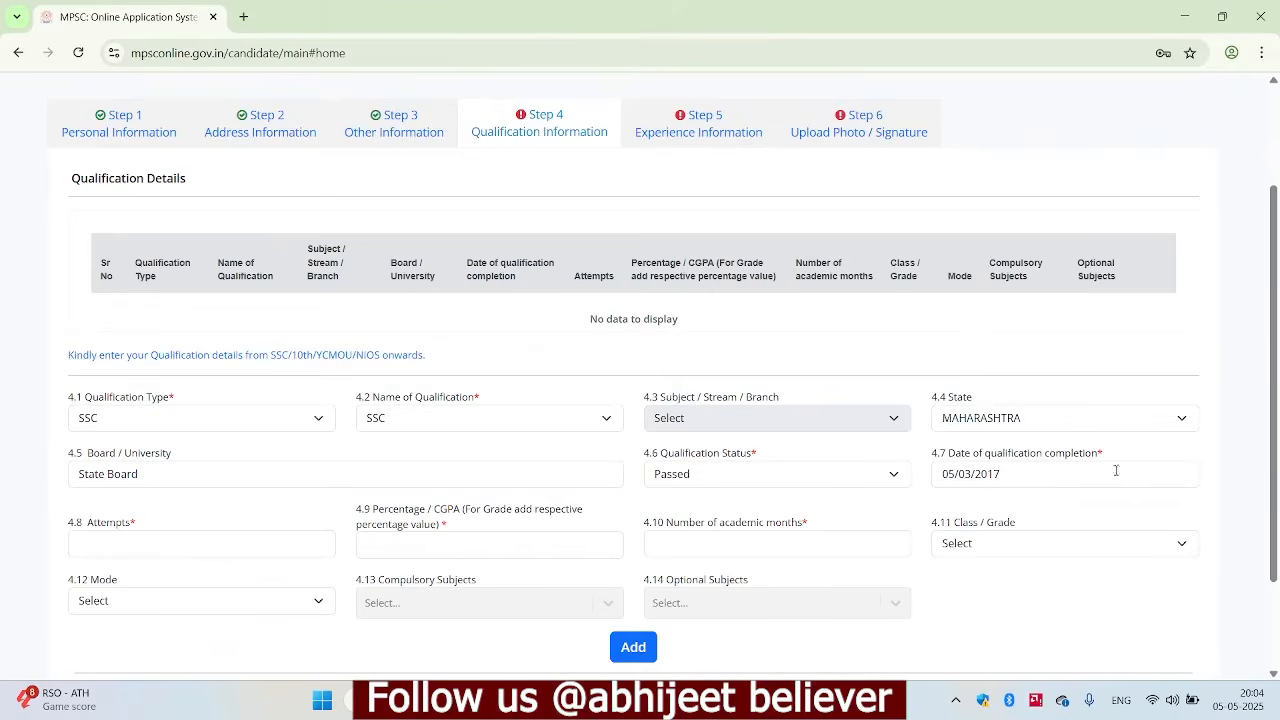
pyautogui.scroll(-1, 976, 449)
pyautogui.click(244, 442)
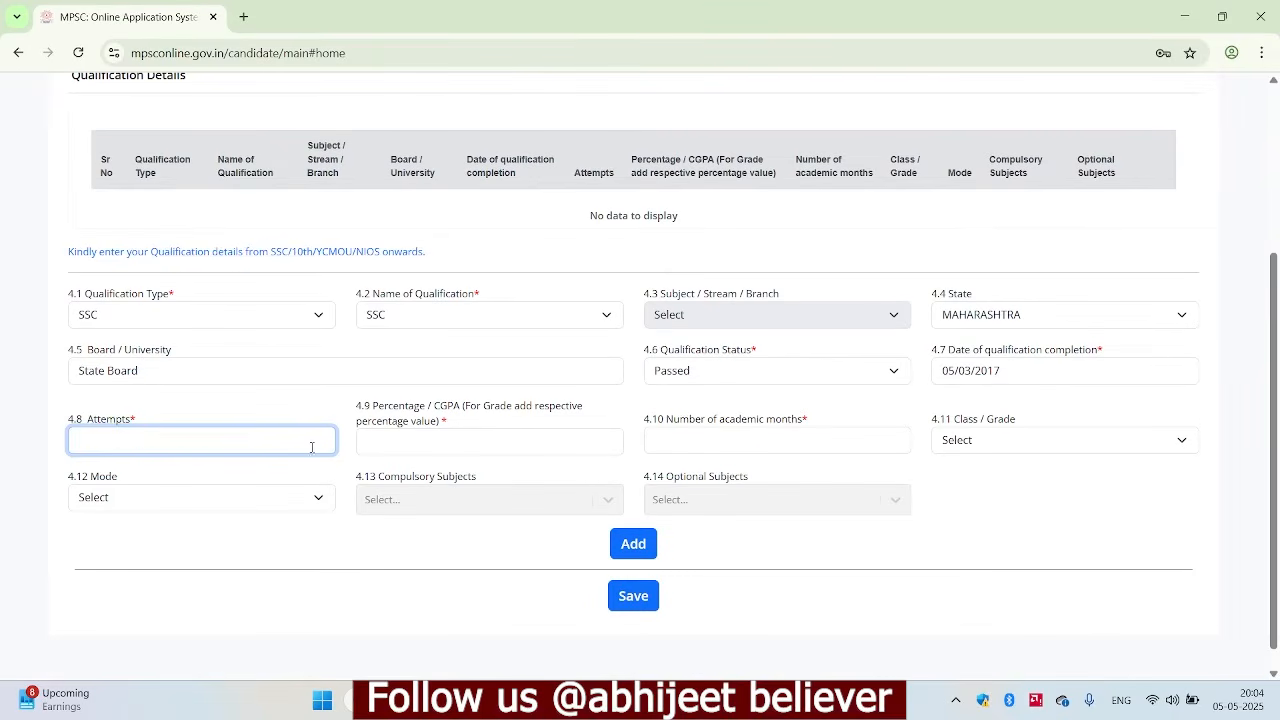
pyautogui.write('1')
pyautogui.click(427, 440)
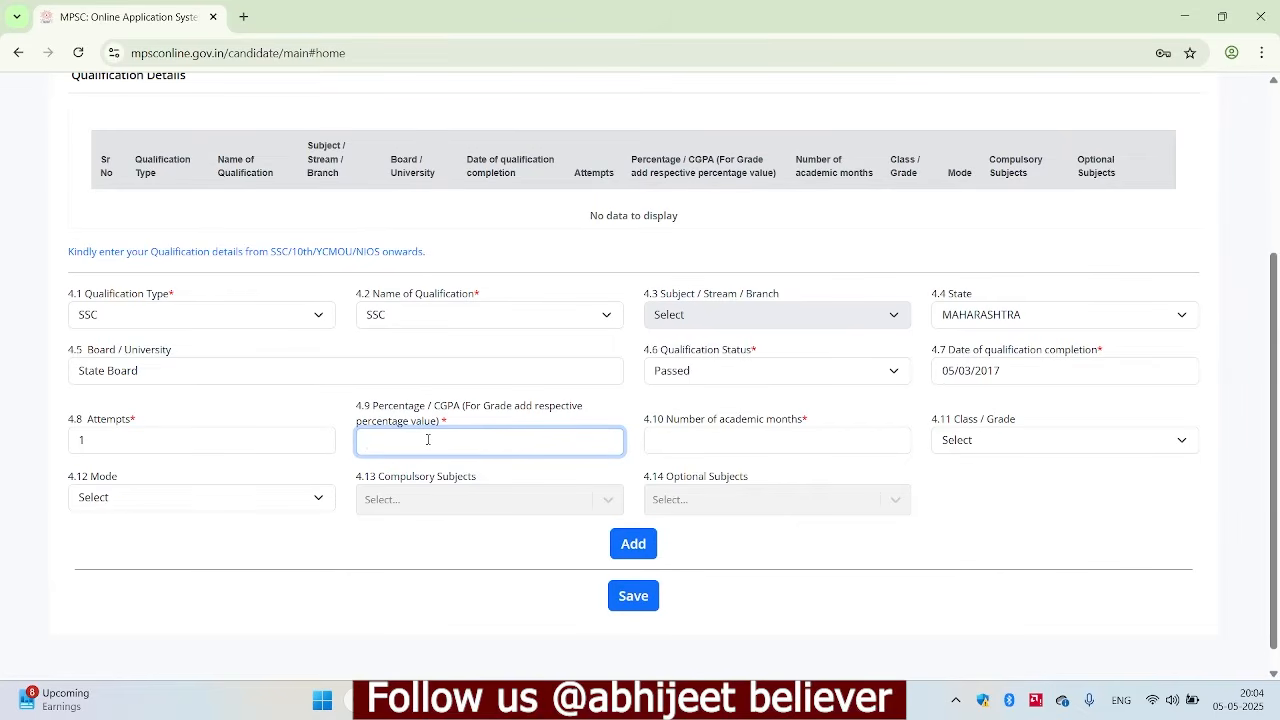
# Correct the completion date to 13/06/2017.
pyautogui.click(1010, 372)
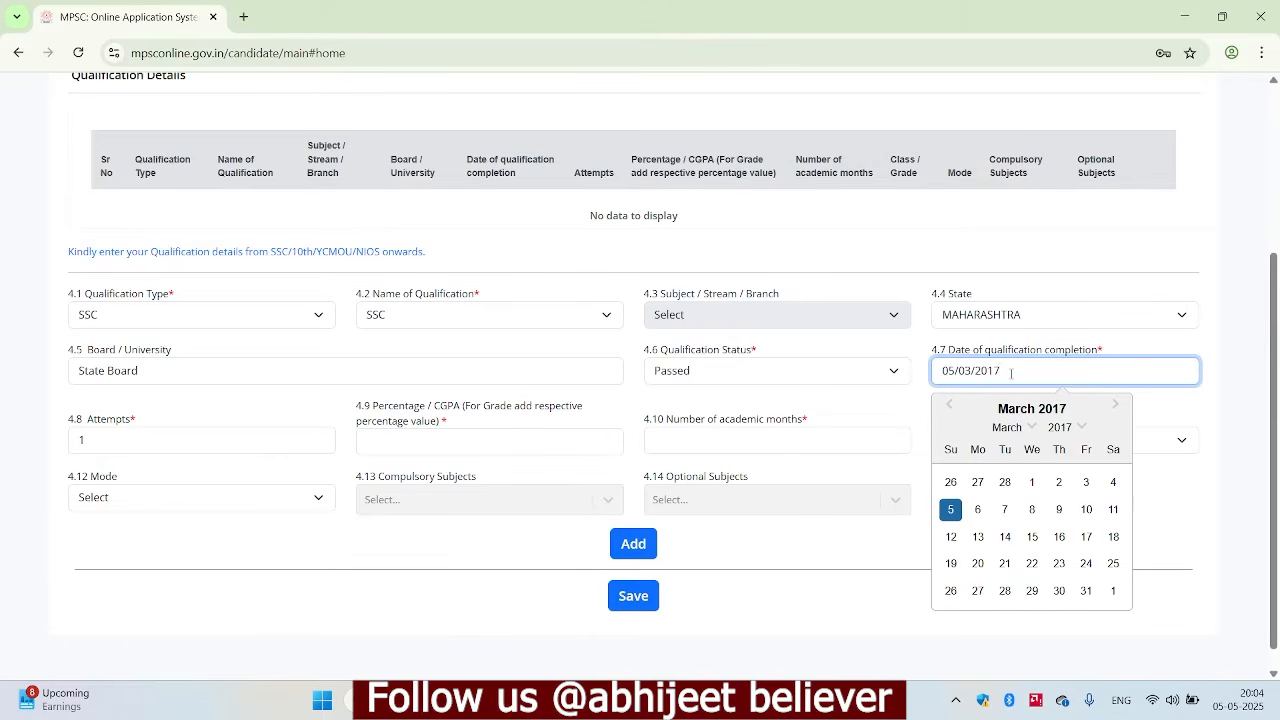
pyautogui.click(1031, 427)
pyautogui.click(985, 530)
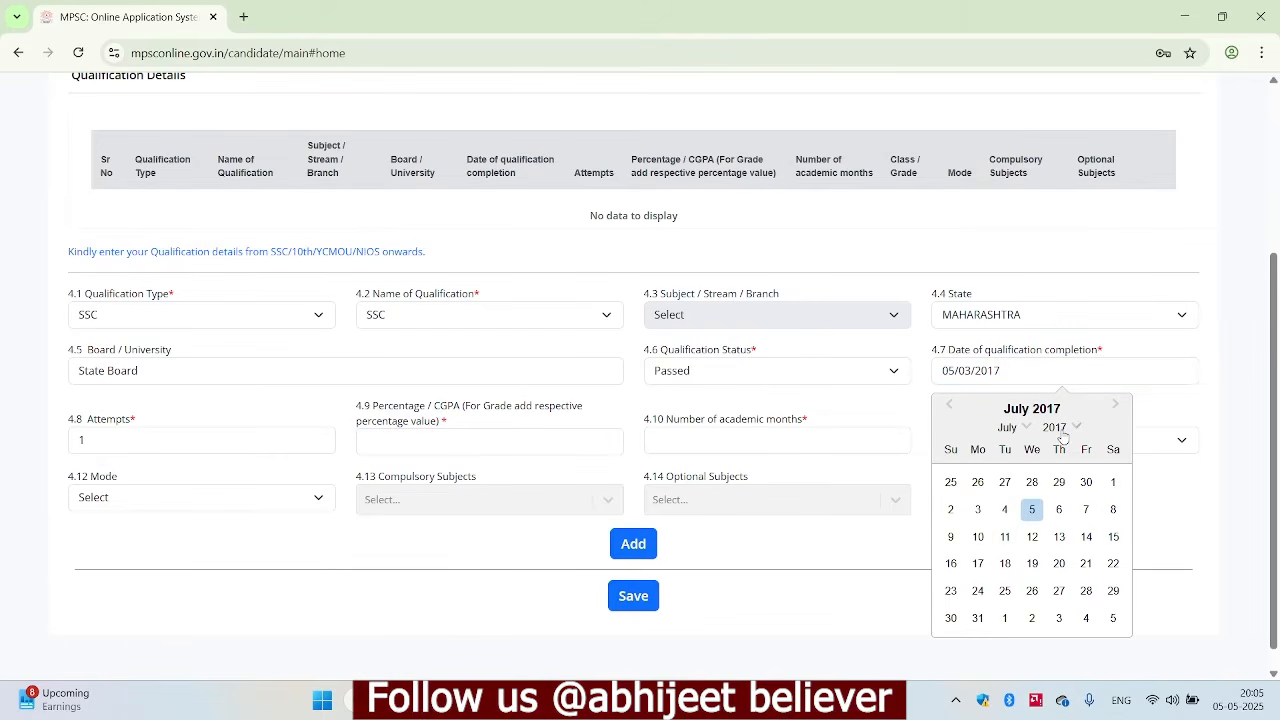
pyautogui.click(1031, 427)
pyautogui.click(1033, 510)
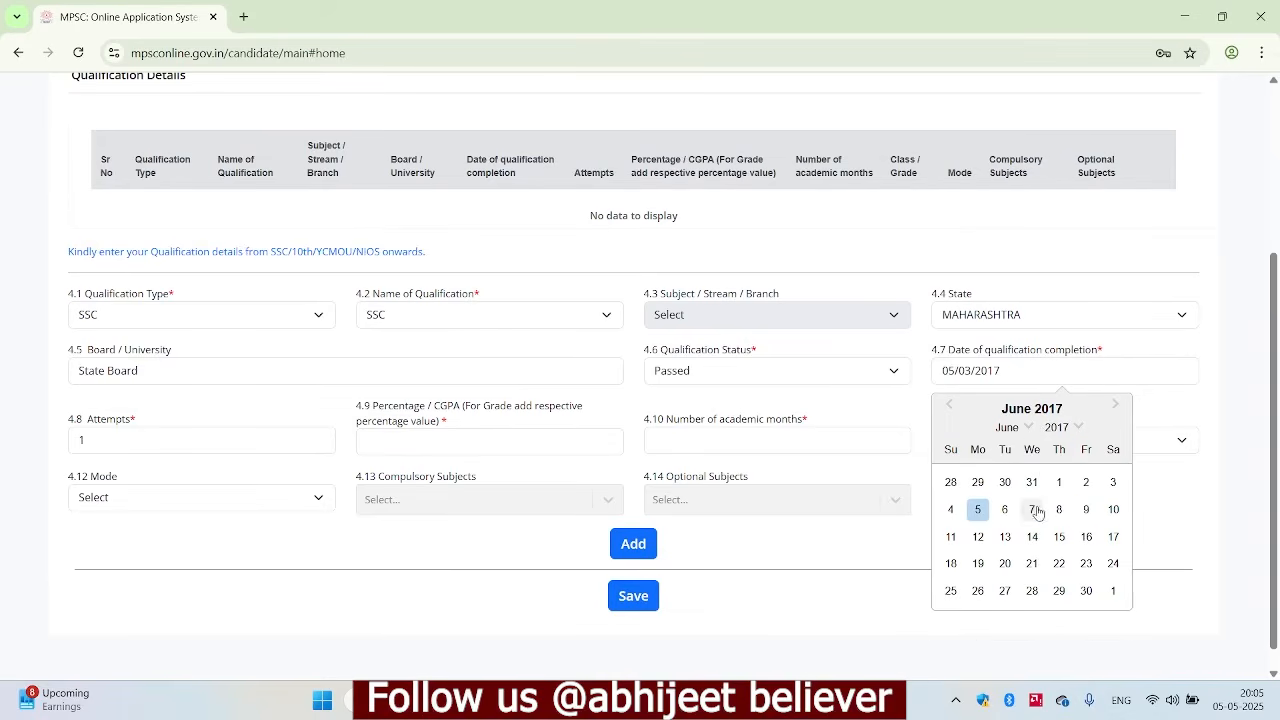
pyautogui.click(1005, 537)
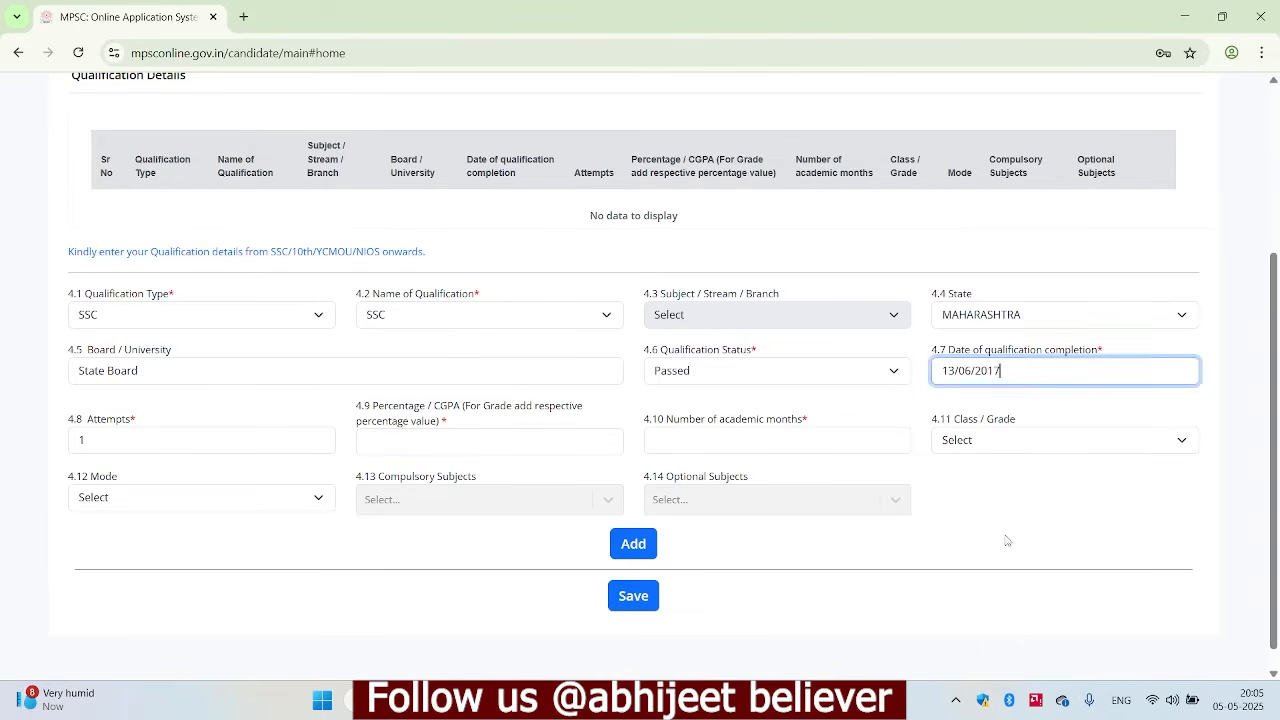
# Re-enter 1 attempt and start typing the percentage as 96.6.
pyautogui.click(206, 441)
pyautogui.write('1')
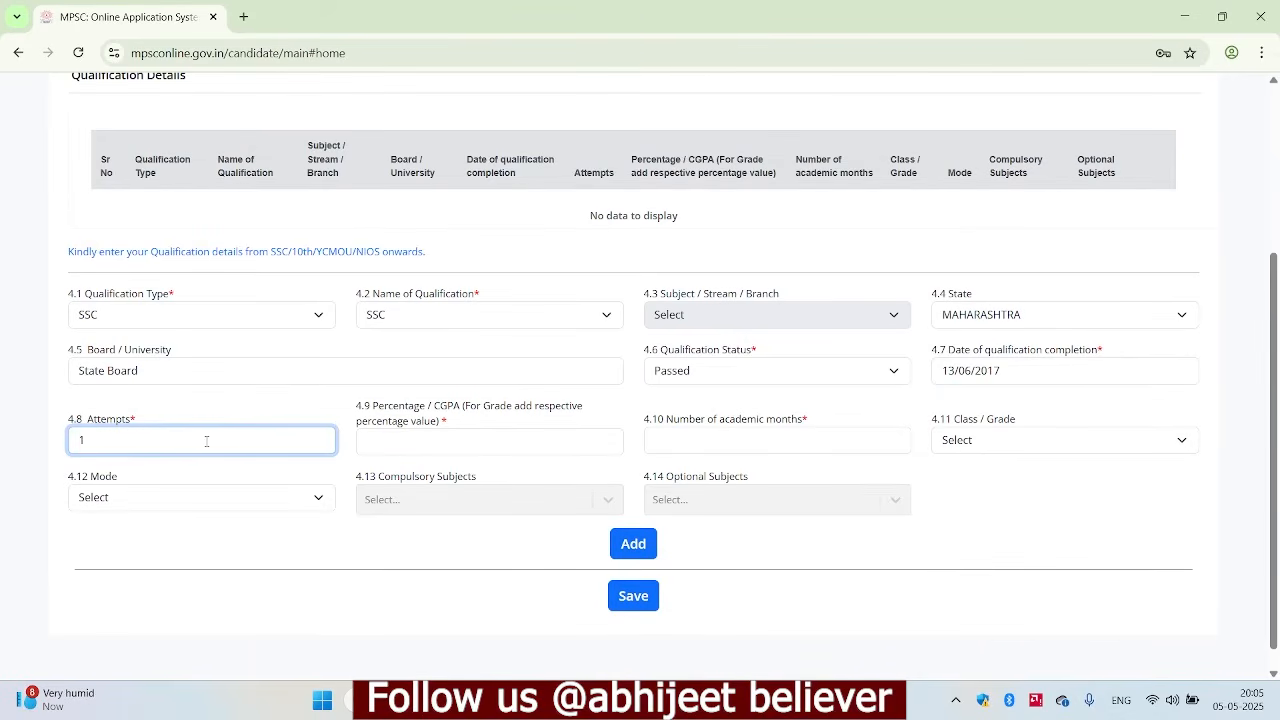
pyautogui.click(462, 441)
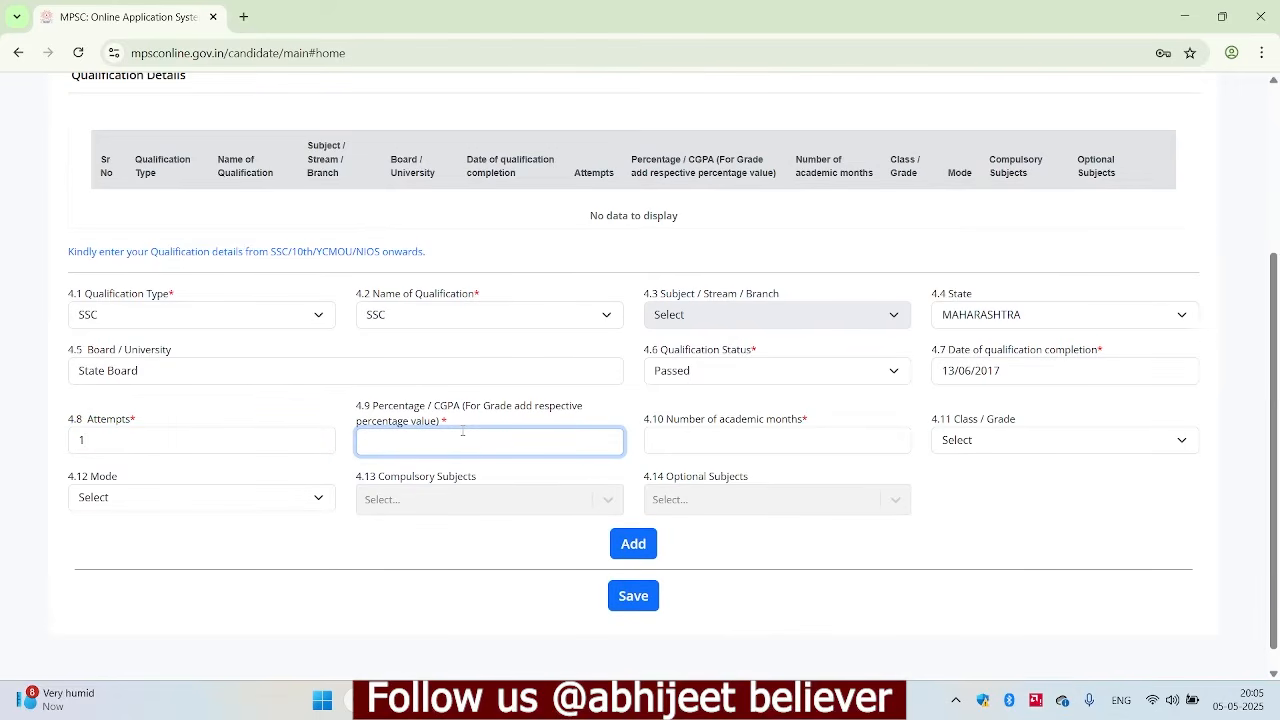
pyautogui.write('60')
pyautogui.press('BackSpace')
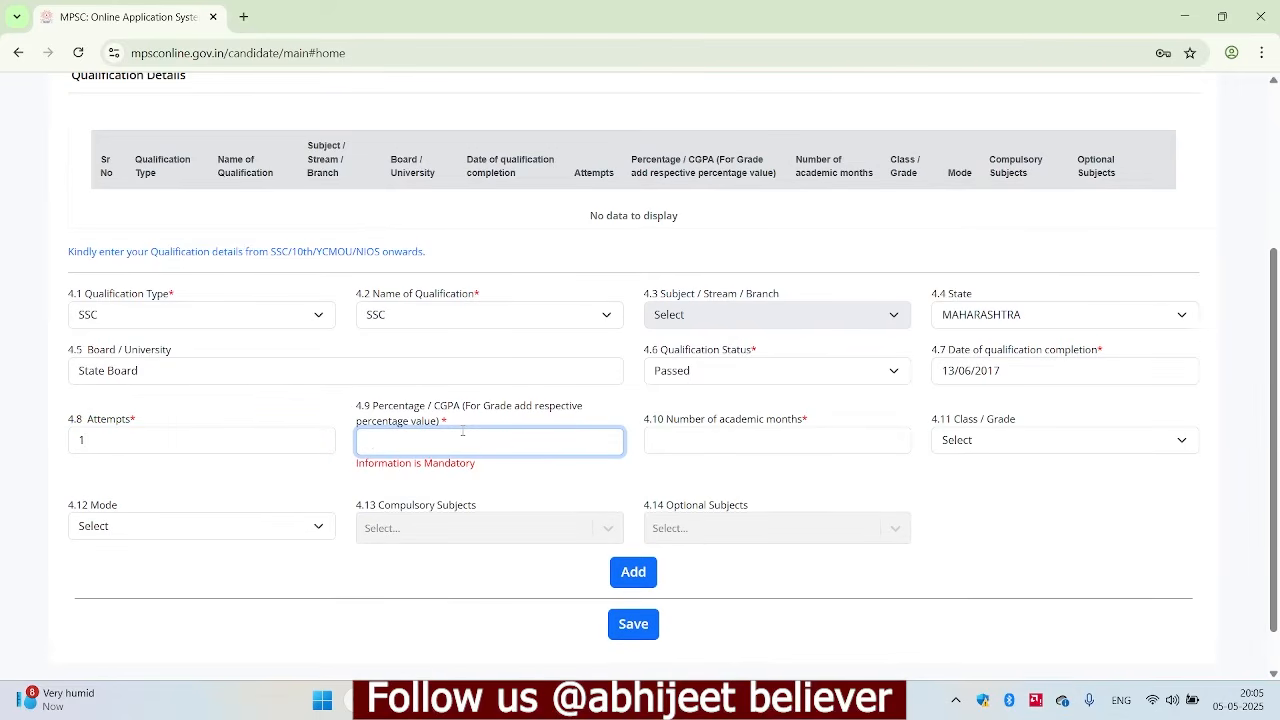
pyautogui.scroll(3, 462, 431)
pyautogui.scroll(-3, 462, 454)
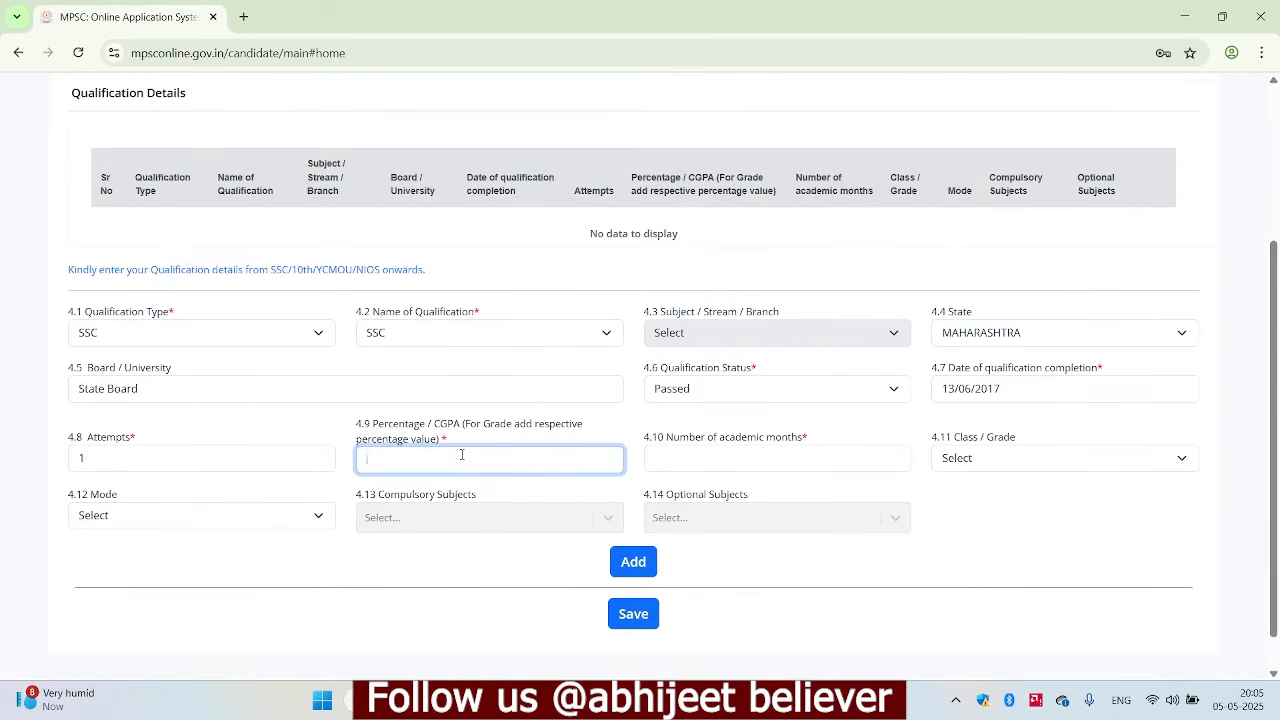
pyautogui.write('96.6')
pyautogui.press('BackSpace')
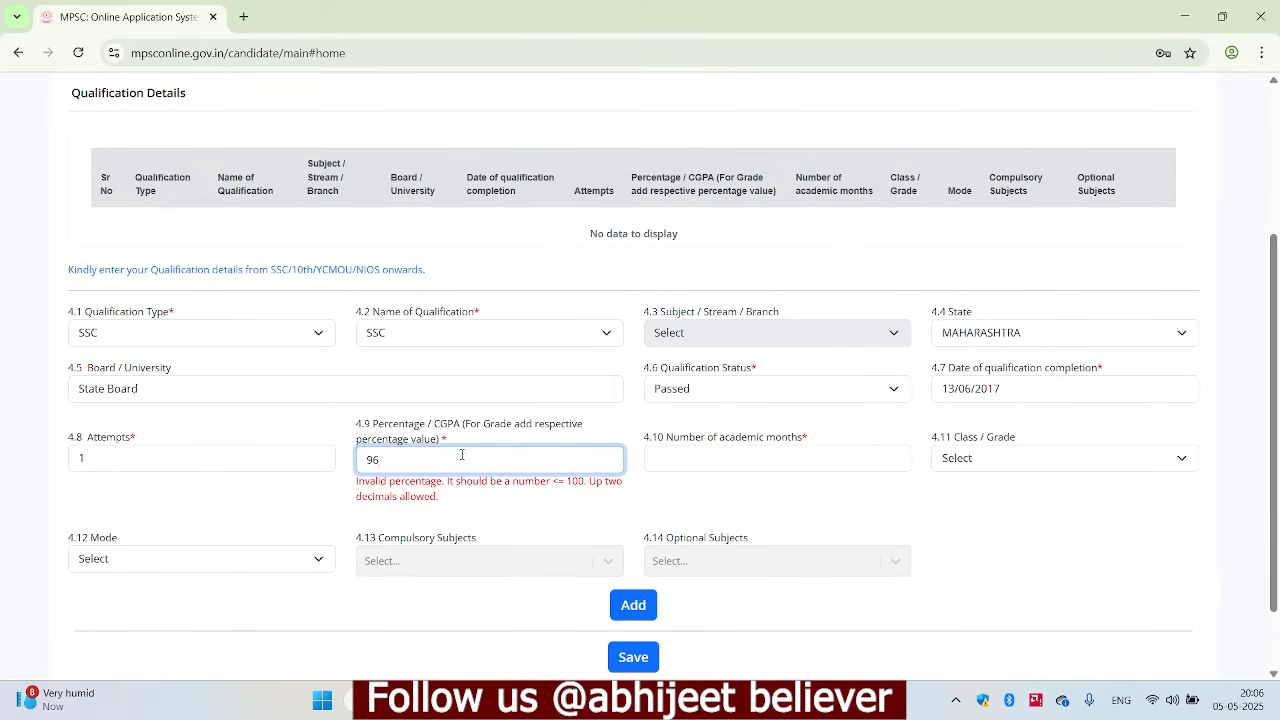
pyautogui.click(703, 462)
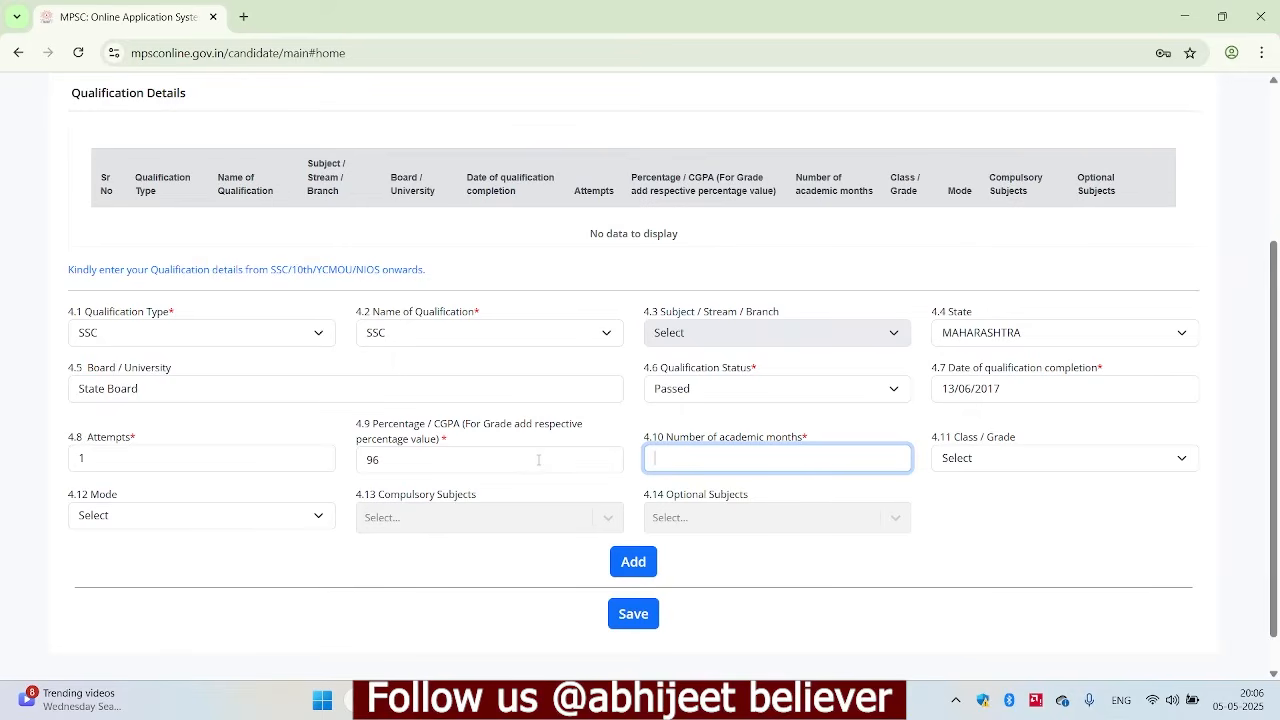
# Correct the percentage to 96.60, clearing the academic months field.
pyautogui.click(538, 459)
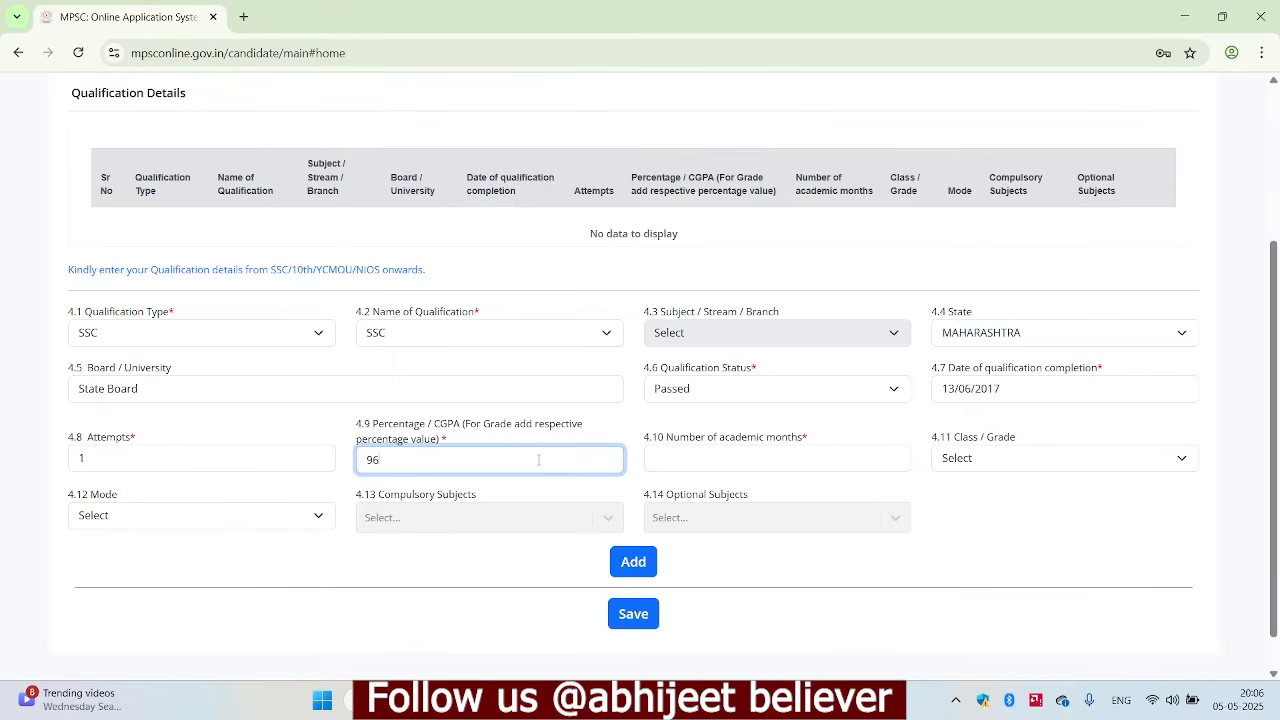
pyautogui.write('.')
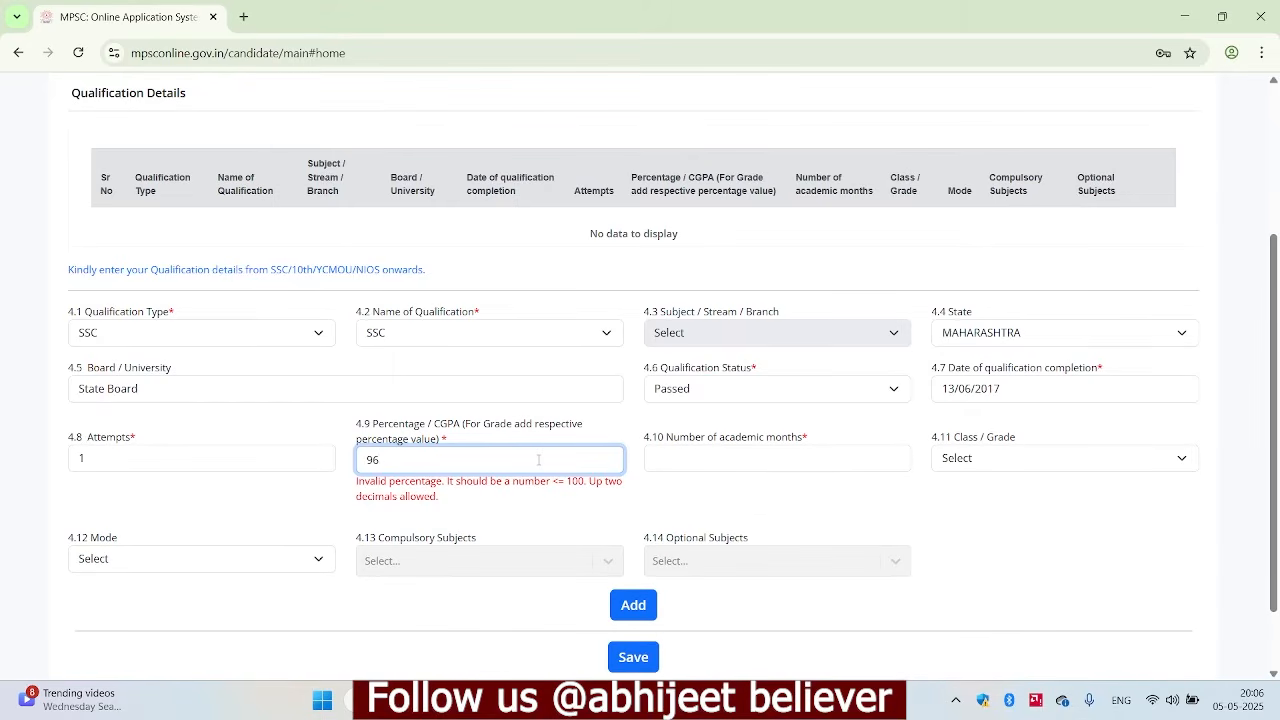
pyautogui.press('BackSpace')
pyautogui.press('BackSpace')
pyautogui.press('BackSpace')
pyautogui.write('96')
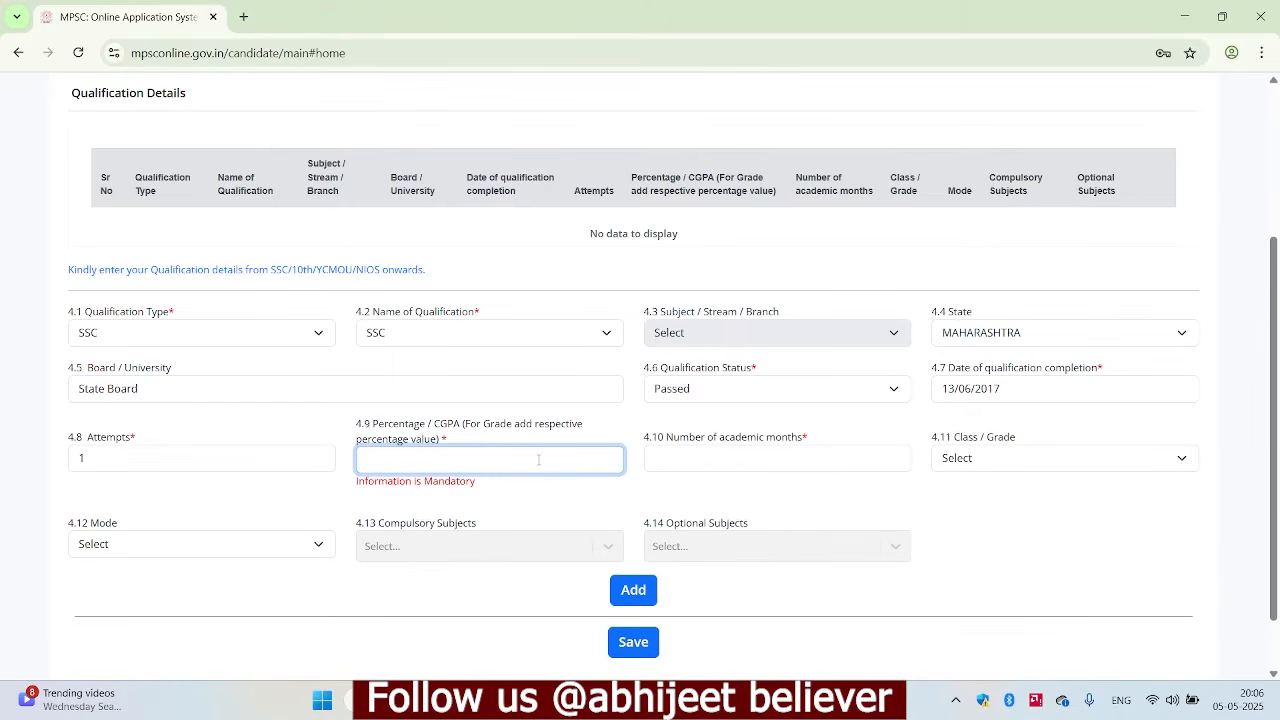
pyautogui.click(755, 454)
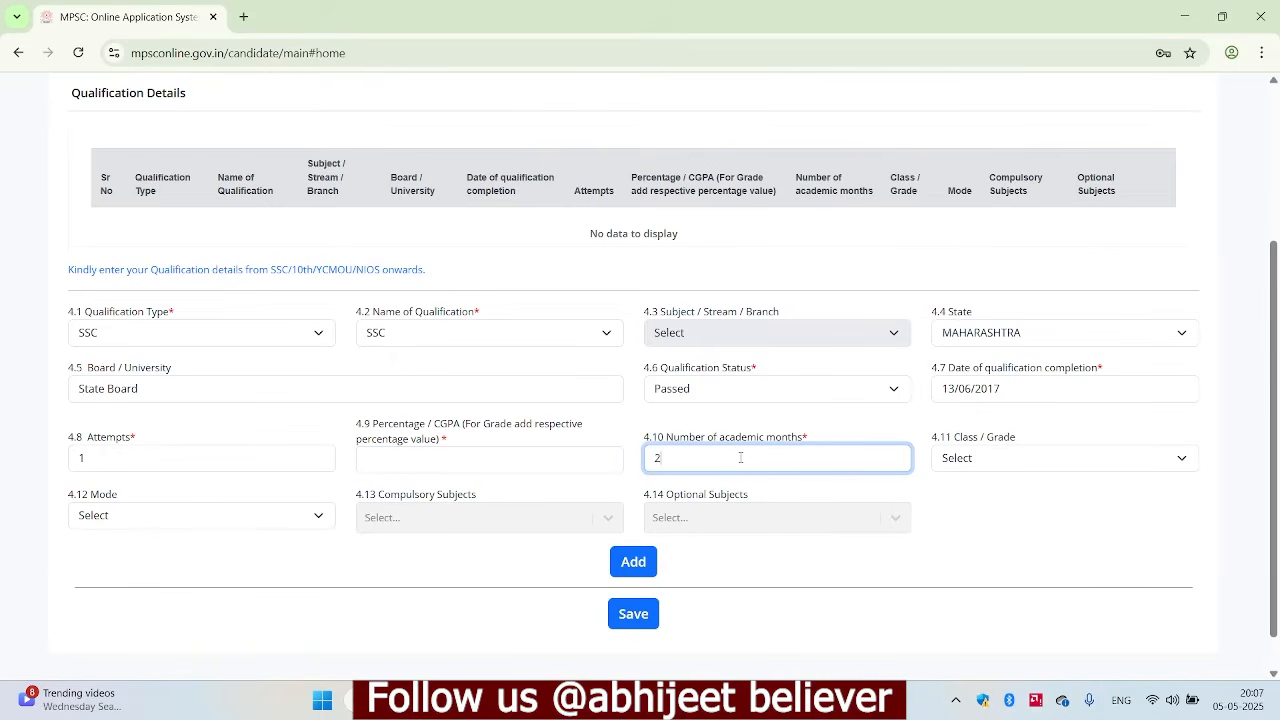
pyautogui.press('BackSpace')
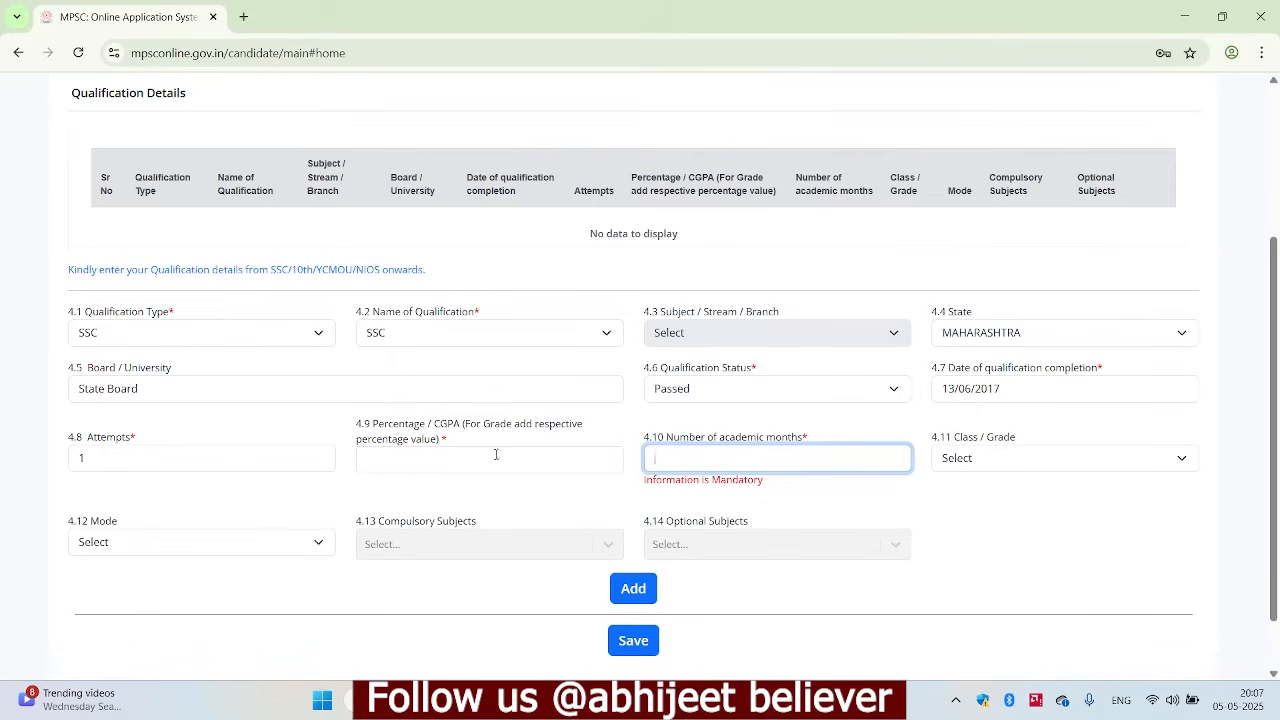
pyautogui.click(503, 459)
pyautogui.write('5')
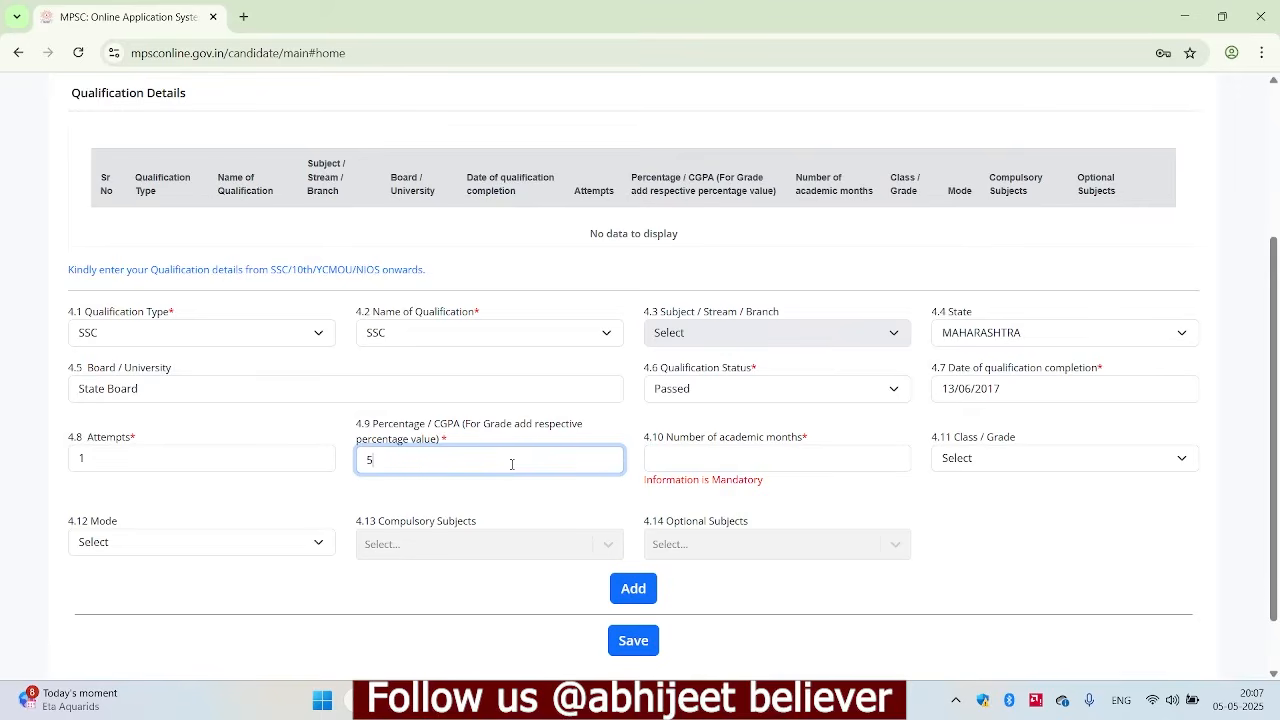
pyautogui.press('BackSpace')
pyautogui.write('96.')
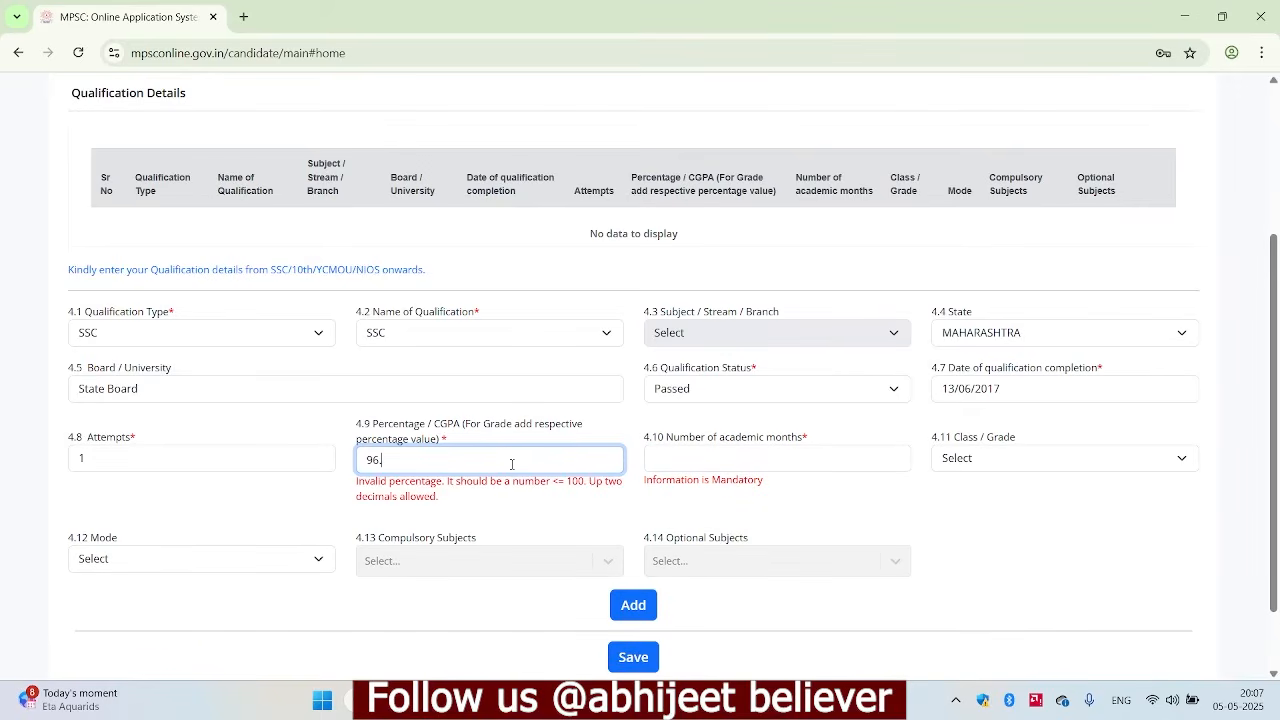
pyautogui.write('60')
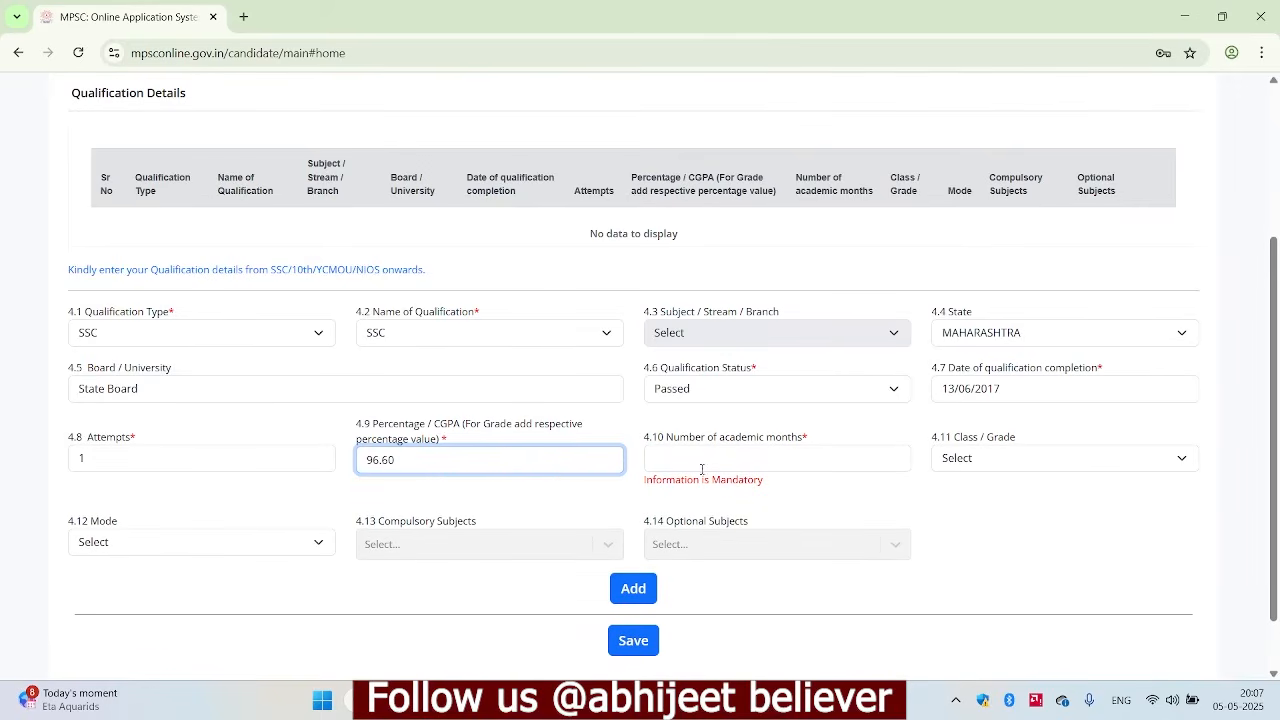
pyautogui.click(702, 459)
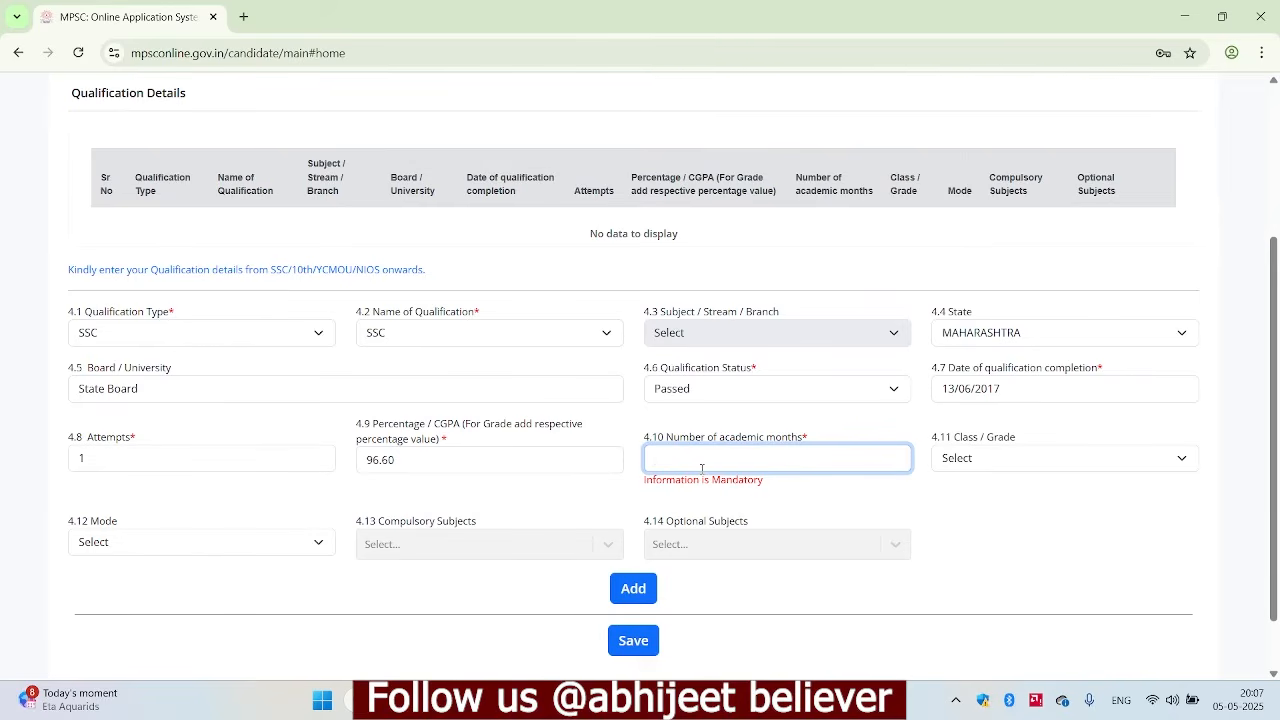
# Set the grade to First Class and the study mode to Traditional / Regular.
pyautogui.click(960, 458)
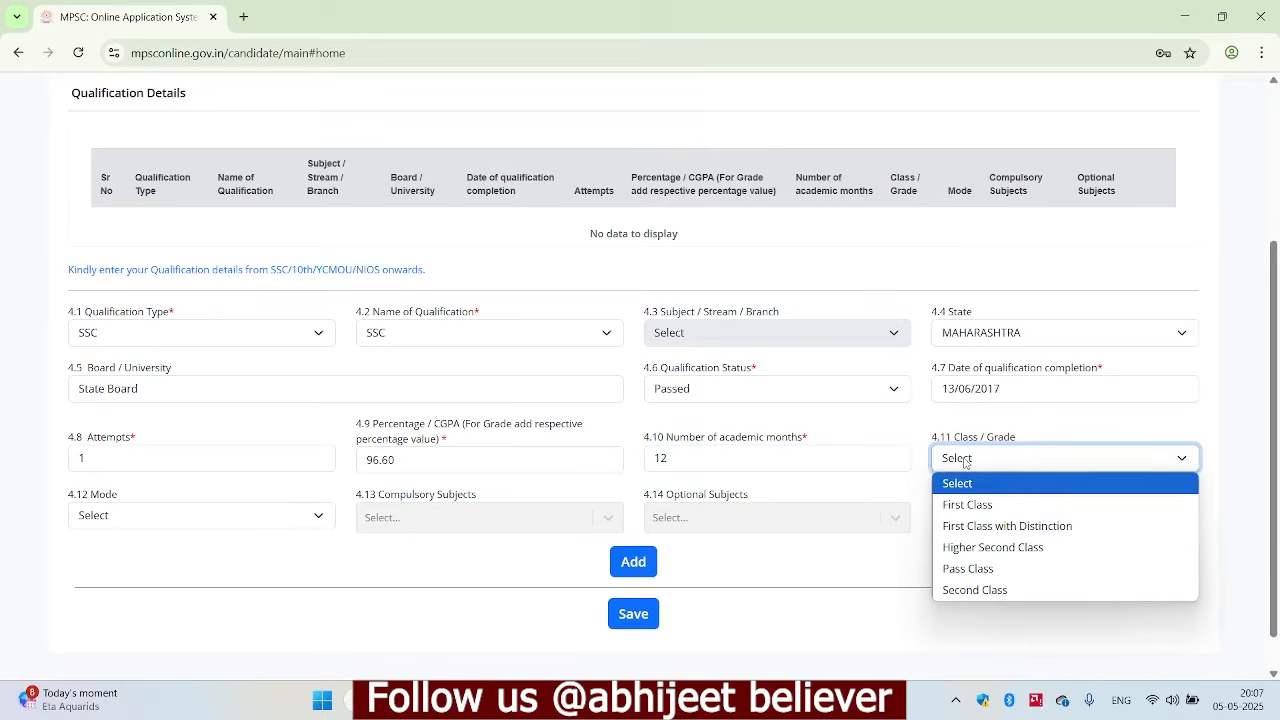
pyautogui.click(980, 525)
pyautogui.click(983, 466)
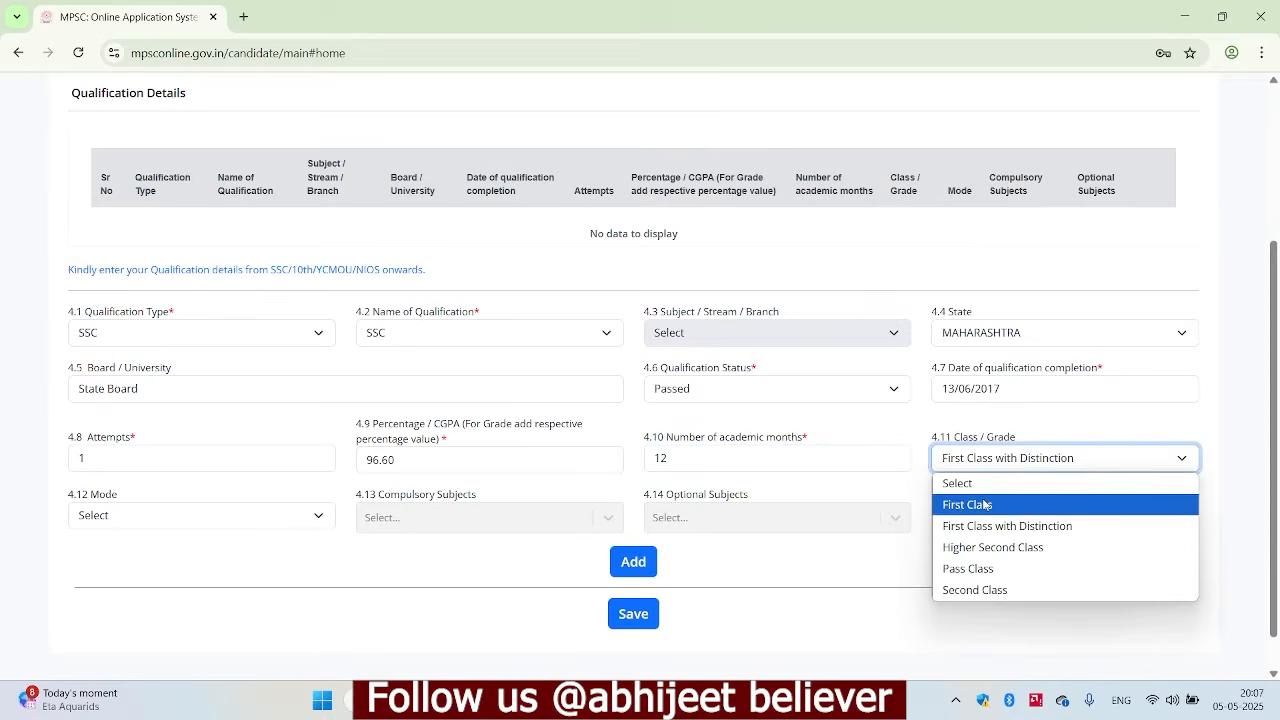
pyautogui.click(985, 504)
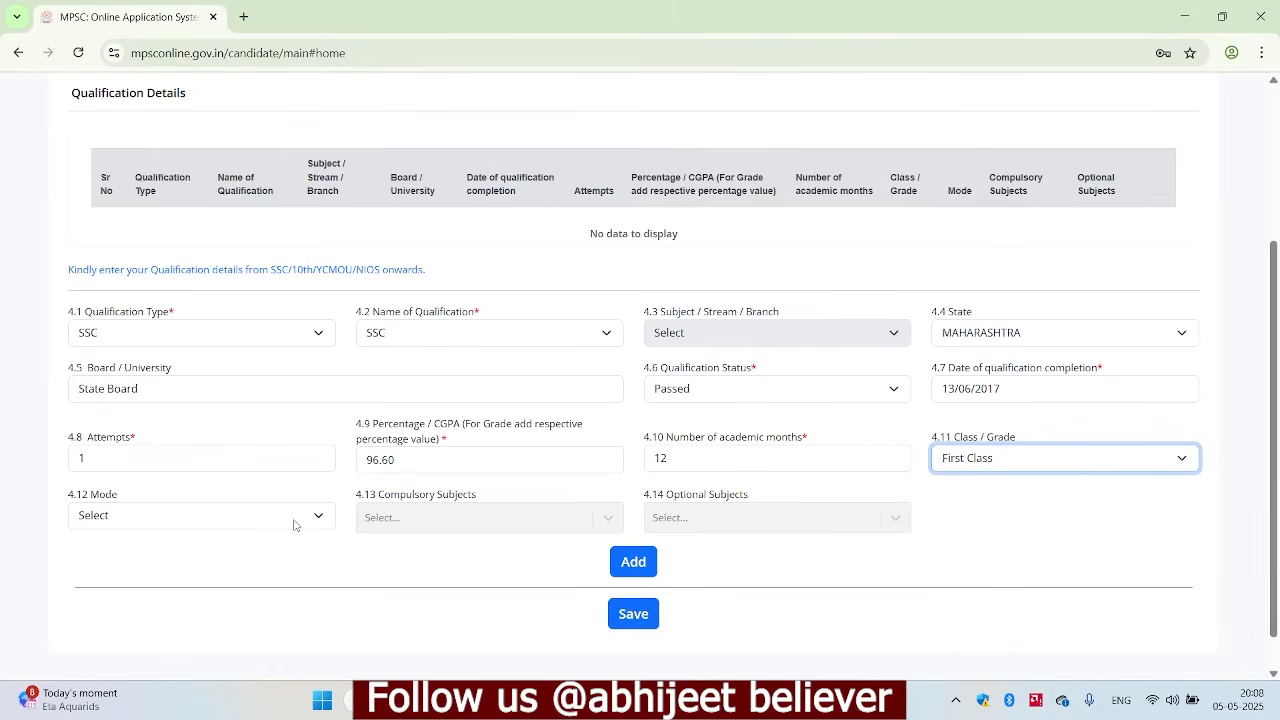
pyautogui.click(1000, 458)
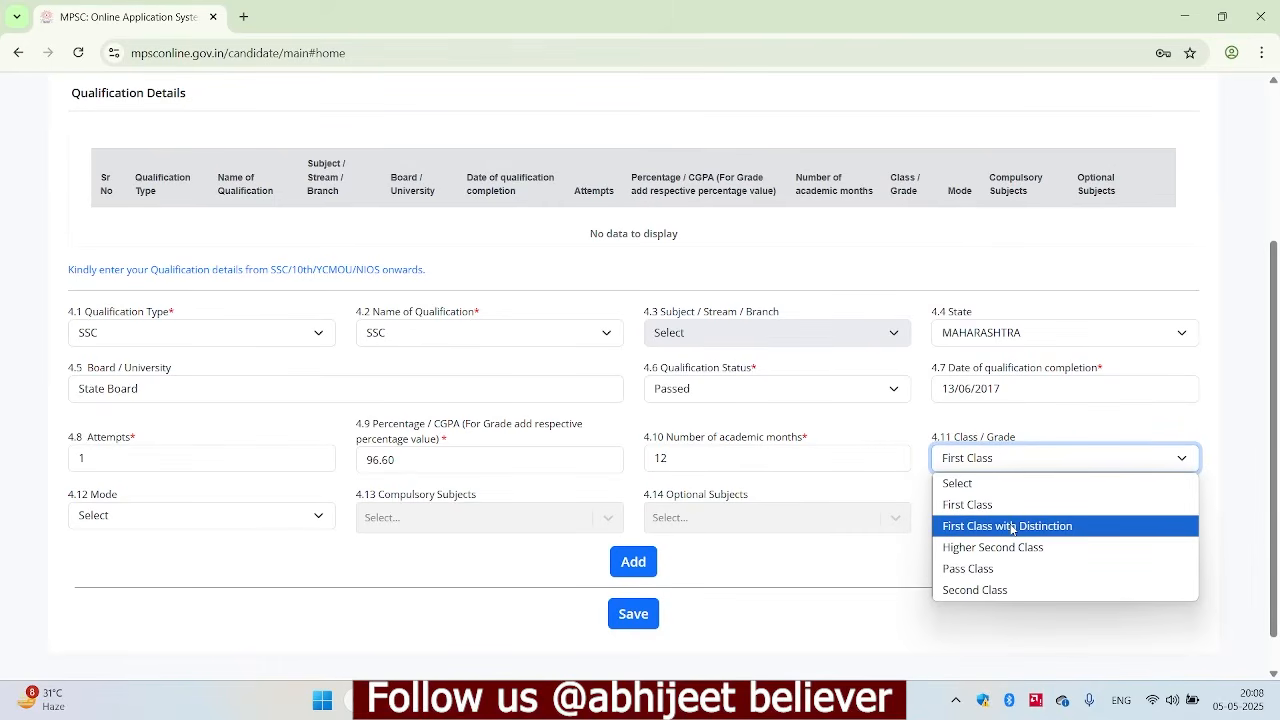
pyautogui.click(988, 505)
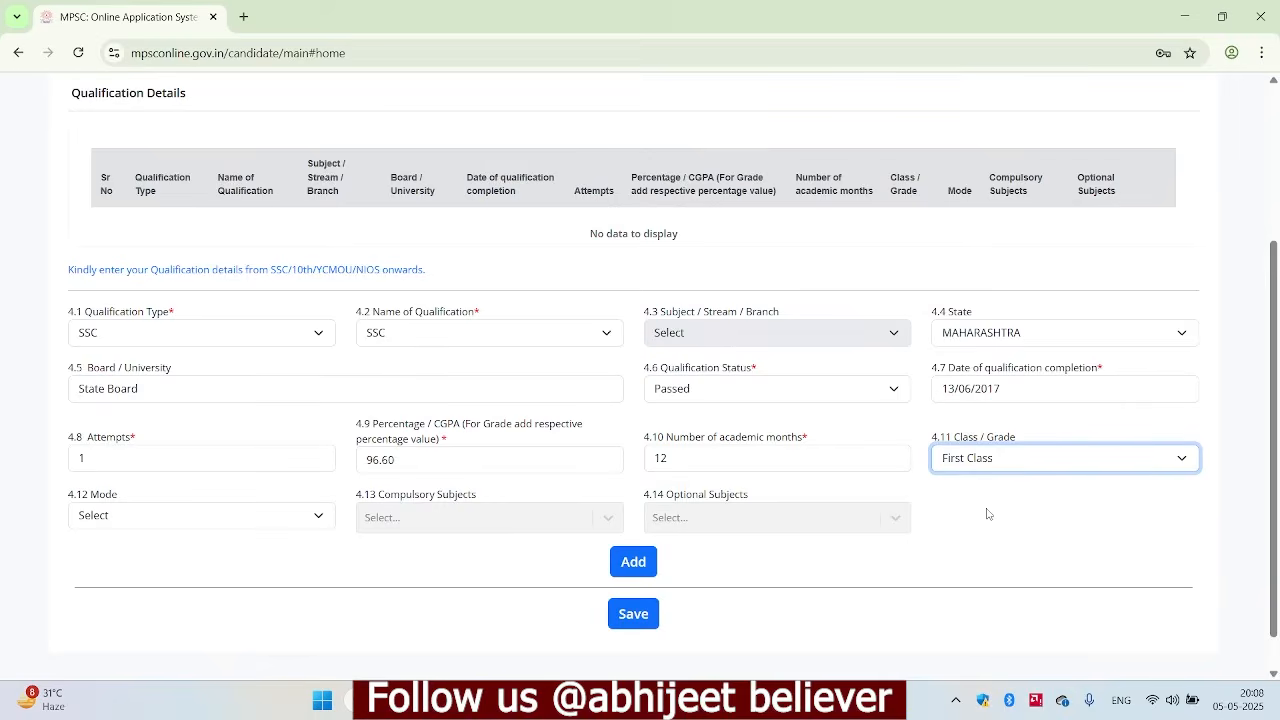
pyautogui.click(206, 516)
pyautogui.click(190, 583)
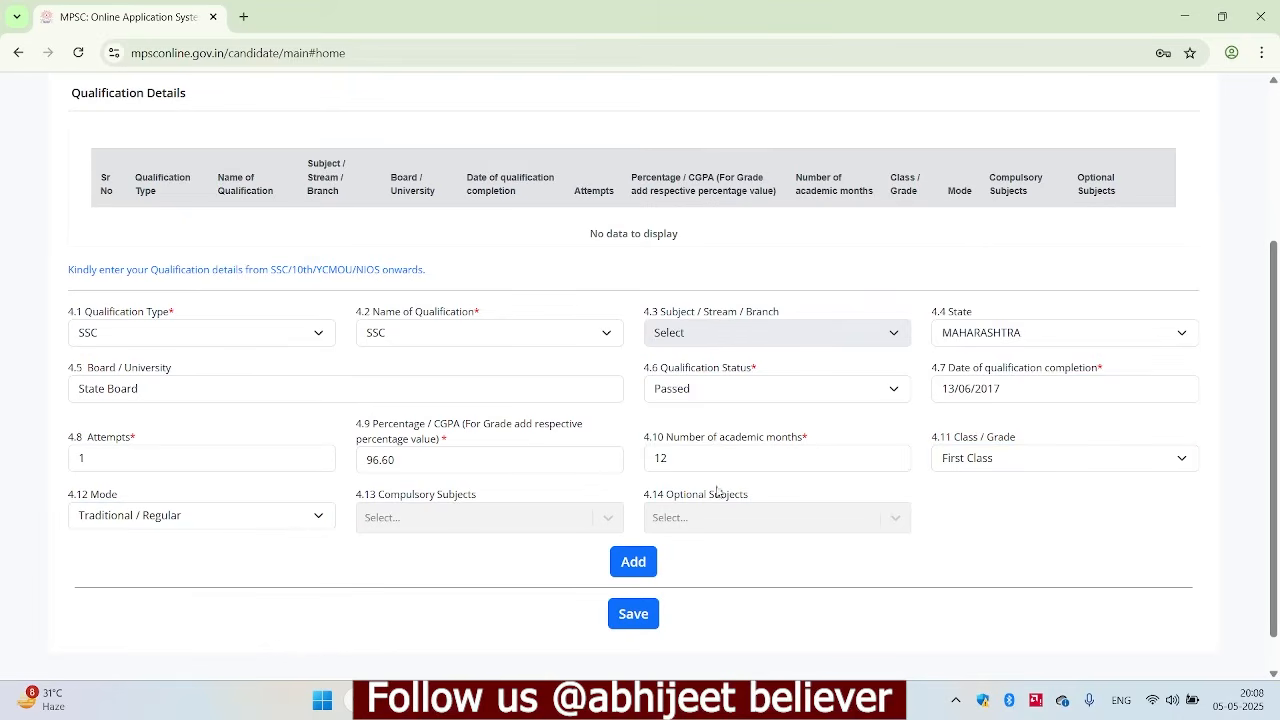
pyautogui.click(721, 459)
# Change the grade to First Class with Distinction and add the SSC row.
pyautogui.click(976, 462)
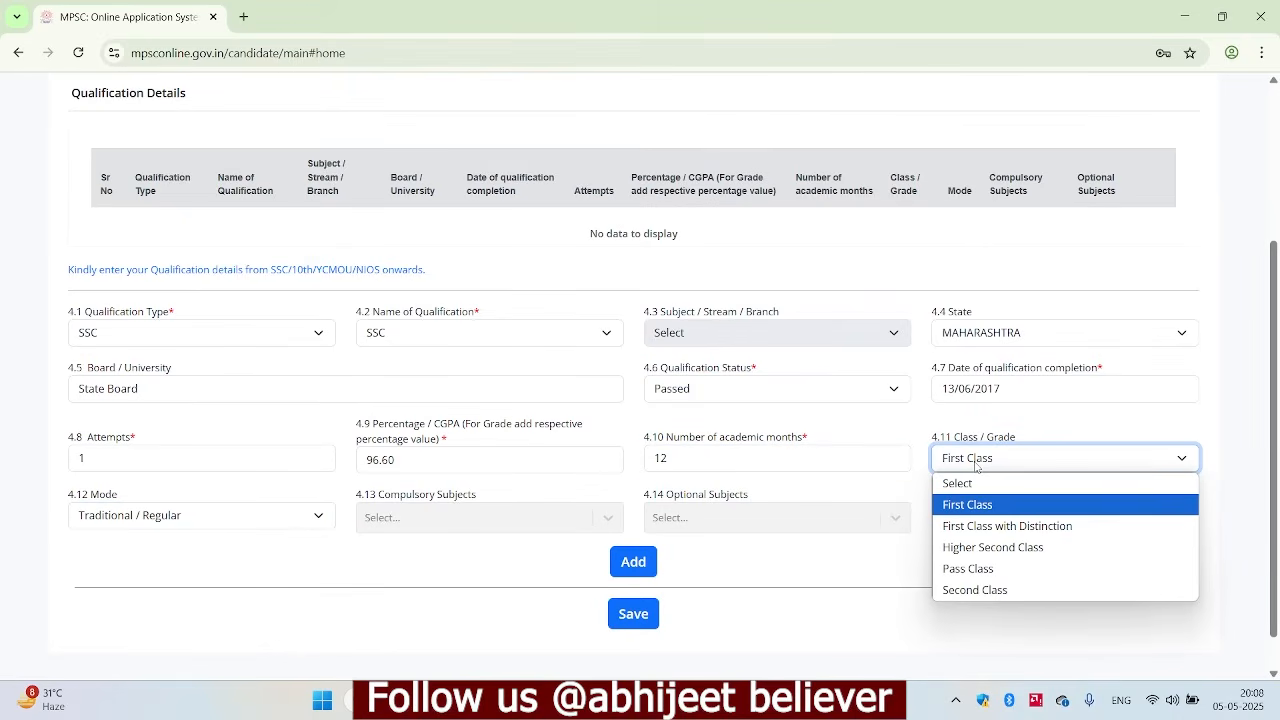
pyautogui.click(967, 504)
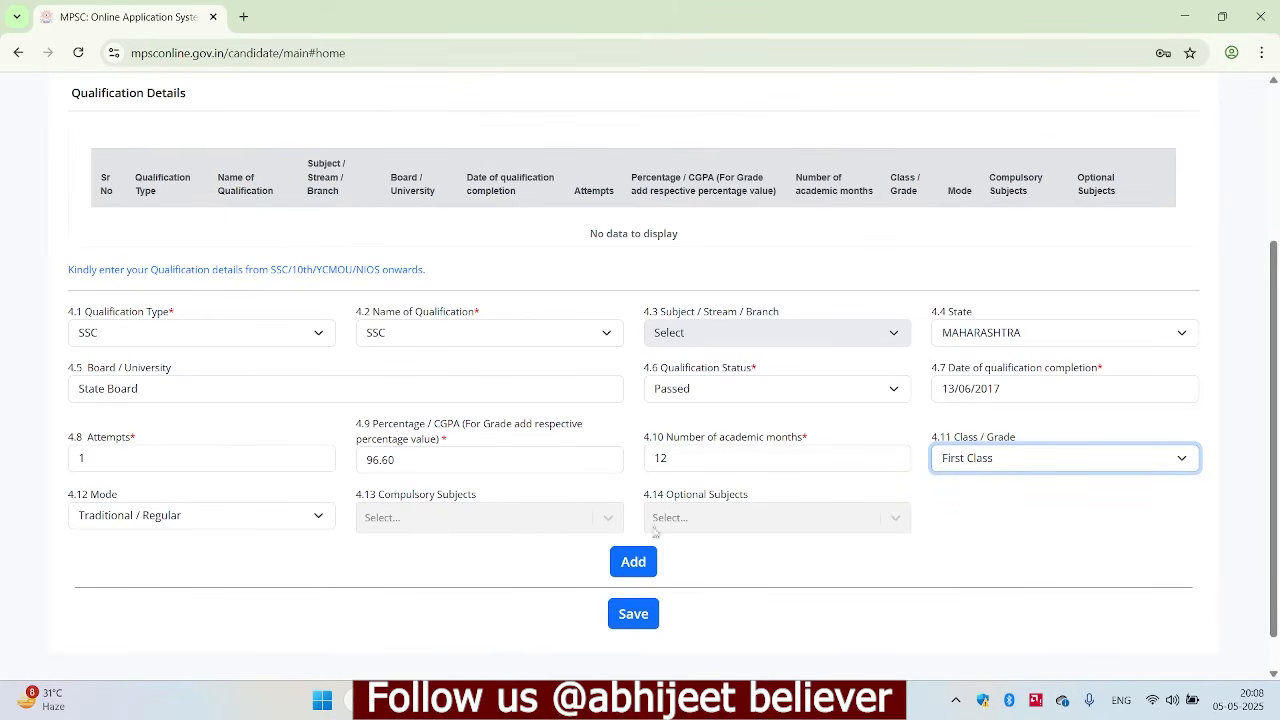
pyautogui.click(607, 519)
pyautogui.scroll(1, 438, 505)
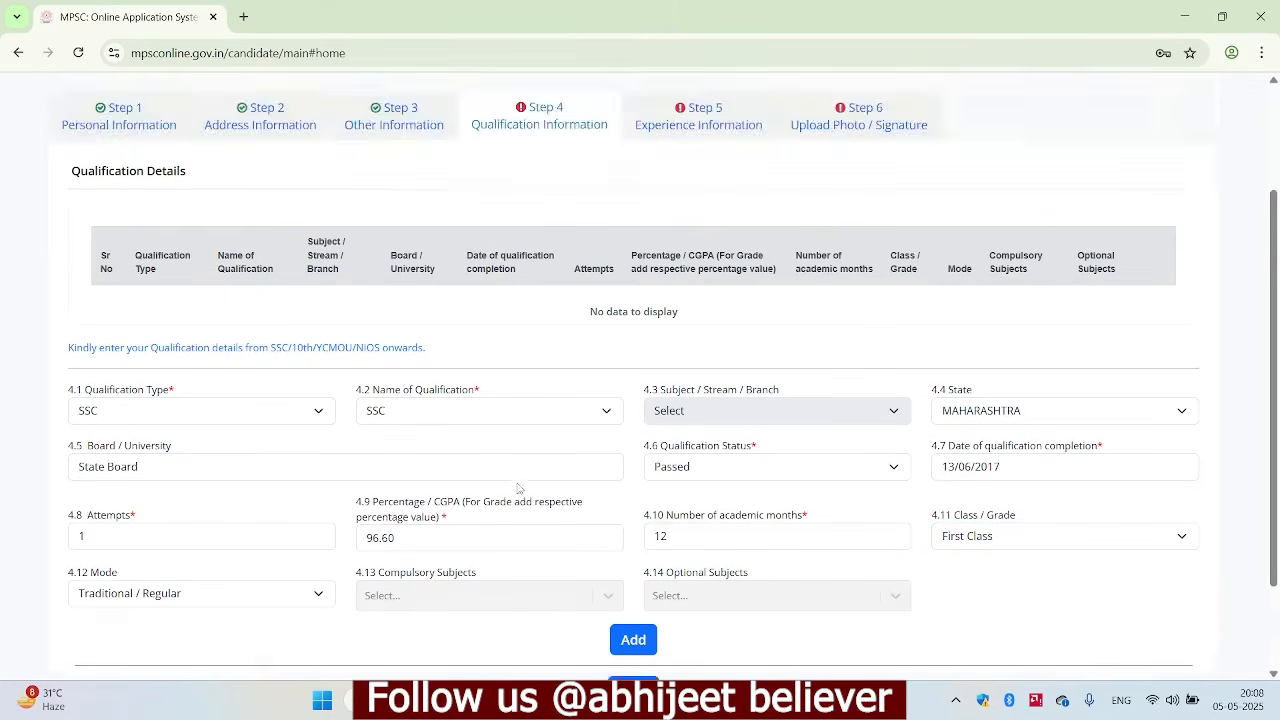
pyautogui.scroll(-1, 518, 488)
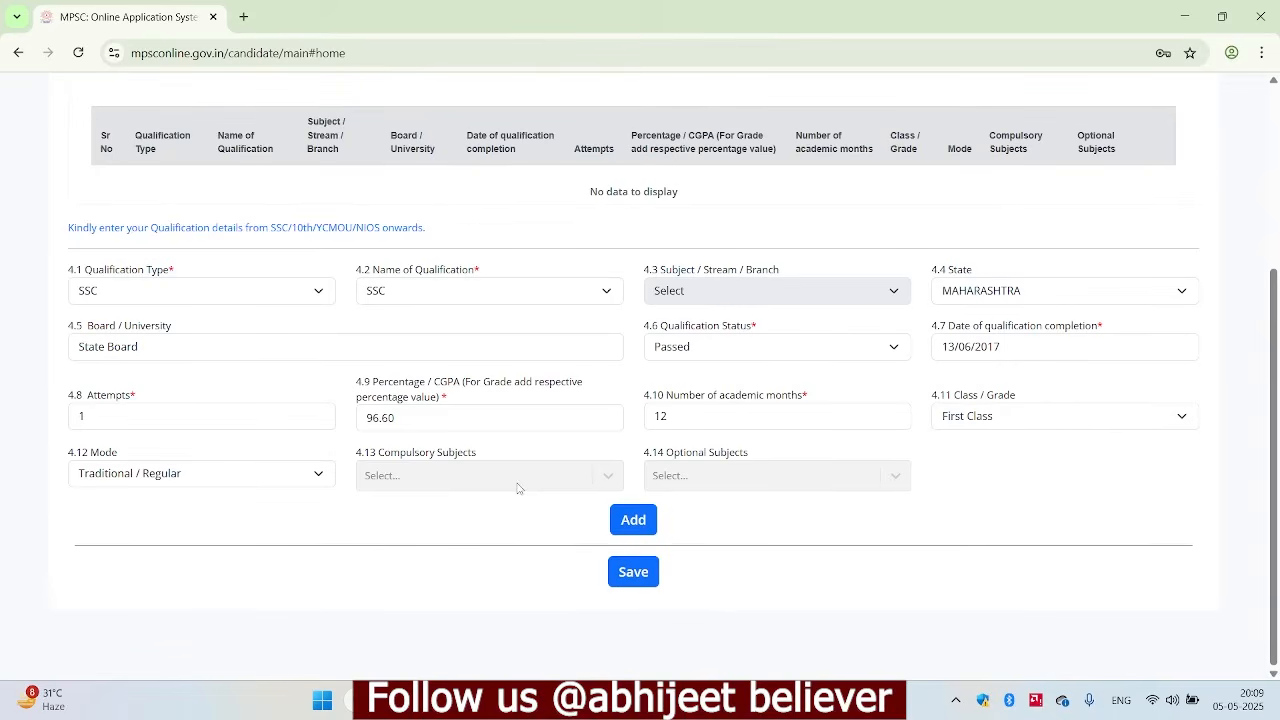
pyautogui.click(1043, 420)
pyautogui.click(1020, 500)
pyautogui.scroll(1, 517, 482)
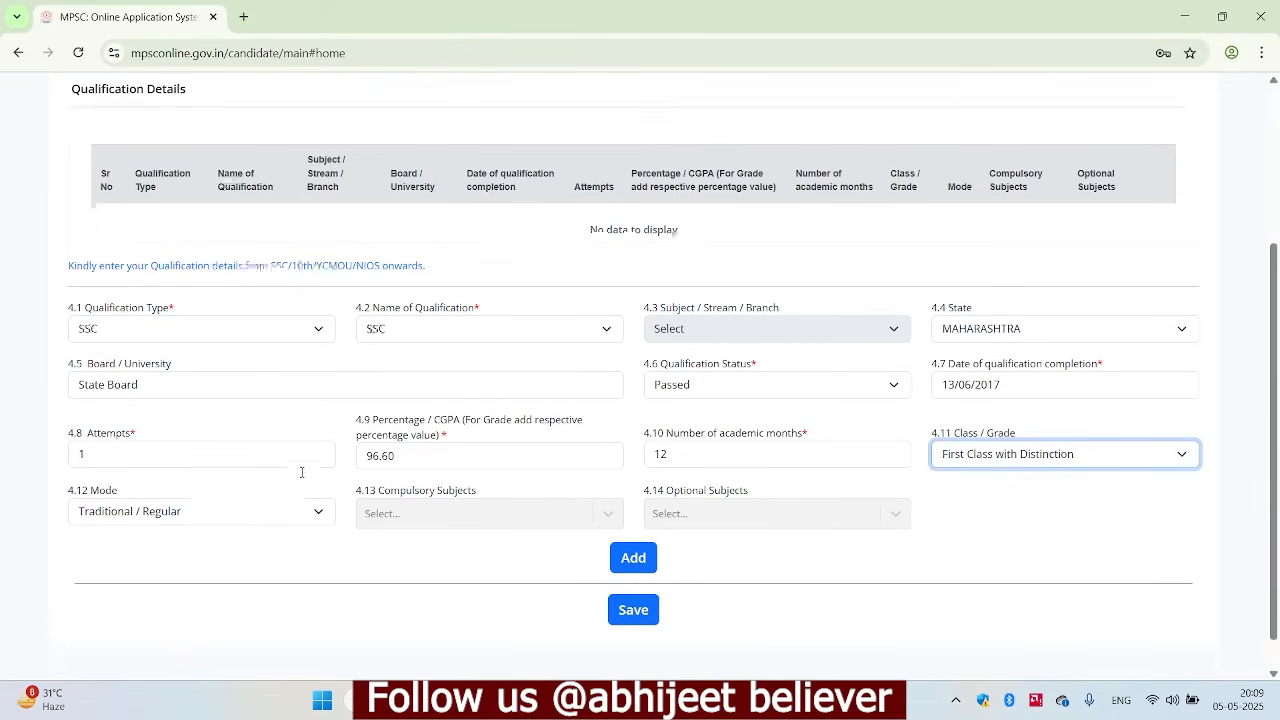
pyautogui.scroll(-1, 301, 472)
pyautogui.click(631, 527)
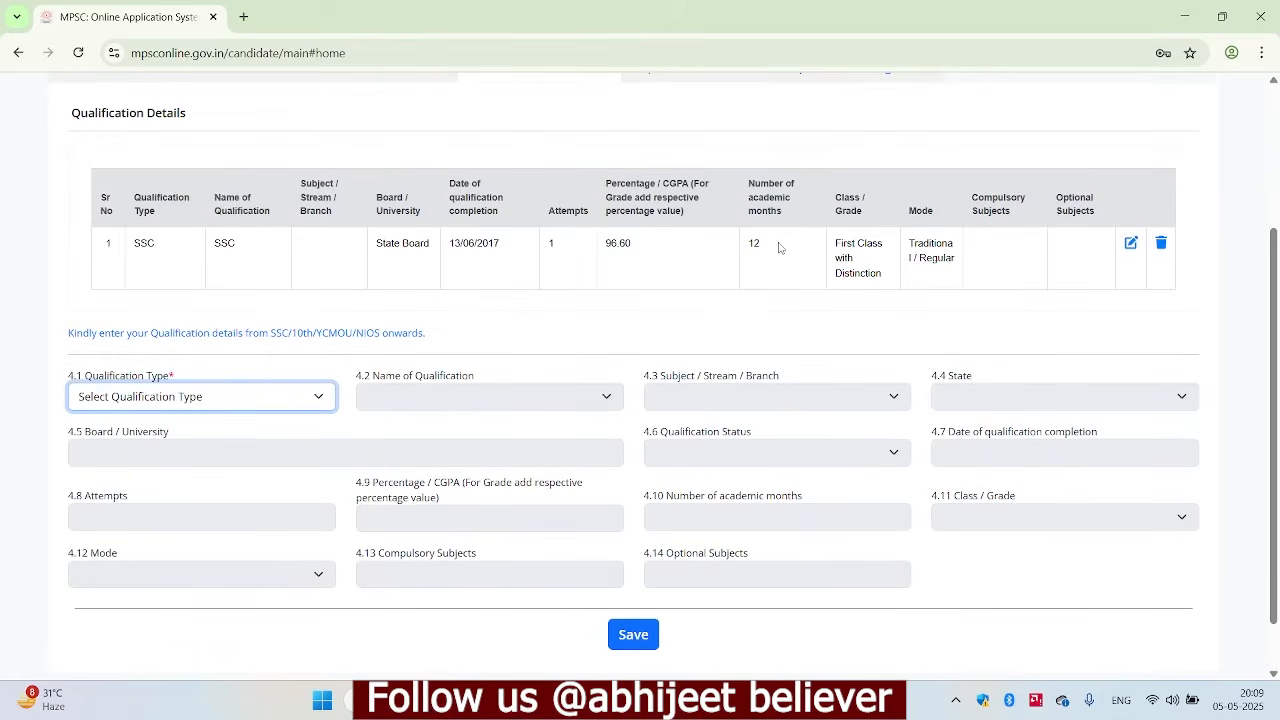
# Choose HSC as qualification type and name, with Science stream and MAHARASHTRA state.
pyautogui.click(200, 396)
pyautogui.click(150, 71)
pyautogui.click(486, 396)
pyautogui.click(400, 440)
pyautogui.click(881, 397)
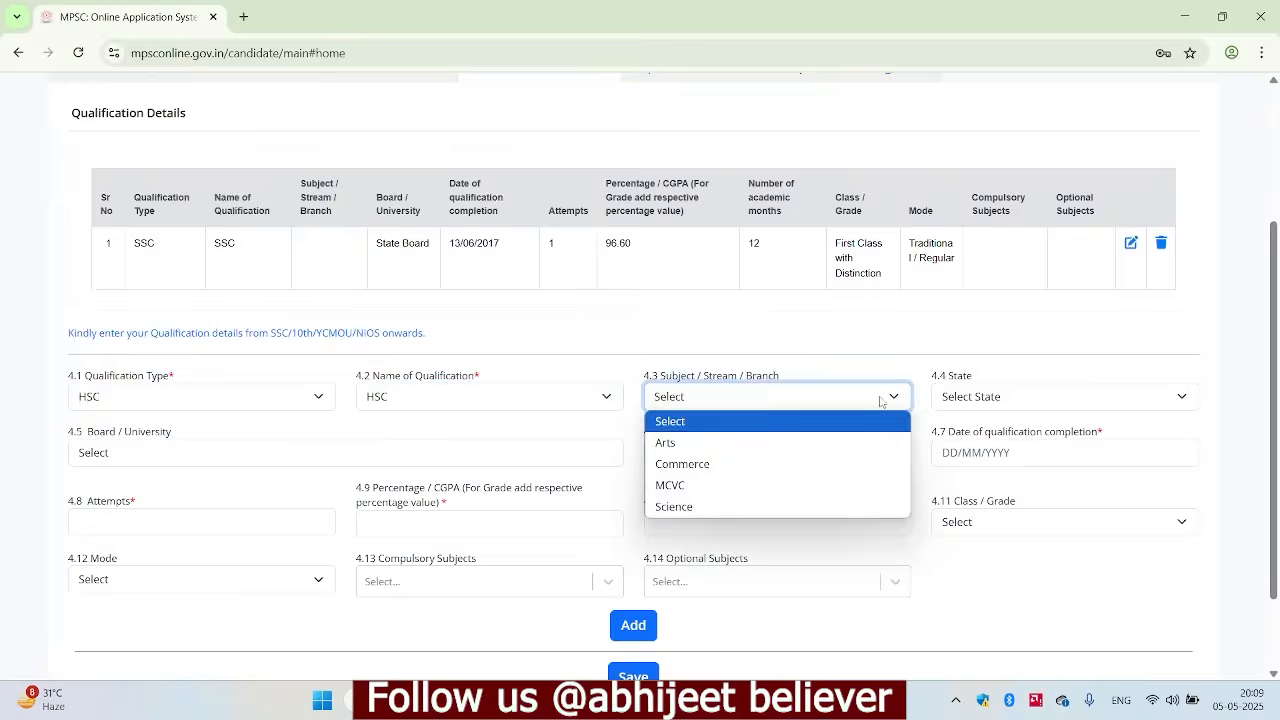
pyautogui.click(673, 506)
pyautogui.click(1064, 396)
pyautogui.scroll(-3, 1000, 280)
pyautogui.click(1014, 254)
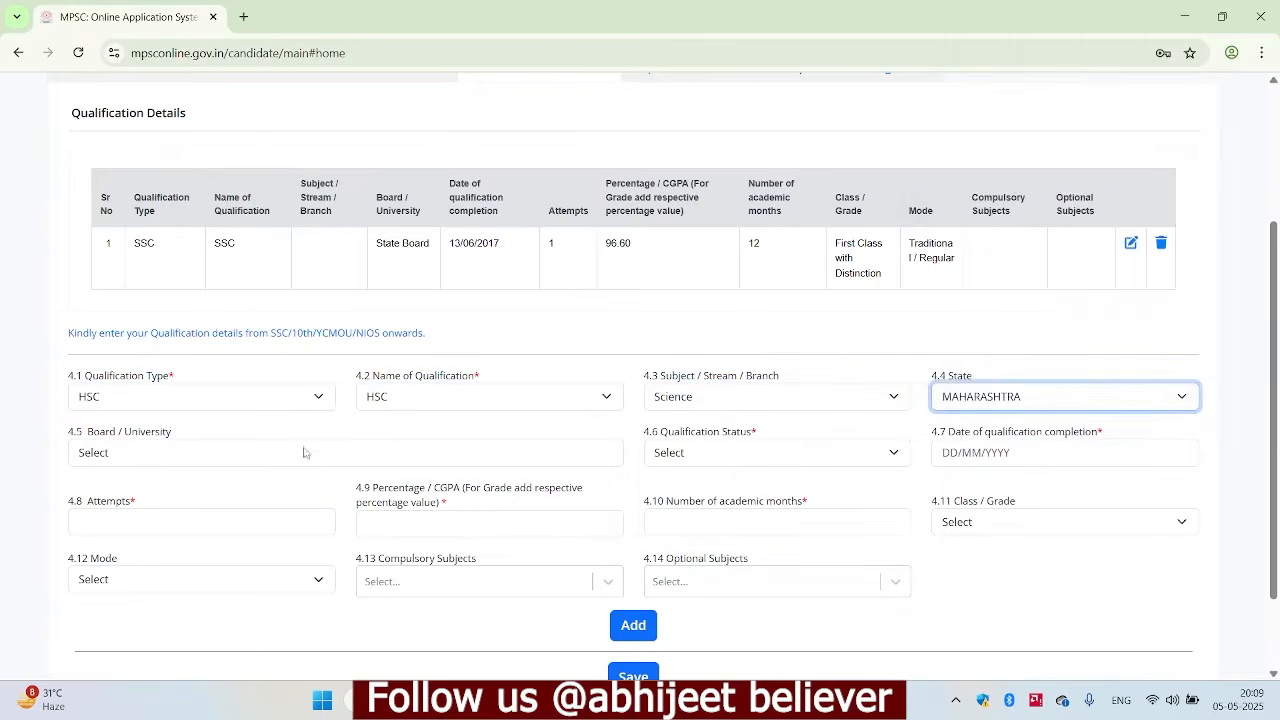
# Set the board to State Board, status Passed, and 1 attempt.
pyautogui.click(305, 452)
pyautogui.click(150, 485)
pyautogui.click(770, 452)
pyautogui.click(700, 485)
pyautogui.click(987, 452)
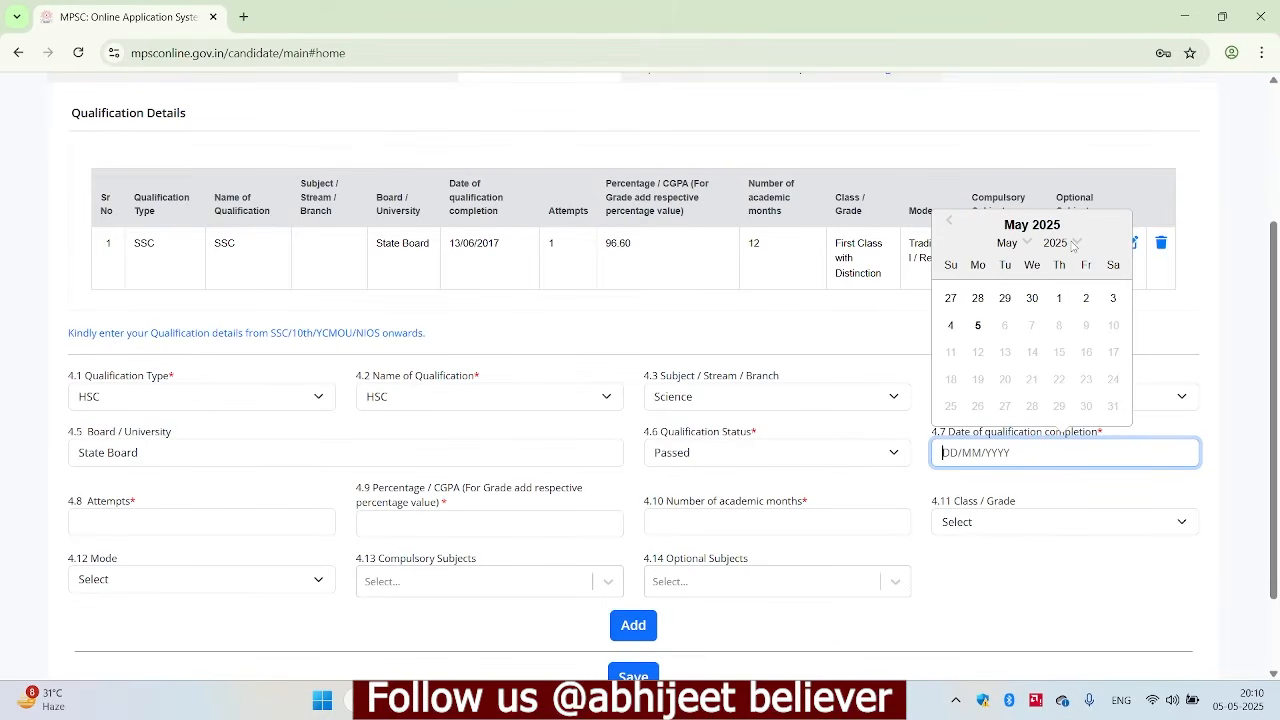
pyautogui.click(770, 452)
pyautogui.click(680, 485)
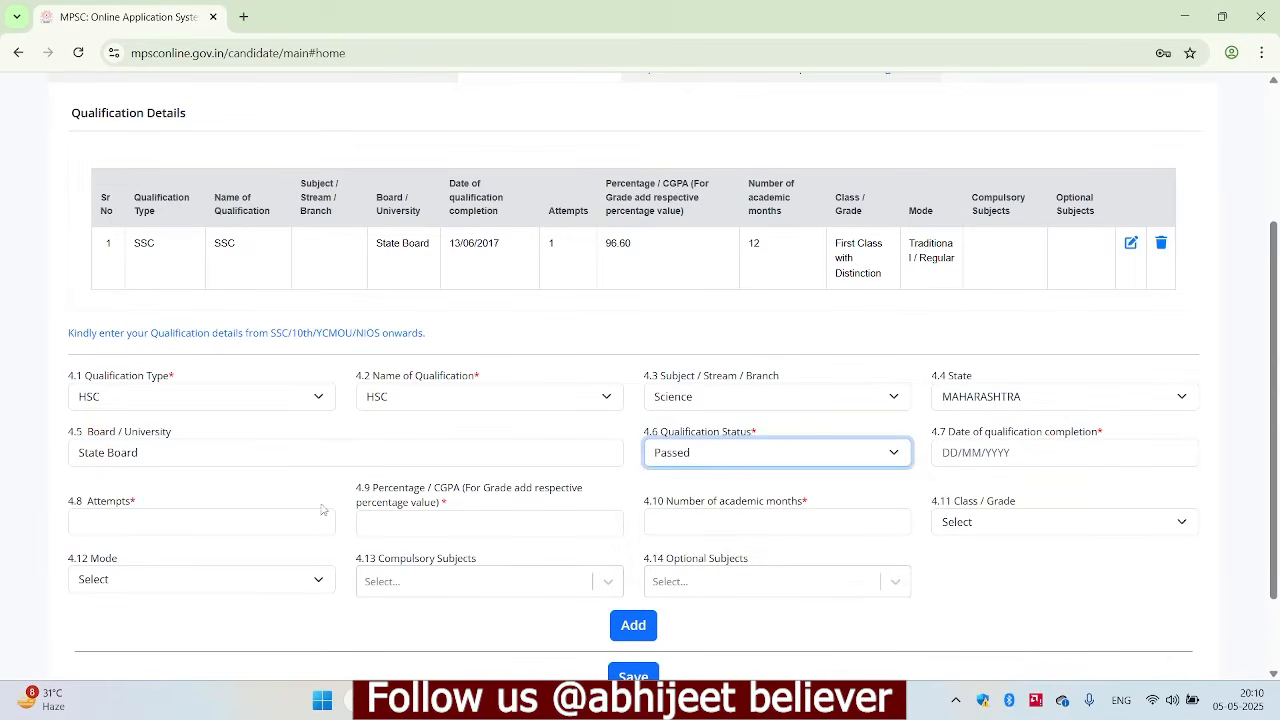
pyautogui.click(200, 521)
pyautogui.click(247, 578)
# Set the HSC completion date to 28/05/2019.
pyautogui.click(489, 523)
pyautogui.click(987, 452)
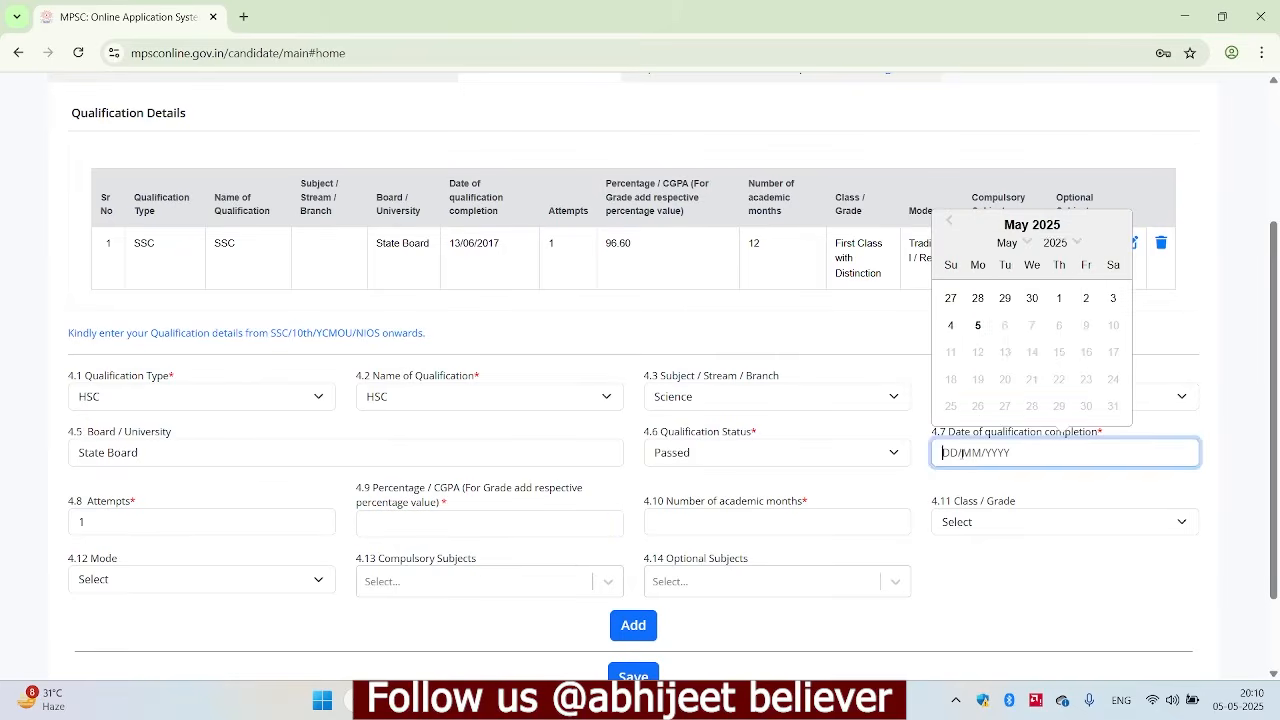
pyautogui.click(1060, 243)
pyautogui.scroll(-1, 1041, 330)
pyautogui.click(1031, 344)
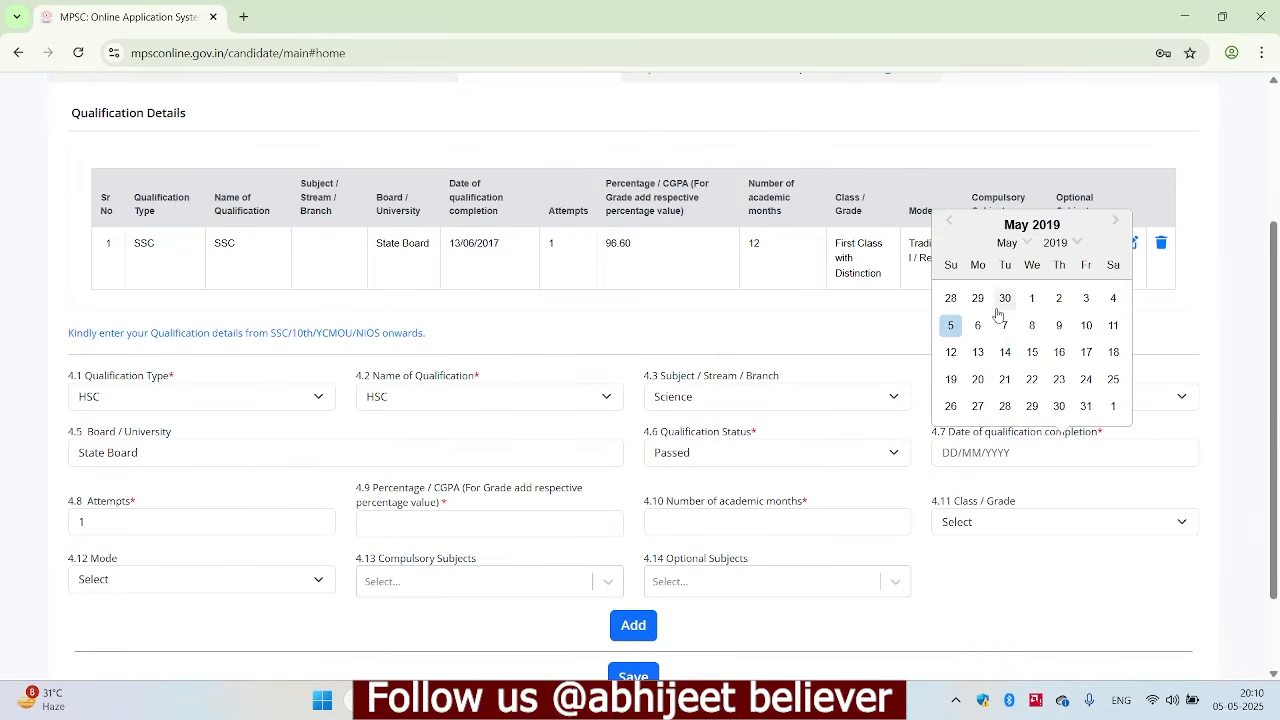
pyautogui.click(1006, 406)
# Enter 73.38 as the percentage and 12 academic months.
pyautogui.click(520, 525)
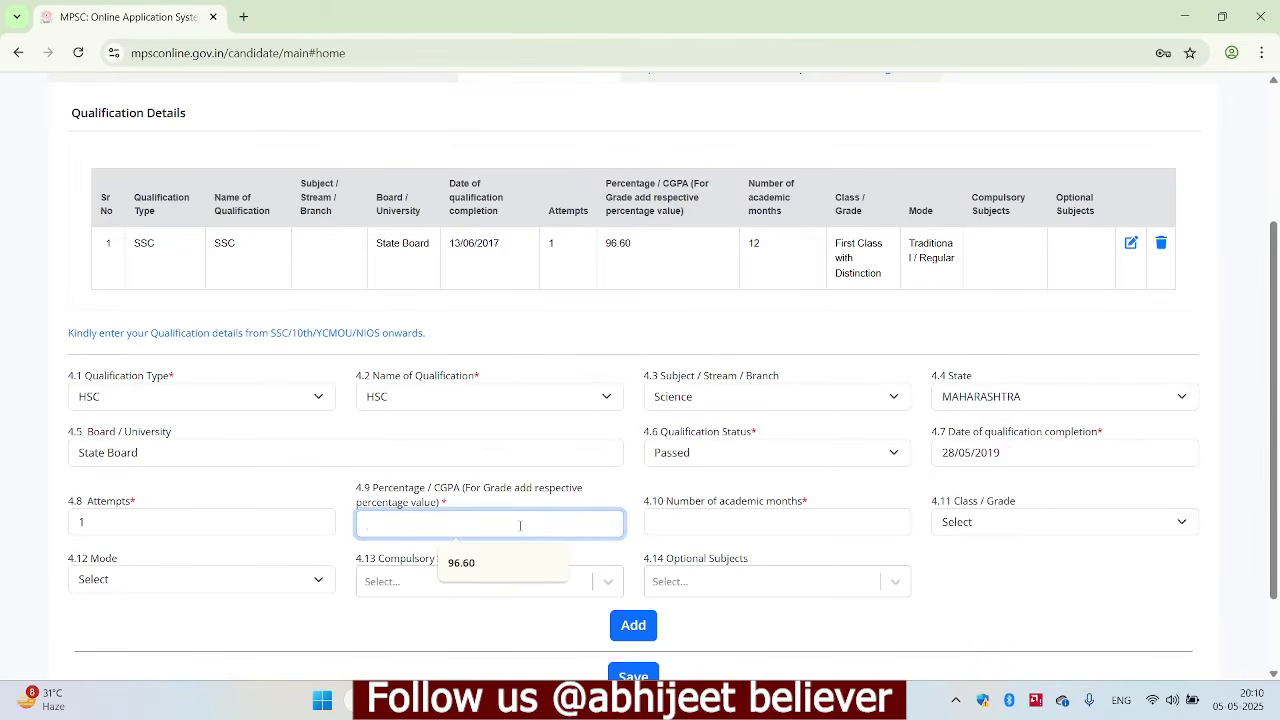
pyautogui.write('7')
pyautogui.press('BackSpace')
pyautogui.write('73')
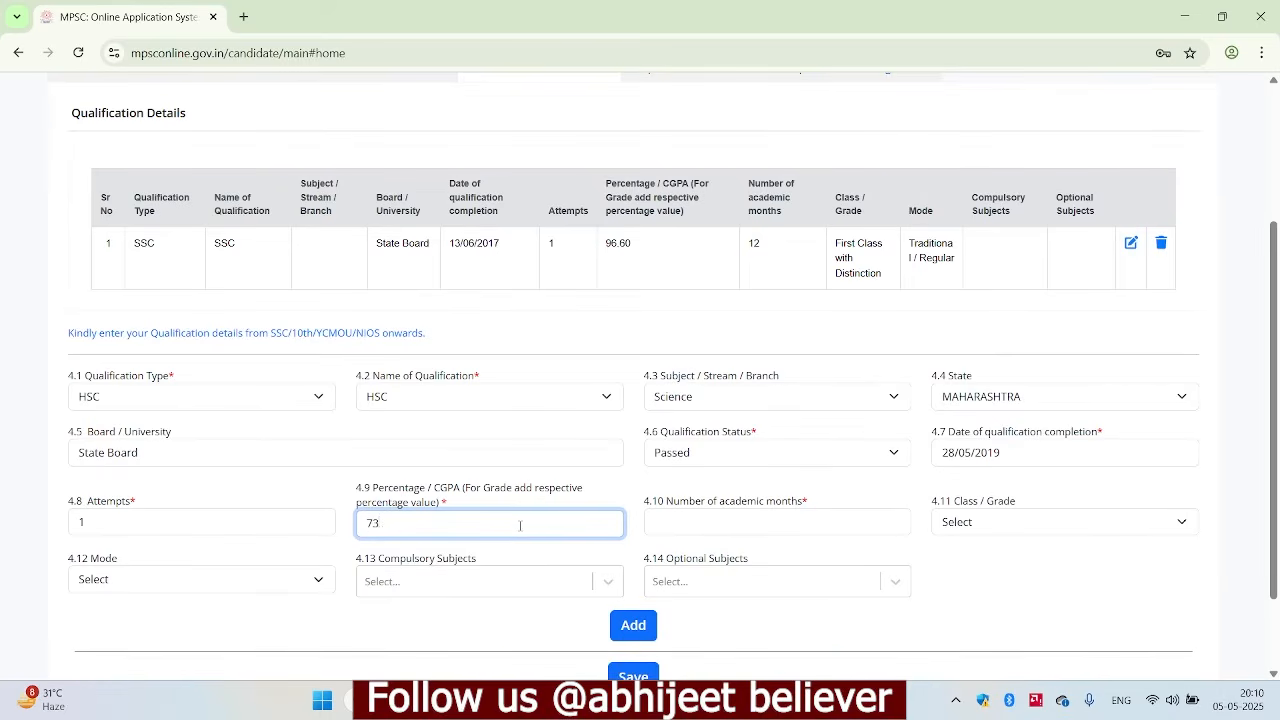
pyautogui.write('.38')
pyautogui.click(805, 527)
pyautogui.write('12')
# Set grade to First Class with Distinction and study mode to Traditional / Regular.
pyautogui.click(966, 522)
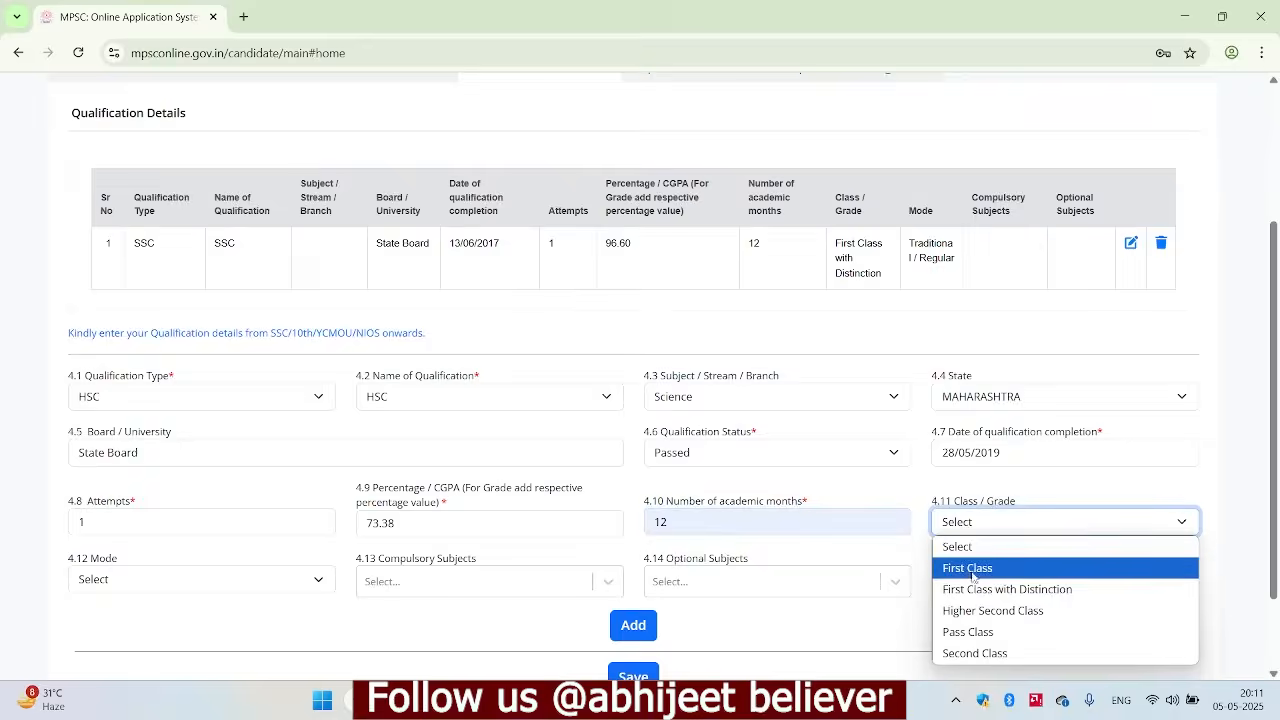
pyautogui.click(982, 569)
pyautogui.click(313, 581)
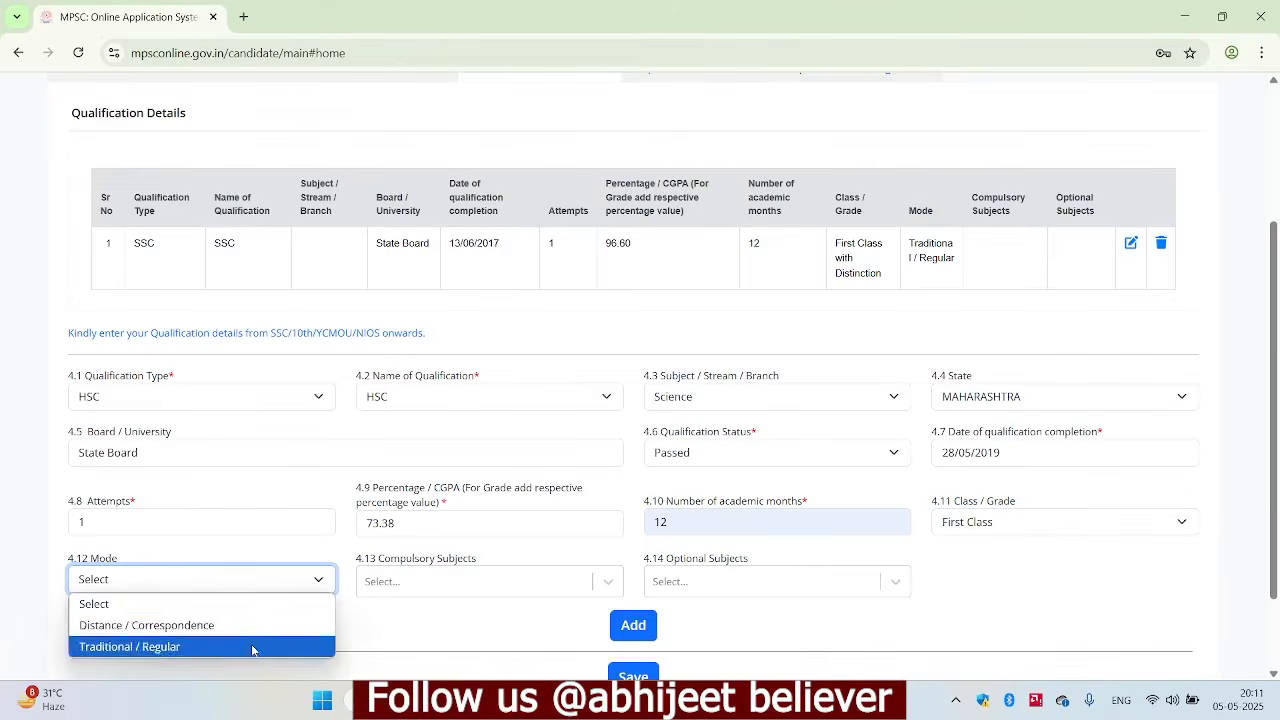
pyautogui.click(251, 646)
pyautogui.click(962, 528)
pyautogui.click(1005, 588)
# Add Science as the compulsory subject.
pyautogui.click(594, 583)
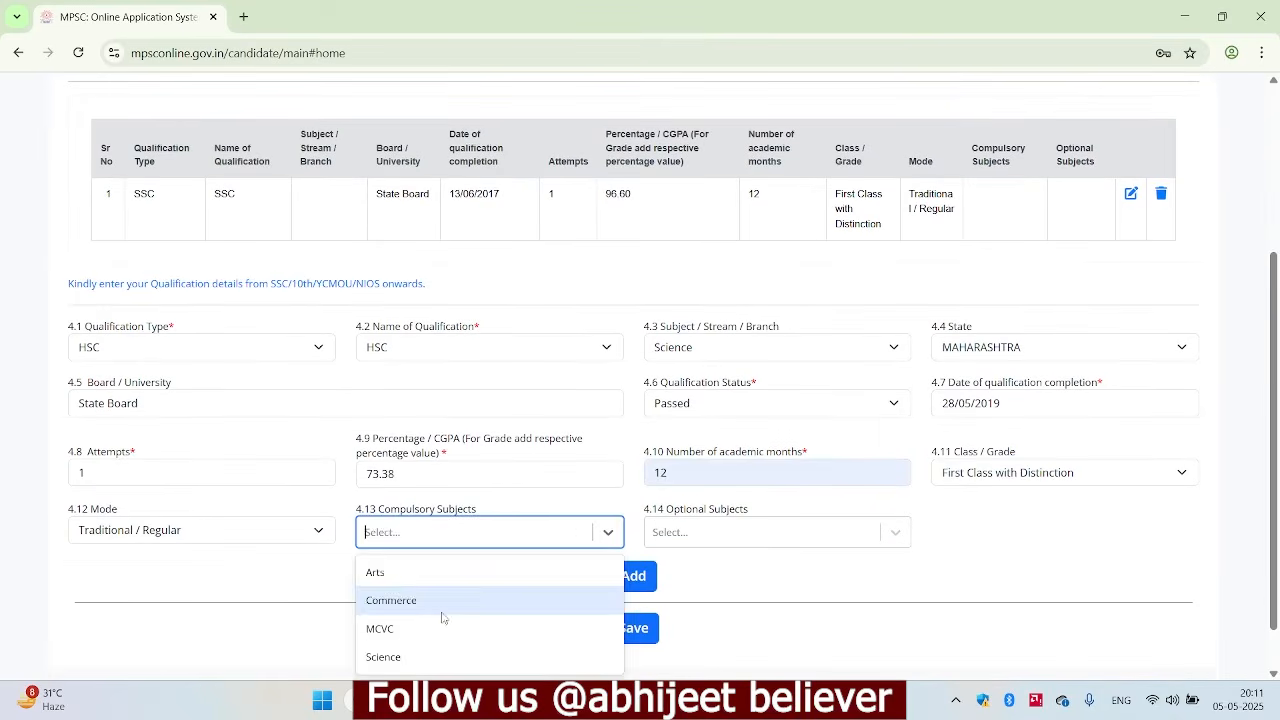
pyautogui.click(400, 655)
pyautogui.click(609, 534)
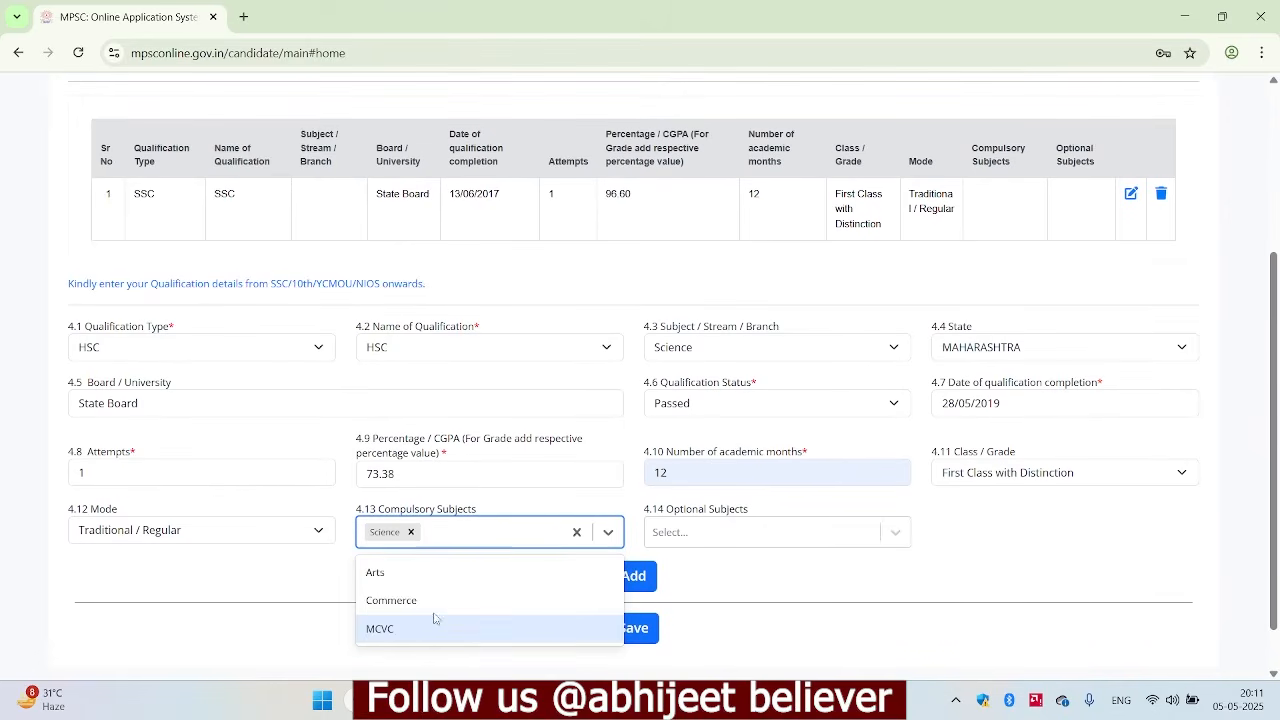
pyautogui.write('hdjj')
pyautogui.press('BackSpace')
pyautogui.press('BackSpace')
pyautogui.press('BackSpace')
pyautogui.press('BackSpace')
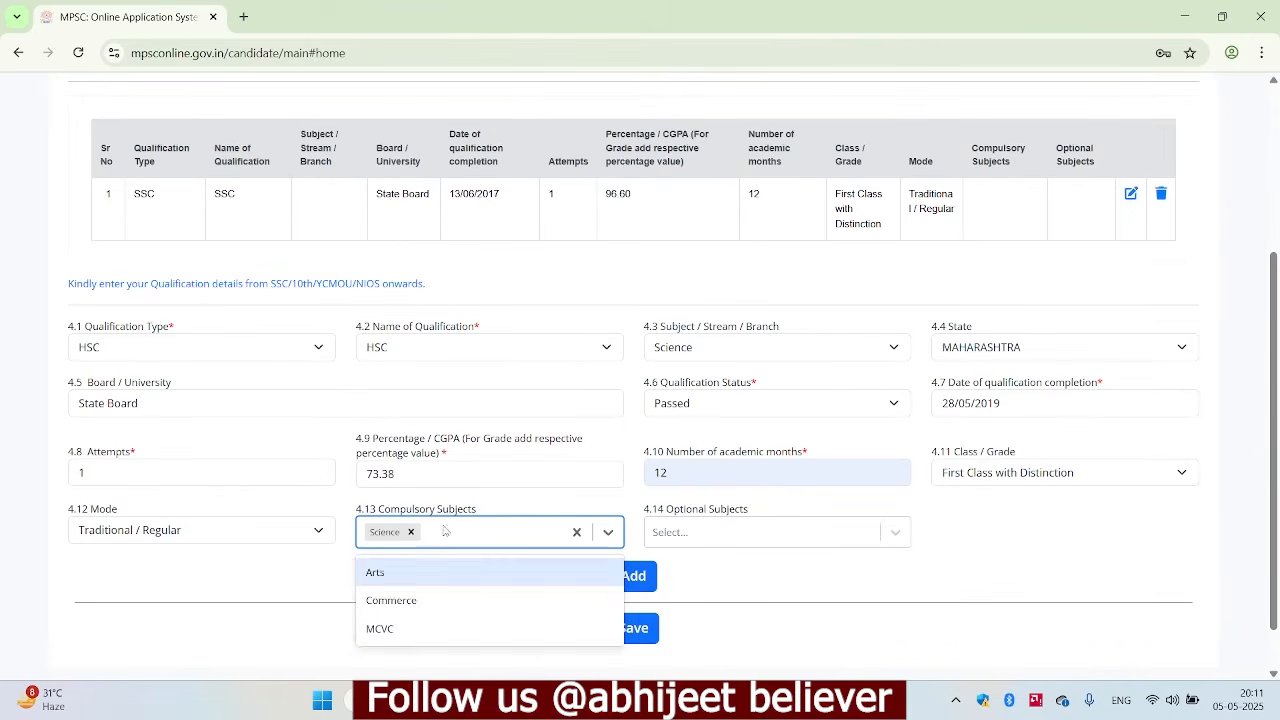
pyautogui.click(457, 531)
# Leave optional subjects empty and add the HSC row to the qualification table.
pyautogui.click(676, 534)
pyautogui.write('mnvh')
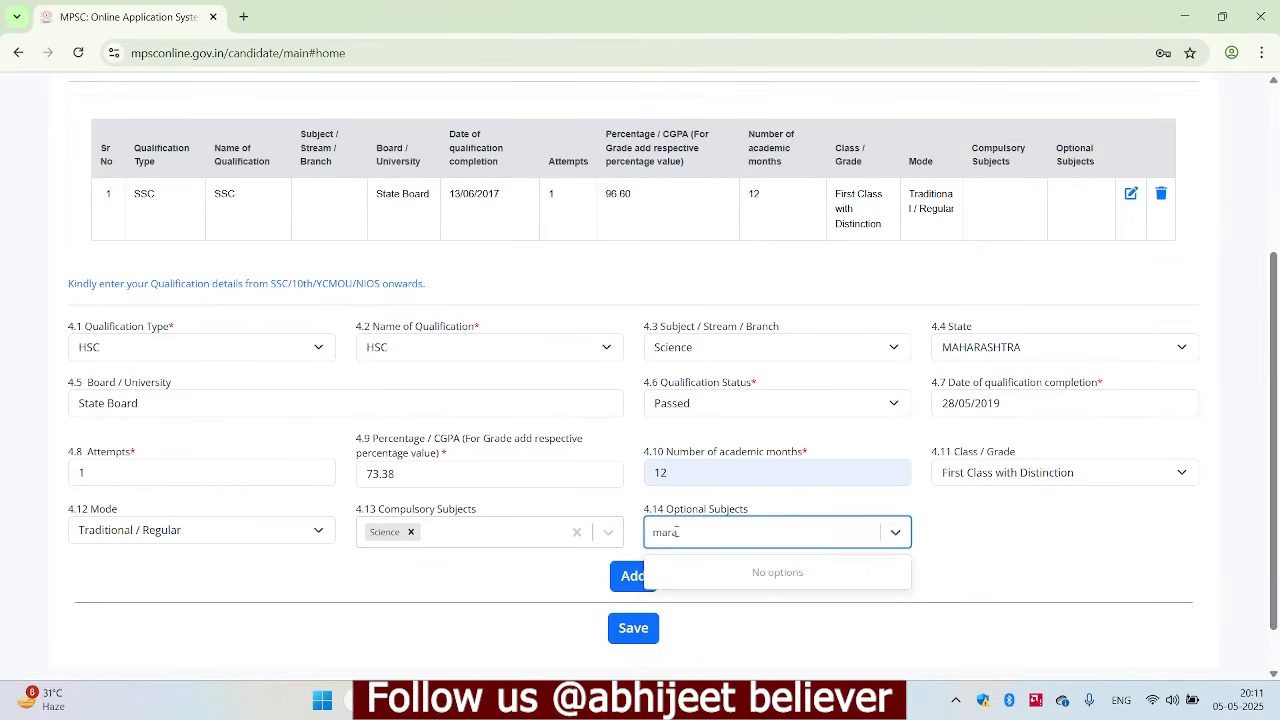
pyautogui.click(1016, 535)
pyautogui.click(760, 532)
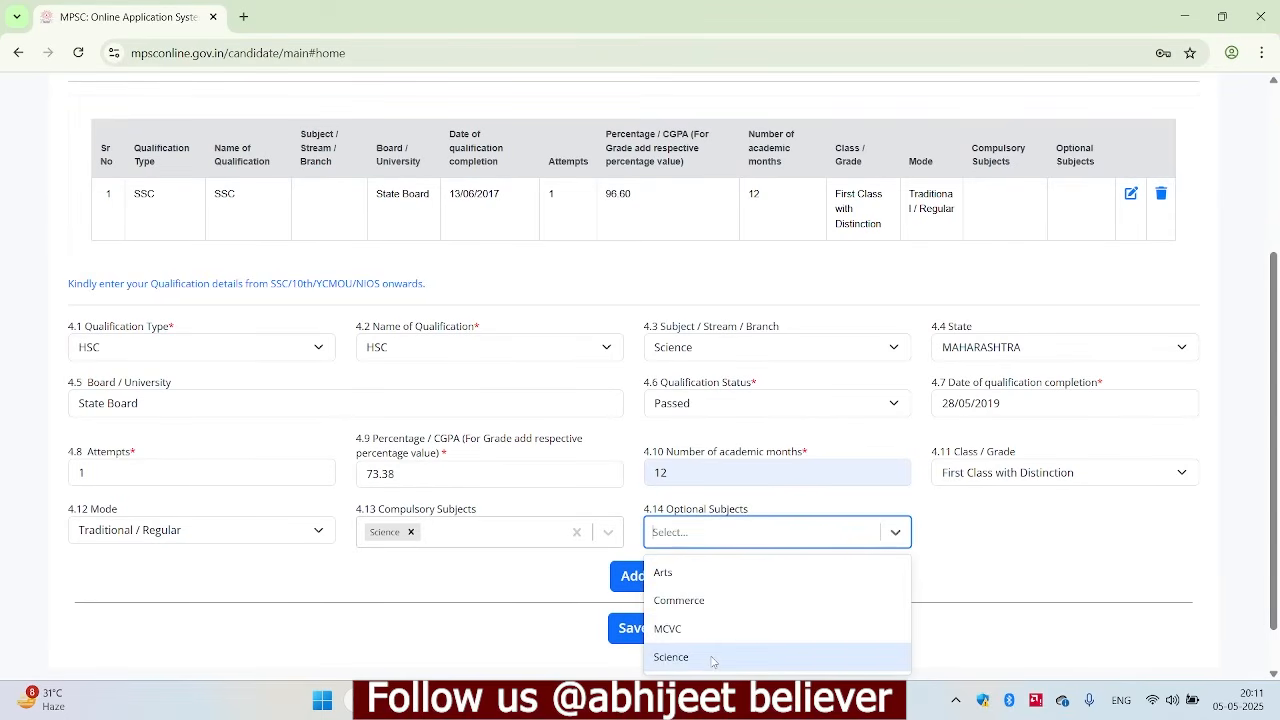
pyautogui.click(712, 657)
pyautogui.click(866, 533)
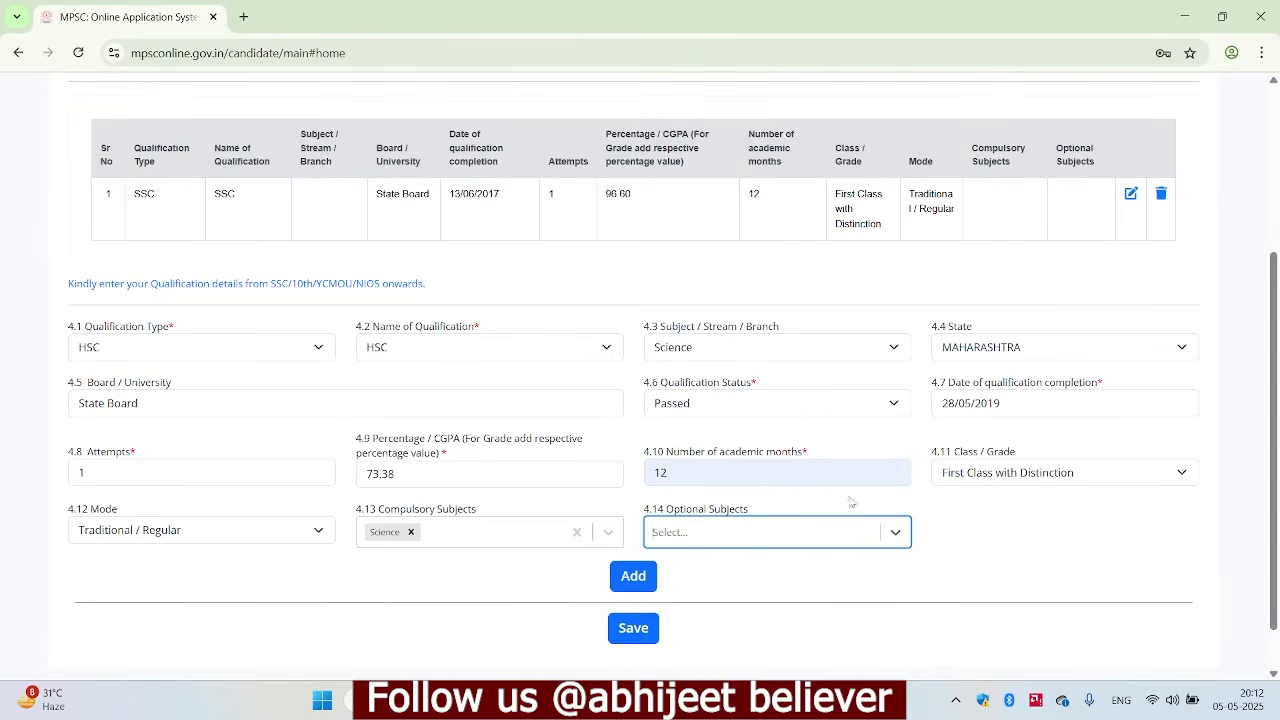
pyautogui.click(633, 576)
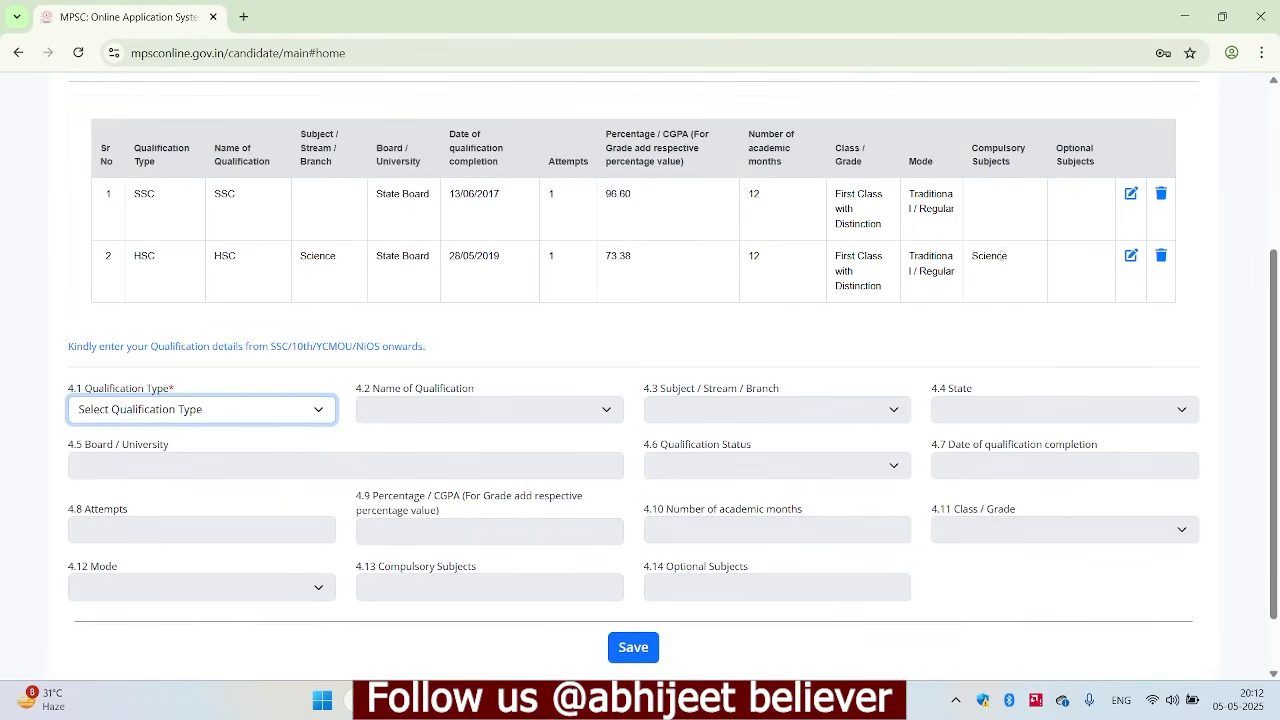
# Choose Graduate, B.V.Sc. & A.H., with subject Animal Husbandry & Veterinary Science.
pyautogui.click(316, 412)
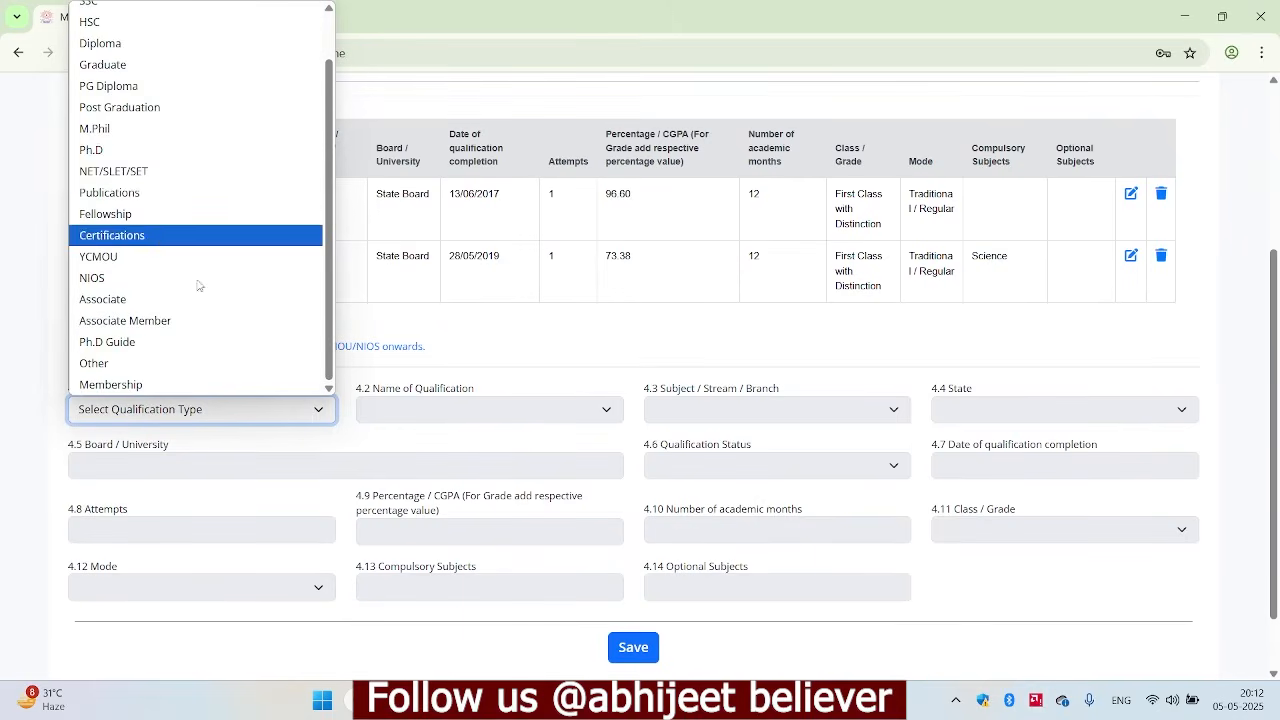
pyautogui.click(110, 91)
pyautogui.click(450, 410)
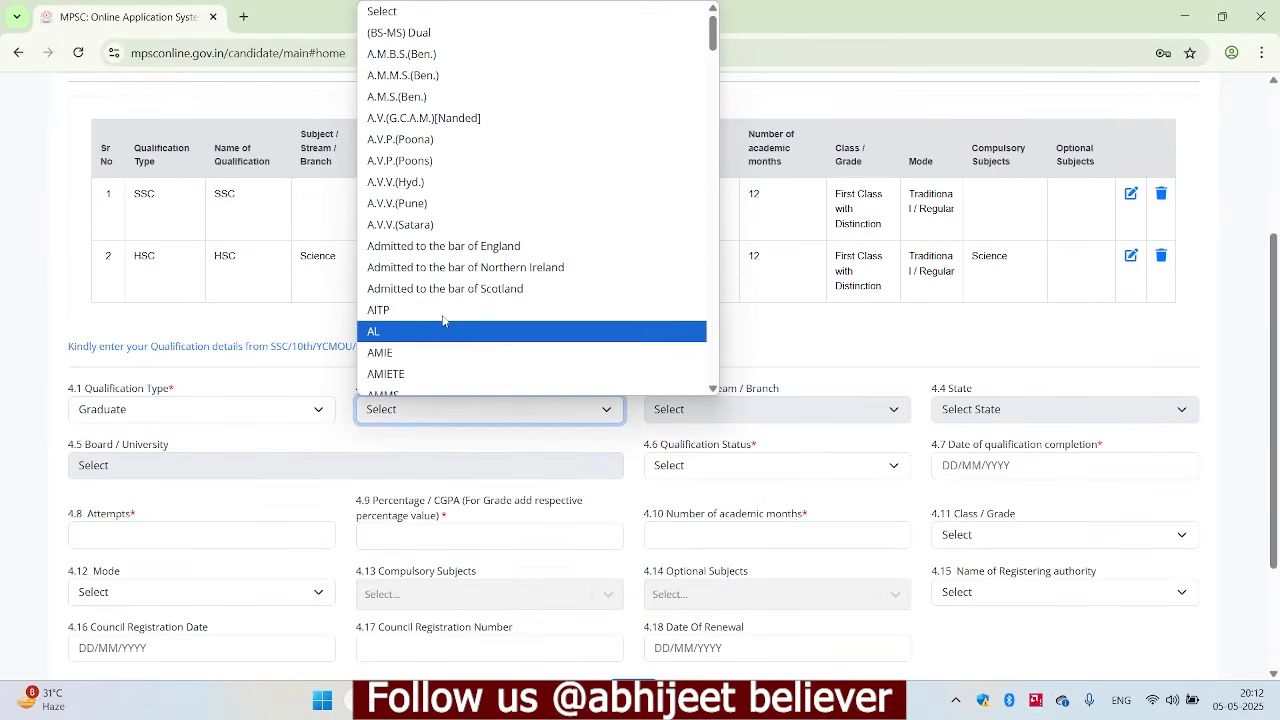
pyautogui.scroll(-15, 443, 320)
pyautogui.scroll(3, 445, 310)
pyautogui.scroll(-3, 448, 300)
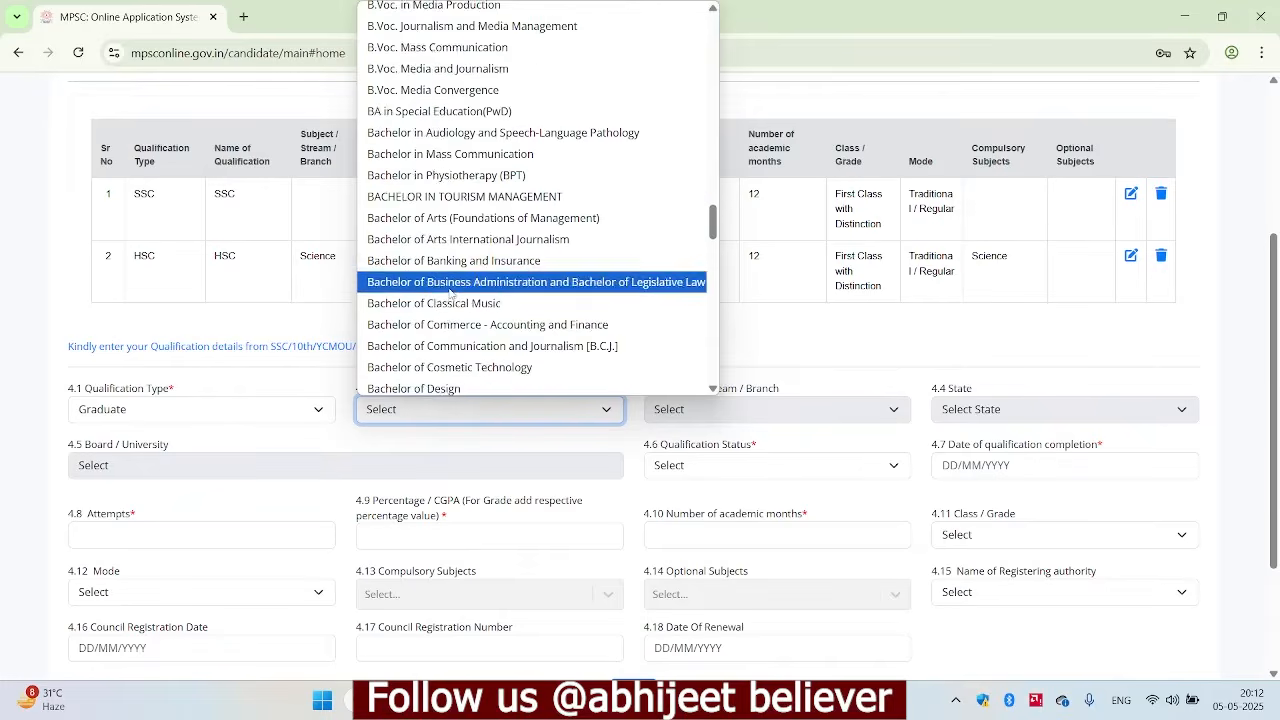
pyautogui.scroll(-10, 450, 292)
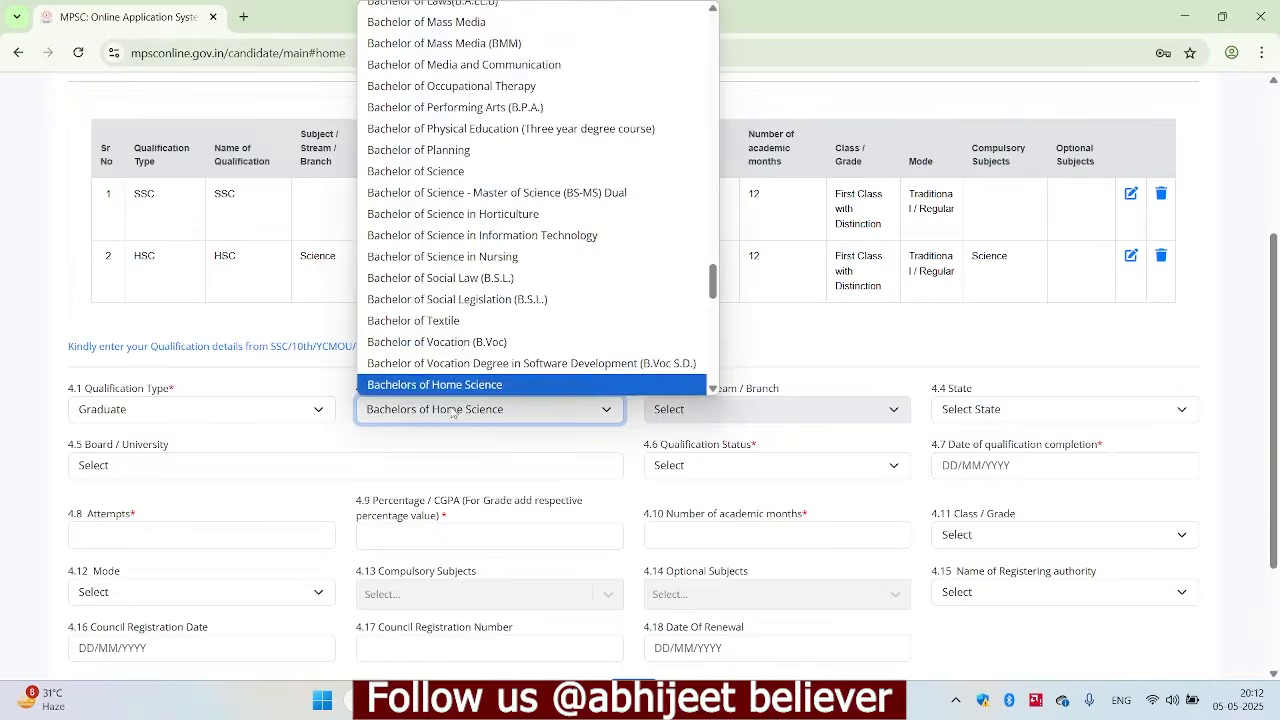
pyautogui.scroll(-3, 449, 360)
pyautogui.scroll(-3, 460, 291)
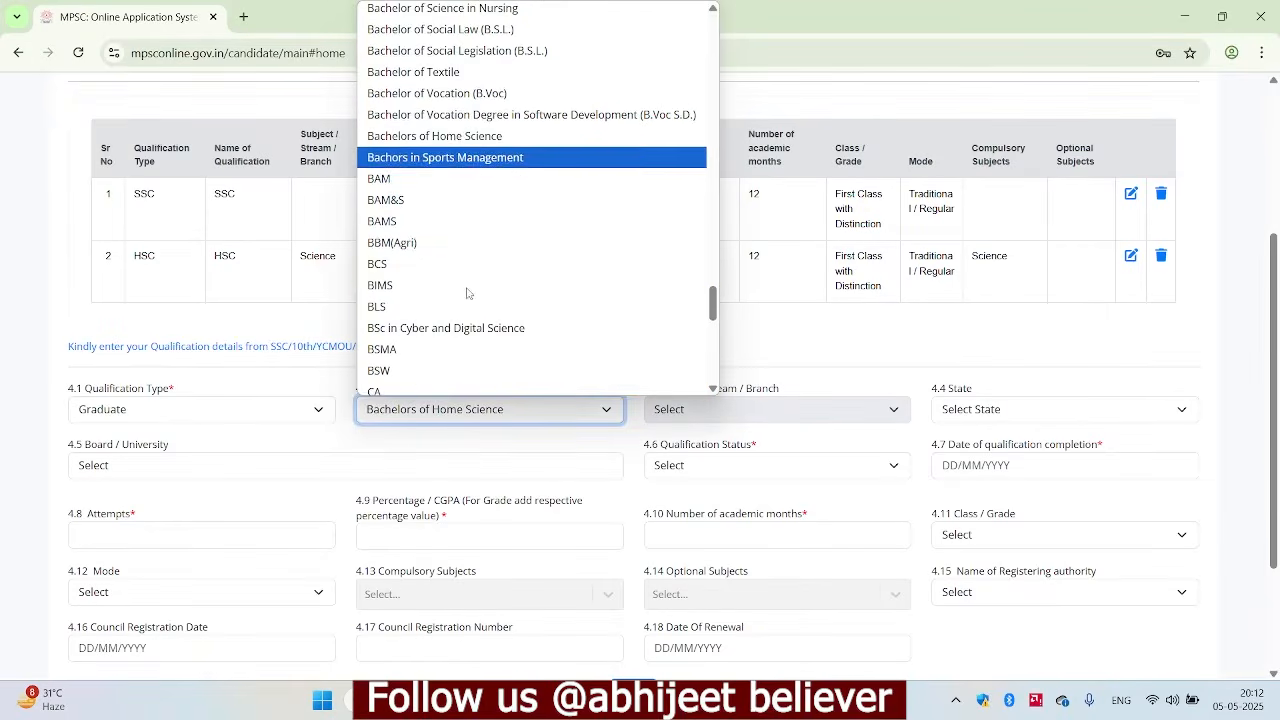
pyautogui.scroll(-8, 403, 340)
pyautogui.scroll(20, 404, 357)
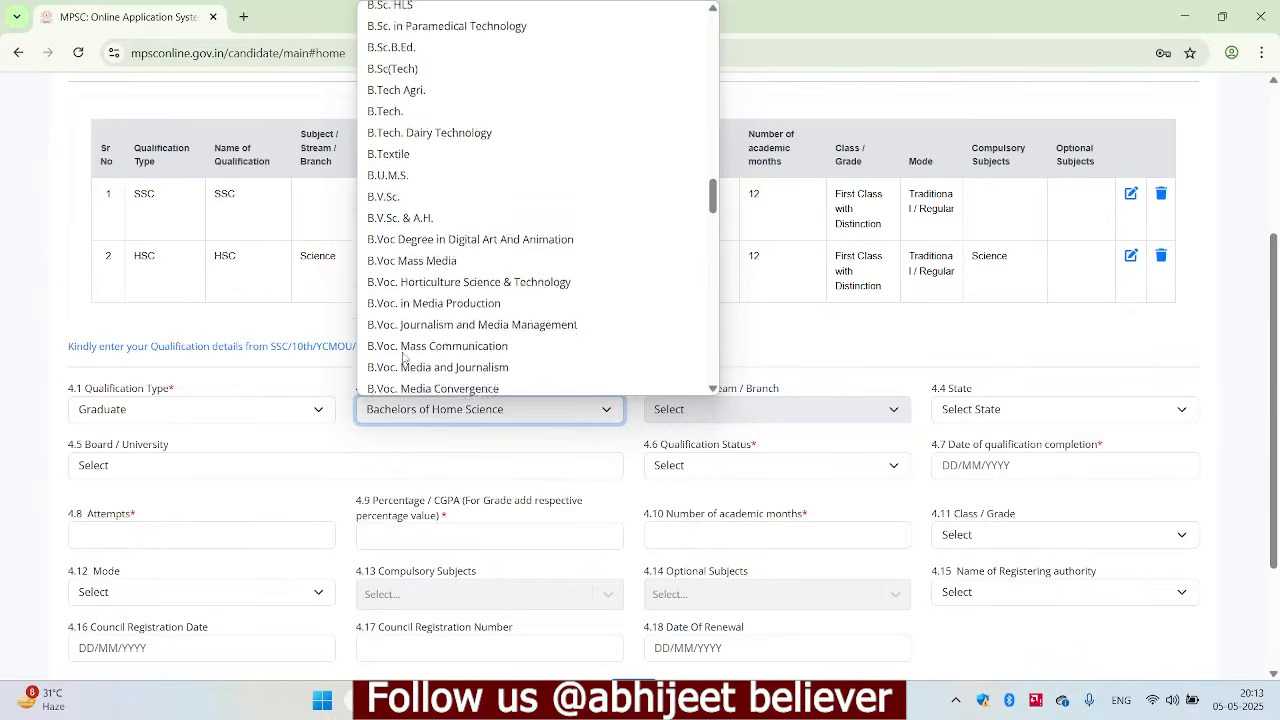
pyautogui.click(410, 218)
pyautogui.click(705, 409)
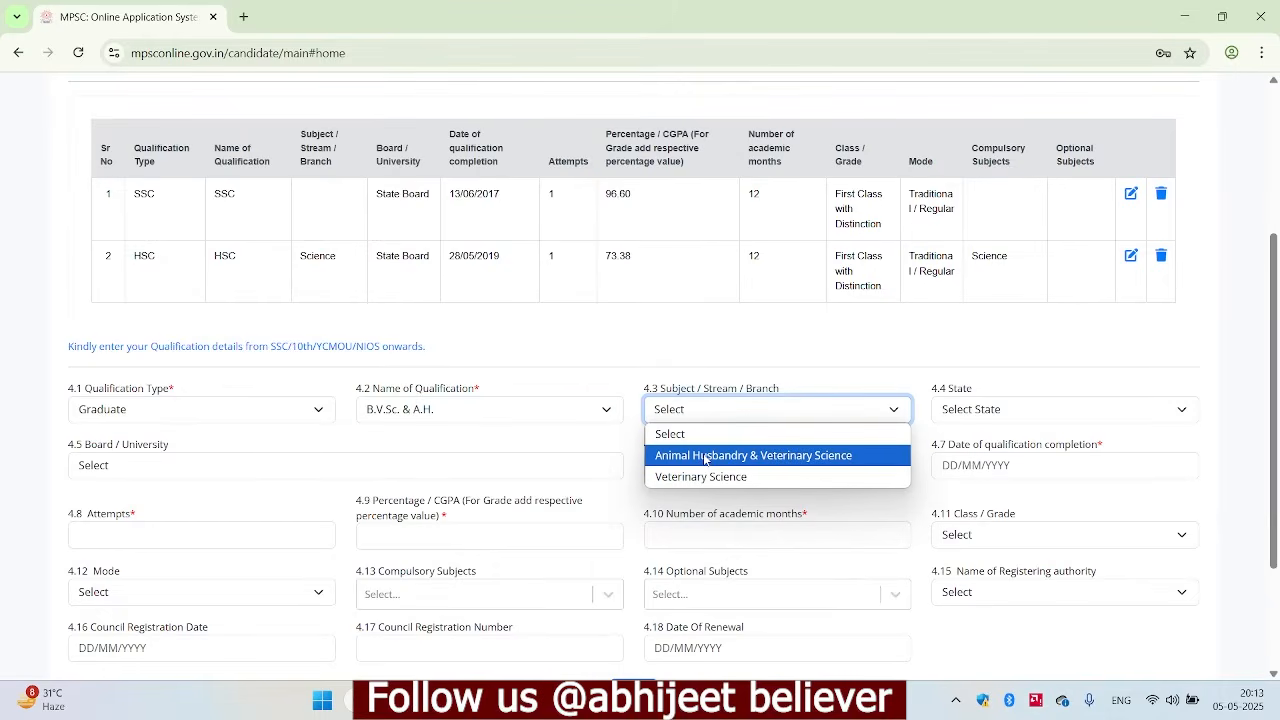
pyautogui.click(705, 455)
# Set state MAHARASHTRA, Maharashtra Animal and Fishery Sciences University, and status Passed.
pyautogui.click(1000, 409)
pyautogui.scroll(-1, 1005, 358)
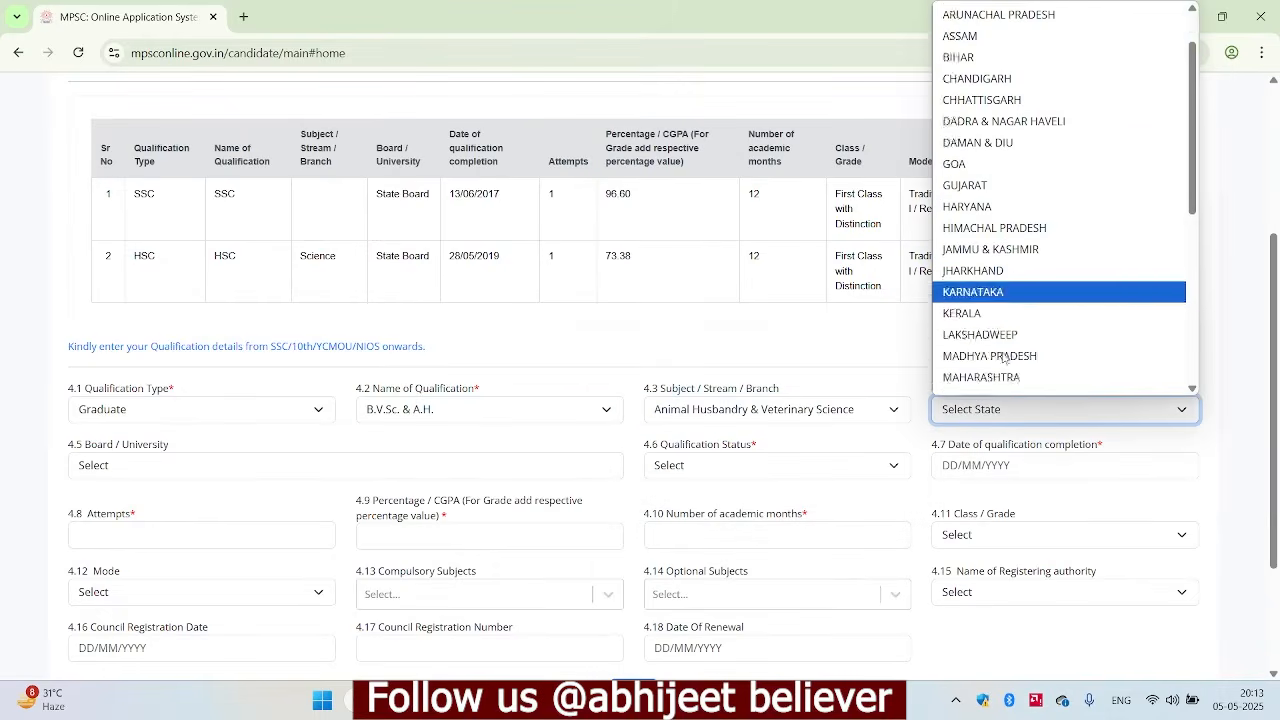
pyautogui.click(985, 372)
pyautogui.click(455, 466)
pyautogui.scroll(-15, 330, 330)
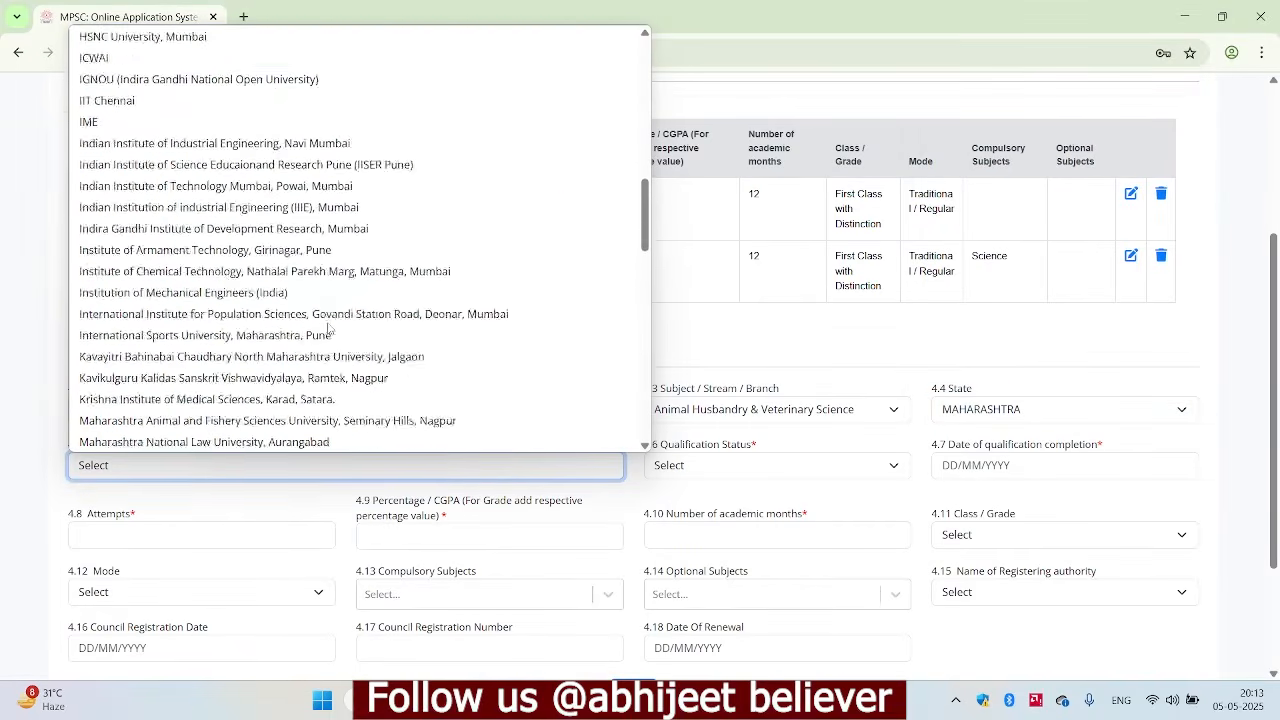
pyautogui.scroll(-5, 328, 328)
pyautogui.scroll(1, 283, 216)
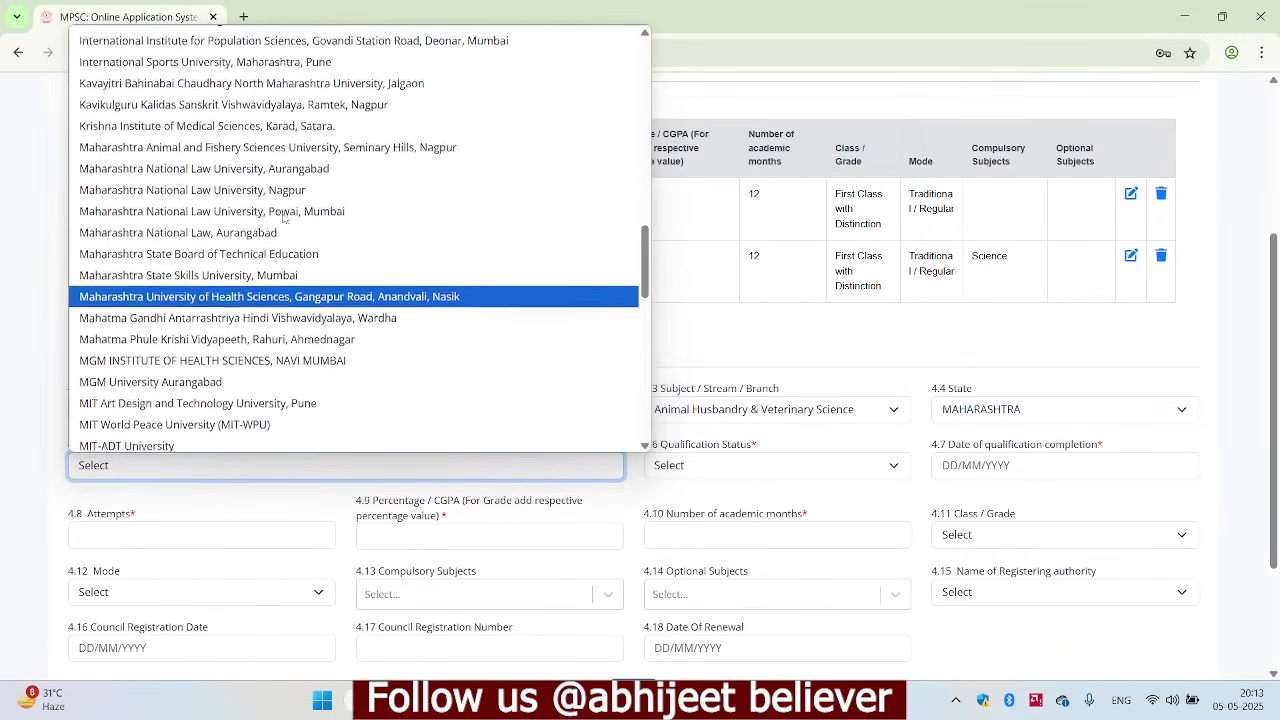
pyautogui.click(300, 155)
pyautogui.click(720, 468)
pyautogui.click(790, 511)
# Set completion date 31/01/2025, 1 attempt, and 66 academic months.
pyautogui.click(1000, 465)
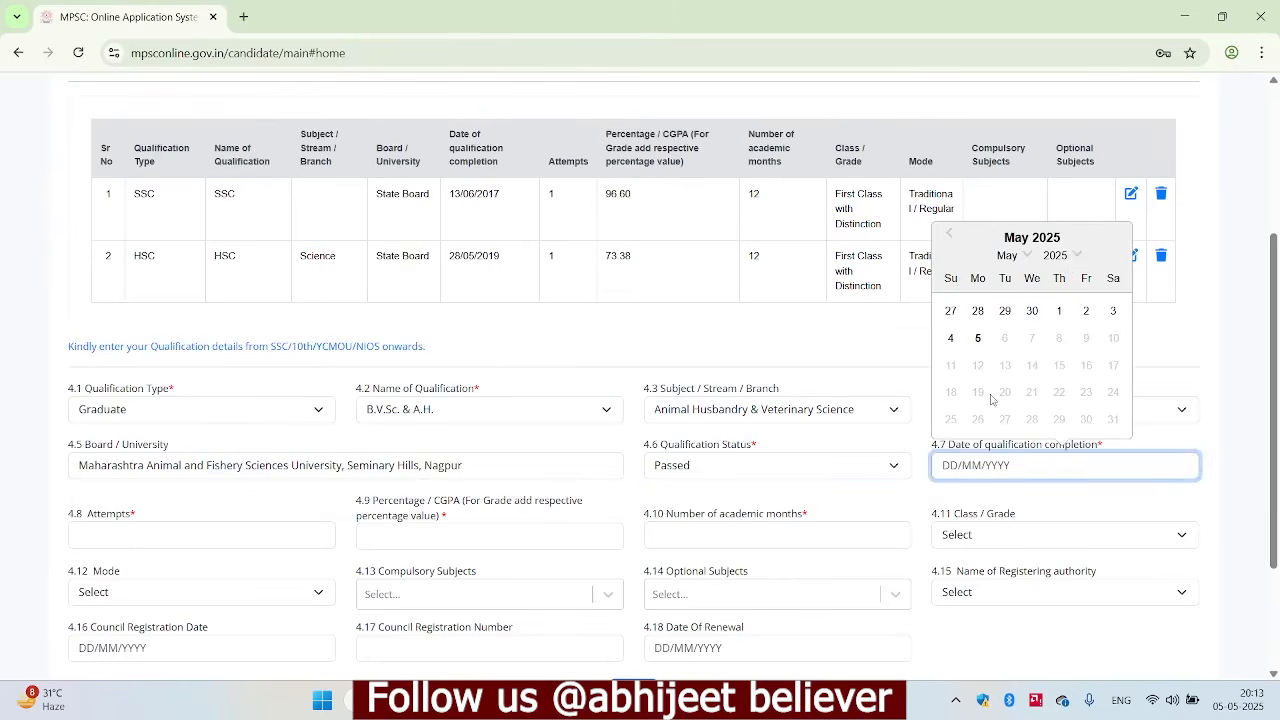
pyautogui.click(1030, 257)
pyautogui.click(1086, 419)
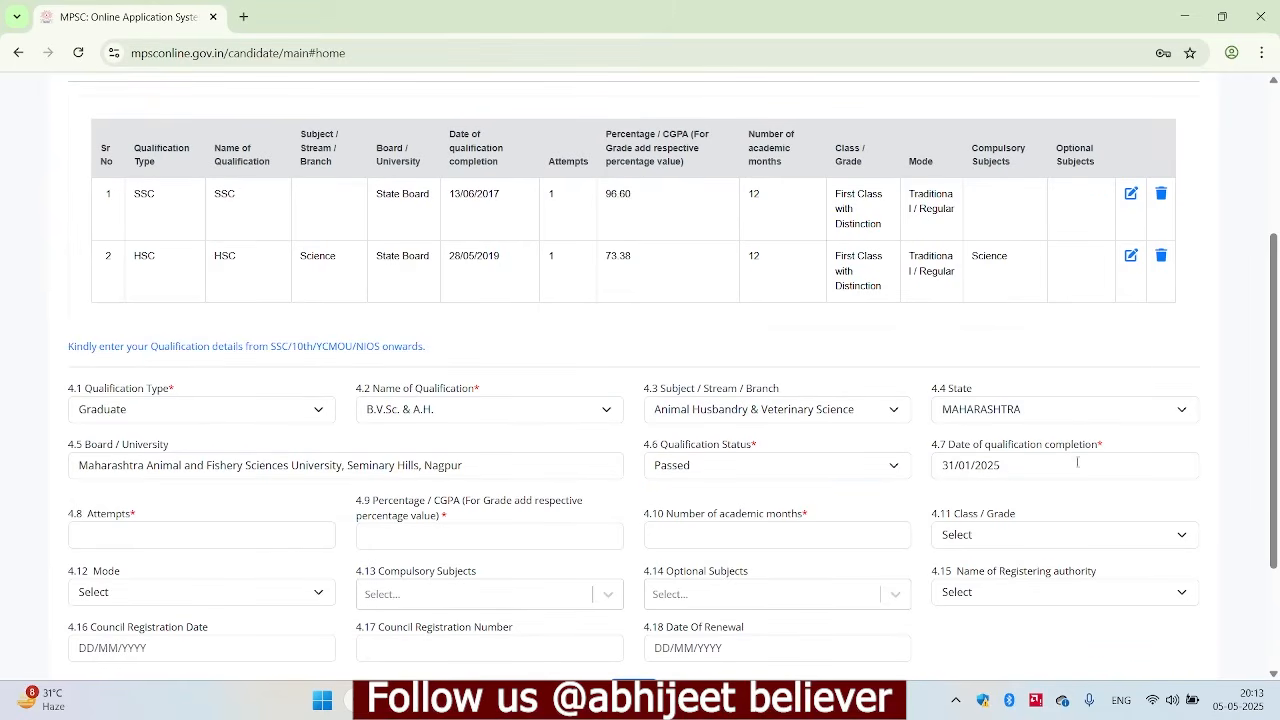
pyautogui.click(140, 535)
pyautogui.write('1')
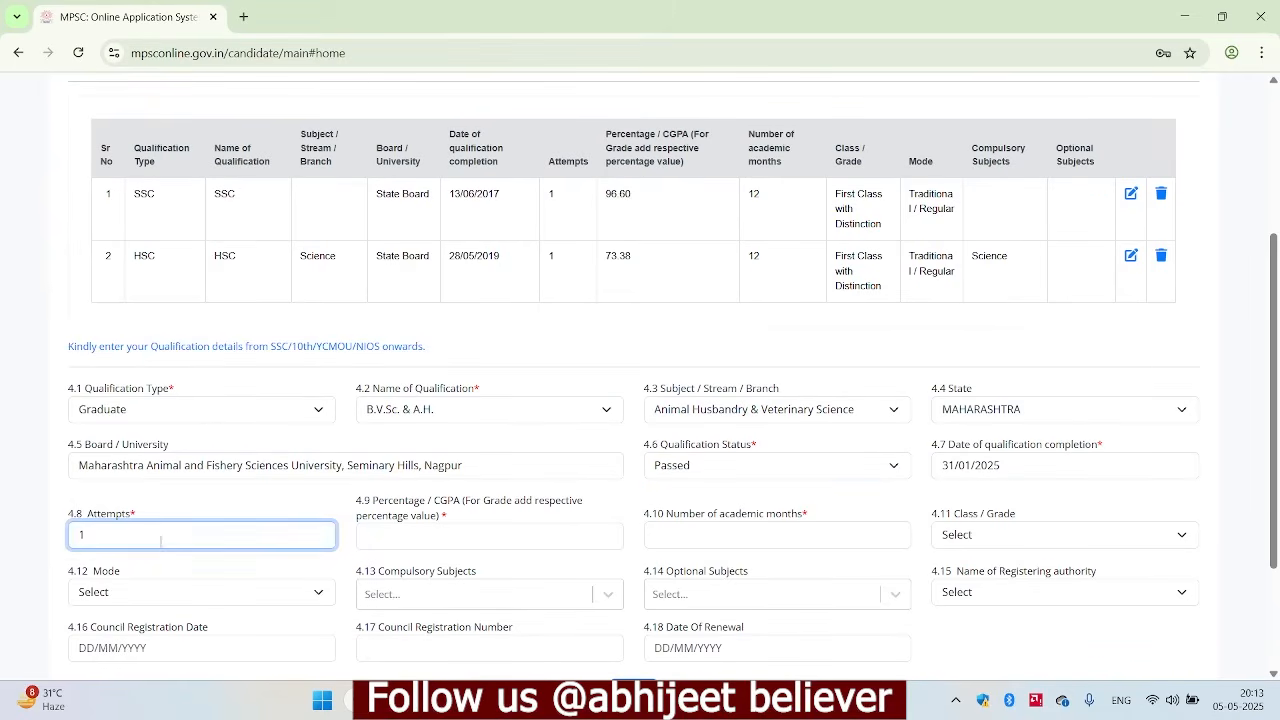
pyautogui.click(420, 538)
pyautogui.click(707, 535)
pyautogui.write('66')
pyautogui.click(1000, 535)
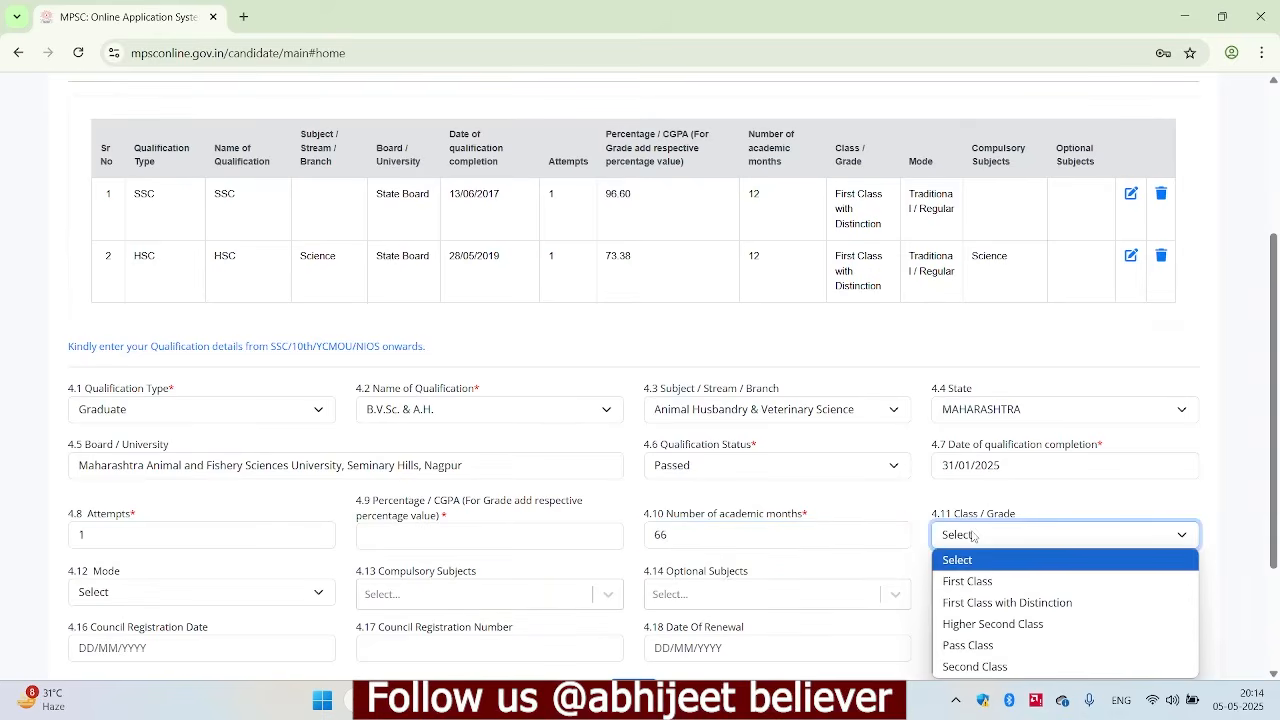
pyautogui.scroll(-2, 1027, 511)
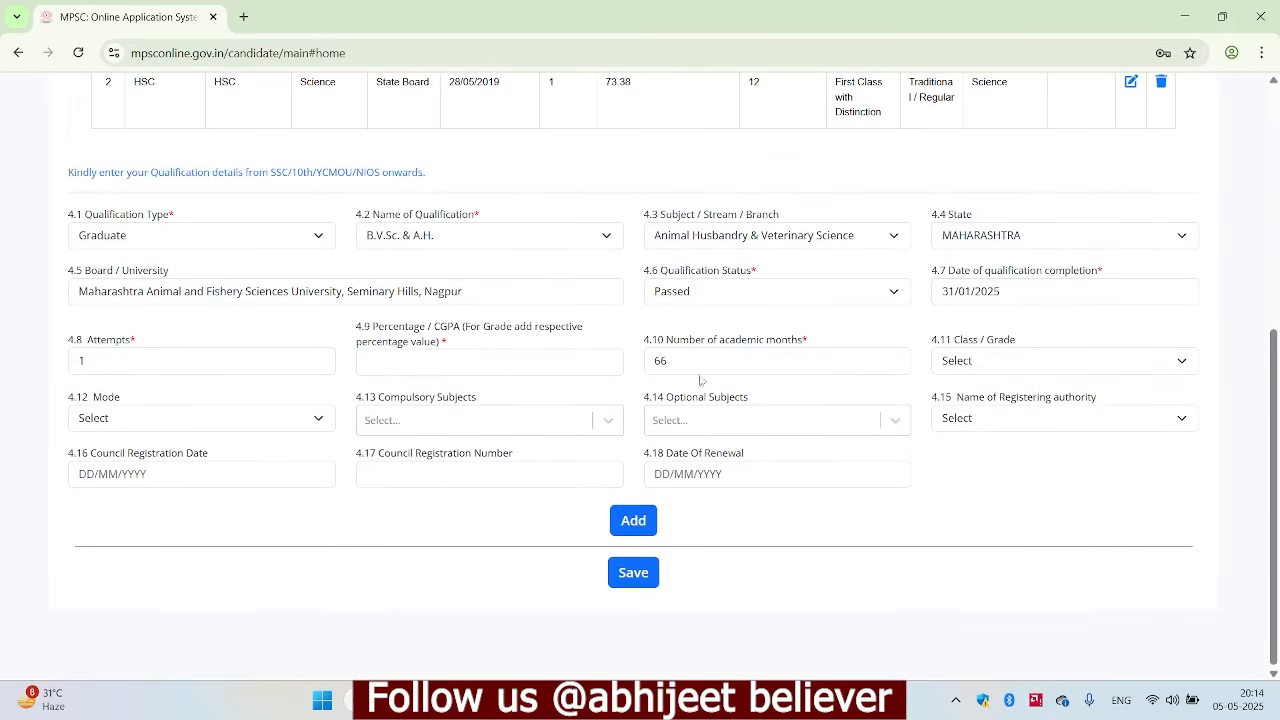
# Choose First Class, Traditional / Regular mode, and The State Veterinary Council as authority.
pyautogui.click(960, 360)
pyautogui.click(990, 402)
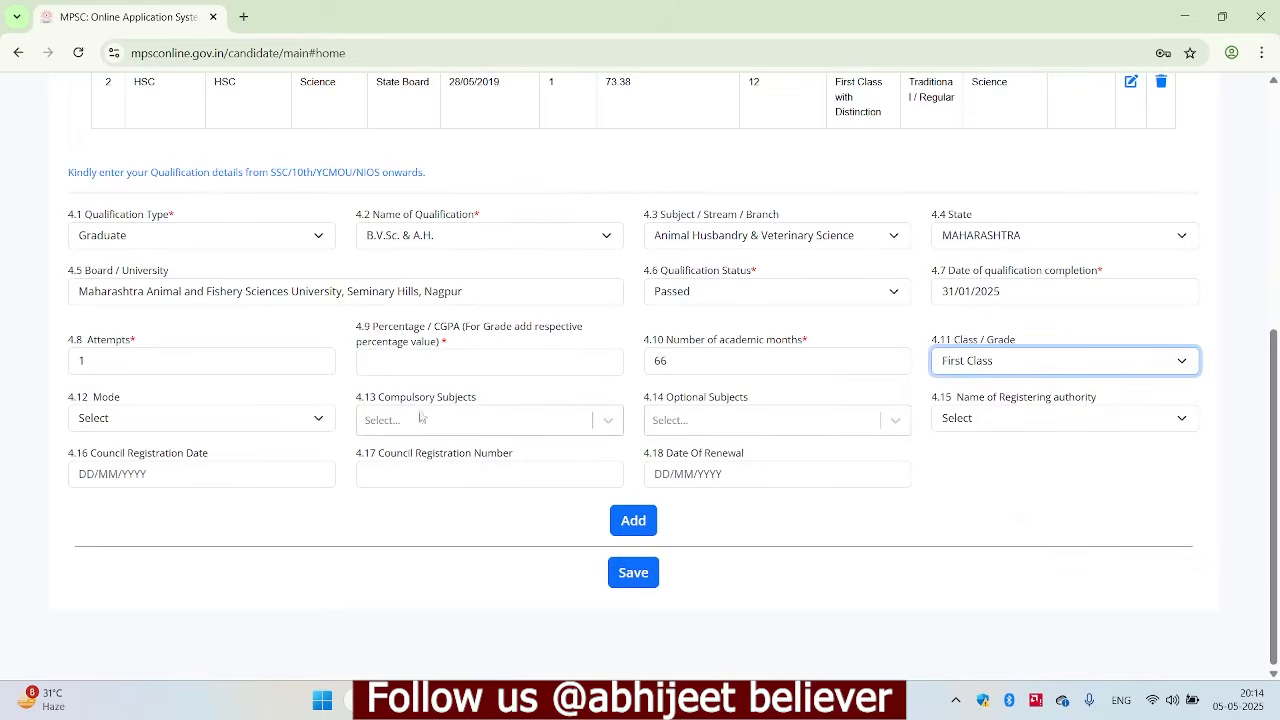
pyautogui.click(260, 418)
pyautogui.click(252, 487)
pyautogui.click(1050, 418)
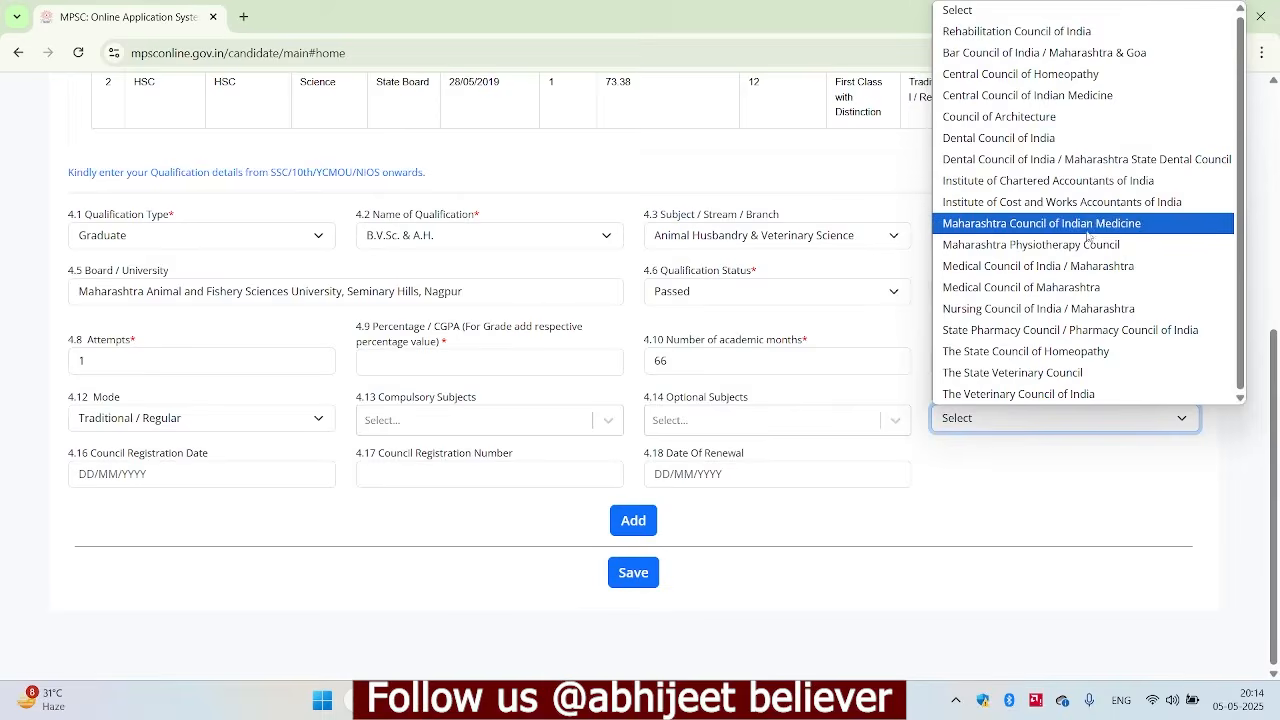
pyautogui.click(1068, 378)
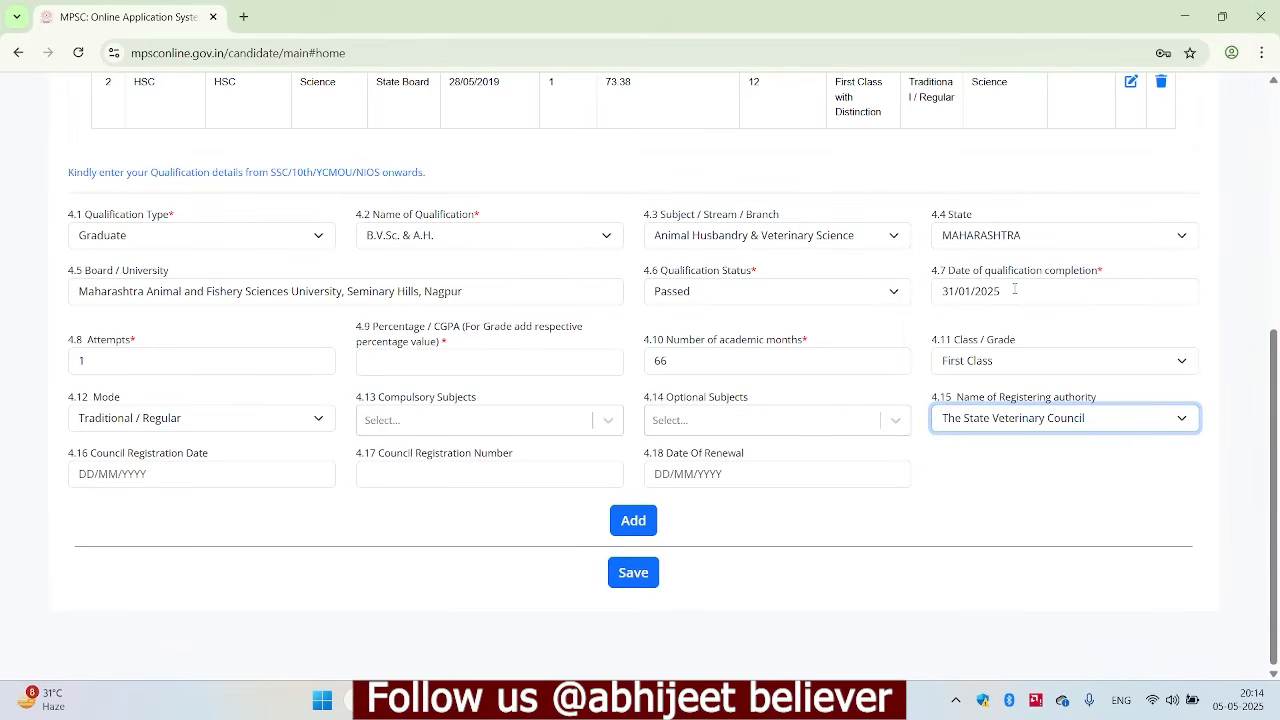
# Enter 8.134 as the Percentage / CGPA, correcting the decimal digits.
pyautogui.click(563, 362)
pyautogui.write('8.')
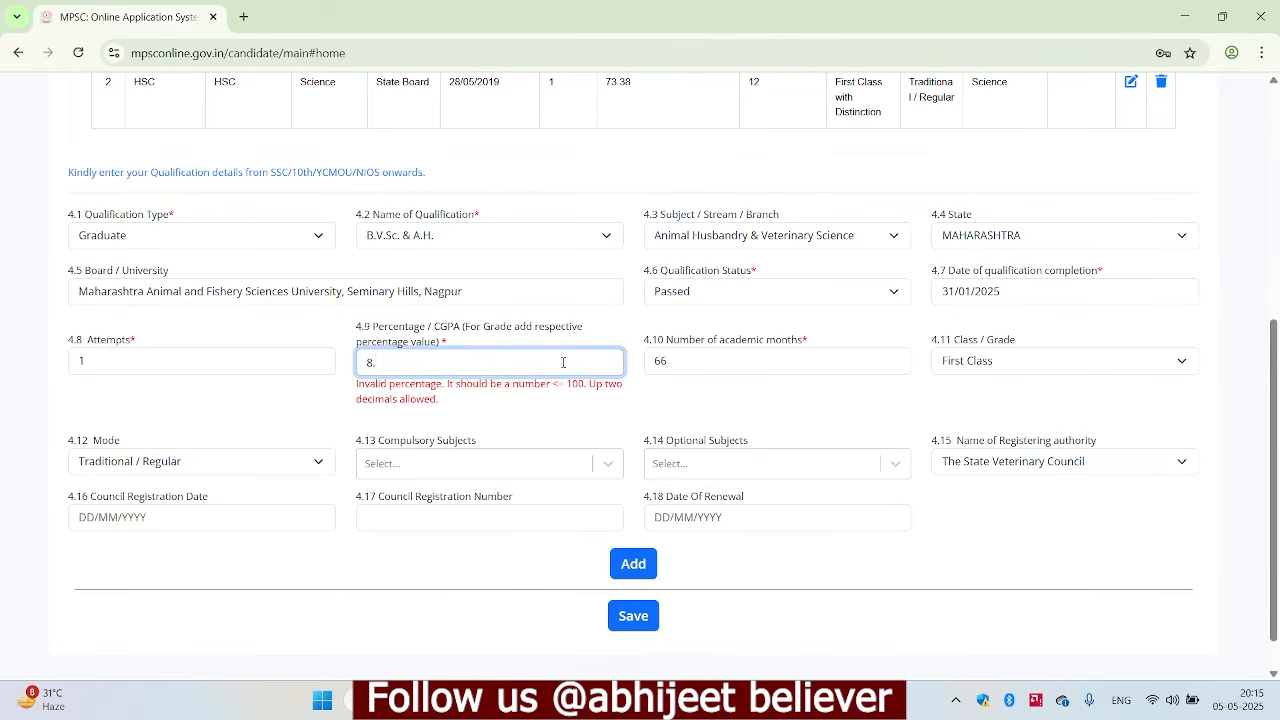
pyautogui.write('134')
pyautogui.click(731, 387)
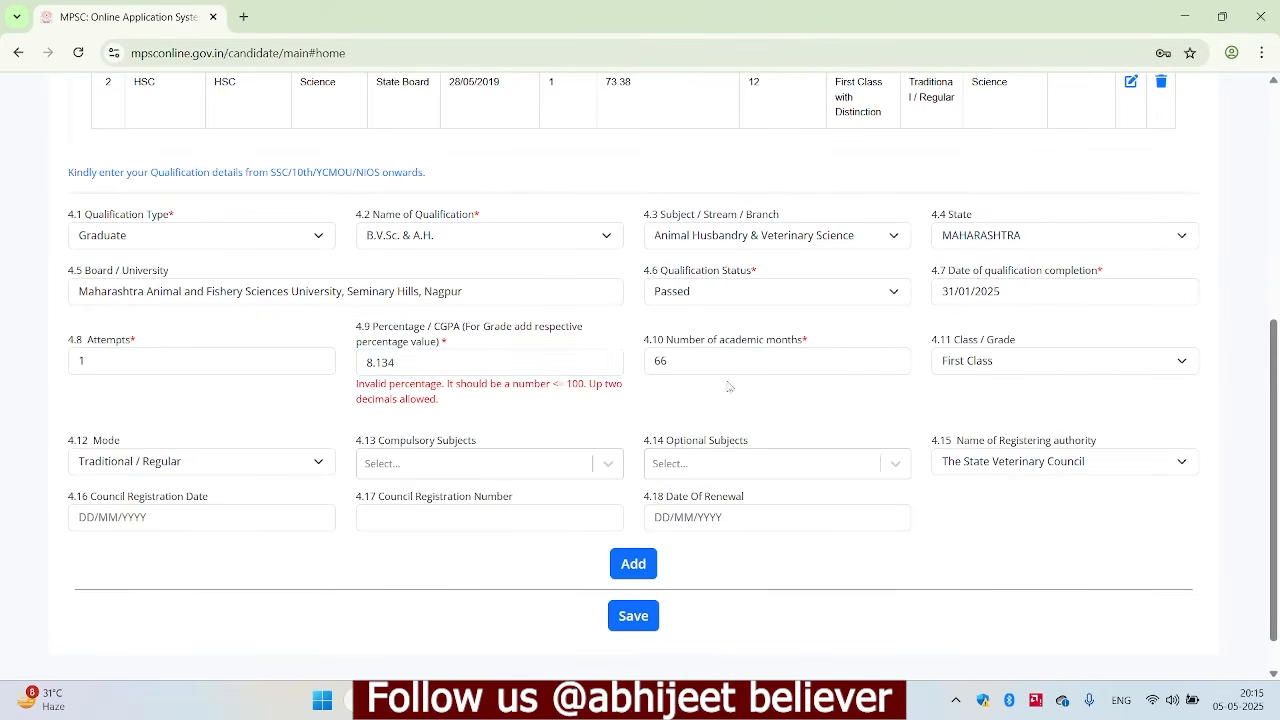
pyautogui.scroll(-1, 538, 412)
pyautogui.click(200, 475)
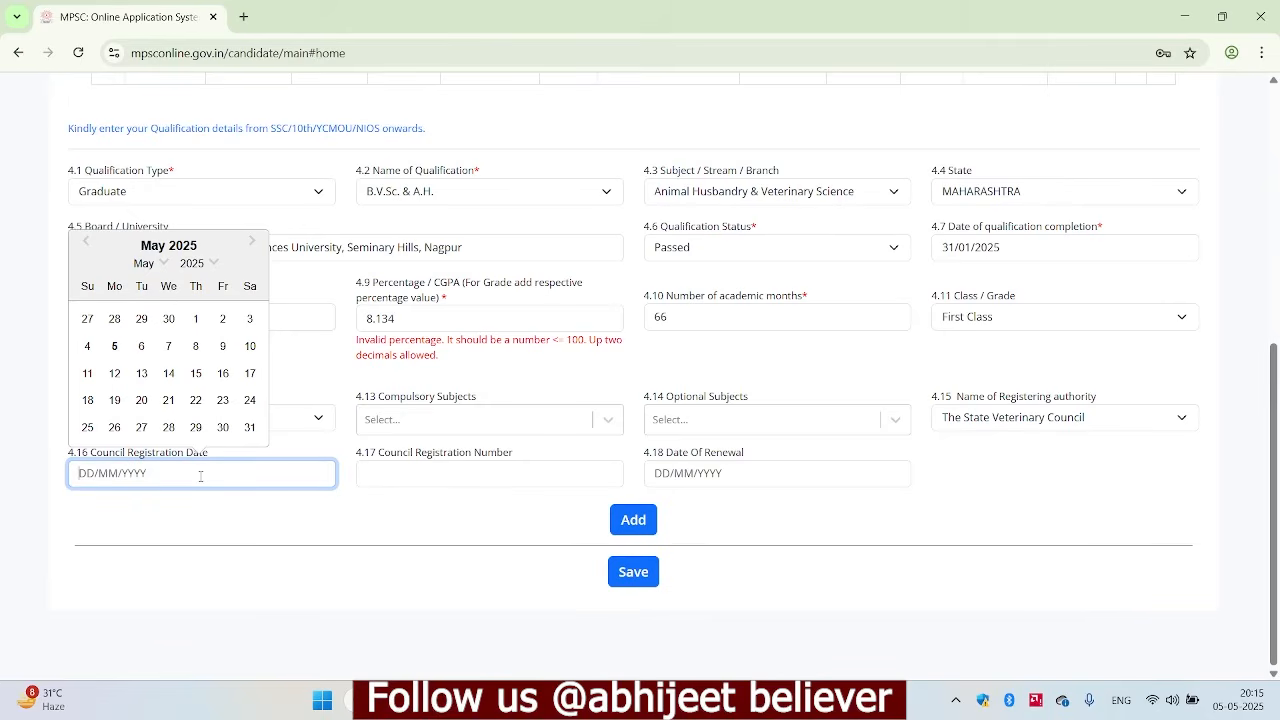
pyautogui.click(419, 318)
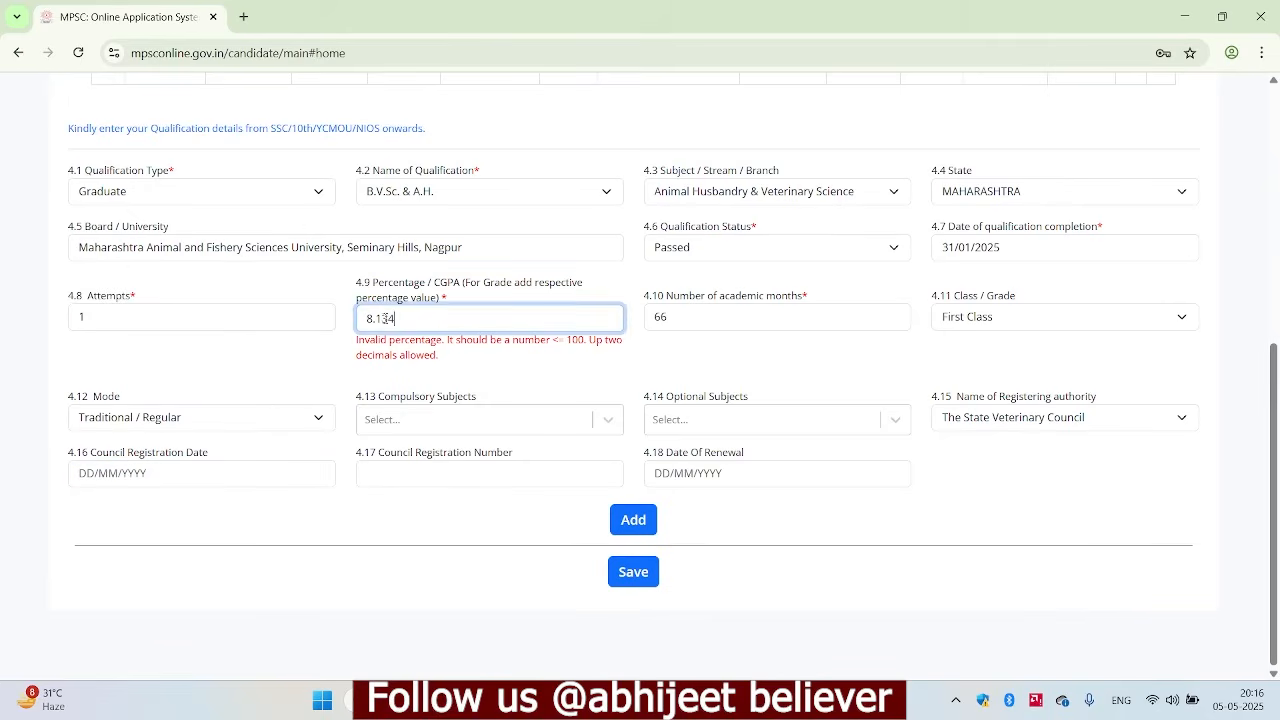
pyautogui.click(652, 320)
pyautogui.click(422, 318)
pyautogui.press('BackSpace')
pyautogui.press('BackSpace')
pyautogui.press('BackSpace')
pyautogui.press('BackSpace')
pyautogui.write('1.34')
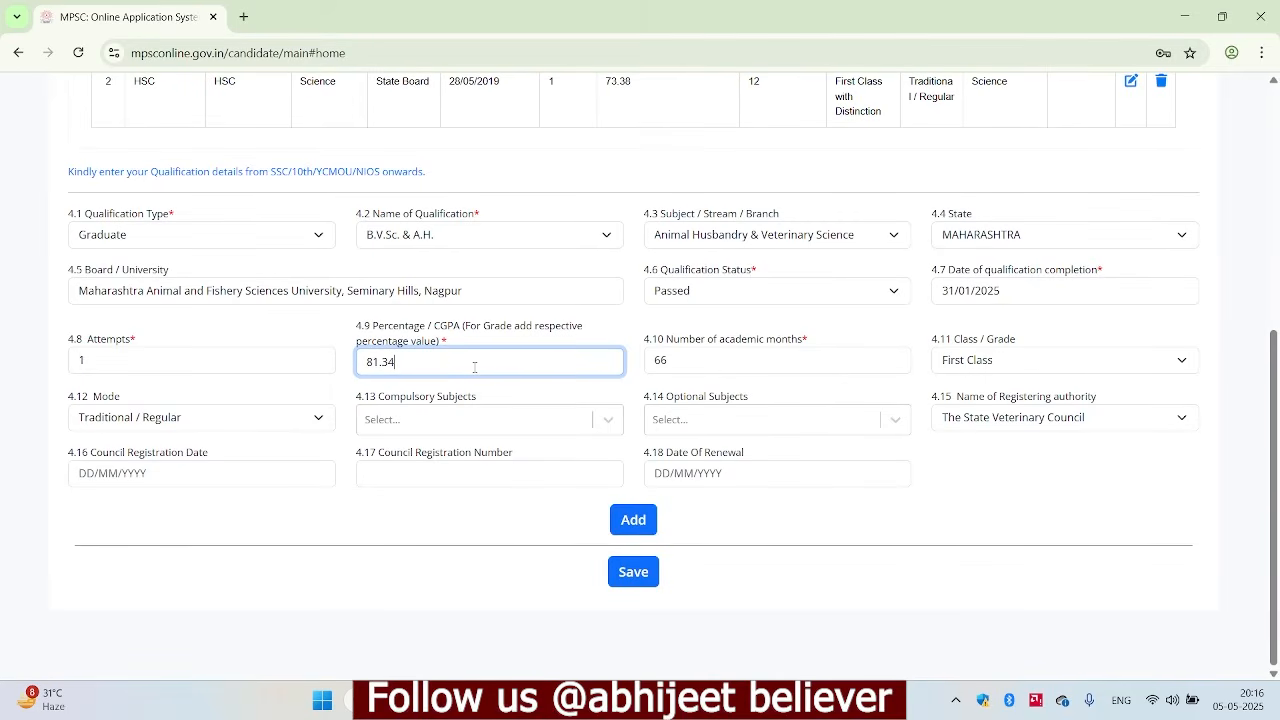
pyautogui.press('BackSpace')
pyautogui.press('BackSpace')
pyautogui.press('BackSpace')
pyautogui.press('BackSpace')
pyautogui.write('.134')
pyautogui.click(216, 475)
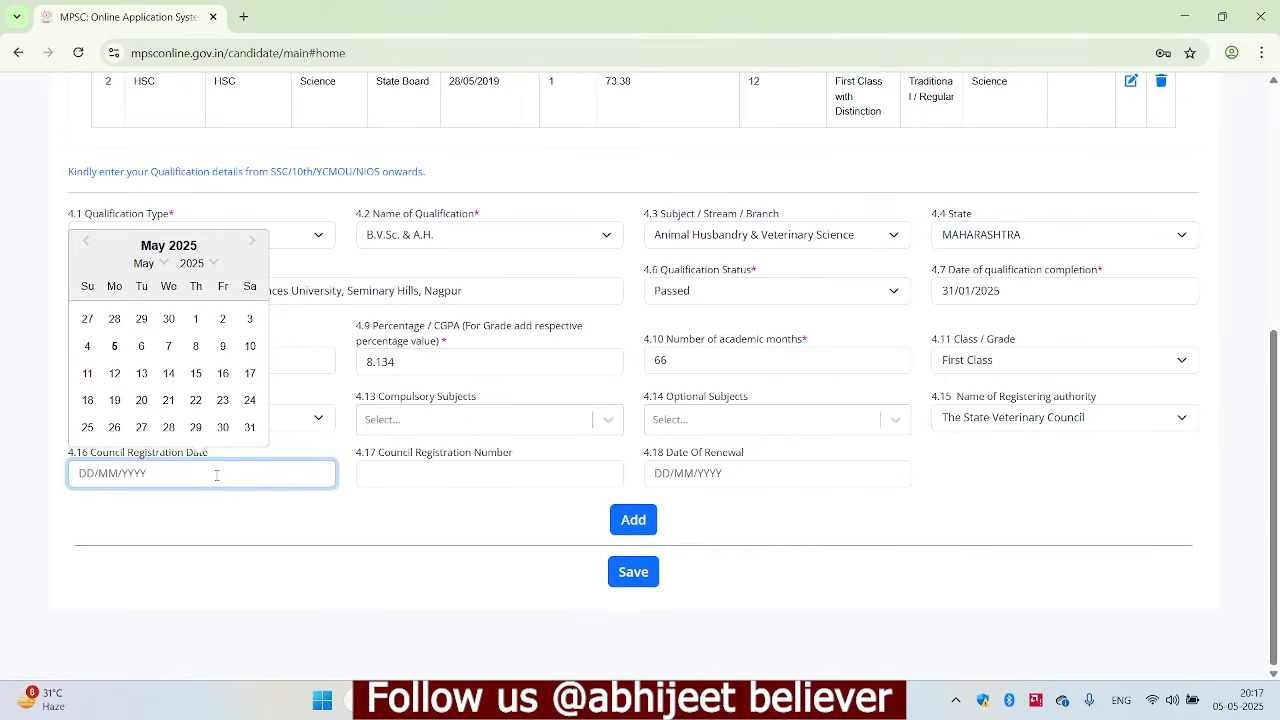
# Enter the council registration number in field 4.17.
pyautogui.click(414, 476)
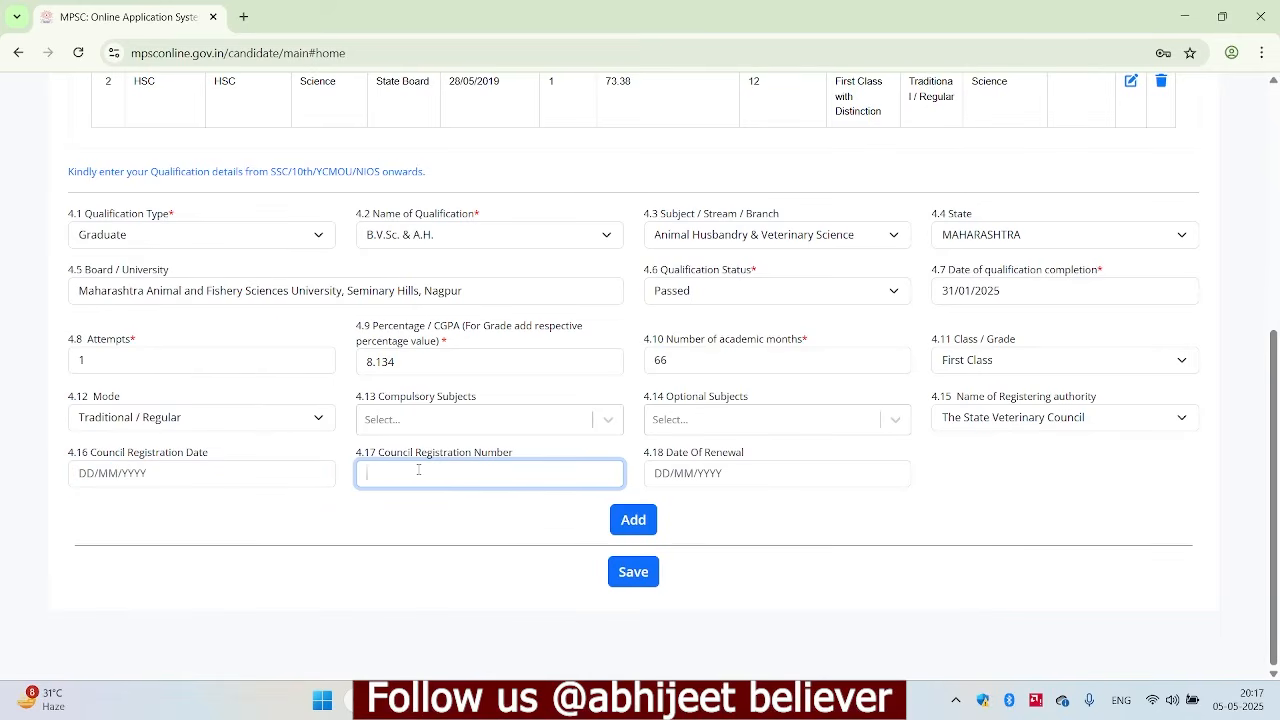
pyautogui.write('SVC-')
pyautogui.press('BackSpace')
pyautogui.press('BackSpace')
pyautogui.press('BackSpace')
pyautogui.press('BackSpace')
# Pick 11 February 2025 as the council registration date in the 4.16 date picker.
pyautogui.click(704, 468)
pyautogui.click(716, 540)
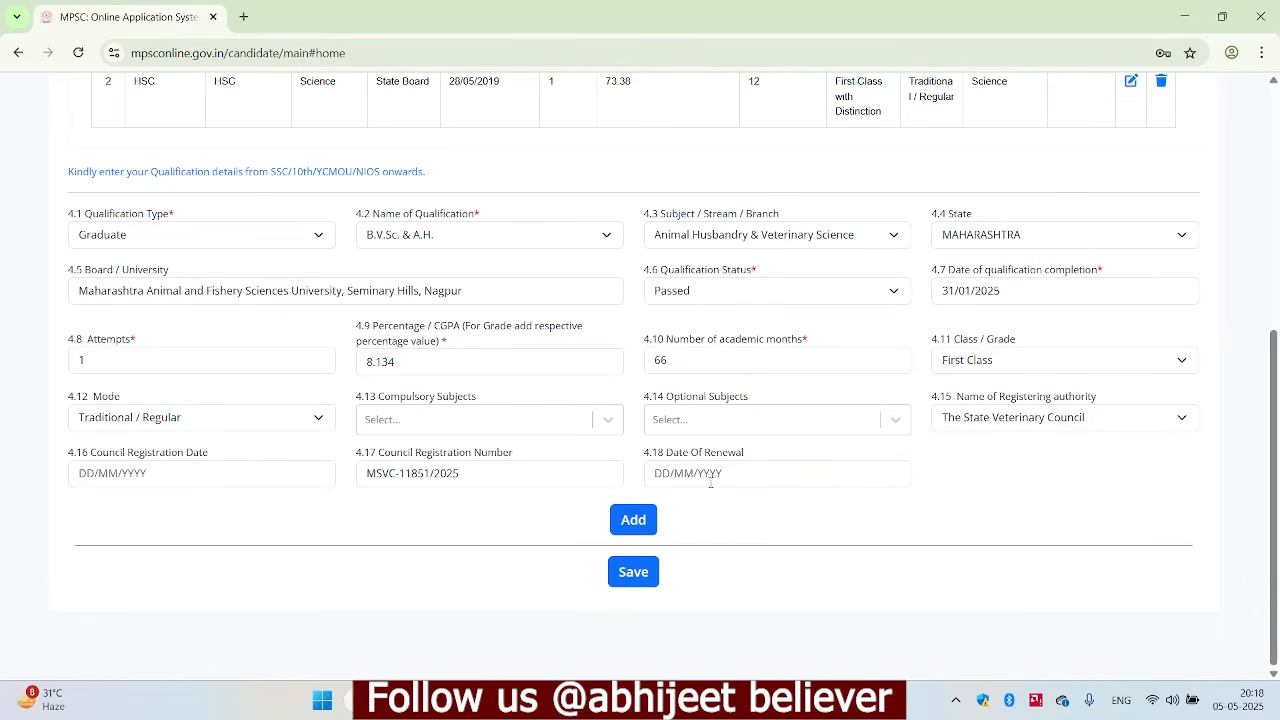
pyautogui.click(228, 472)
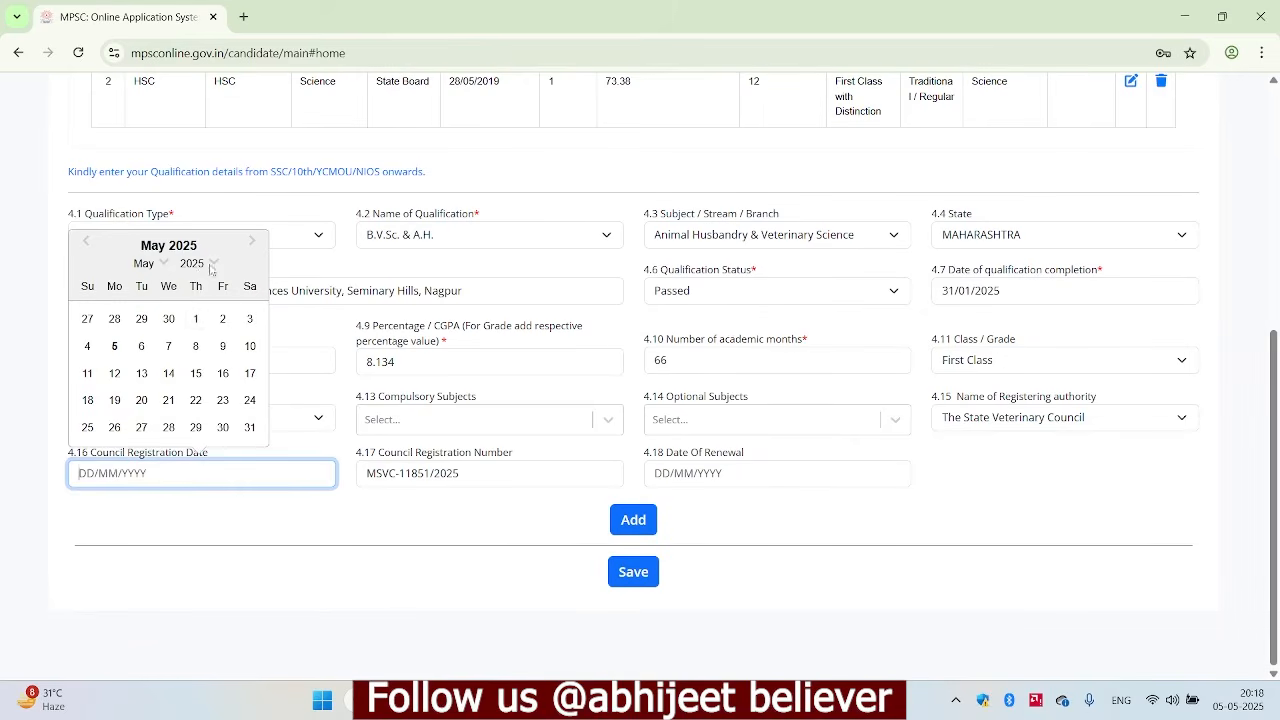
pyautogui.click(211, 265)
pyautogui.click(200, 238)
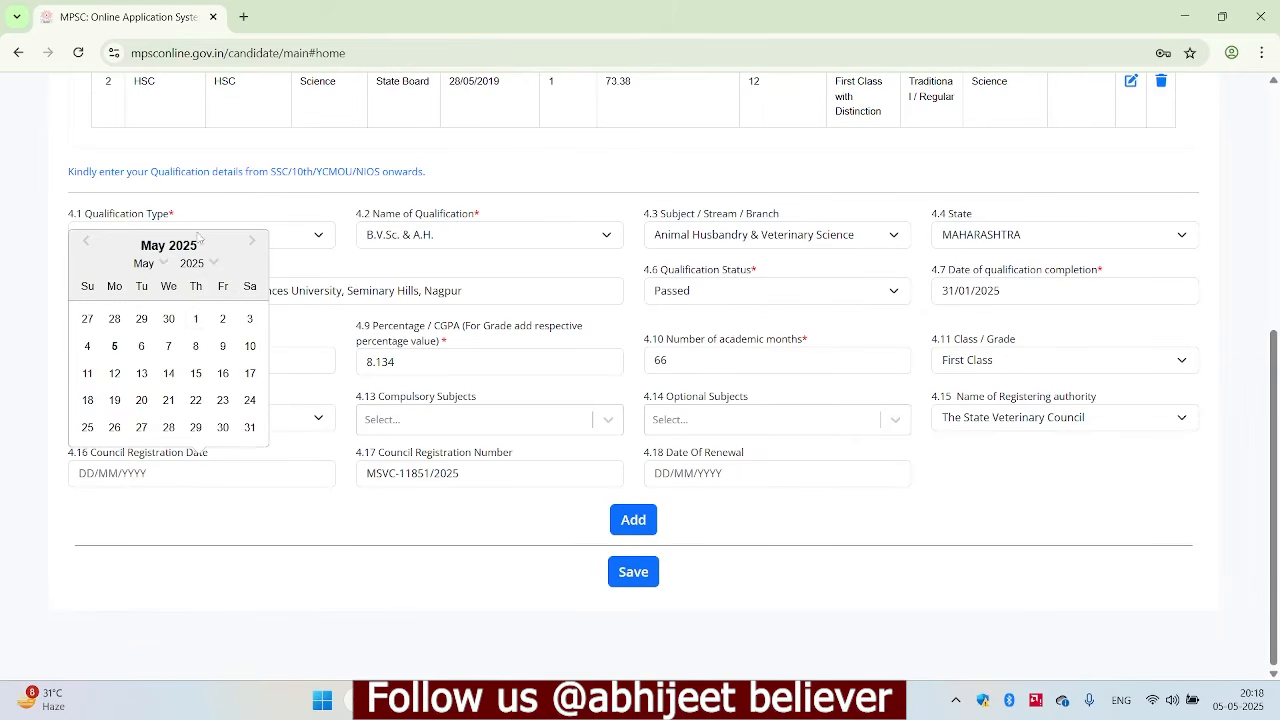
pyautogui.click(156, 264)
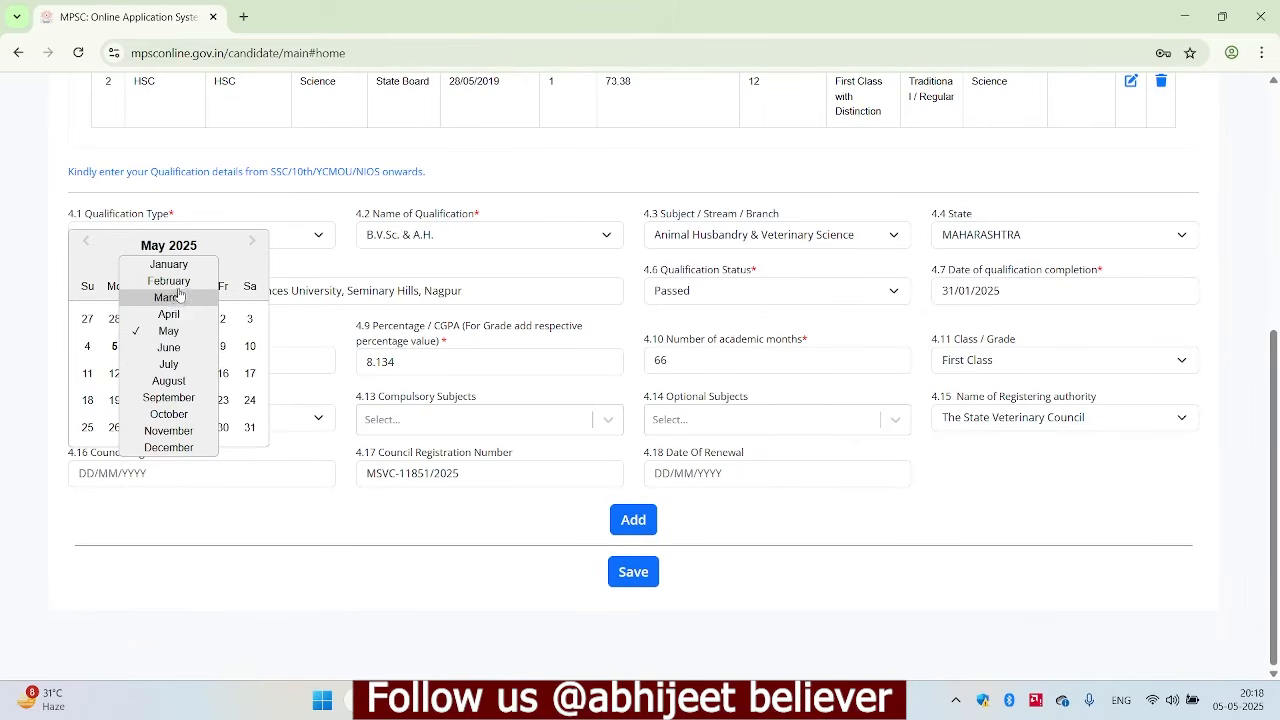
pyautogui.click(170, 297)
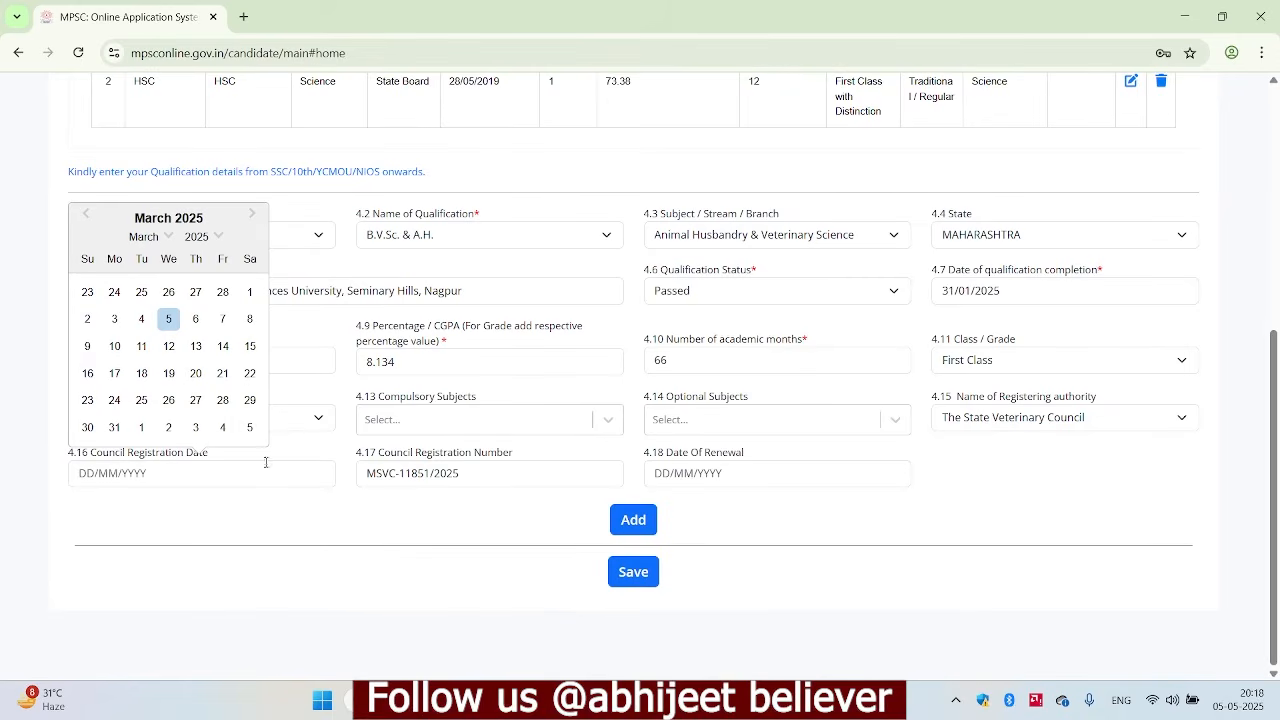
pyautogui.click(168, 318)
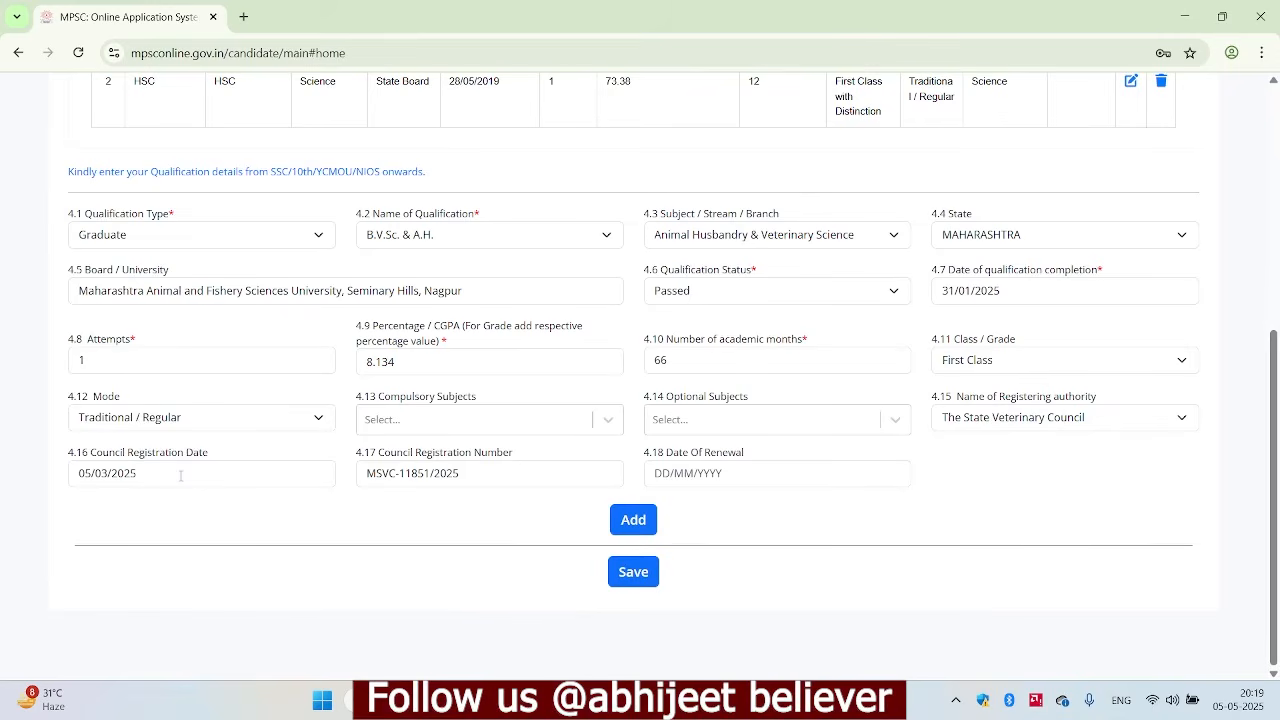
pyautogui.click(181, 476)
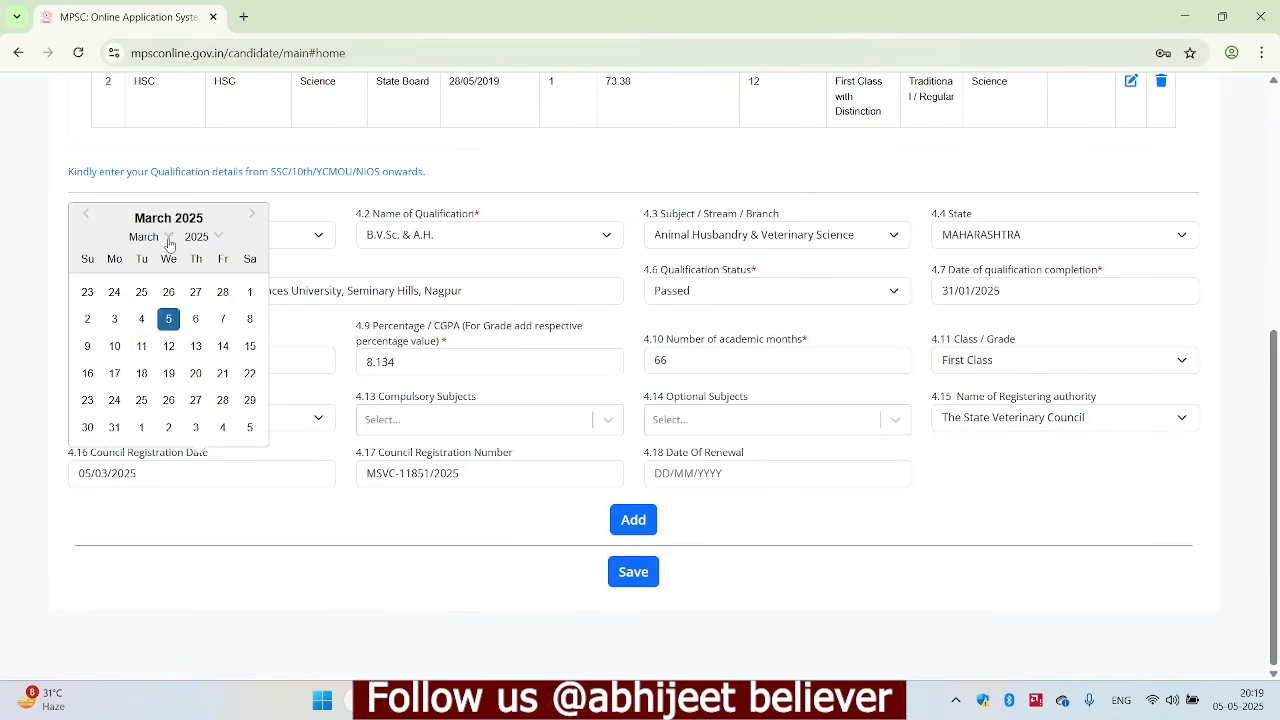
pyautogui.scroll(1, 160, 260)
pyautogui.click(141, 373)
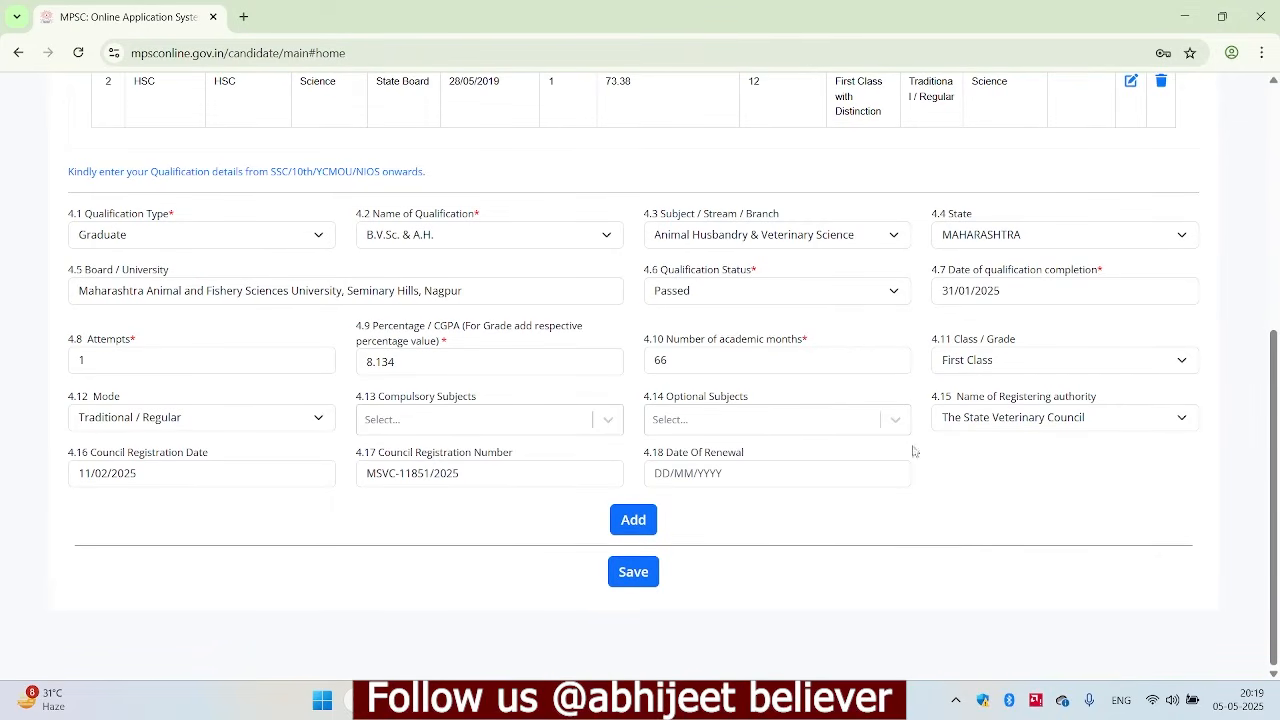
# Add the B.V.Sc. & A.H. entry with First Class with Distinction and percentage 8.13.
pyautogui.click(981, 360)
pyautogui.click(1000, 428)
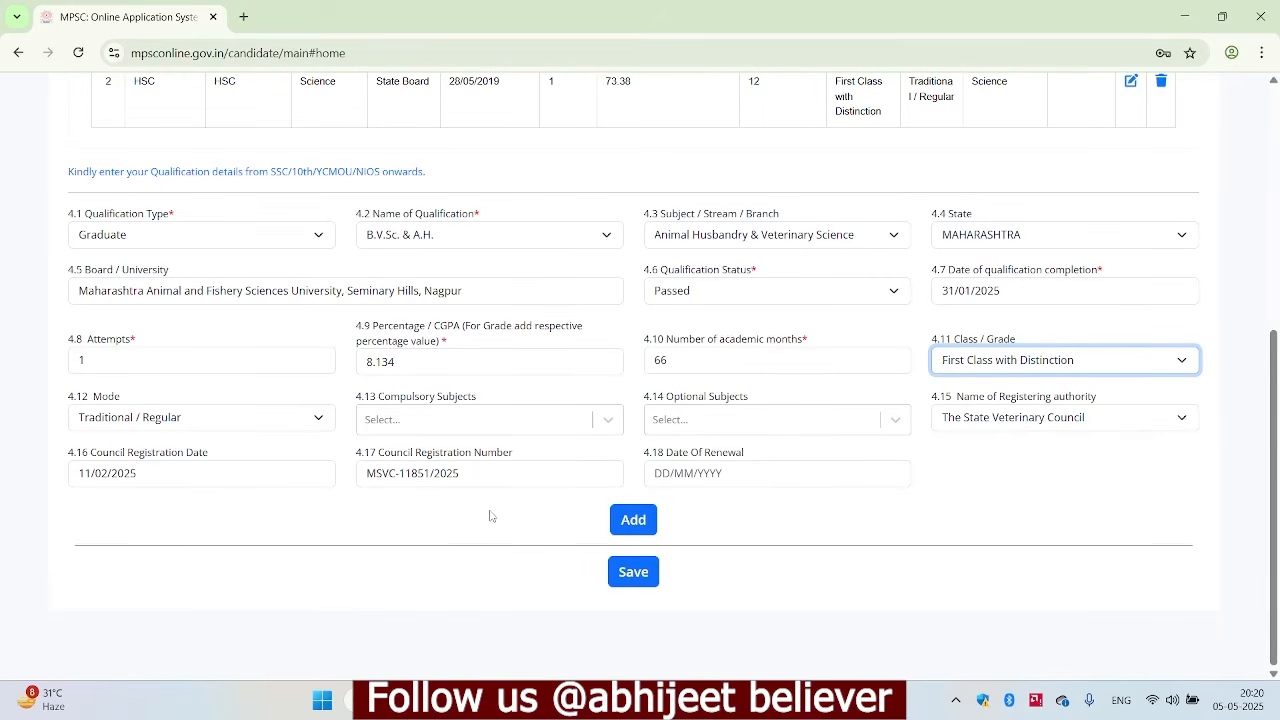
pyautogui.click(633, 519)
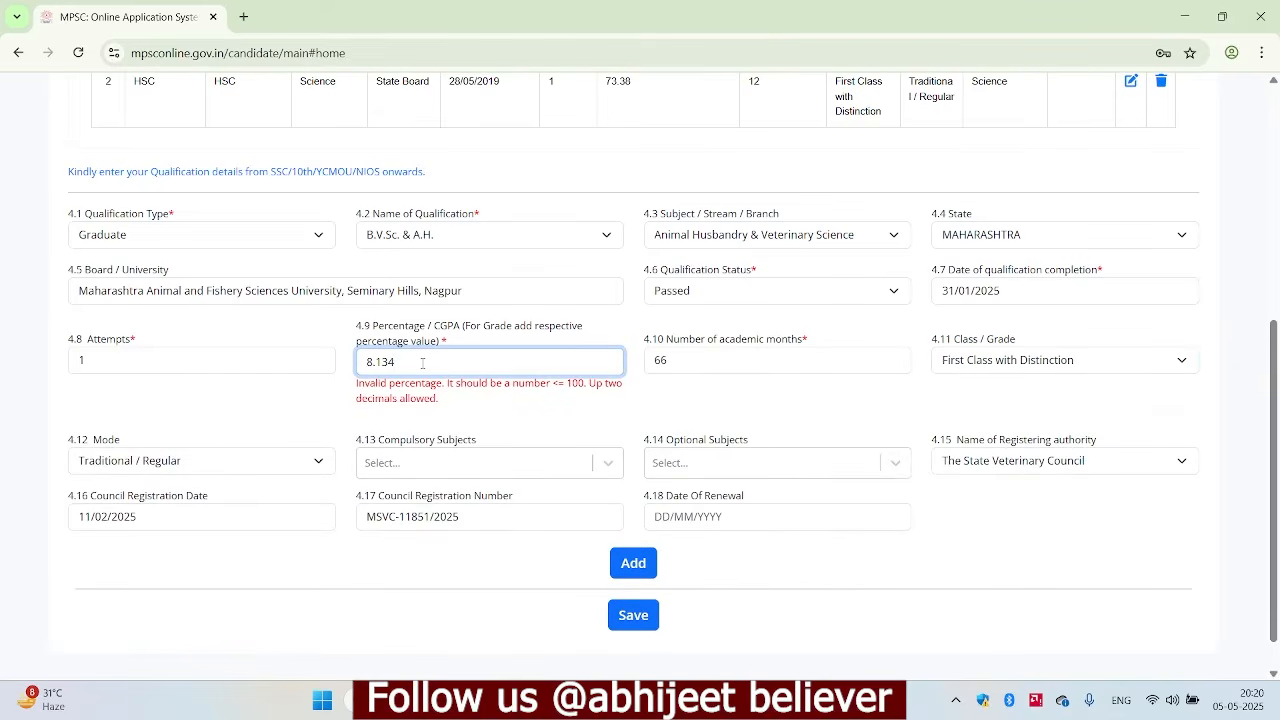
pyautogui.press('BackSpace')
pyautogui.click(631, 518)
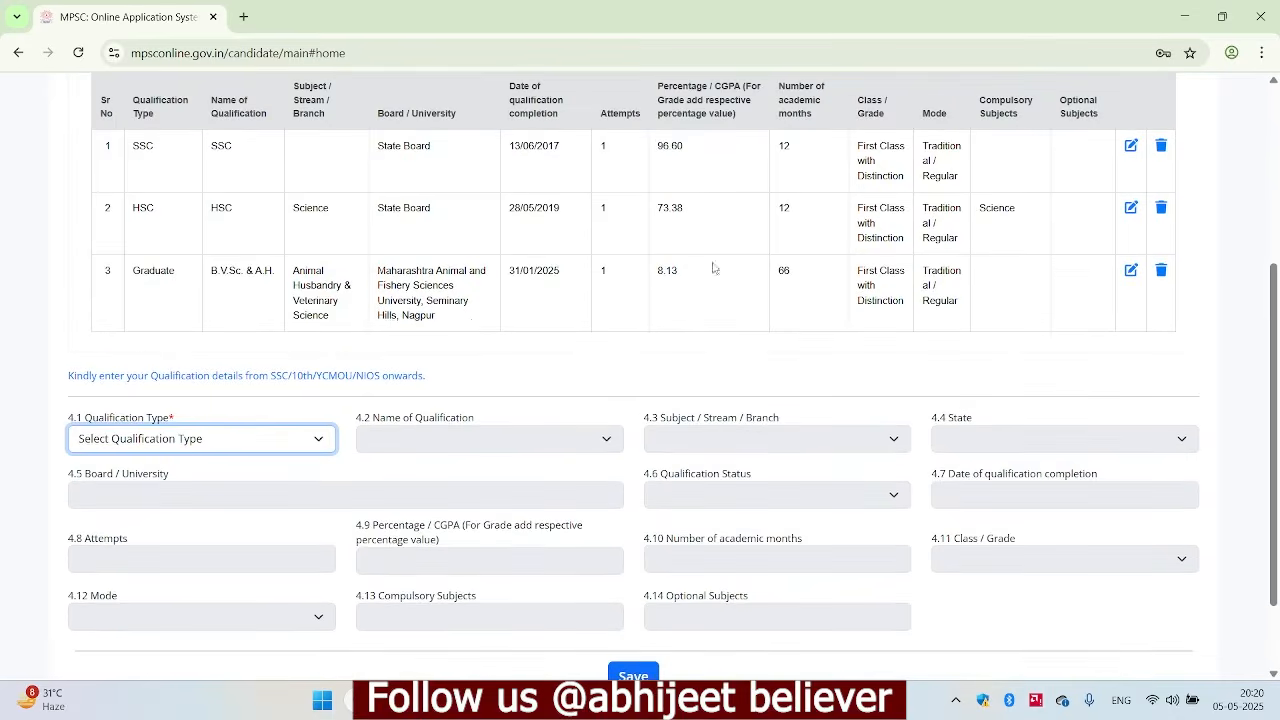
# Select Post Graduation, M.V.Sc, Veterinary Science, MAHARASHTRA and Maharashtra Animal and Fishery Sciences University, Nagpur.
pyautogui.click(300, 442)
pyautogui.click(198, 155)
pyautogui.click(440, 438)
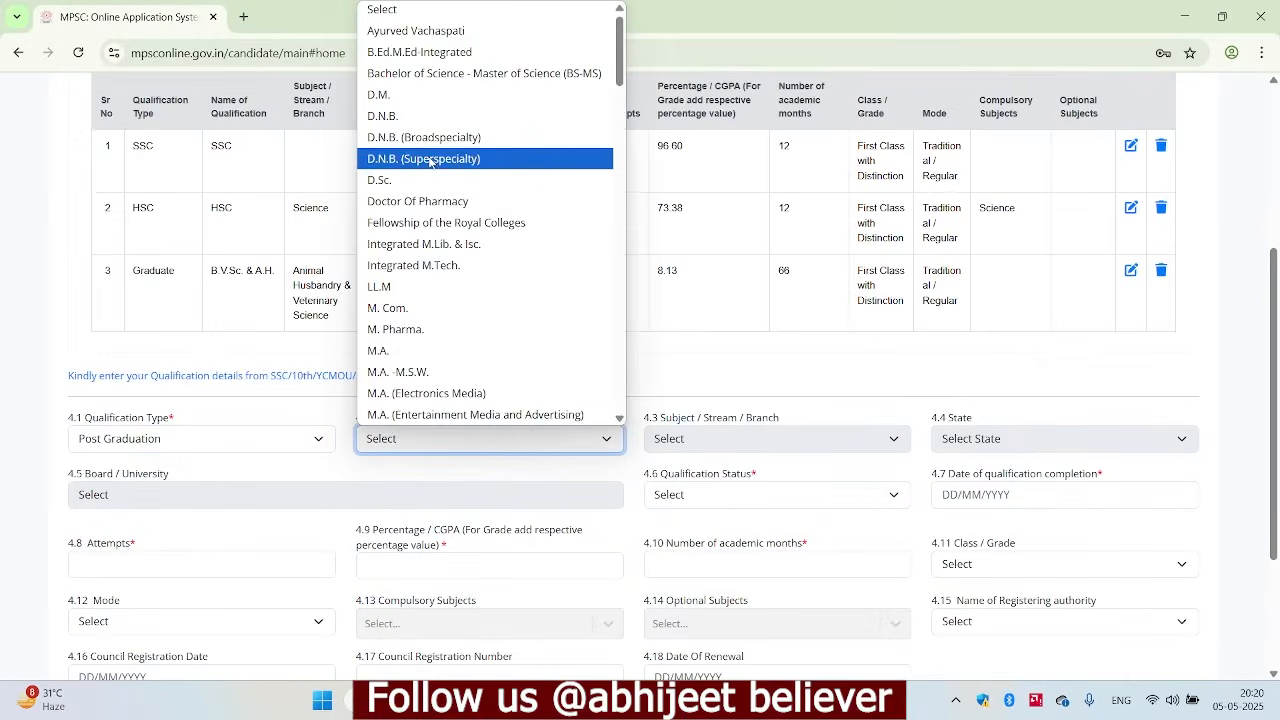
pyautogui.scroll(-6, 435, 280)
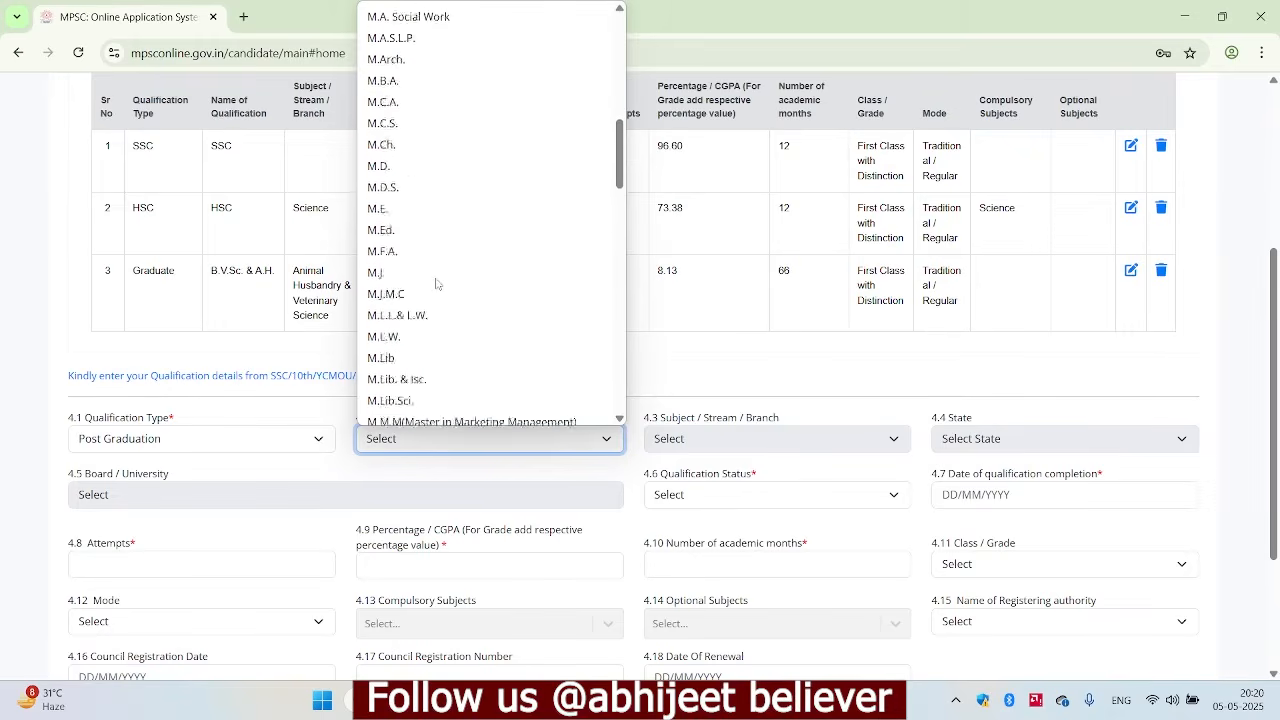
pyautogui.scroll(-10, 436, 285)
pyautogui.scroll(2, 443, 176)
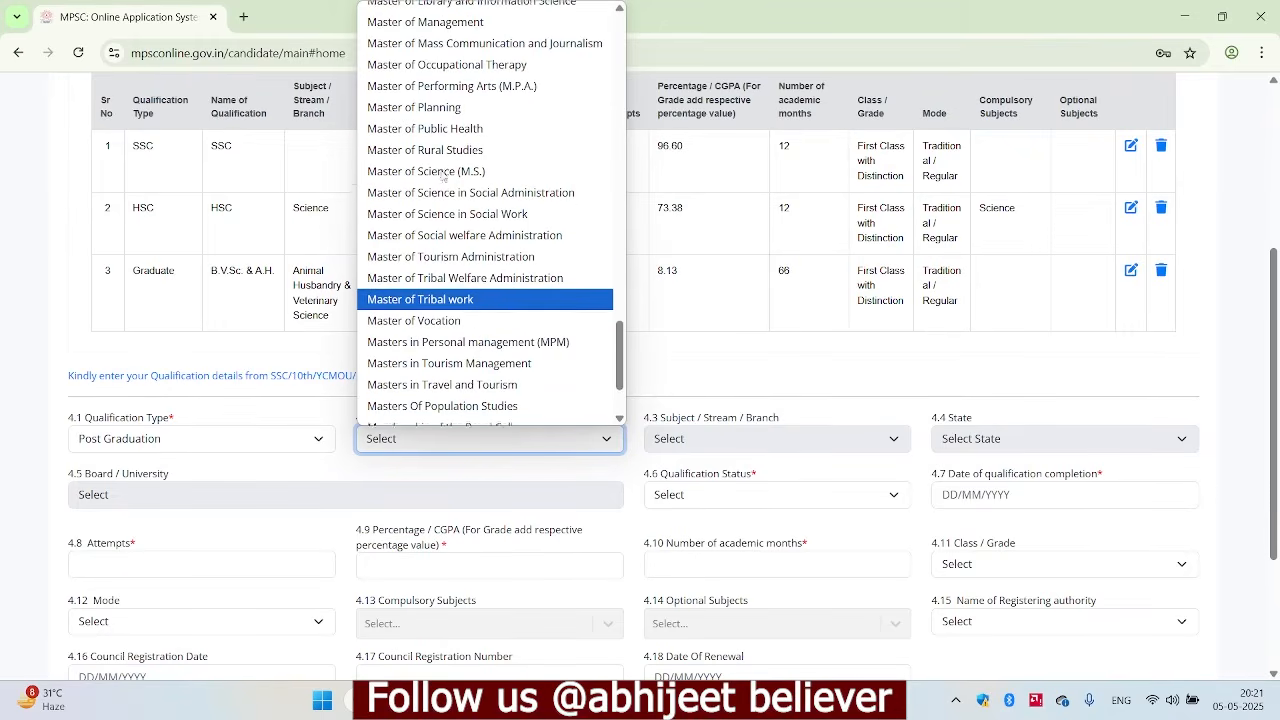
pyautogui.scroll(8, 415, 340)
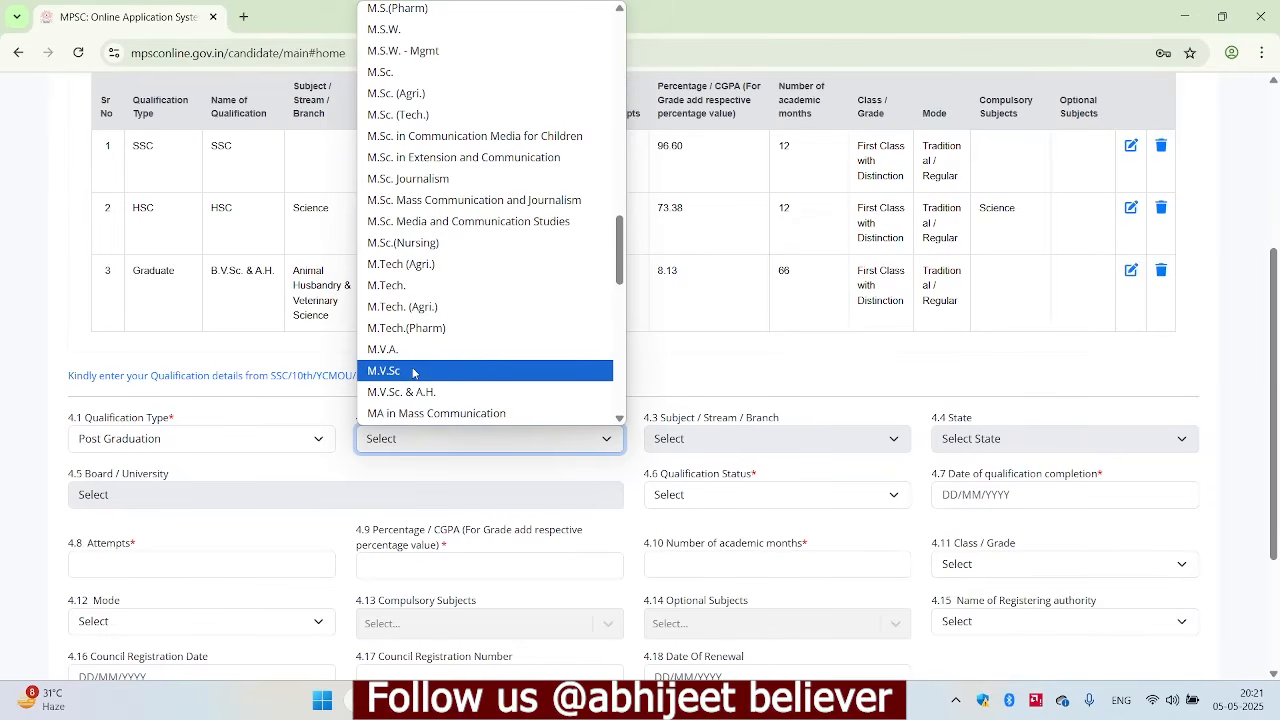
pyautogui.click(410, 371)
pyautogui.click(736, 440)
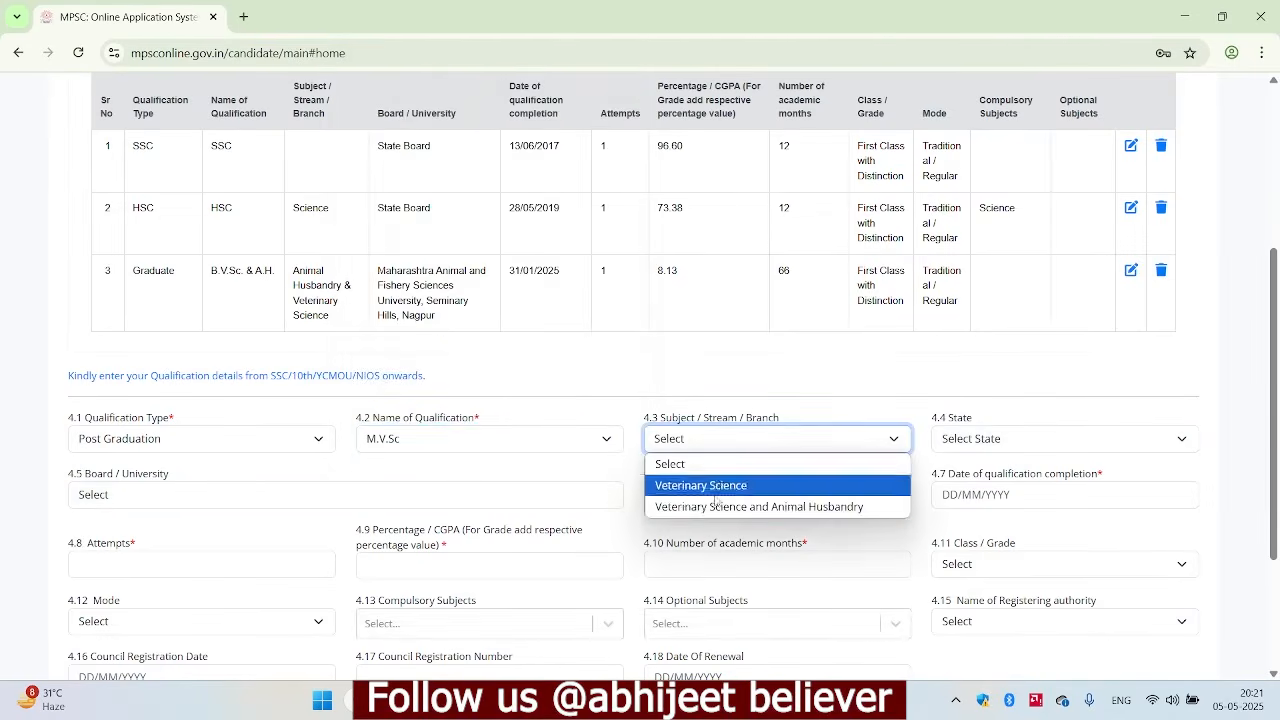
pyautogui.click(700, 483)
pyautogui.click(972, 440)
pyautogui.scroll(-2, 980, 390)
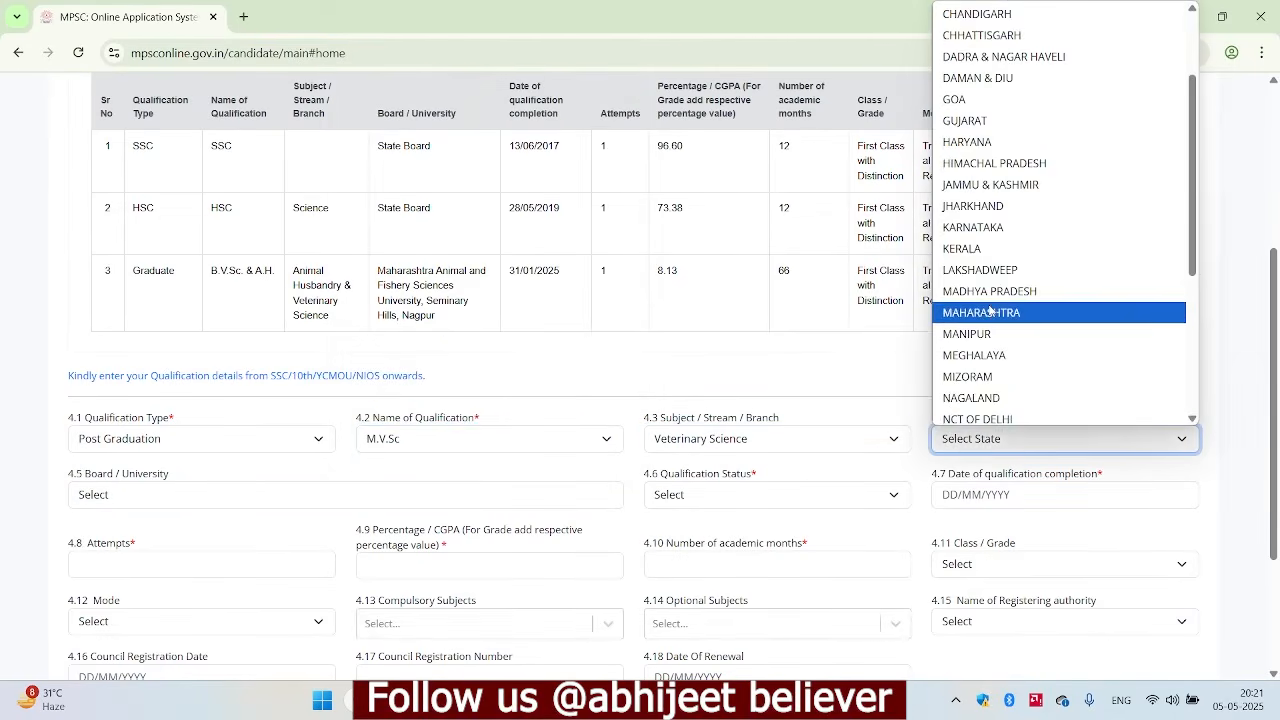
pyautogui.click(986, 391)
pyautogui.click(265, 494)
pyautogui.scroll(-3, 264, 316)
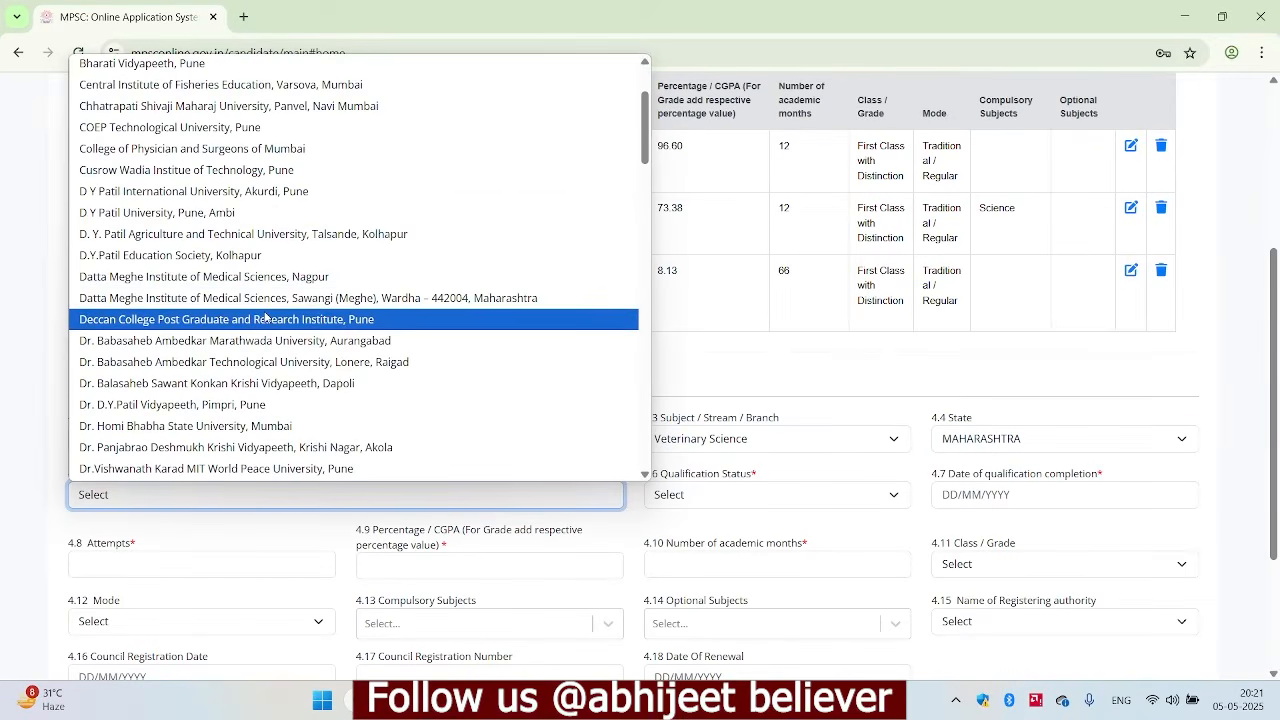
pyautogui.scroll(-4, 265, 316)
pyautogui.scroll(-5, 245, 323)
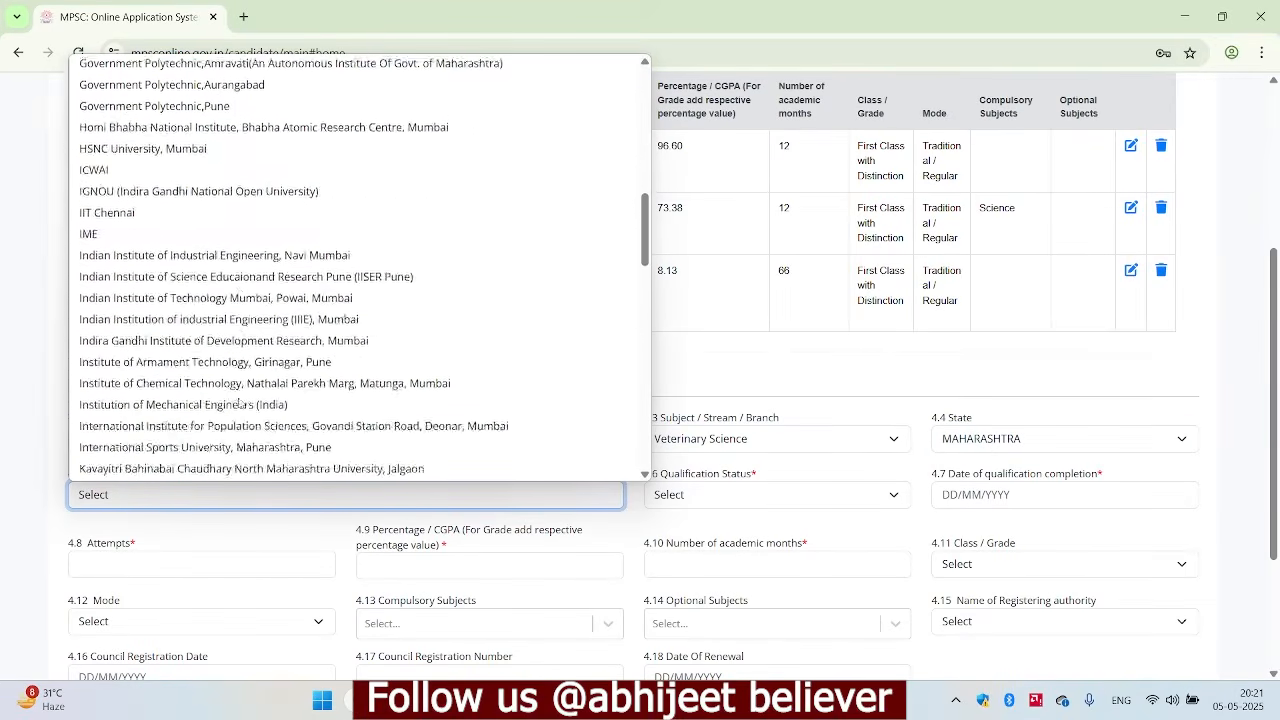
pyautogui.scroll(-10, 240, 402)
pyautogui.scroll(2, 214, 308)
pyautogui.click(230, 140)
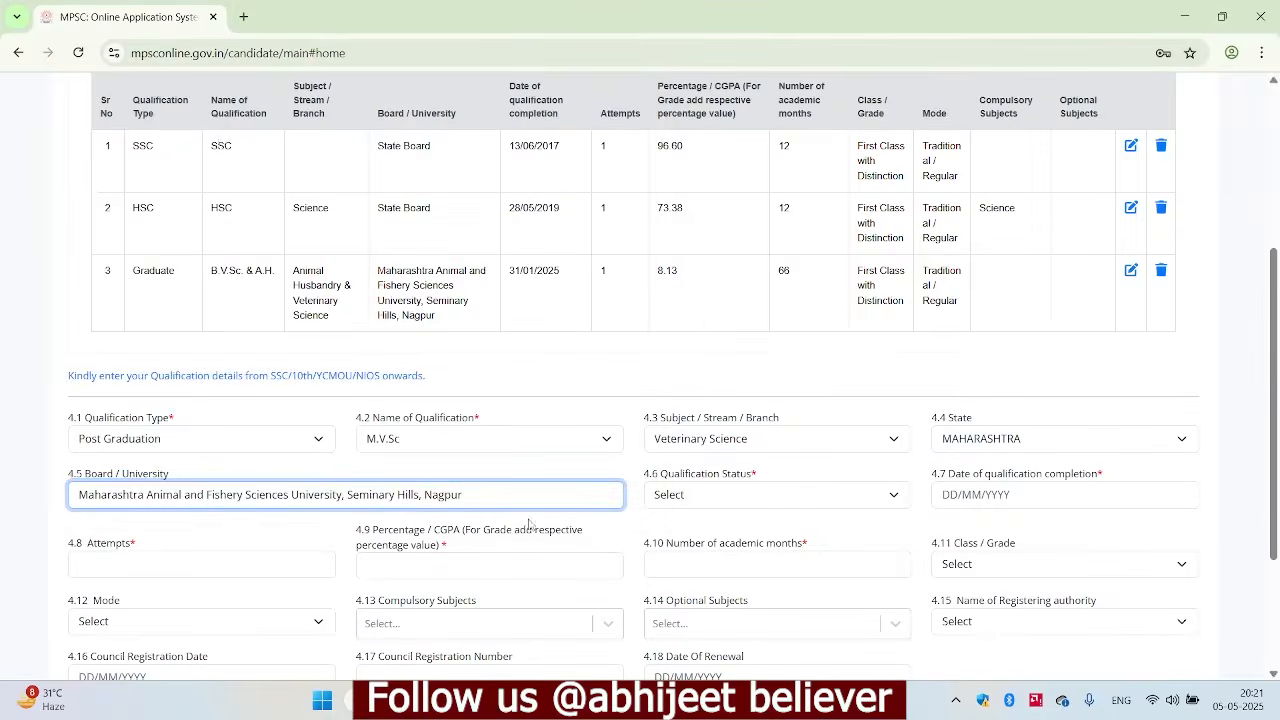
# Set status Appeared, 1 attempt and mode Traditional / Regular, then add it as row 4.
pyautogui.click(752, 497)
pyautogui.click(726, 557)
pyautogui.click(200, 565)
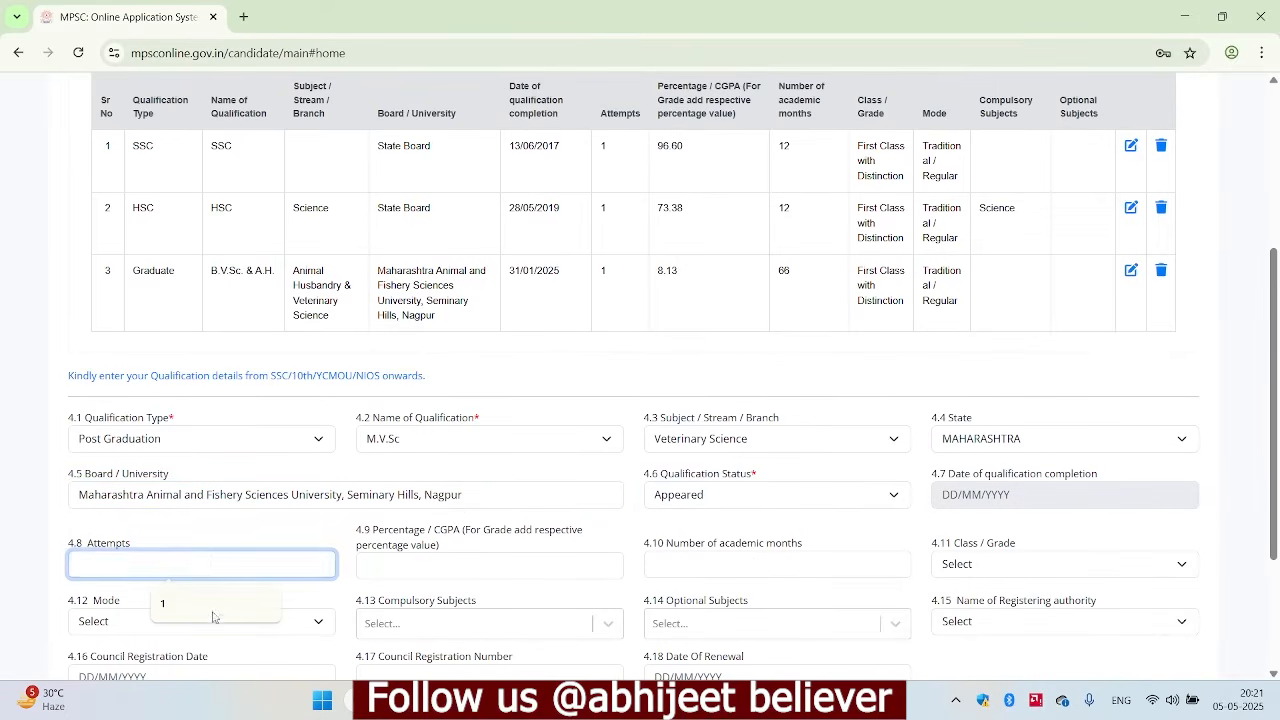
pyautogui.click(166, 603)
pyautogui.click(466, 563)
pyautogui.click(706, 566)
pyautogui.scroll(-2, 706, 574)
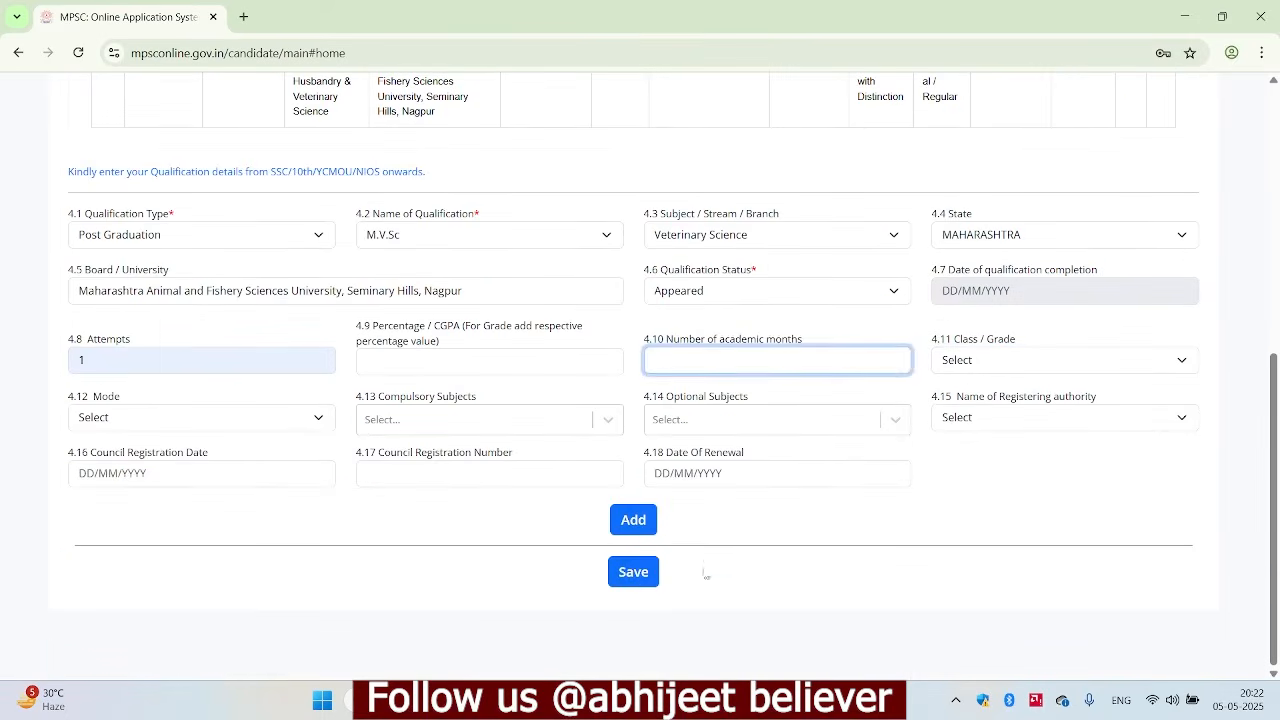
pyautogui.click(1046, 360)
pyautogui.click(1046, 334)
pyautogui.click(316, 417)
pyautogui.click(257, 474)
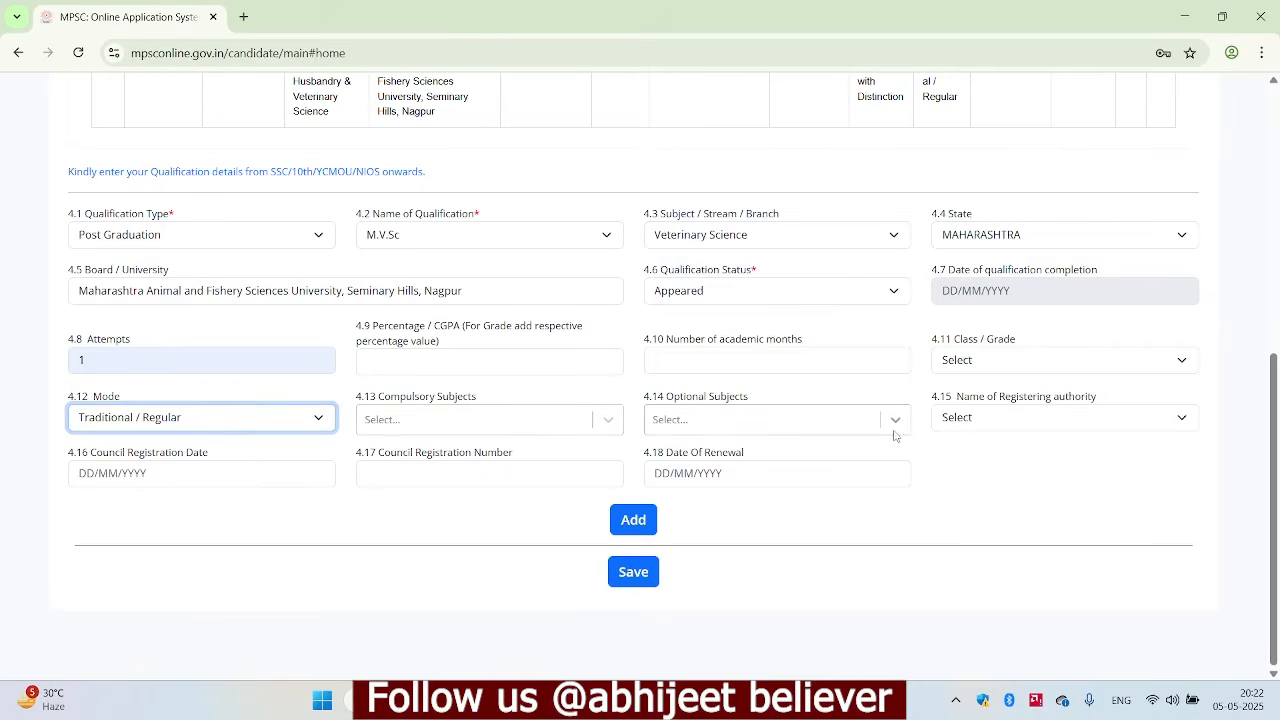
pyautogui.scroll(4, 200, 490)
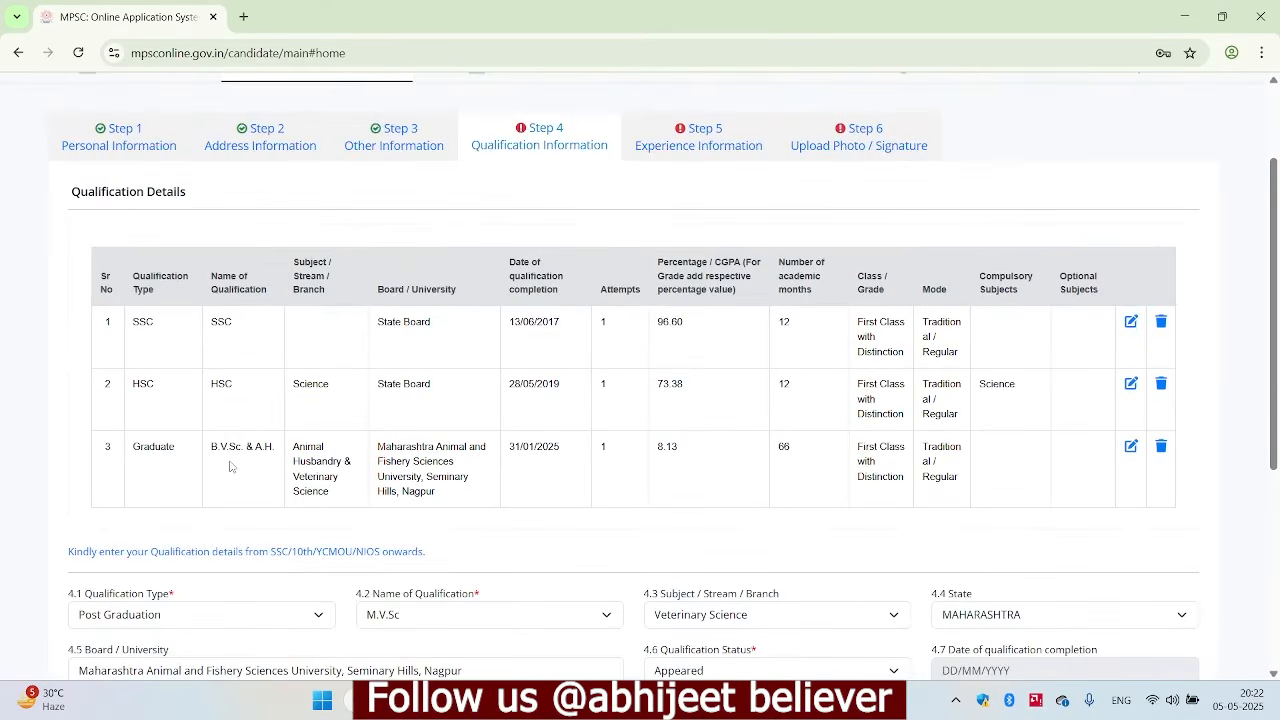
pyautogui.scroll(-4, 225, 490)
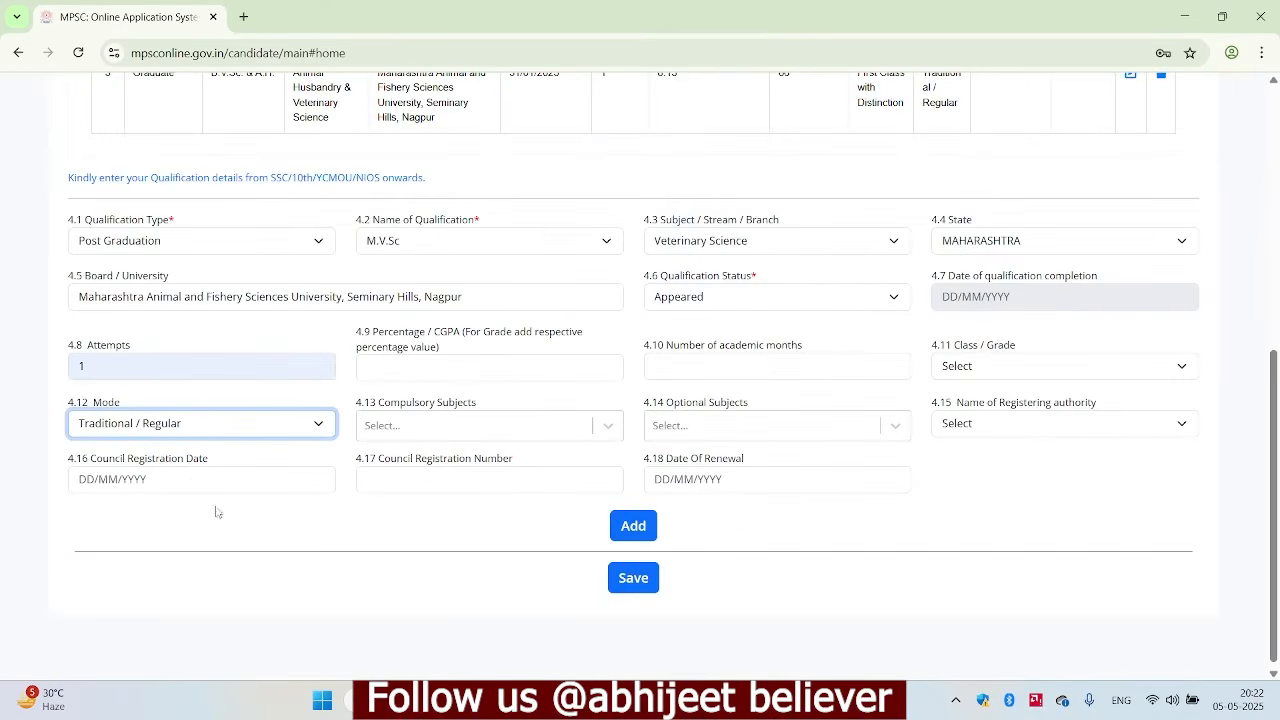
pyautogui.click(625, 526)
pyautogui.scroll(2, 625, 526)
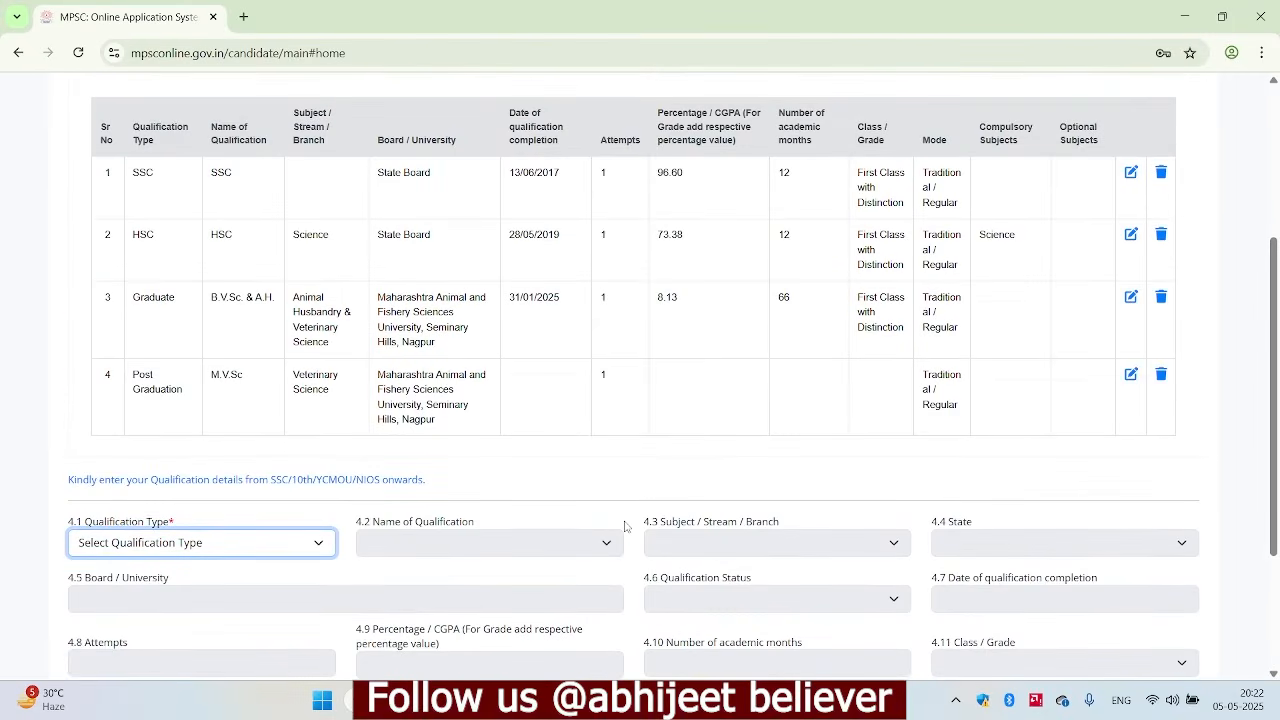
# Edit the M.V.Sc row to remove its attempts value and update it.
pyautogui.scroll(3, 625, 526)
pyautogui.scroll(-6, 666, 591)
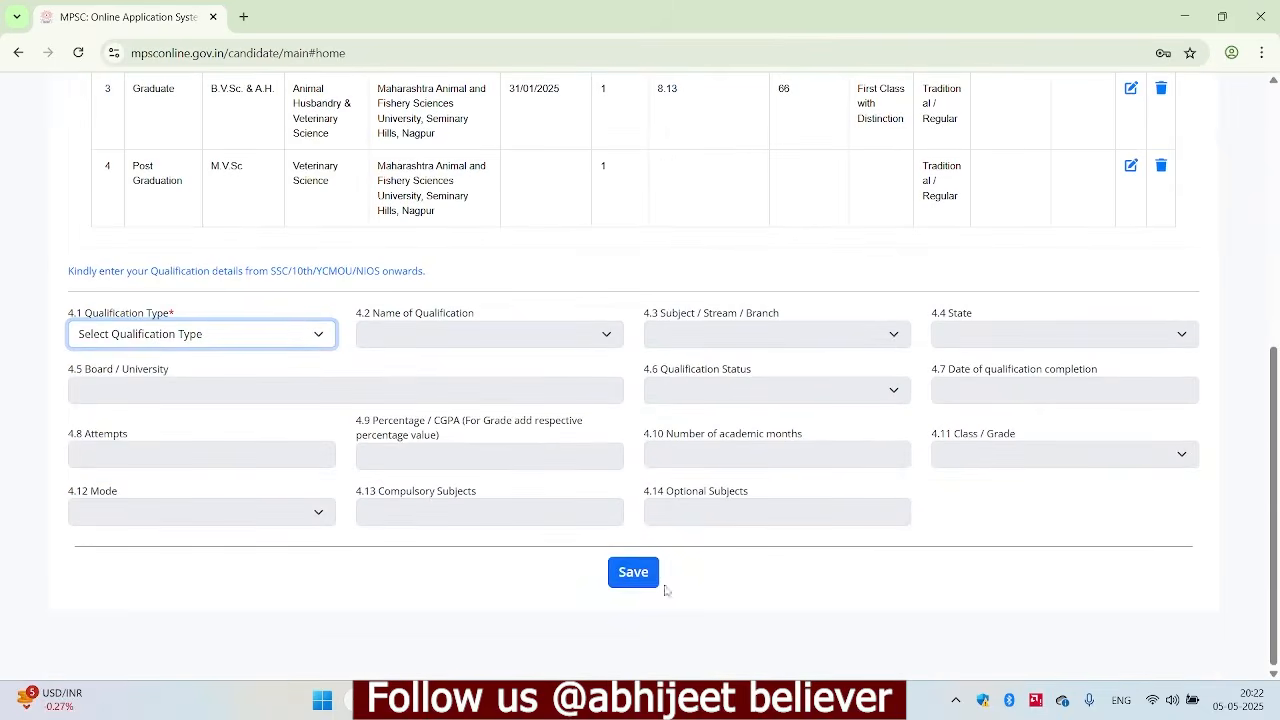
pyautogui.scroll(3, 619, 411)
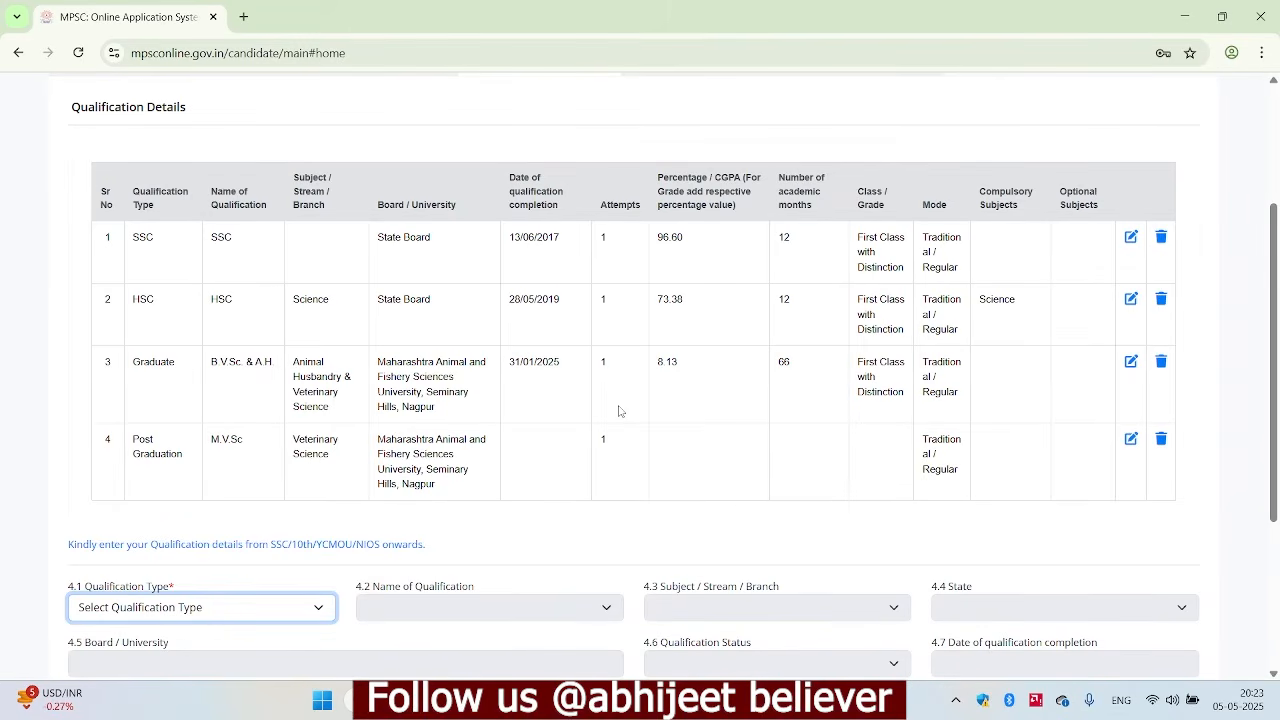
pyautogui.scroll(-3, 720, 455)
pyautogui.scroll(2, 630, 316)
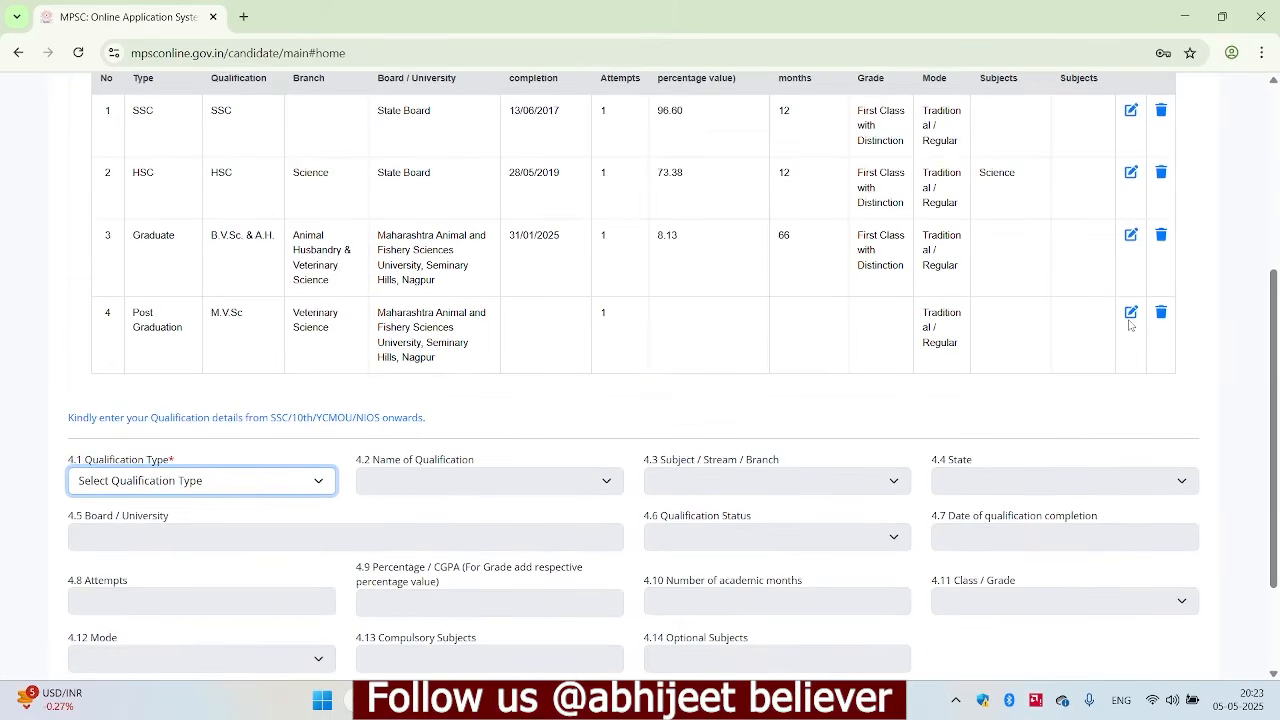
pyautogui.click(1131, 326)
pyautogui.scroll(-2, 530, 450)
pyautogui.click(251, 397)
pyautogui.press('BackSpace')
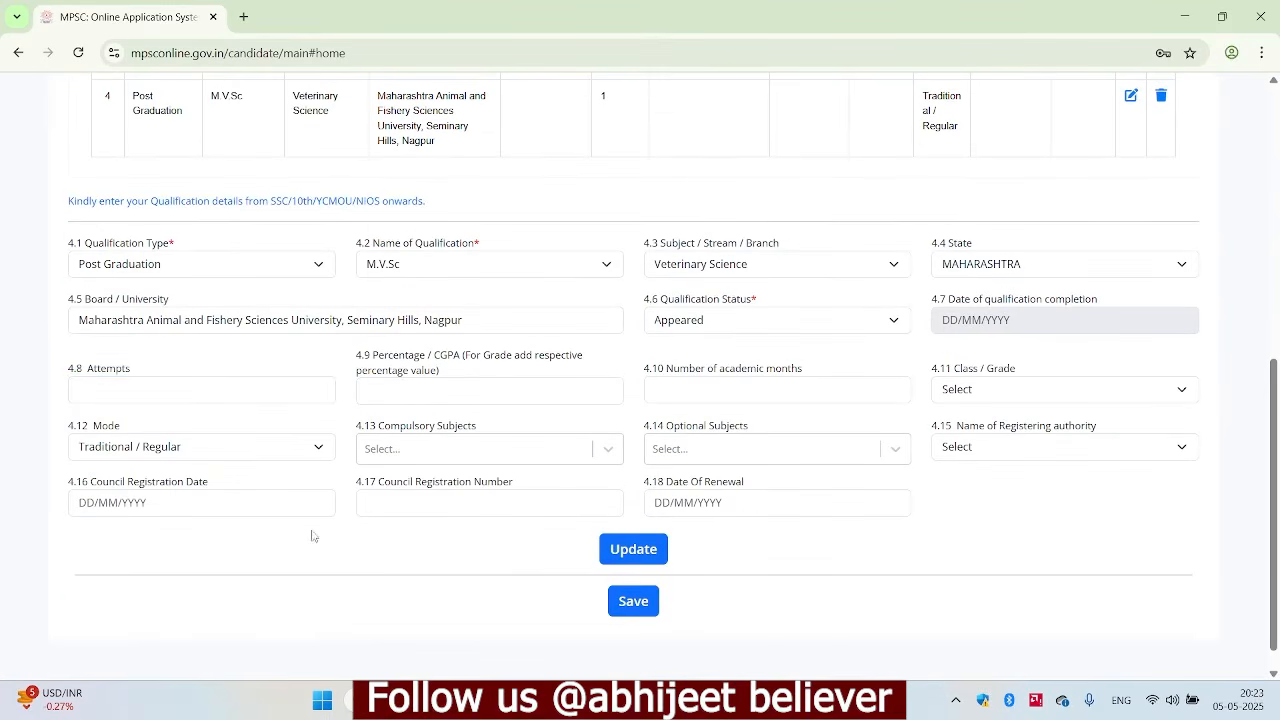
pyautogui.click(633, 549)
# Save and confirm the qualification details, then go to Step 5 Experience Information.
pyautogui.scroll(3, 700, 313)
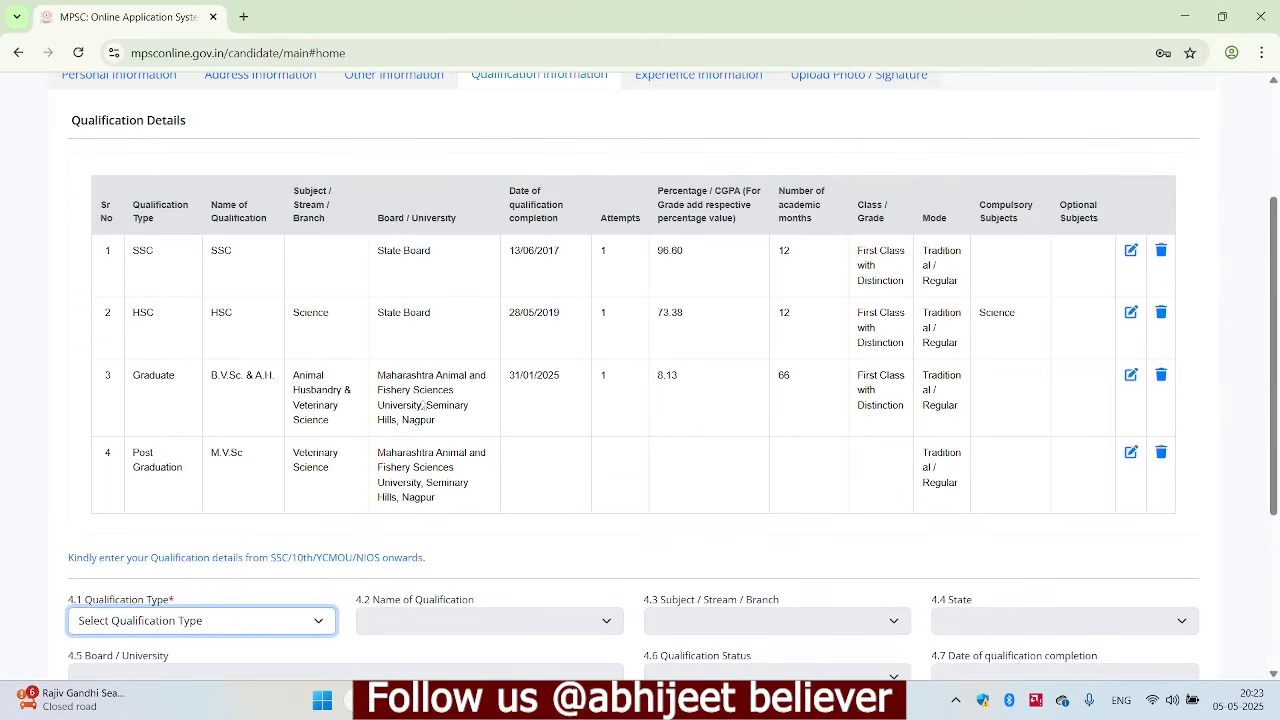
pyautogui.scroll(-3, 530, 487)
pyautogui.click(633, 571)
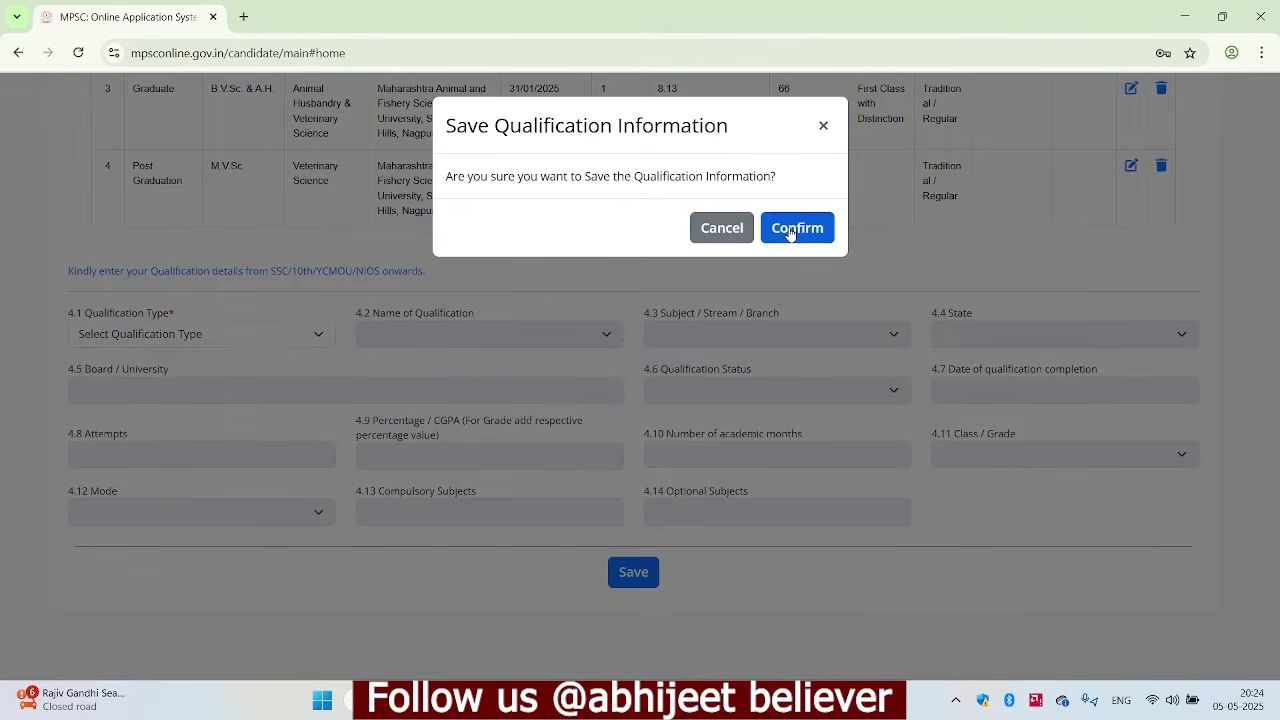
pyautogui.click(790, 229)
pyautogui.scroll(-3, 651, 534)
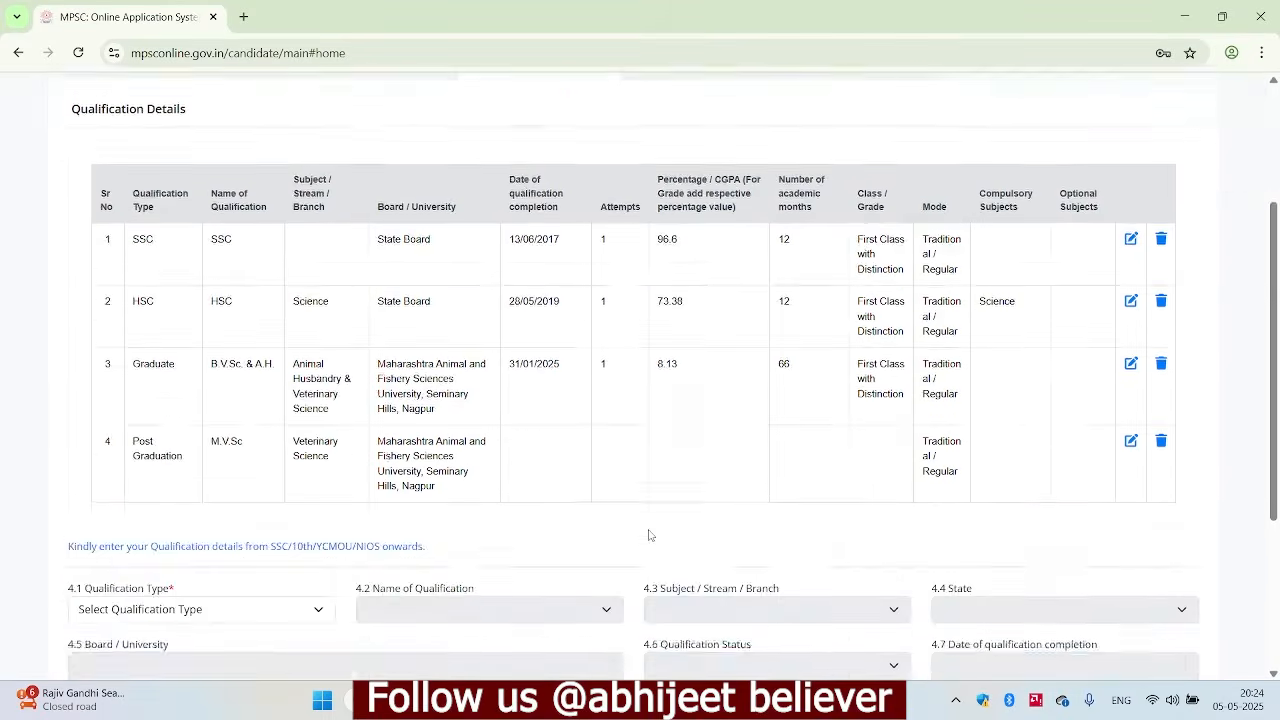
pyautogui.scroll(3, 1000, 525)
pyautogui.click(714, 272)
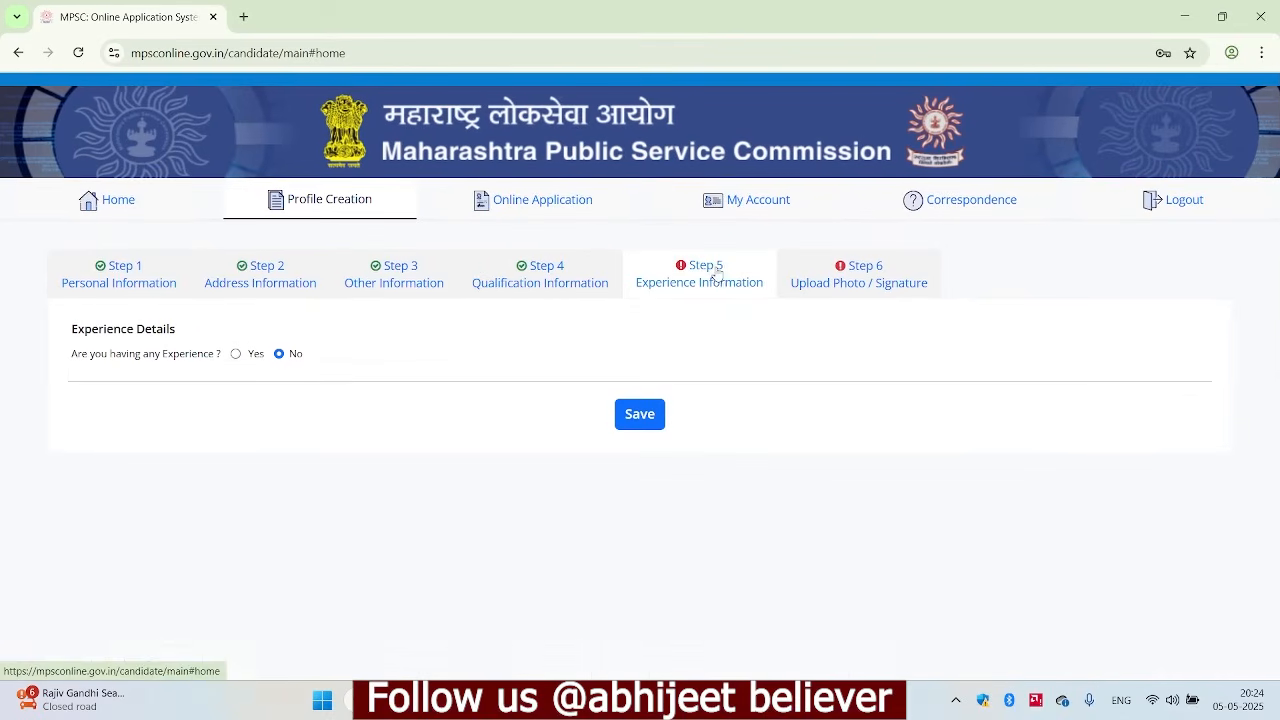
# Save the experience details as No experience and move to Step 6 Upload Photo / Signature.
pyautogui.click(235, 354)
pyautogui.scroll(-2, 640, 400)
pyautogui.scroll(2, 640, 400)
pyautogui.click(279, 353)
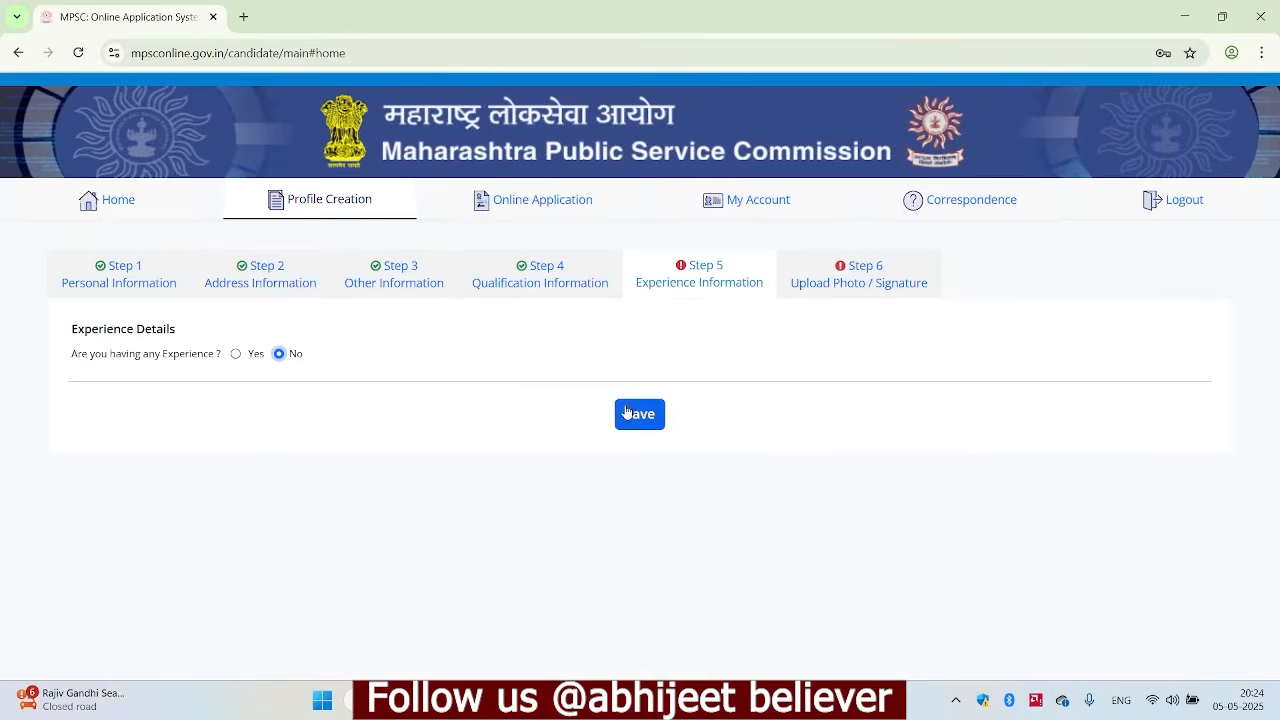
pyautogui.click(627, 413)
pyautogui.click(851, 279)
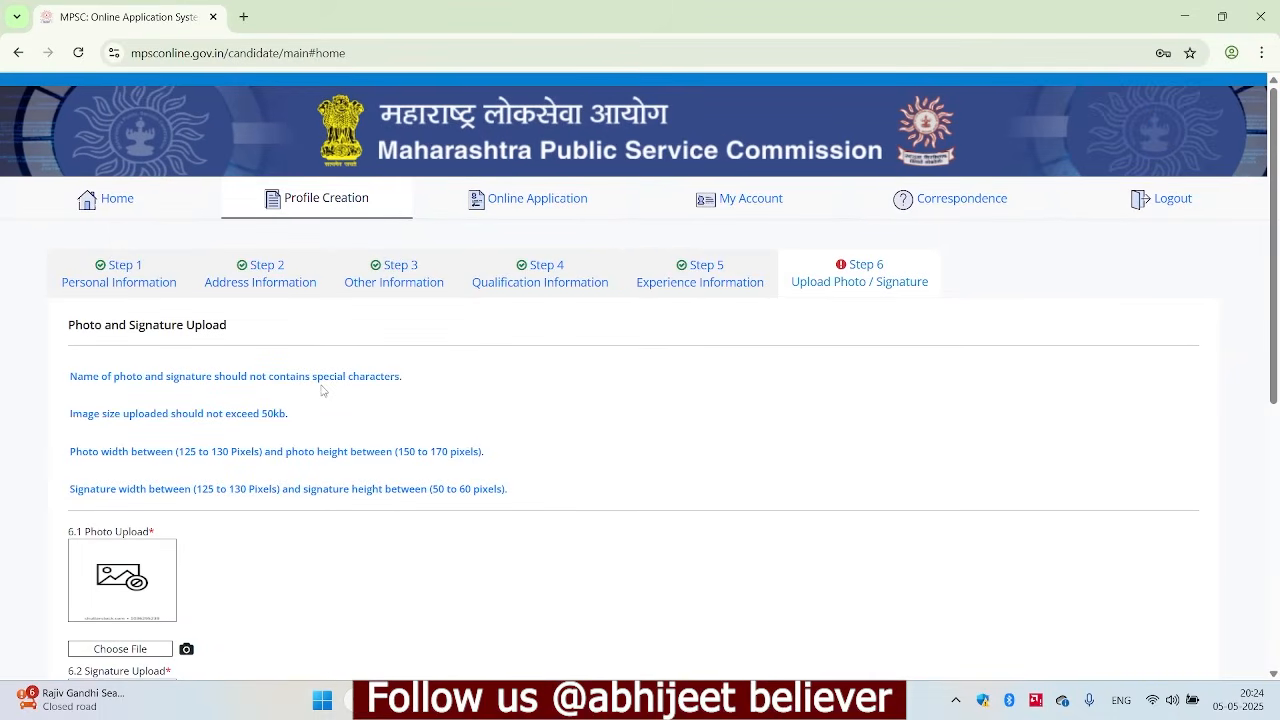
pyautogui.scroll(-1, 300, 392)
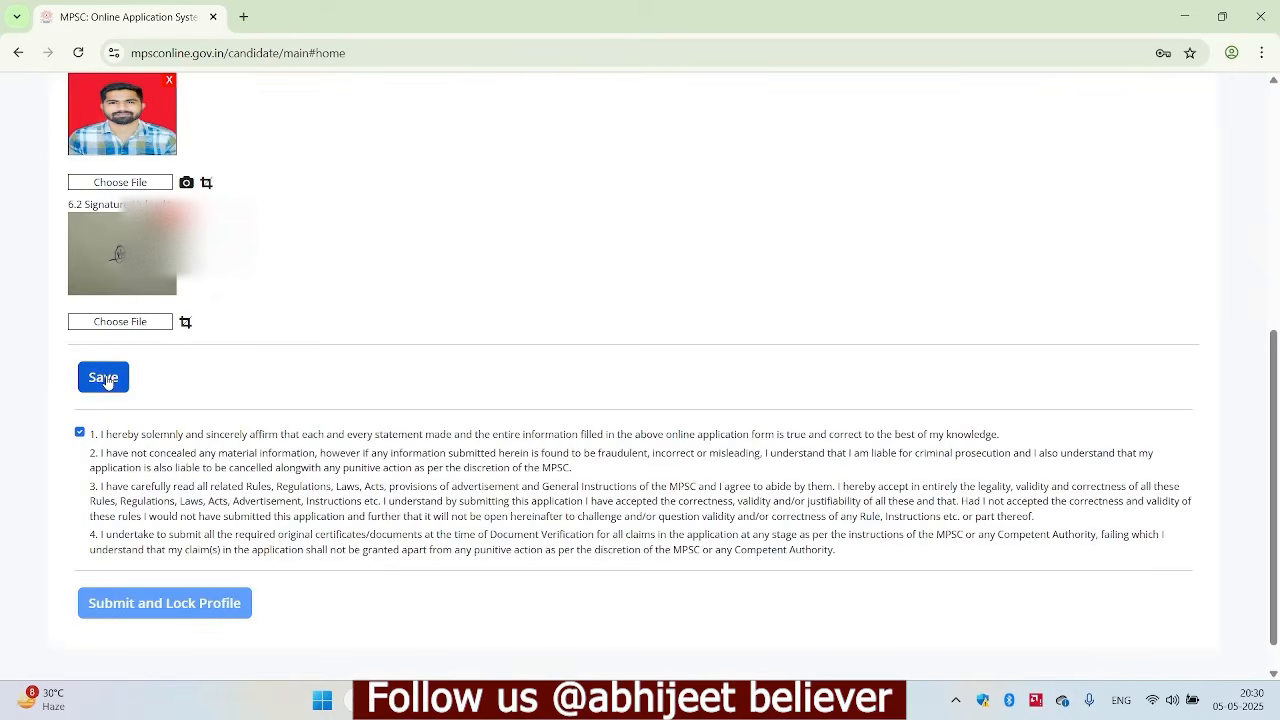
# Save the uploaded photo and signature.
pyautogui.scroll(4, 366, 177)
pyautogui.scroll(-3, 367, 188)
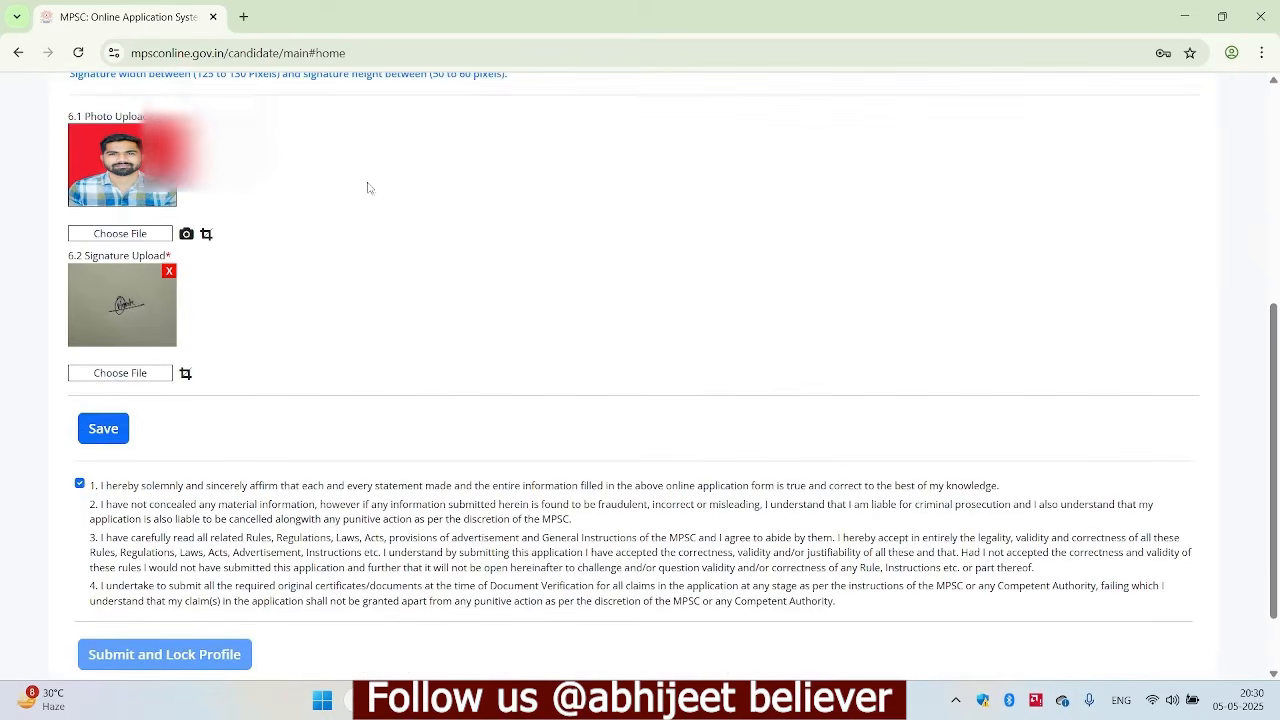
pyautogui.click(98, 432)
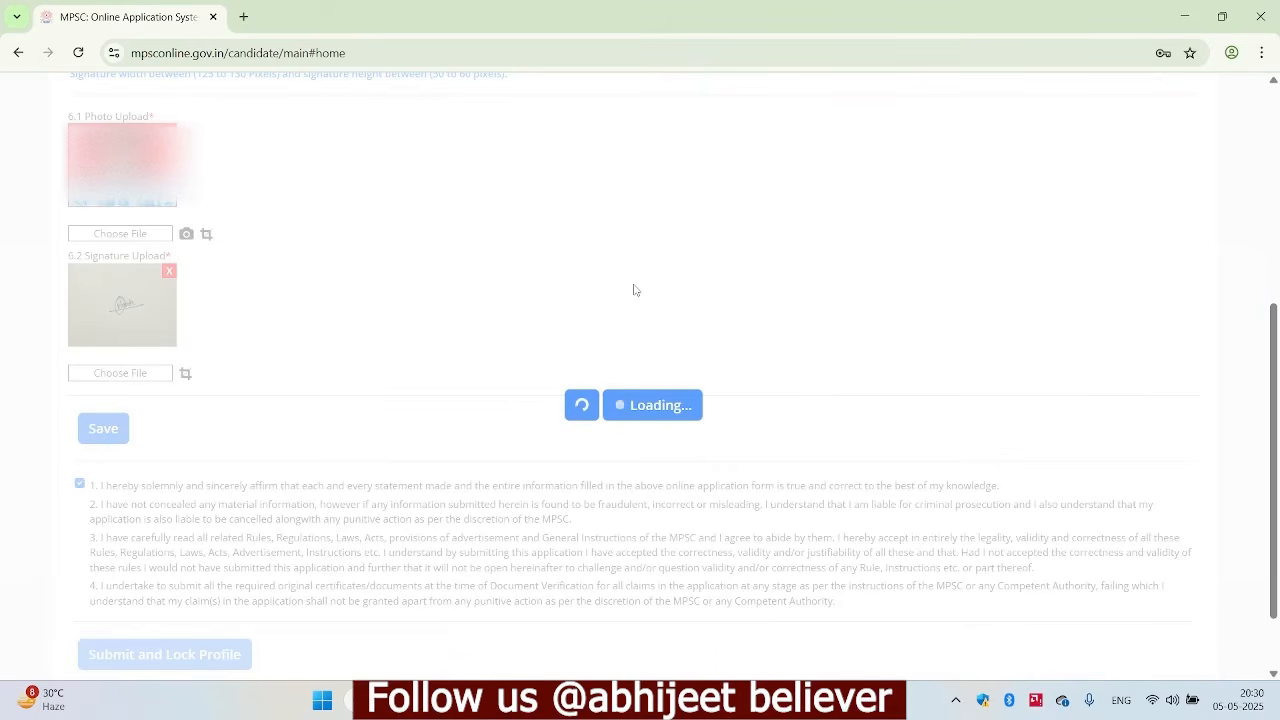
# Submit and lock the completed profile, confirming the prompt.
pyautogui.scroll(-2, 633, 290)
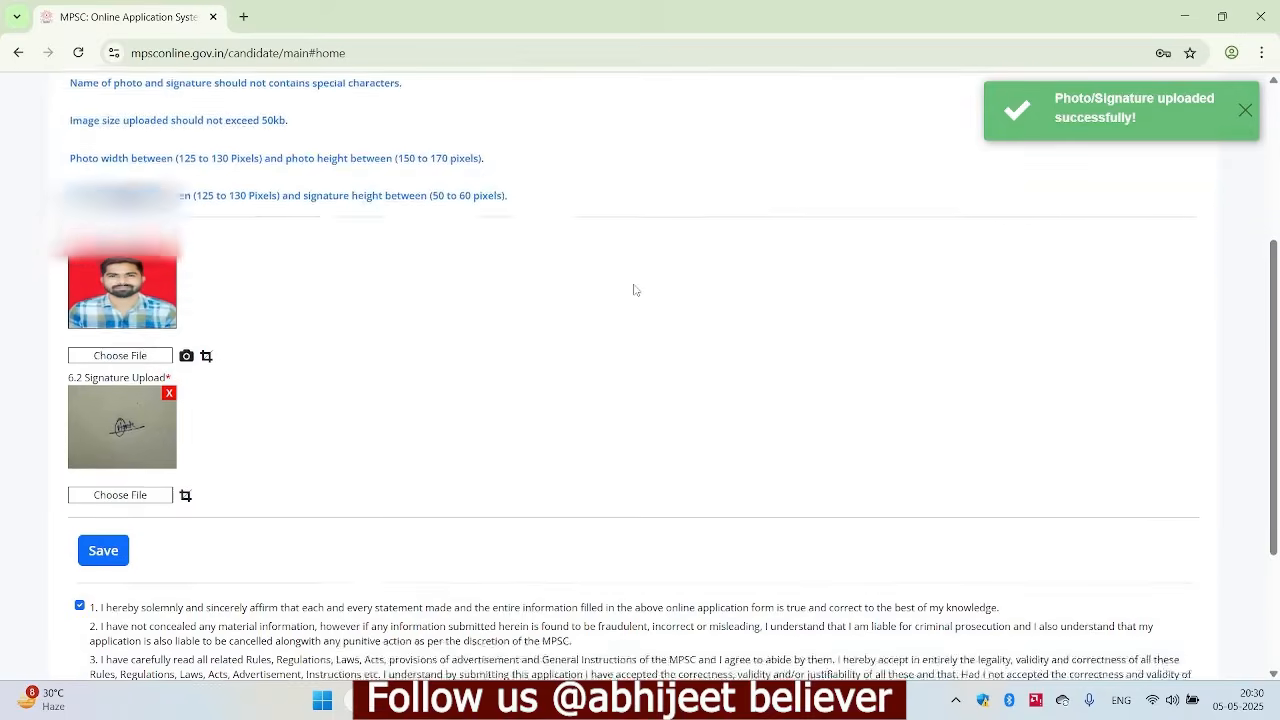
pyautogui.scroll(-2, 633, 290)
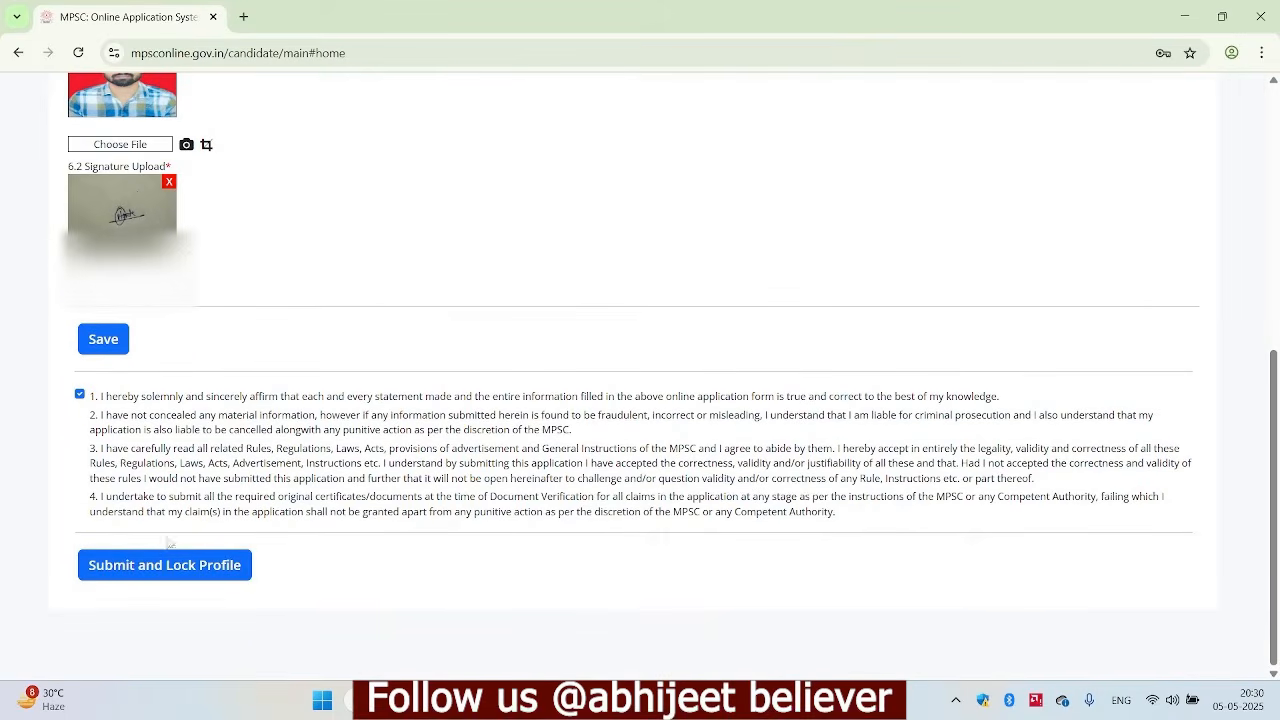
pyautogui.click(162, 564)
pyautogui.click(797, 278)
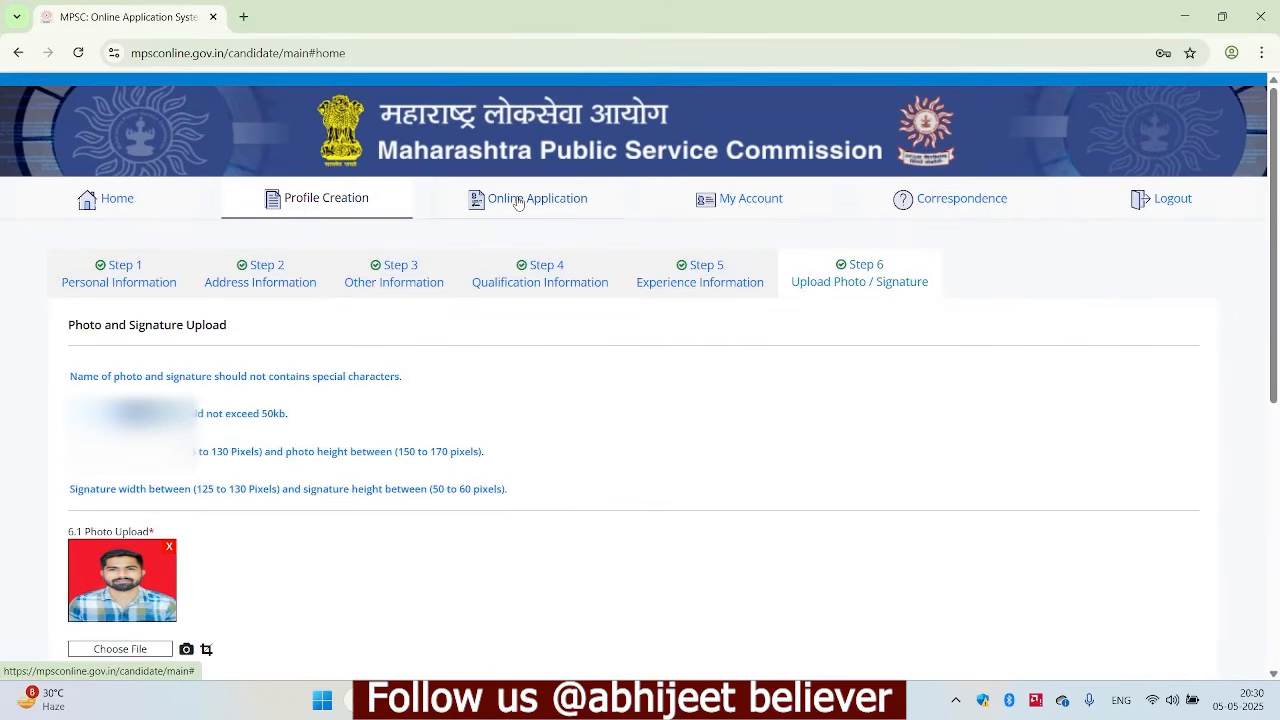
# From Online Application, open advertisement 088 for Live Stock Development Officer, Group-A.
pyautogui.click(518, 203)
pyautogui.scroll(-3, 595, 455)
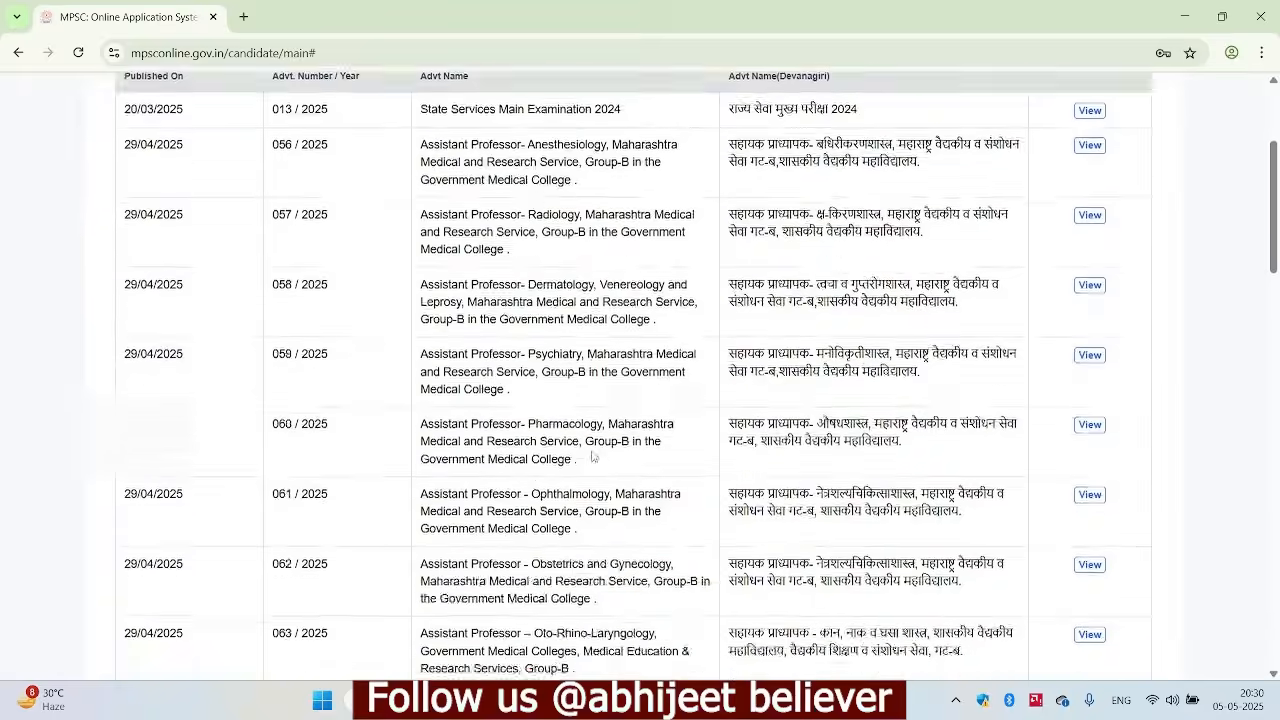
pyautogui.scroll(-15, 595, 455)
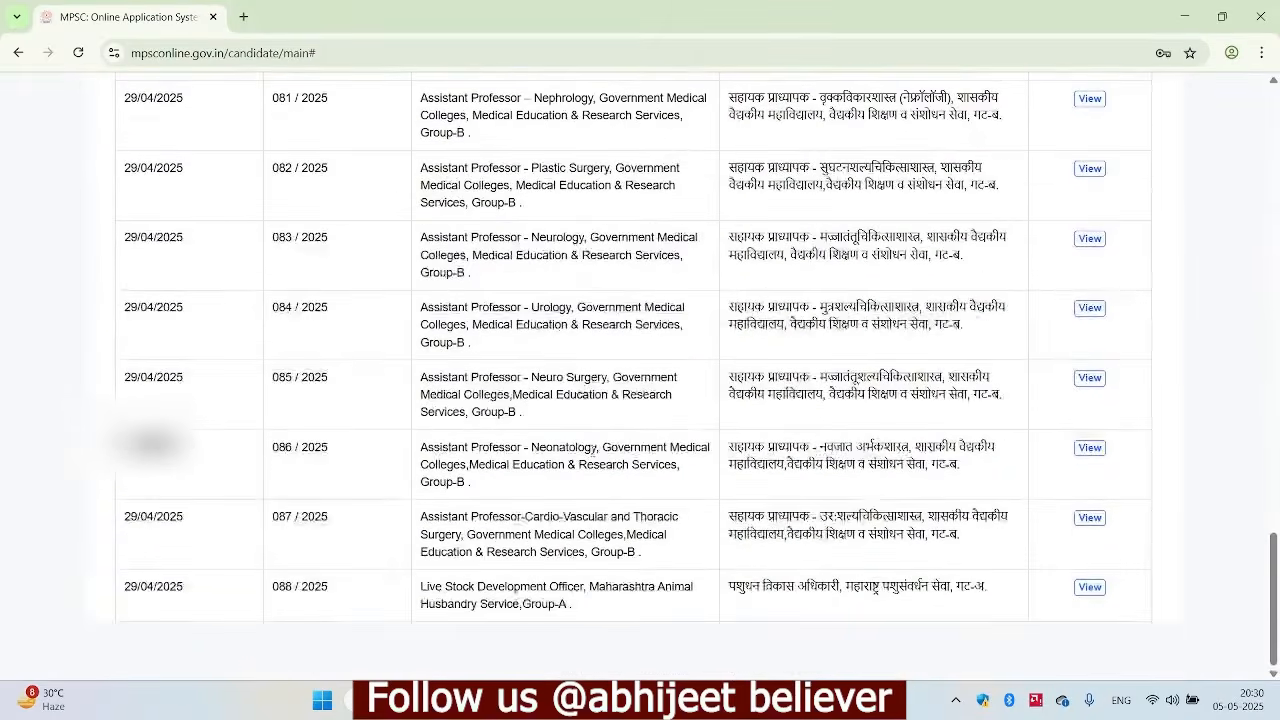
pyautogui.scroll(15, 595, 450)
pyautogui.scroll(-15, 593, 451)
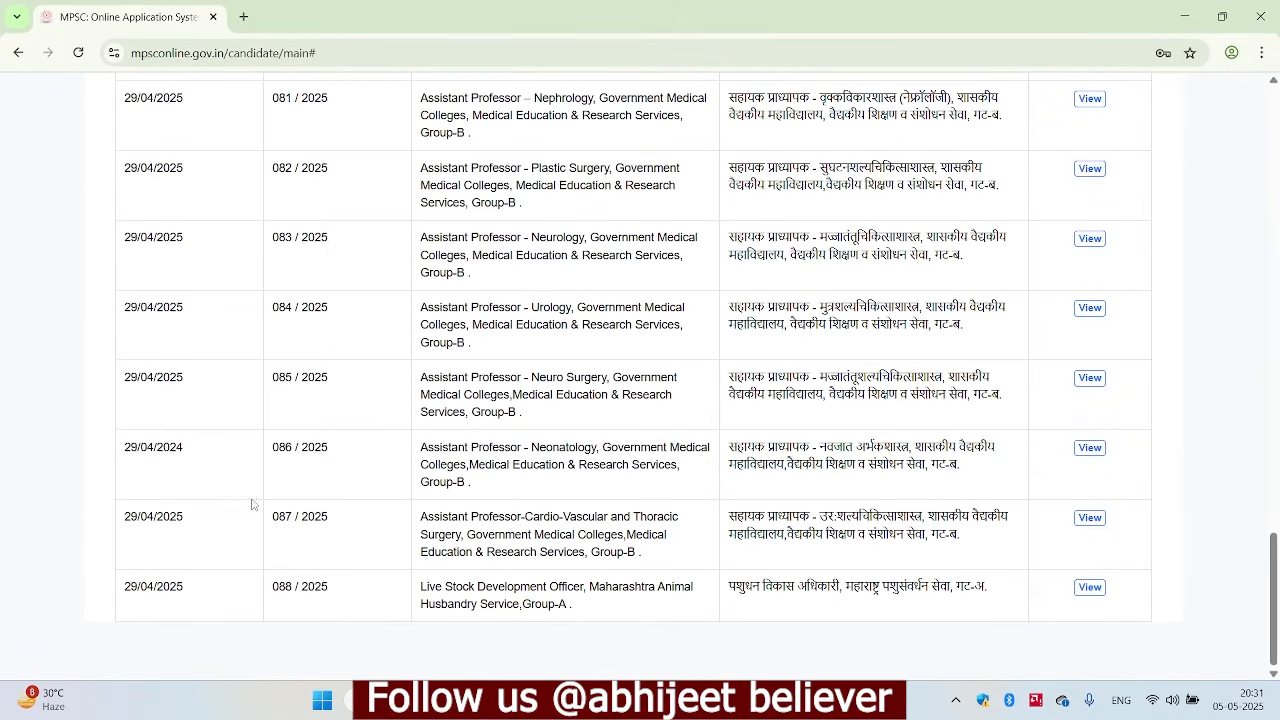
pyautogui.click(1089, 588)
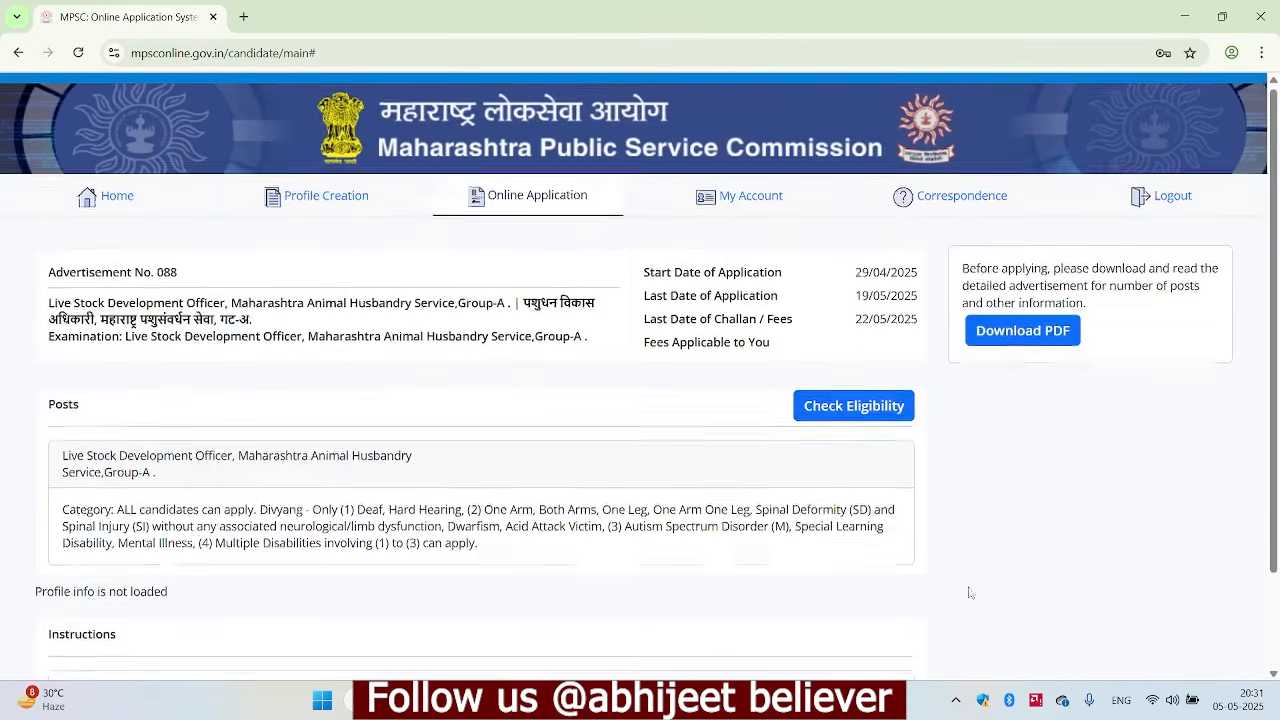
# Confirm eligibility, apply for the post, and upload the 10th examination and age proofs.
pyautogui.click(853, 409)
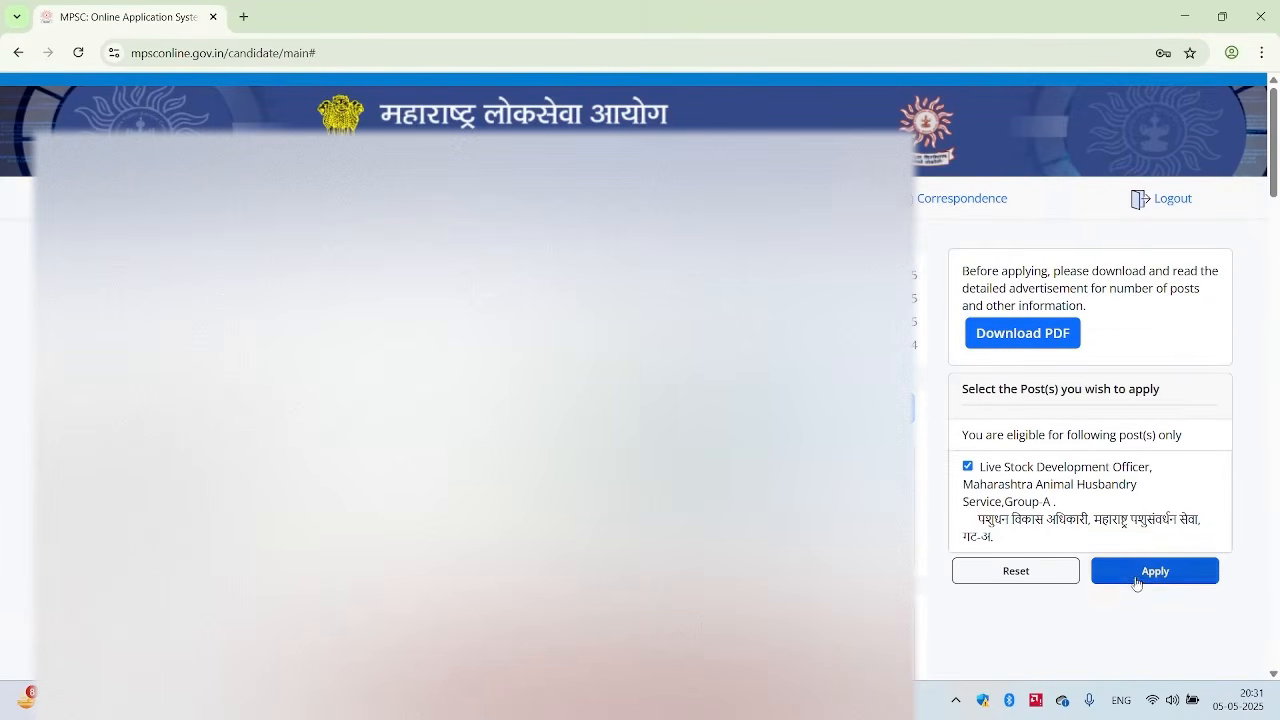
pyautogui.click(1152, 571)
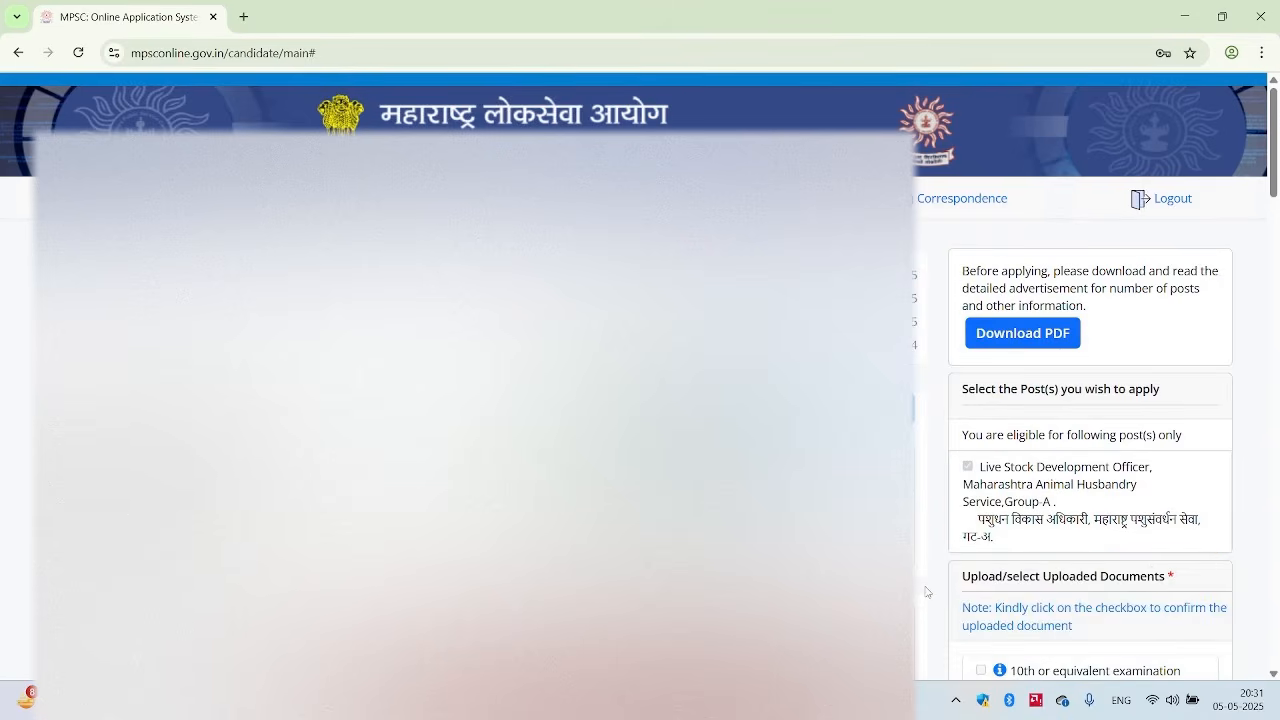
pyautogui.scroll(-2, 925, 592)
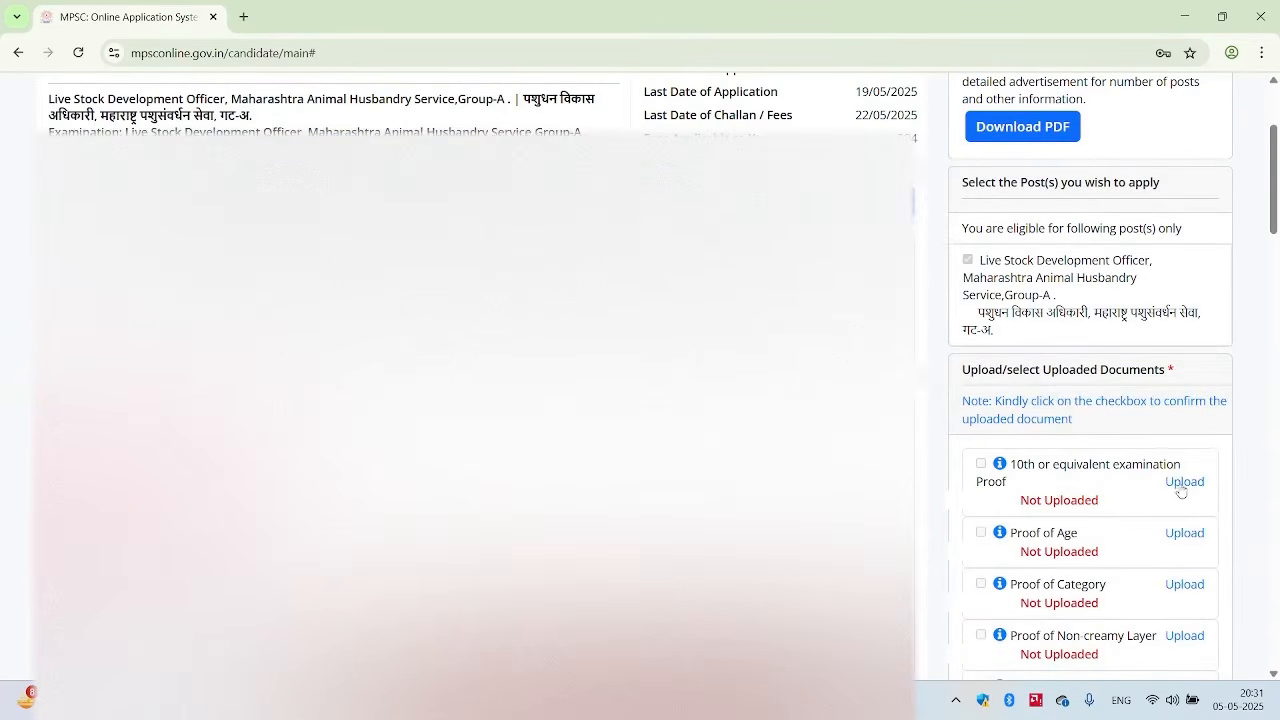
pyautogui.click(1183, 483)
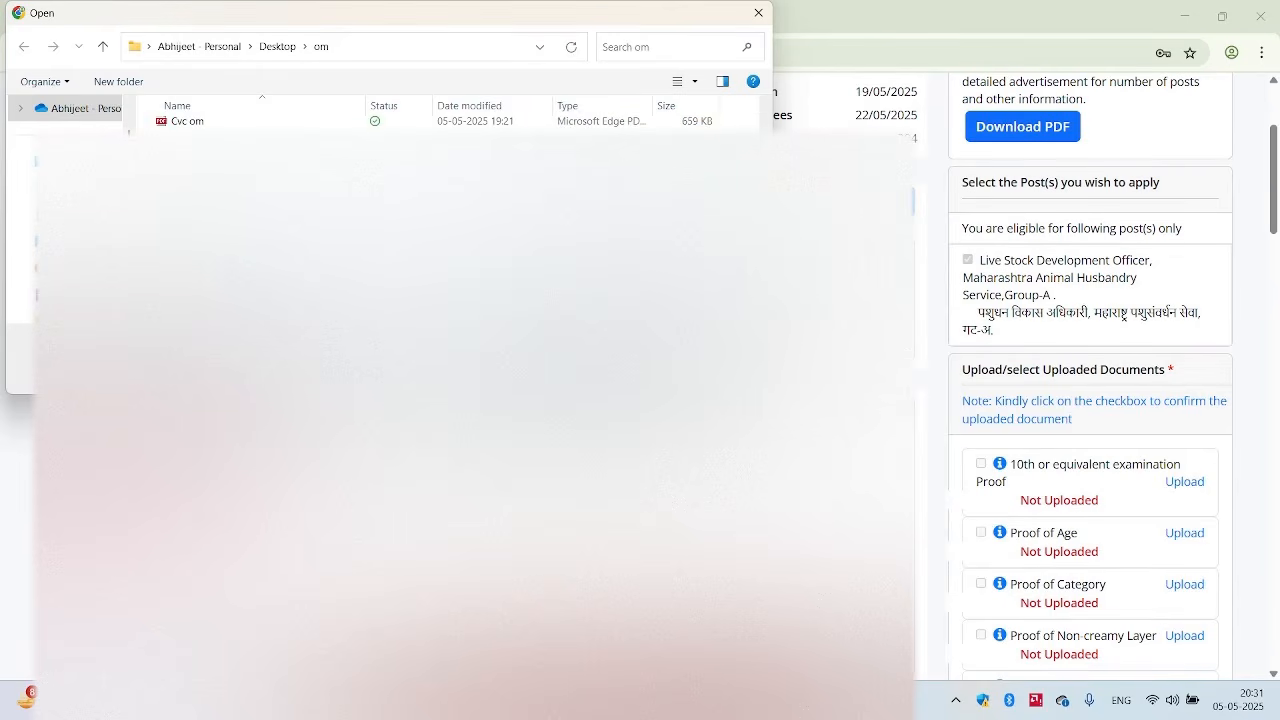
pyautogui.press('Return')
pyautogui.scroll(-1, 1093, 452)
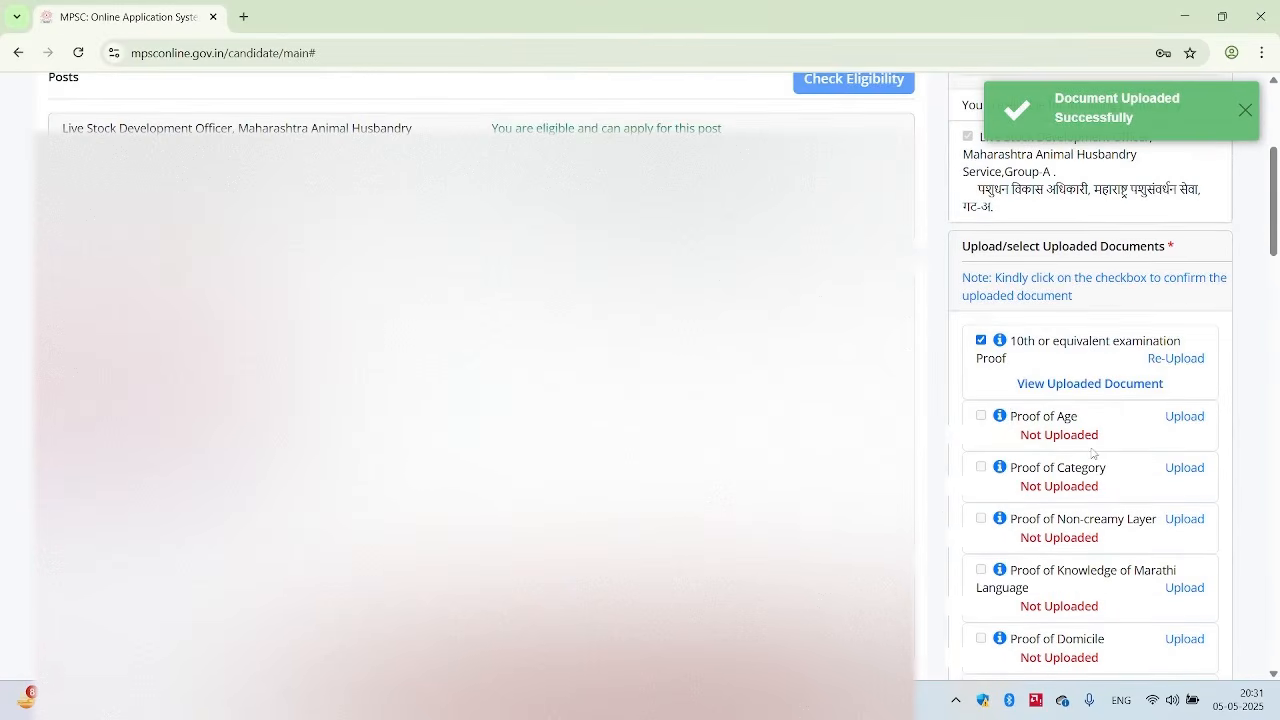
pyautogui.click(1184, 417)
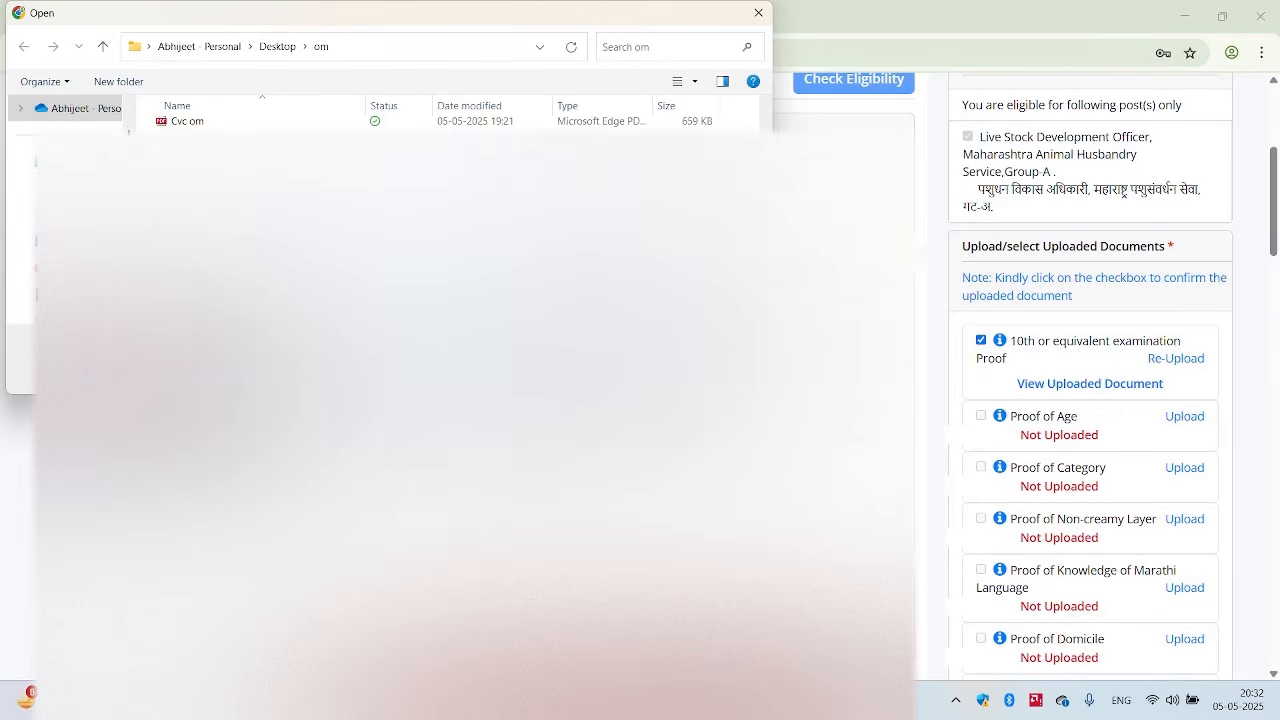
pyautogui.press('Return')
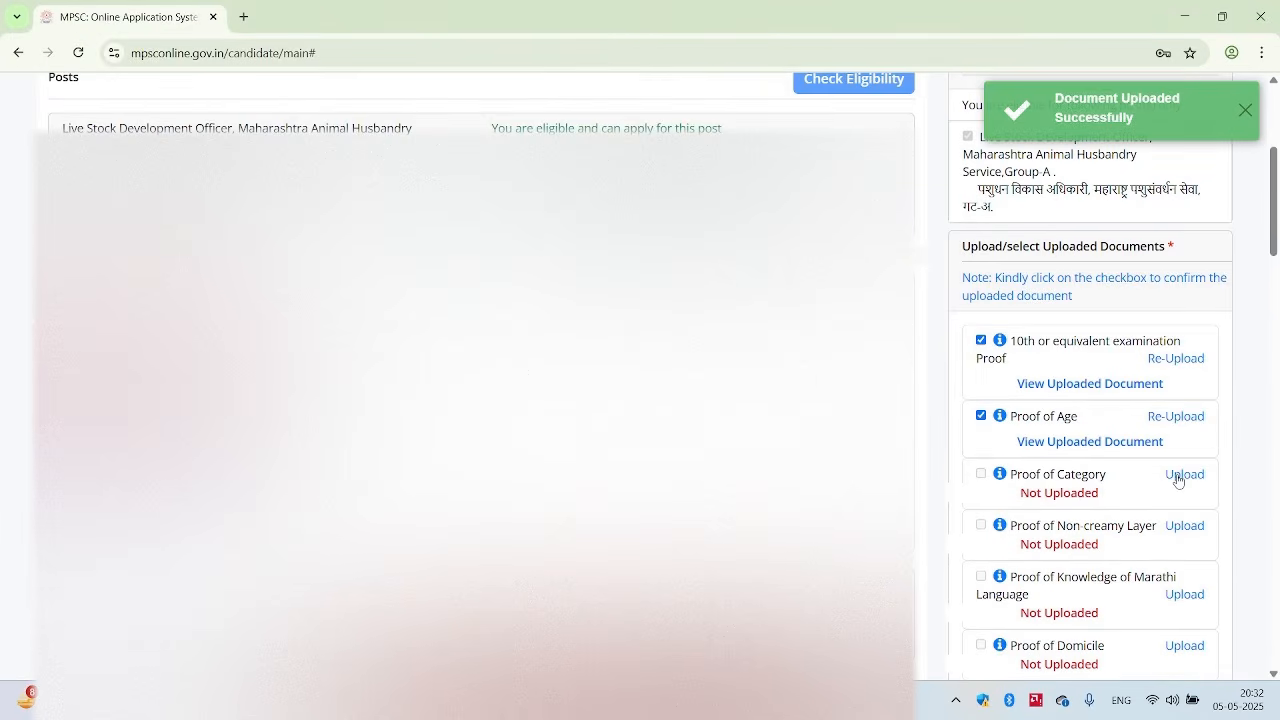
# Upload the Proof of Category, Non-creamy Layer and Marathi Language documents.
pyautogui.click(1180, 476)
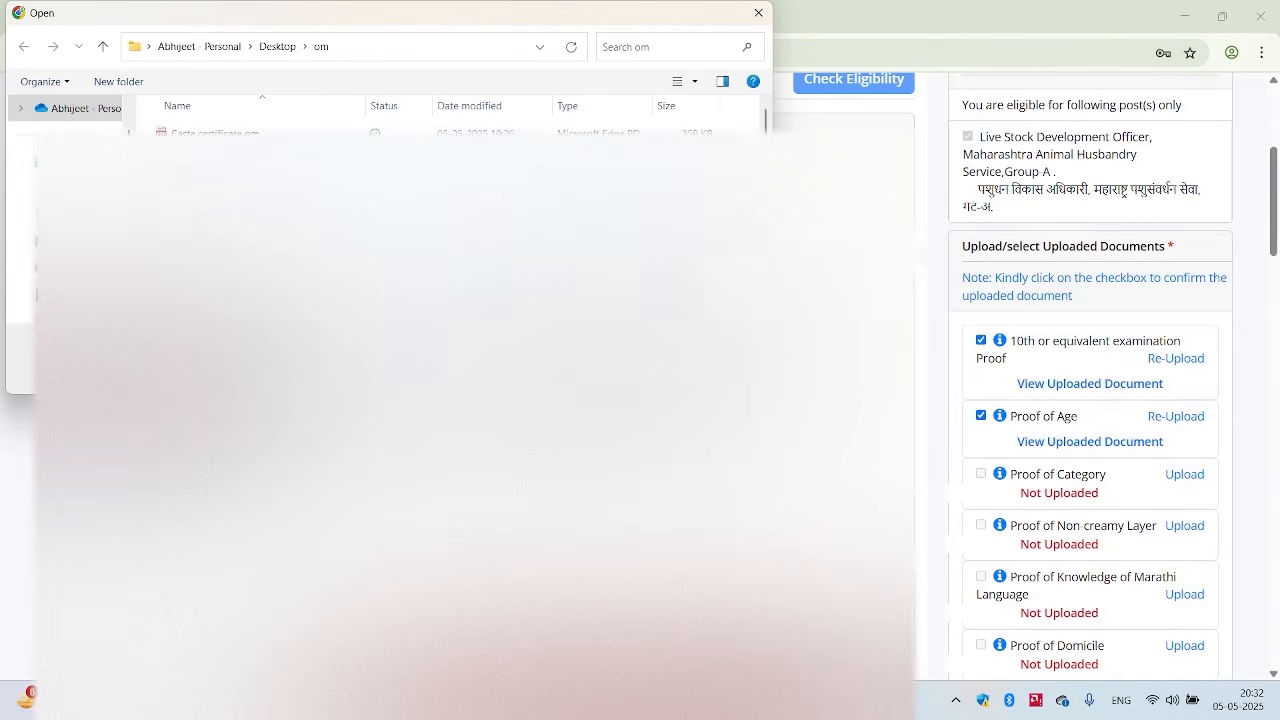
pyautogui.press('Down')
pyautogui.press('Return')
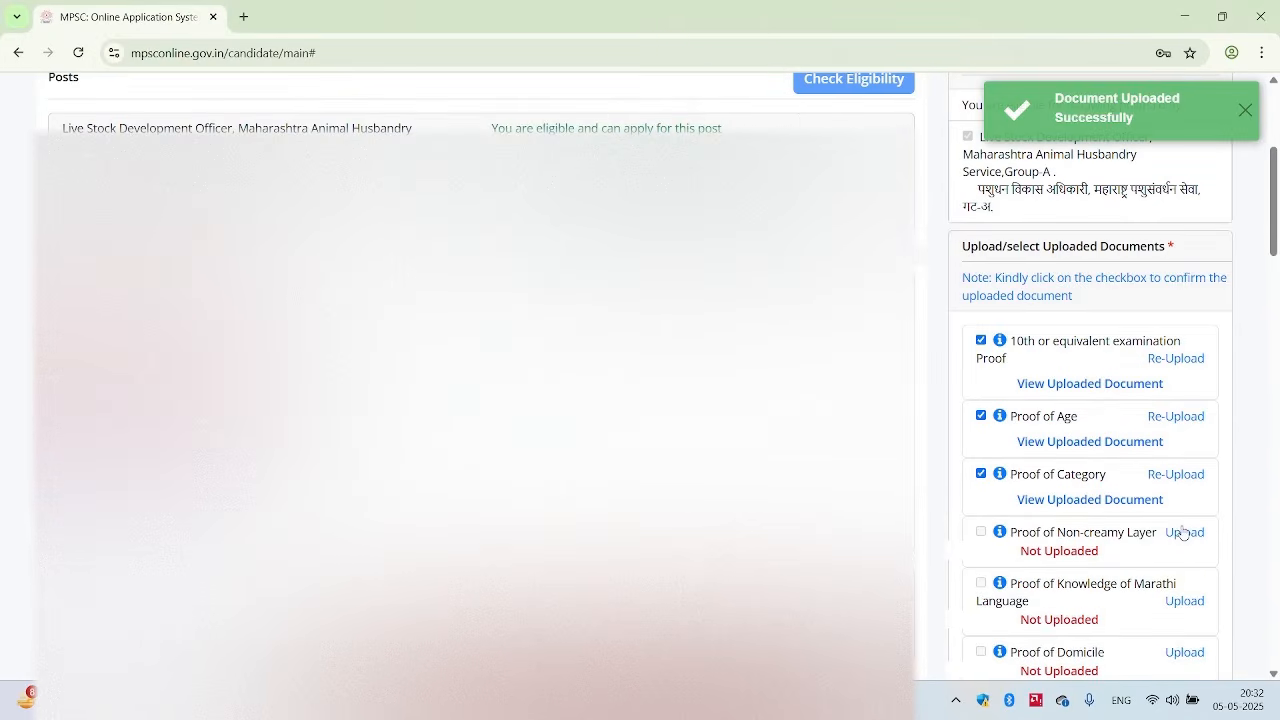
pyautogui.click(1183, 532)
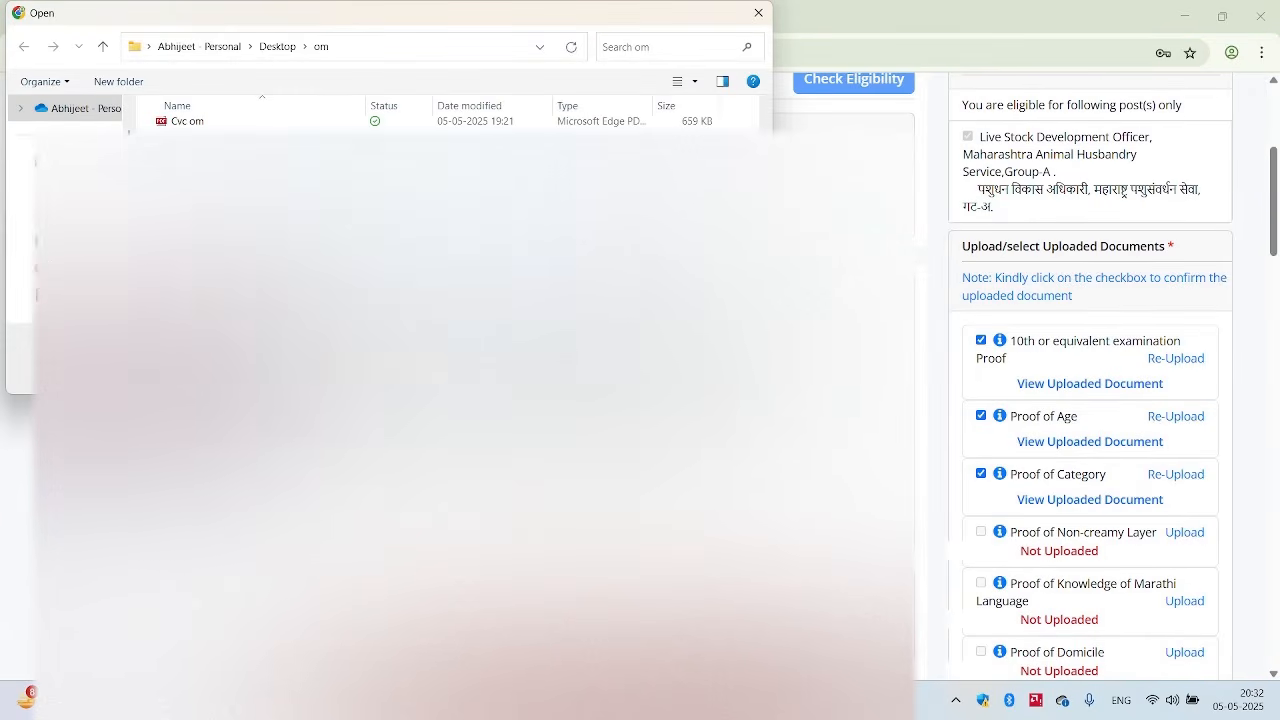
pyautogui.doubleClick(210, 202)
pyautogui.scroll(-2, 1138, 529)
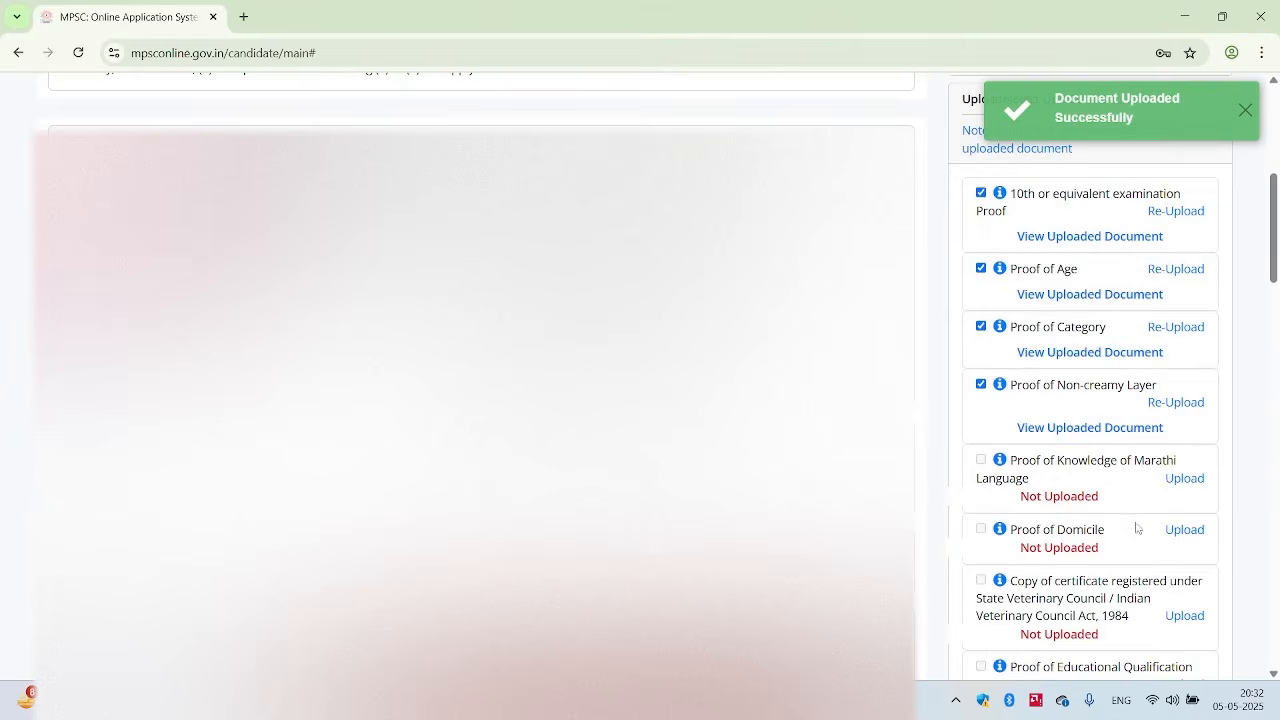
pyautogui.click(1183, 480)
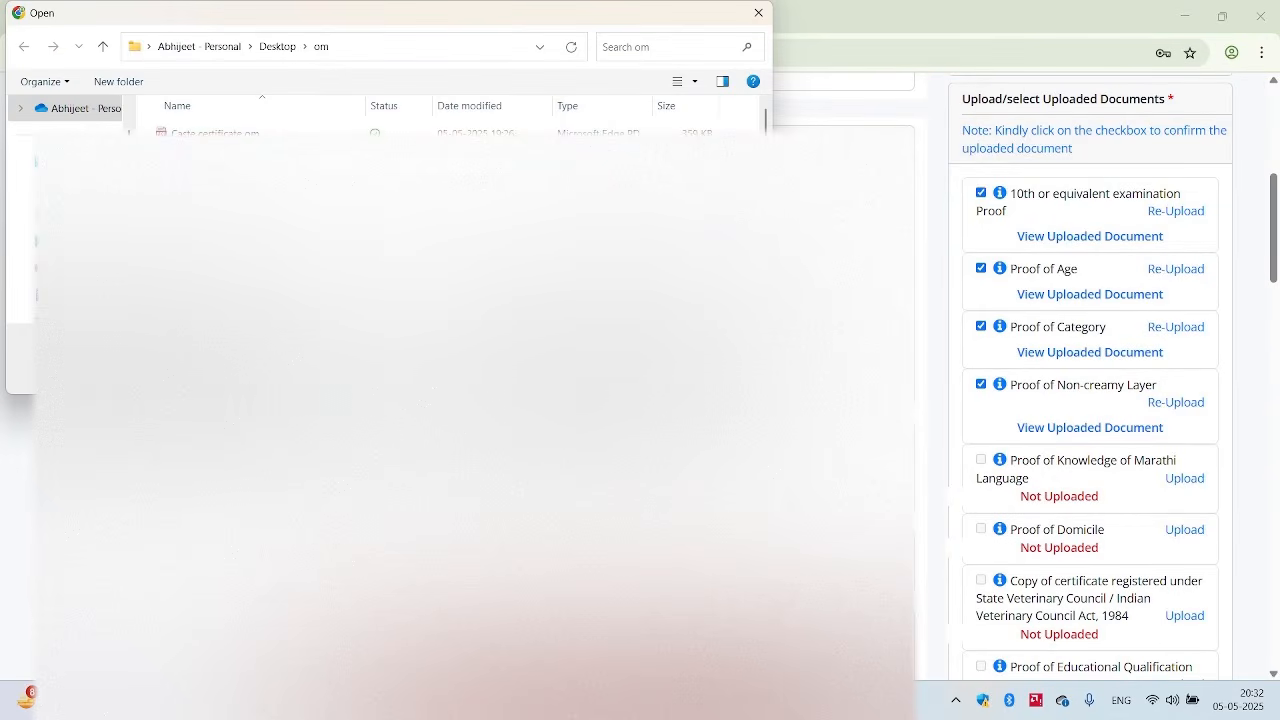
pyautogui.doubleClick(187, 120)
# Upload the Domicile, Veterinary Council certificate and Educational Qualification documents.
pyautogui.scroll(-1, 1157, 451)
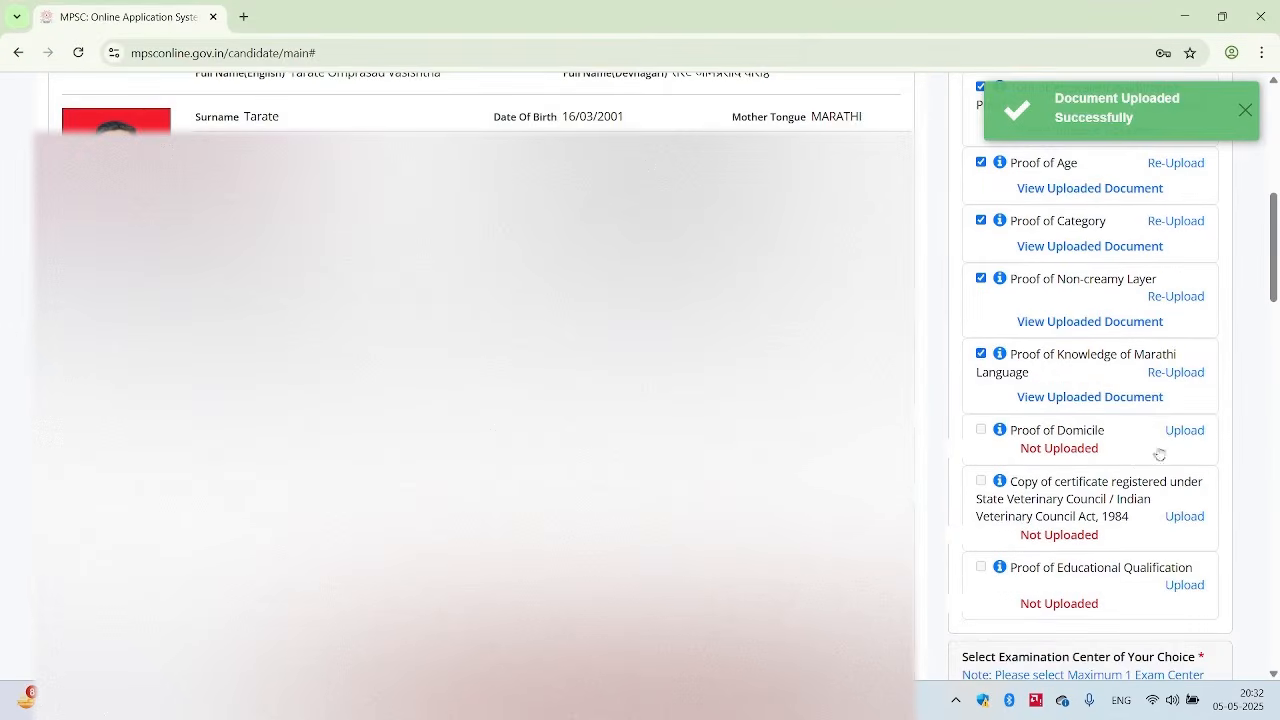
pyautogui.click(1184, 430)
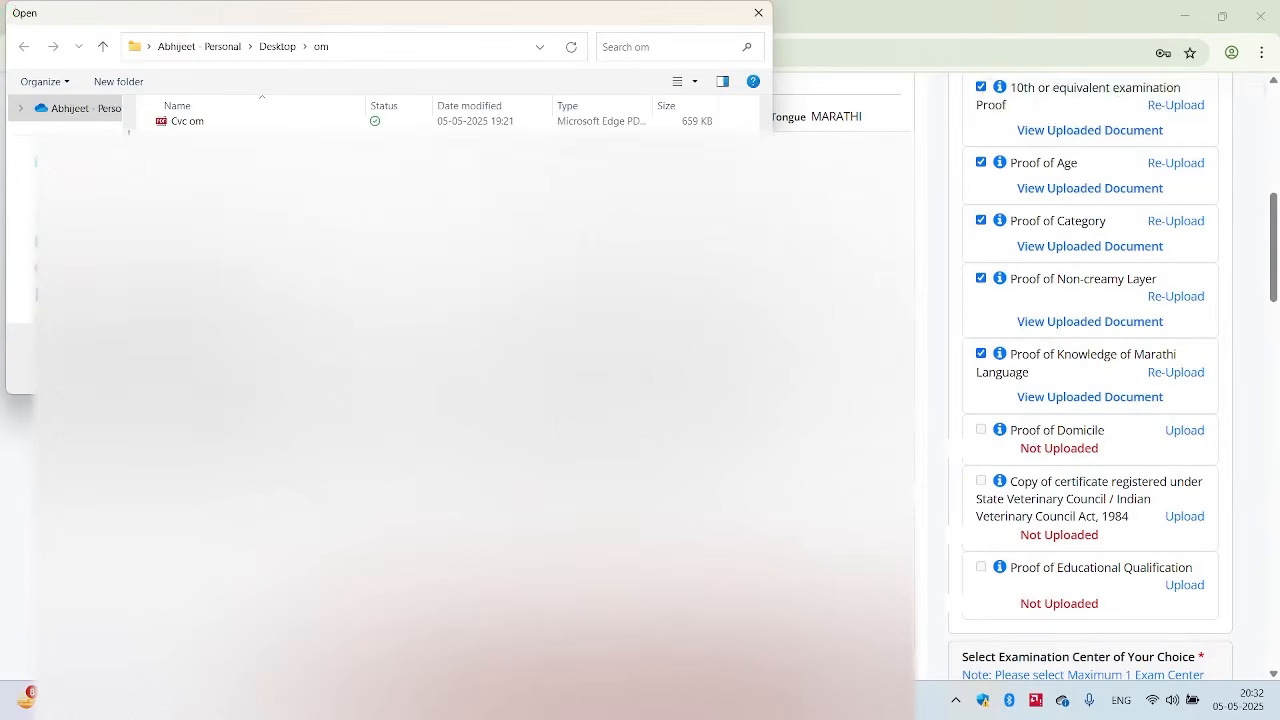
pyautogui.doubleClick(187, 120)
pyautogui.click(1182, 524)
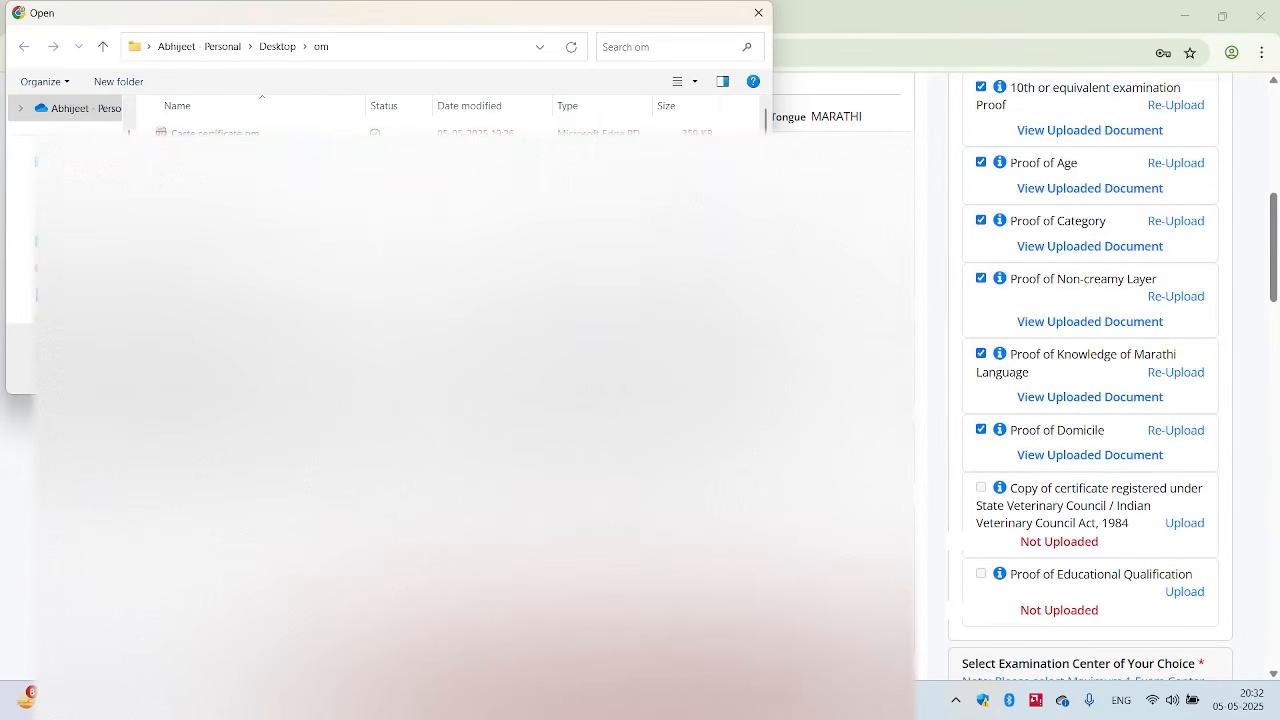
pyautogui.press('Return')
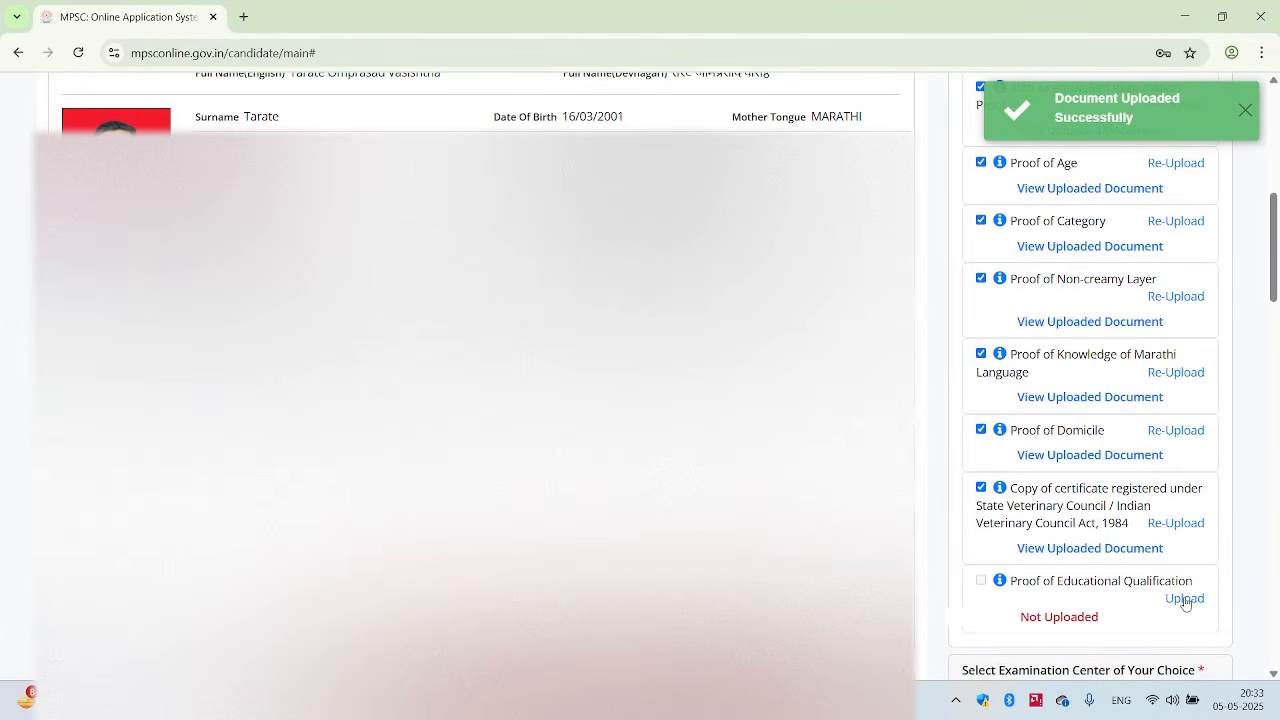
pyautogui.click(1185, 598)
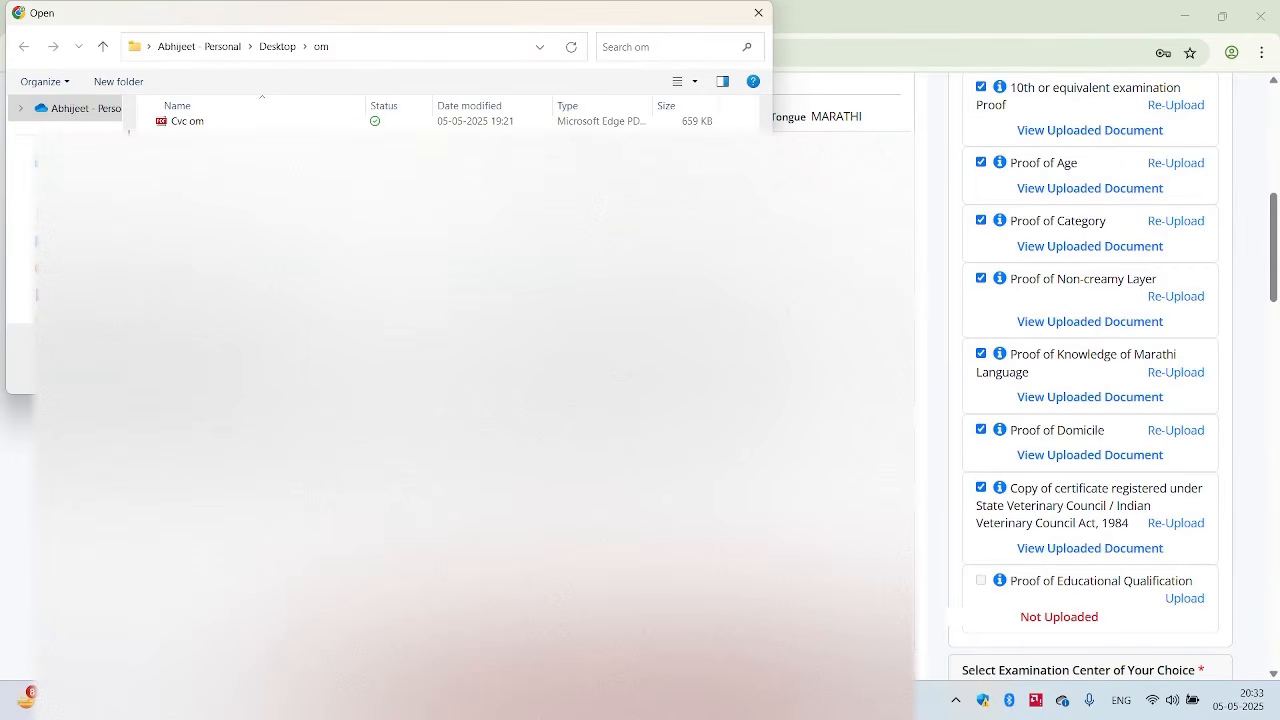
pyautogui.press('Return')
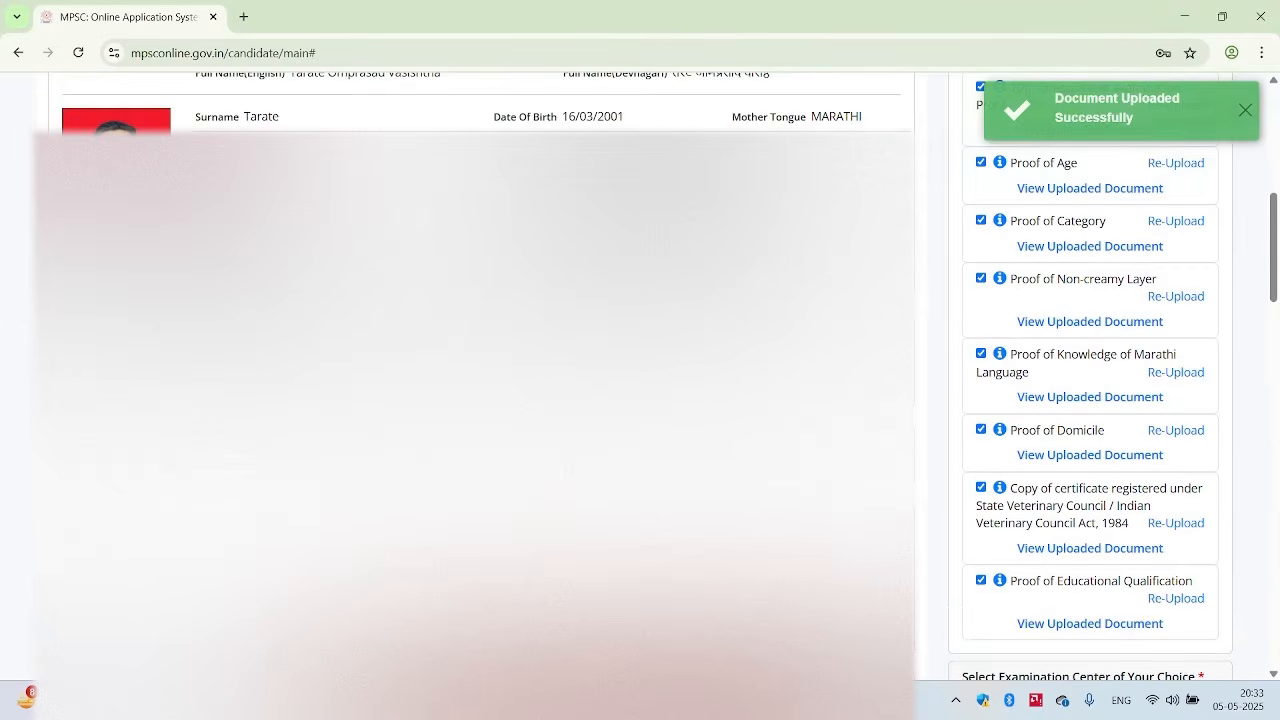
pyautogui.scroll(-2, 1010, 555)
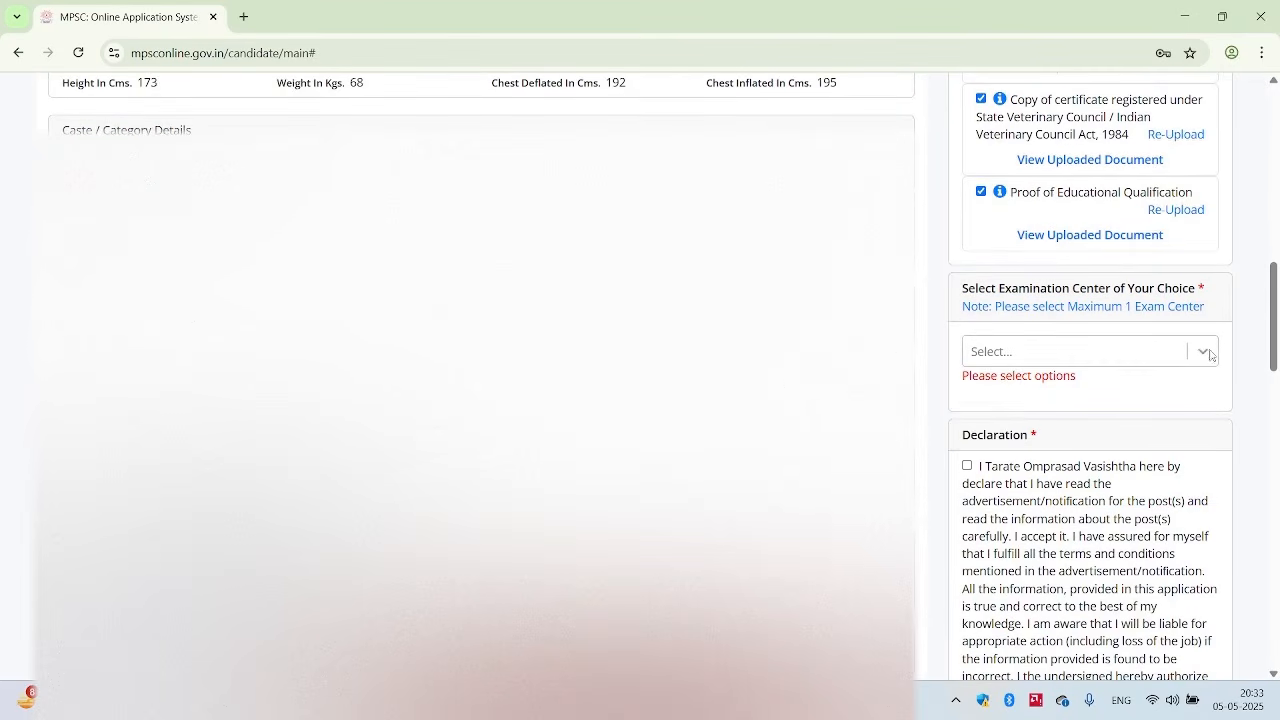
# Fill in the declaration location with the applicant's place name and PIN code.
pyautogui.click(1204, 352)
pyautogui.click(1204, 352)
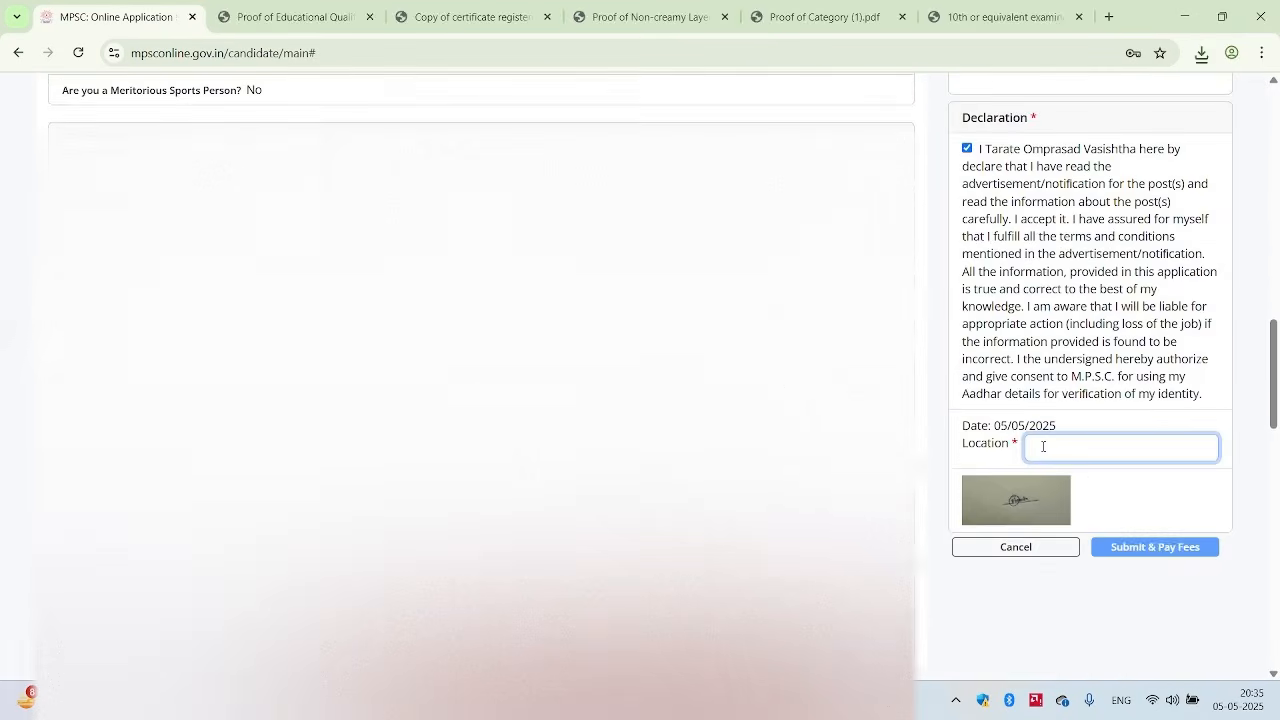
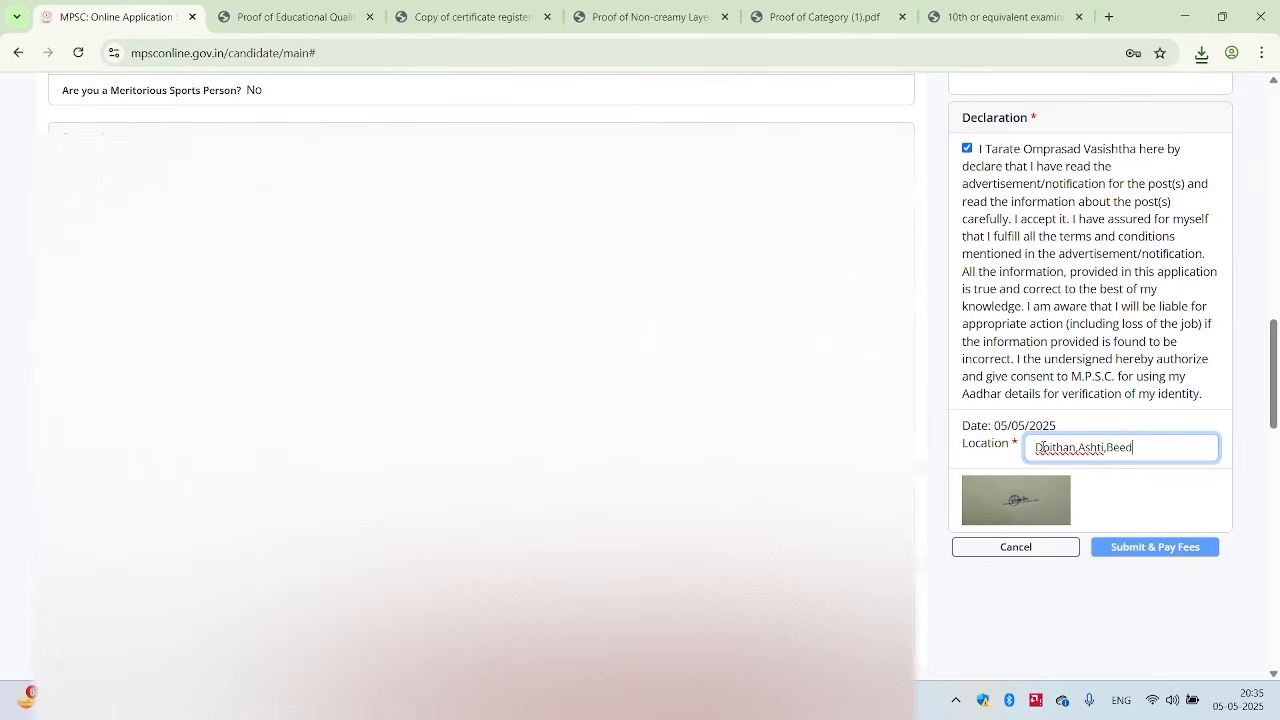
pyautogui.click(1140, 512)
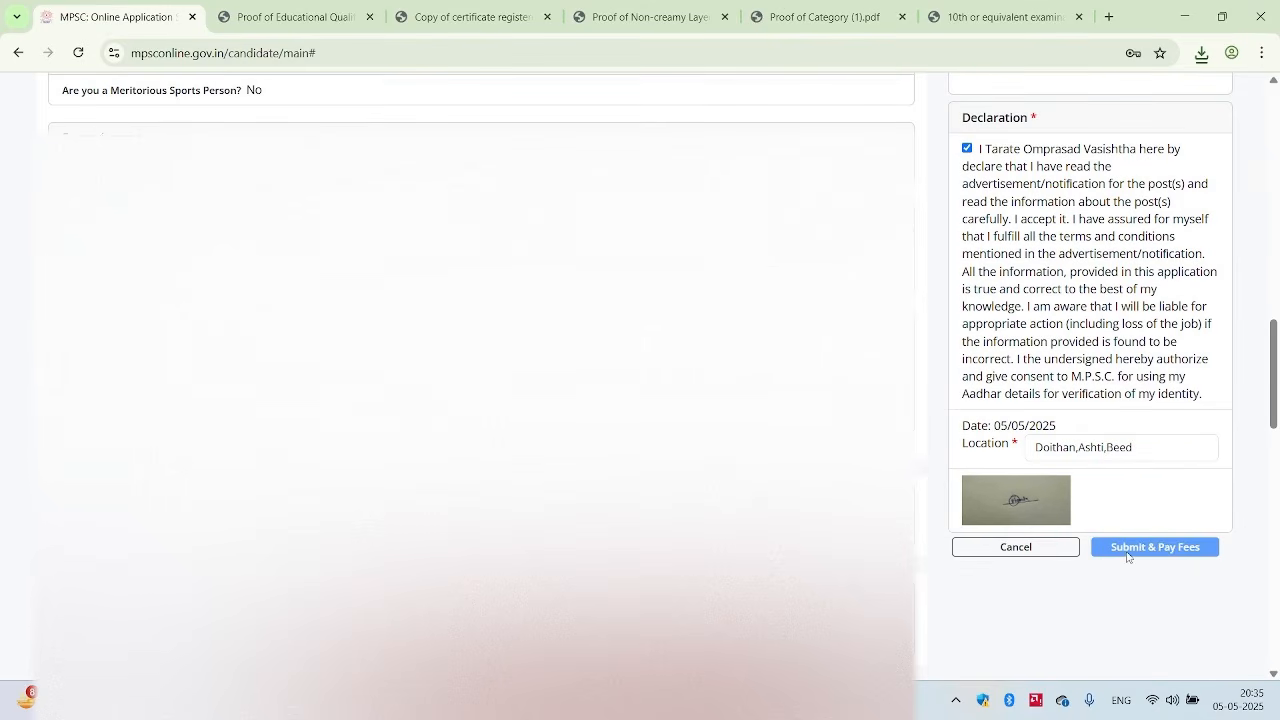
pyautogui.click(1157, 443)
pyautogui.write('414203')
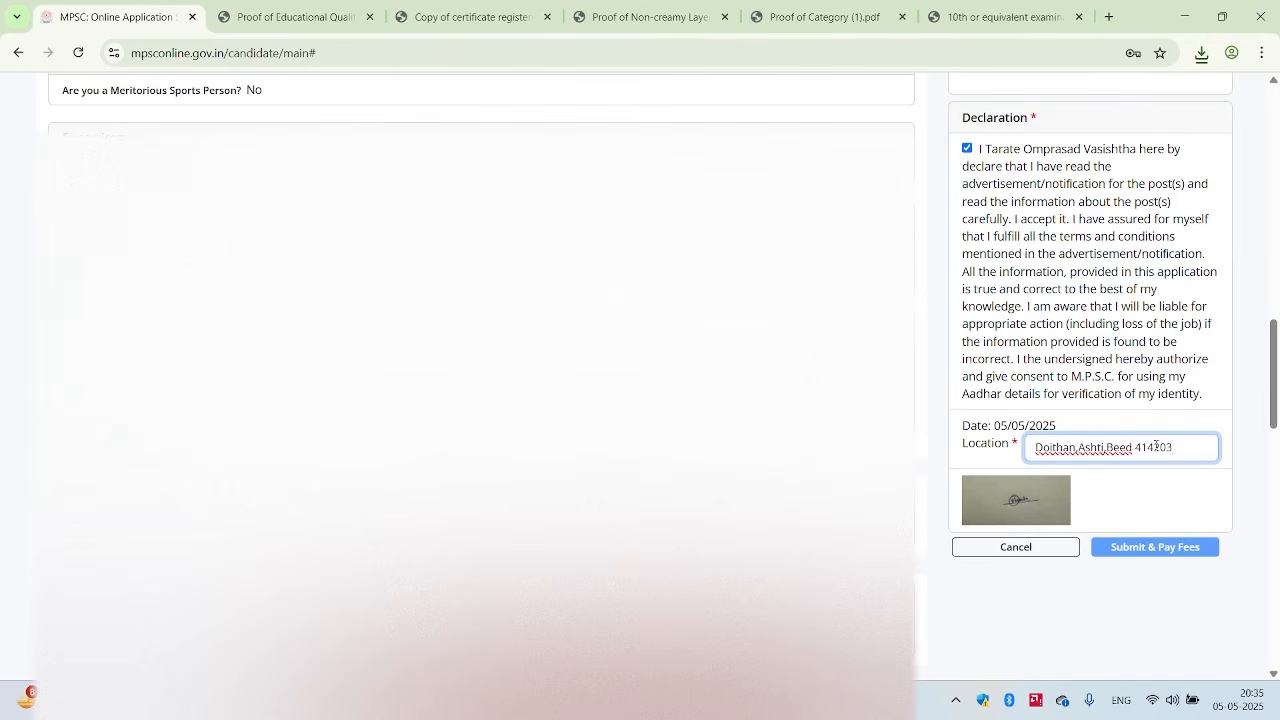
pyautogui.click(1145, 552)
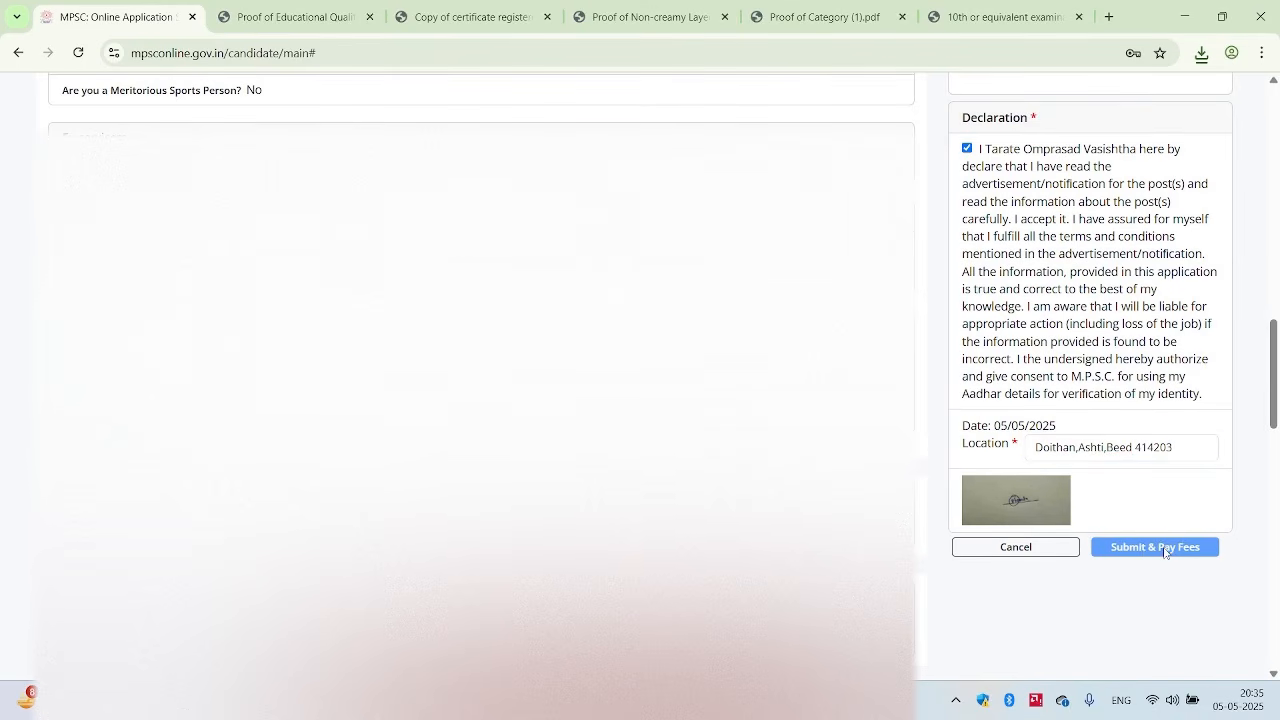
# Set the examination centre to None and submit the application for fee payment.
pyautogui.click(1166, 552)
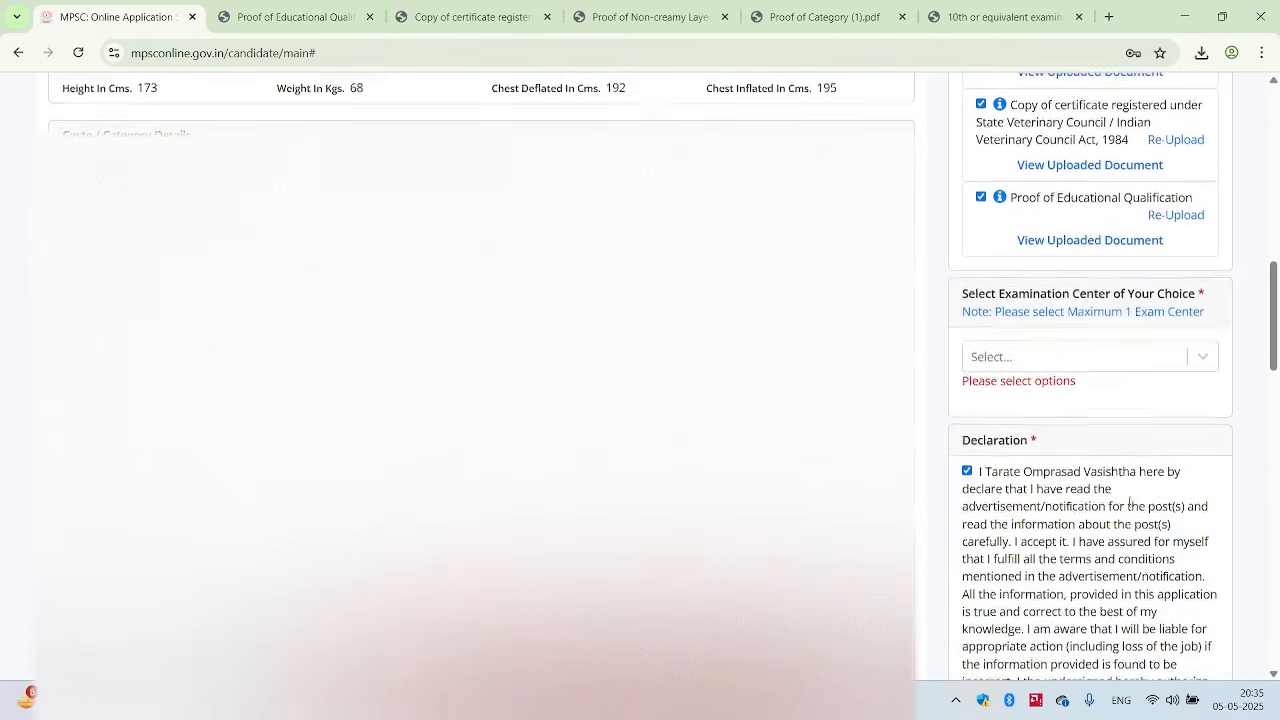
pyautogui.click(1204, 358)
pyautogui.click(1118, 397)
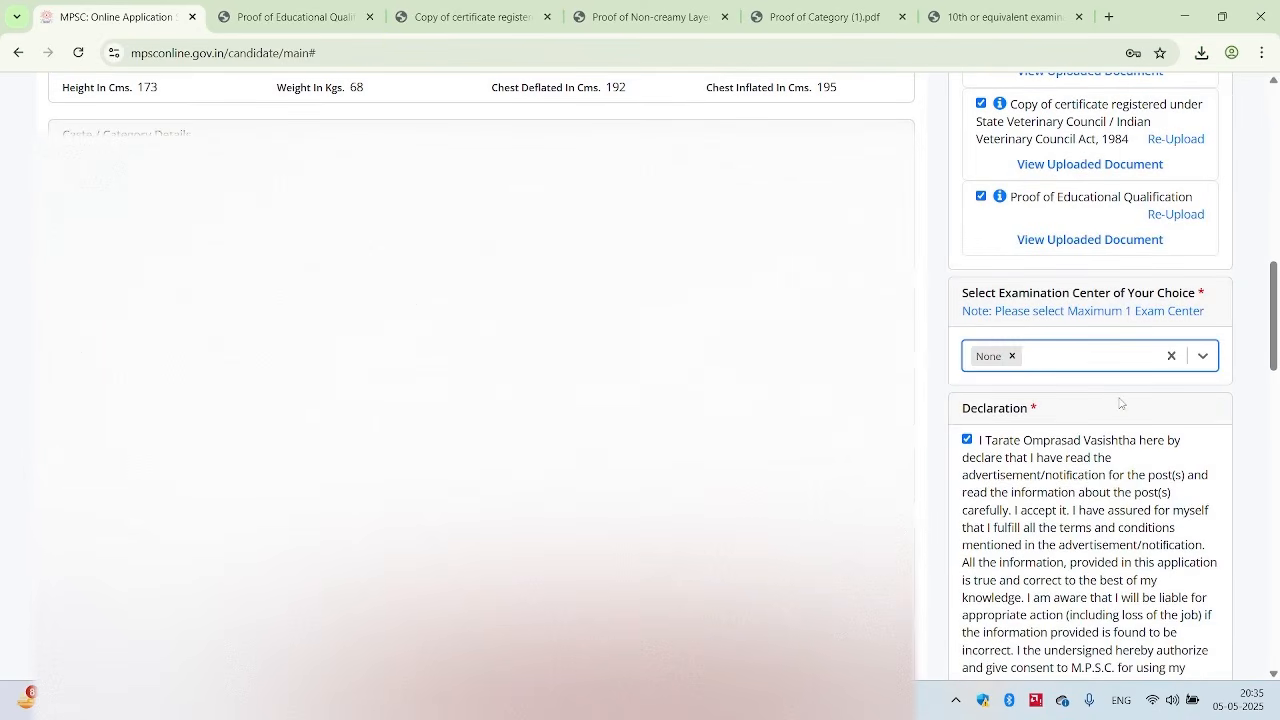
pyautogui.click(1171, 356)
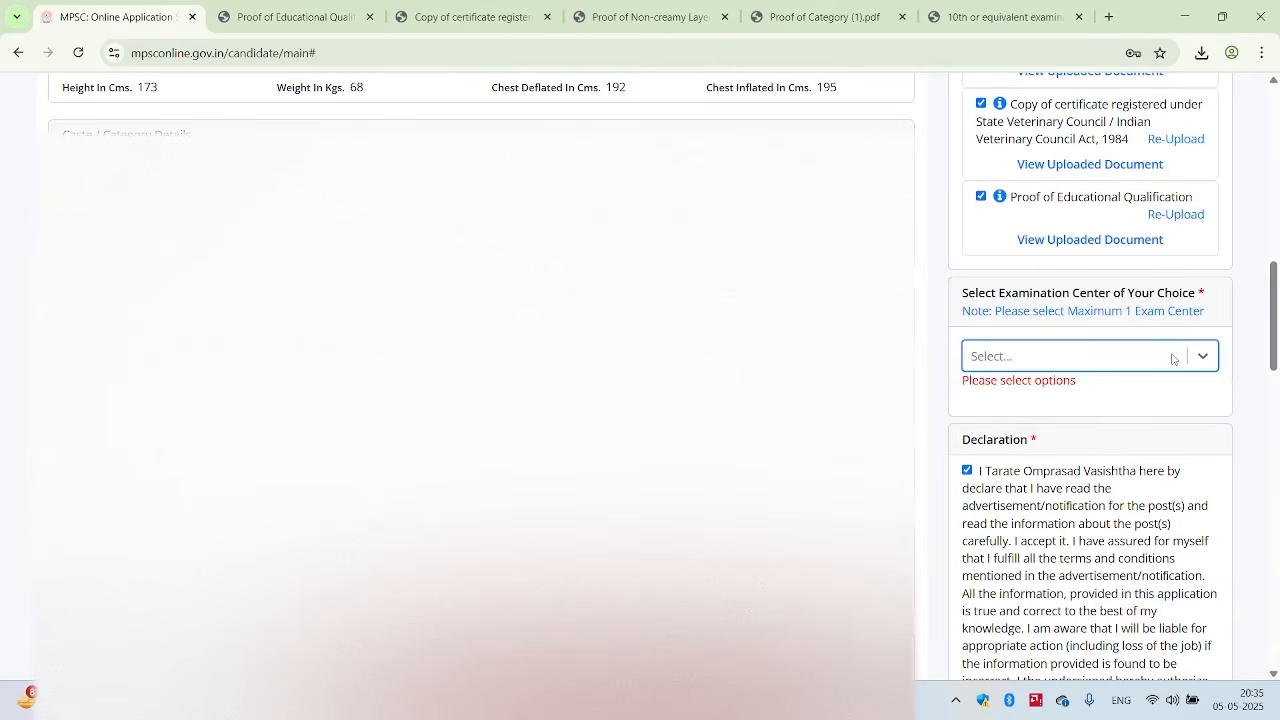
pyautogui.click(1200, 356)
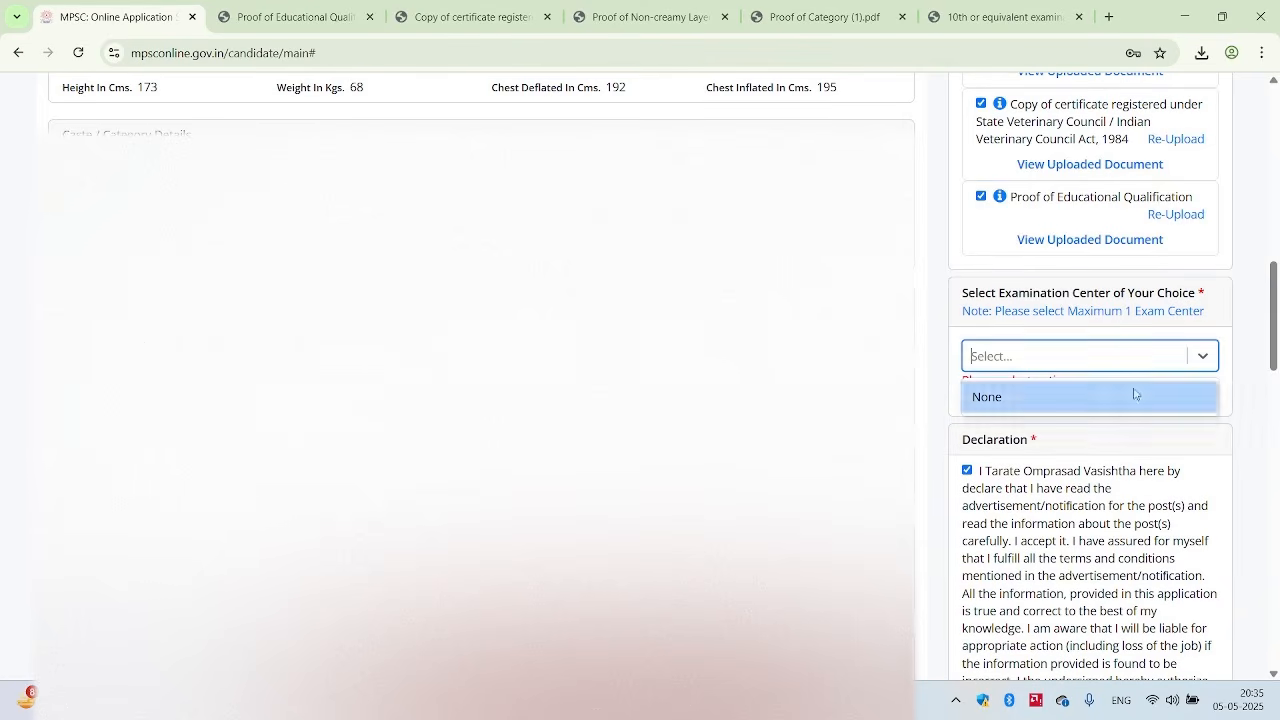
pyautogui.click(1134, 394)
pyautogui.scroll(-2, 1110, 410)
pyautogui.scroll(-3, 1110, 400)
pyautogui.scroll(5, 1111, 380)
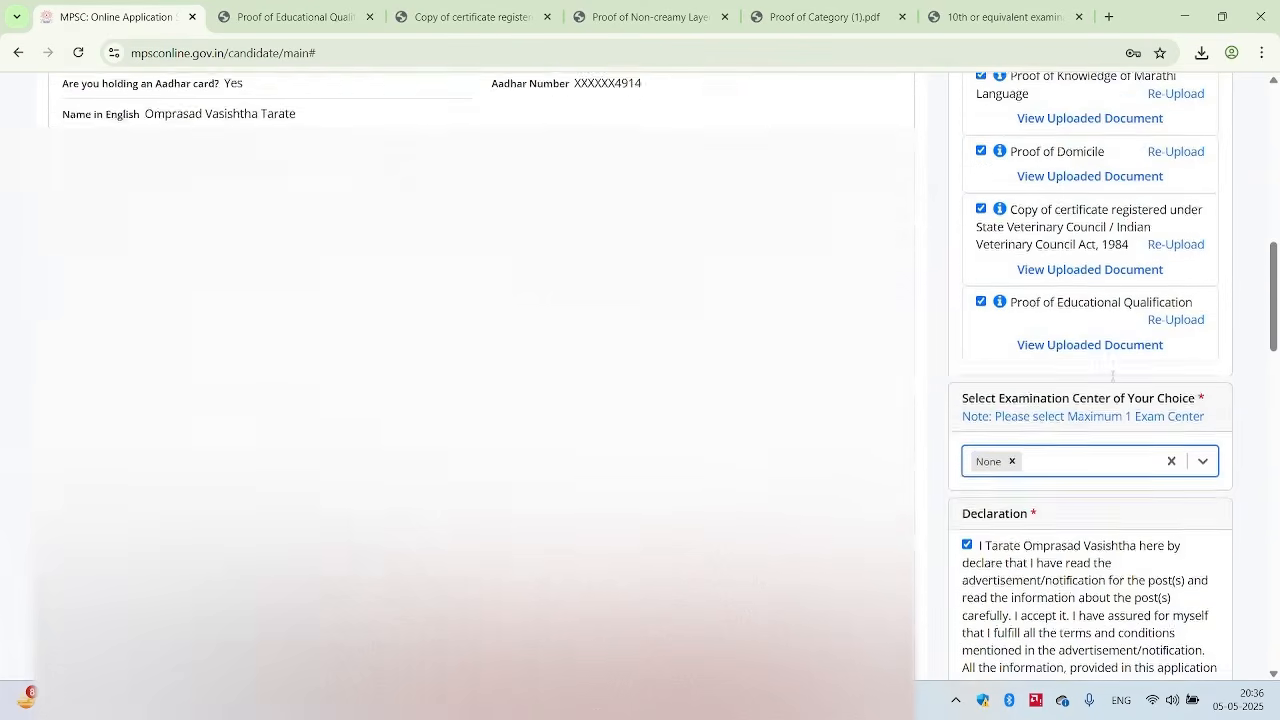
pyautogui.scroll(-1, 1113, 381)
pyautogui.scroll(-2, 1112, 381)
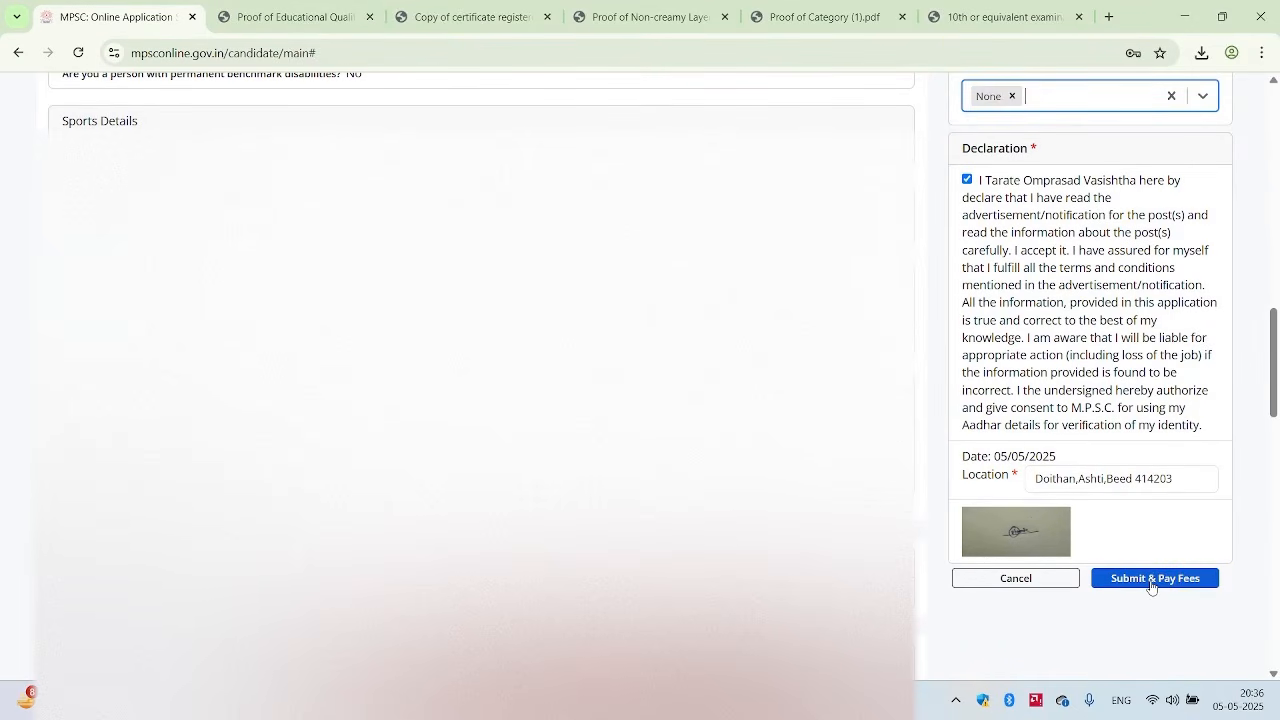
pyautogui.click(1151, 580)
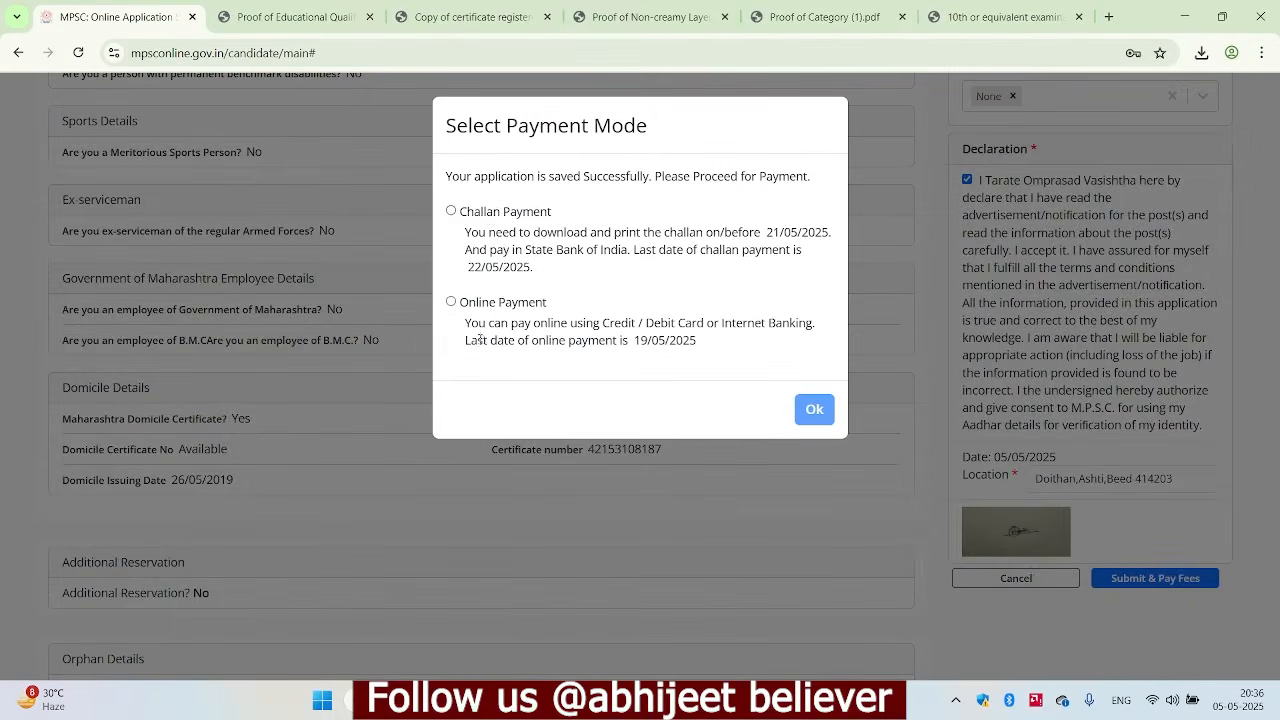
# Choose Online Payment through the SBI gateway and confirm.
pyautogui.click(451, 301)
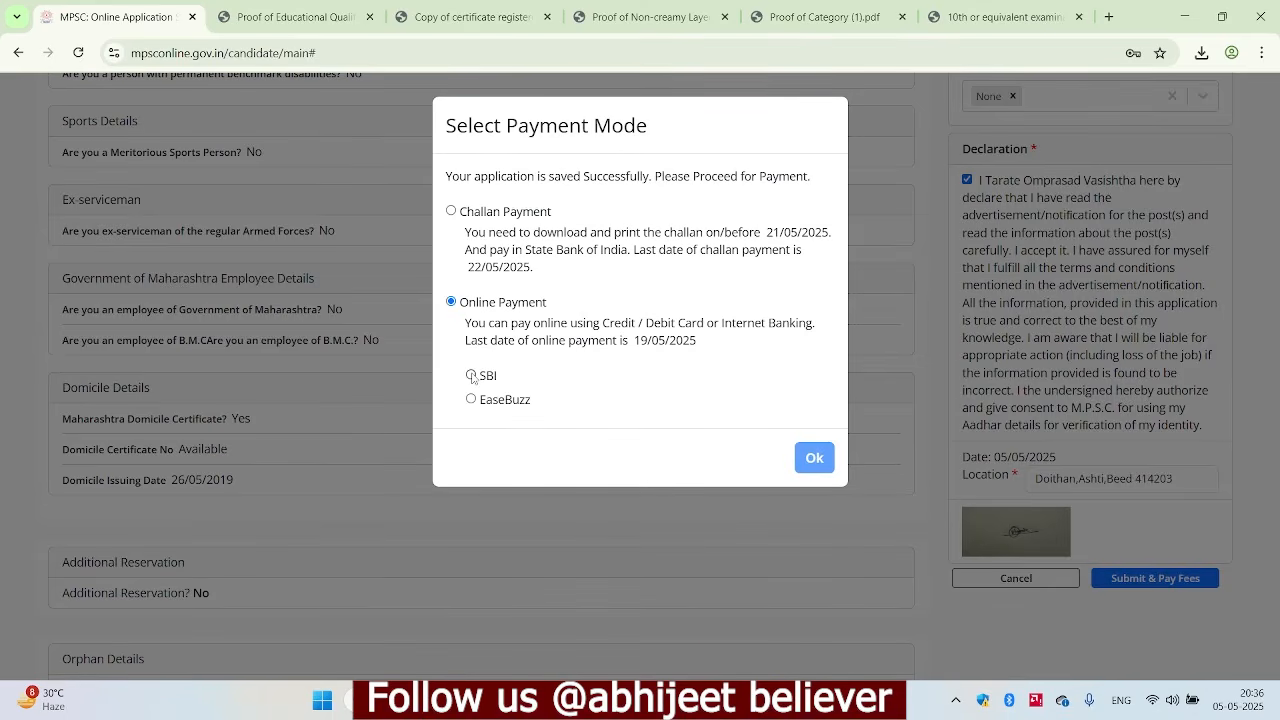
pyautogui.click(471, 375)
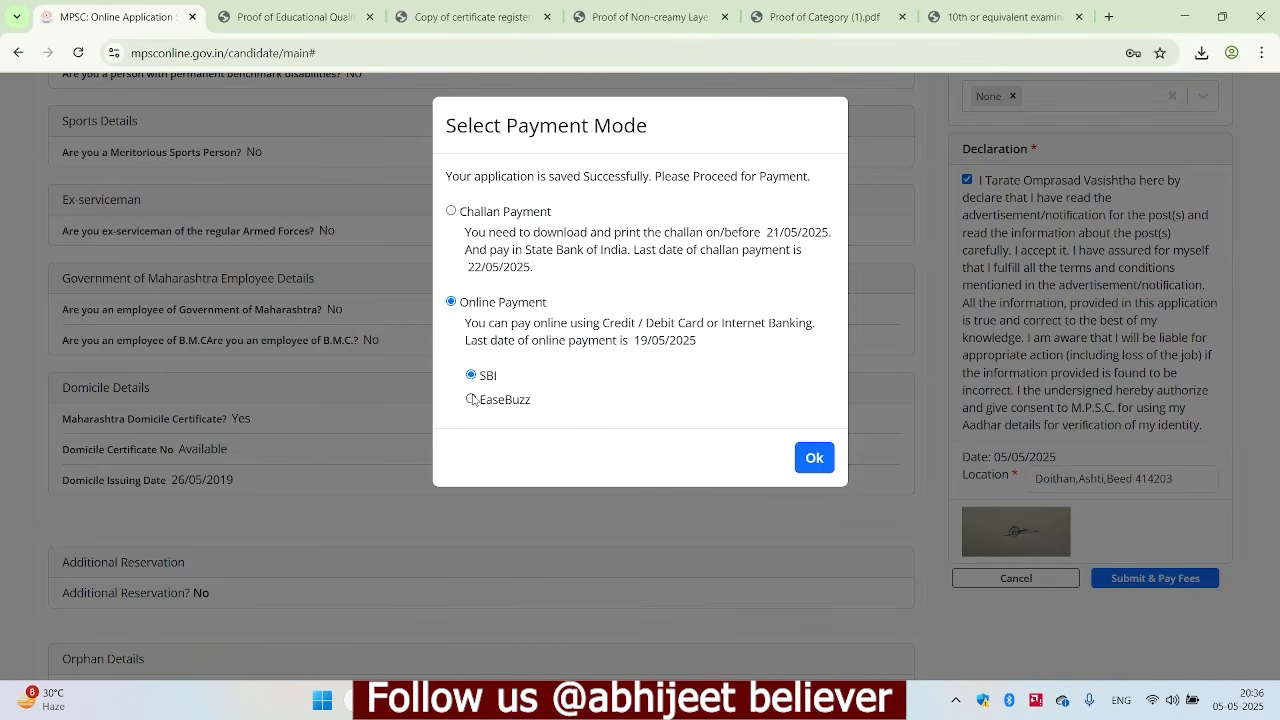
pyautogui.click(814, 458)
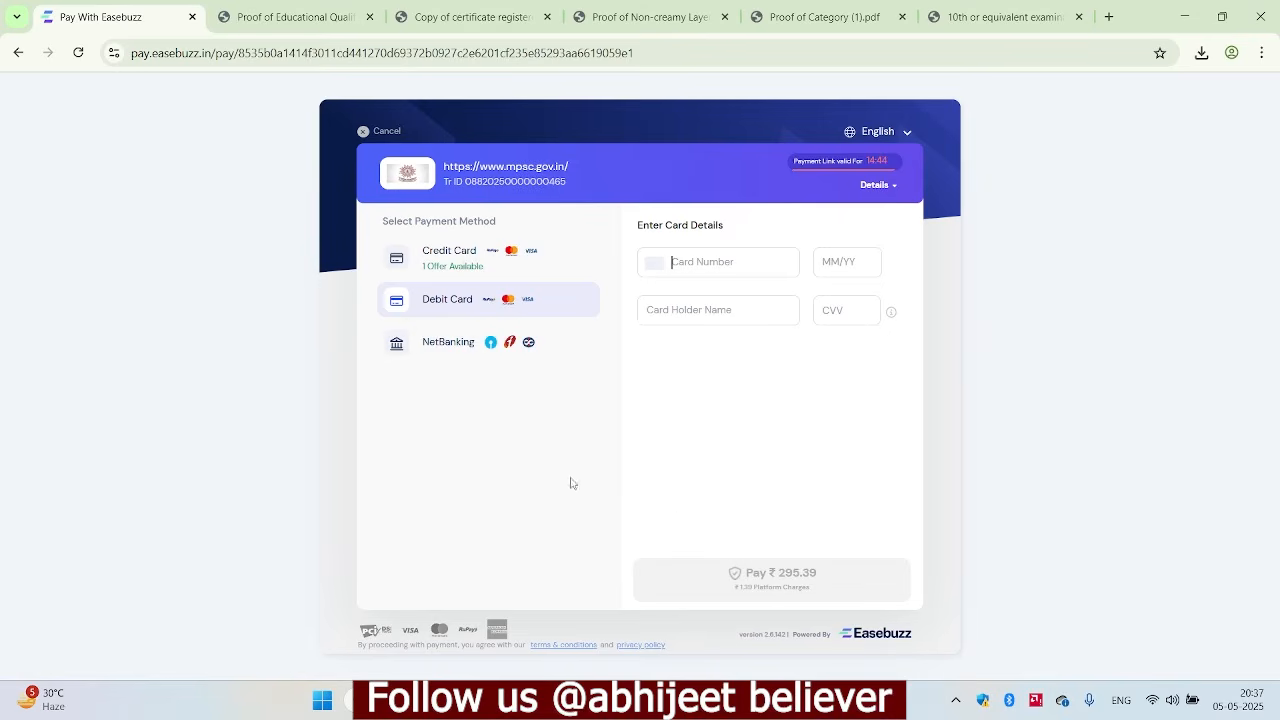
# Pay the ₹295.39 fee by debit card, entering the card details.
pyautogui.click(457, 256)
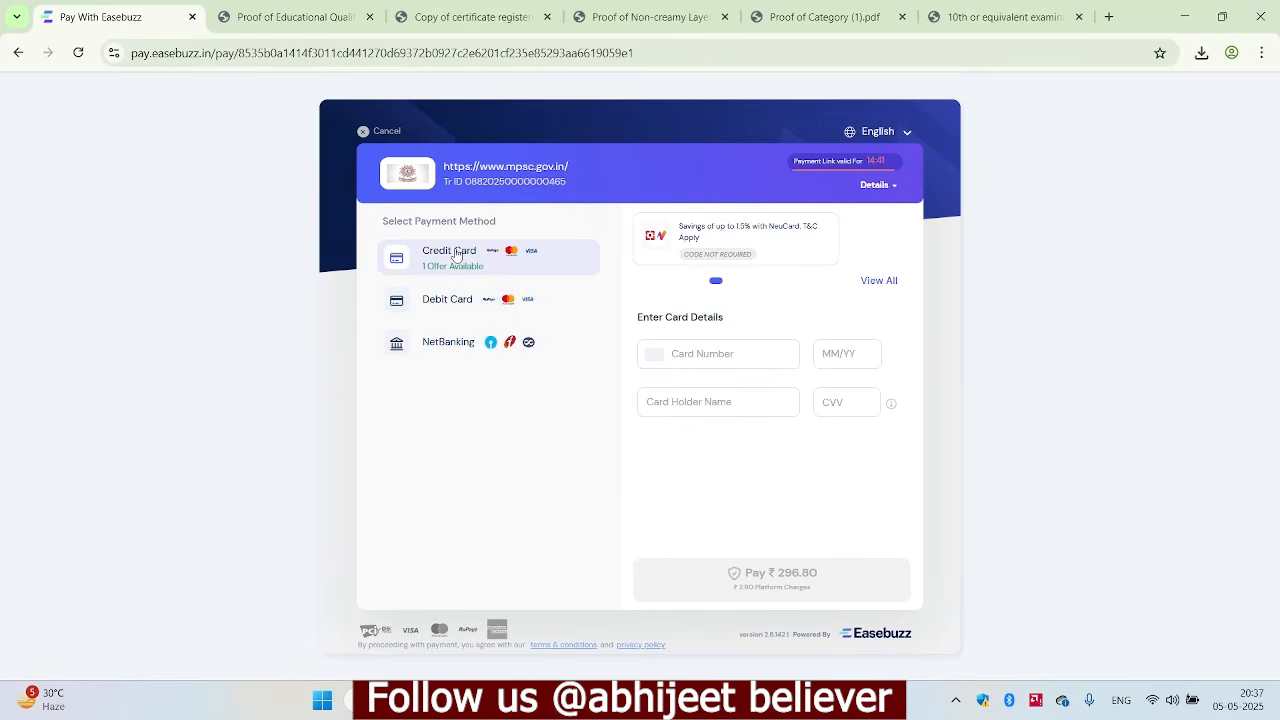
pyautogui.click(455, 345)
pyautogui.scroll(-5, 714, 474)
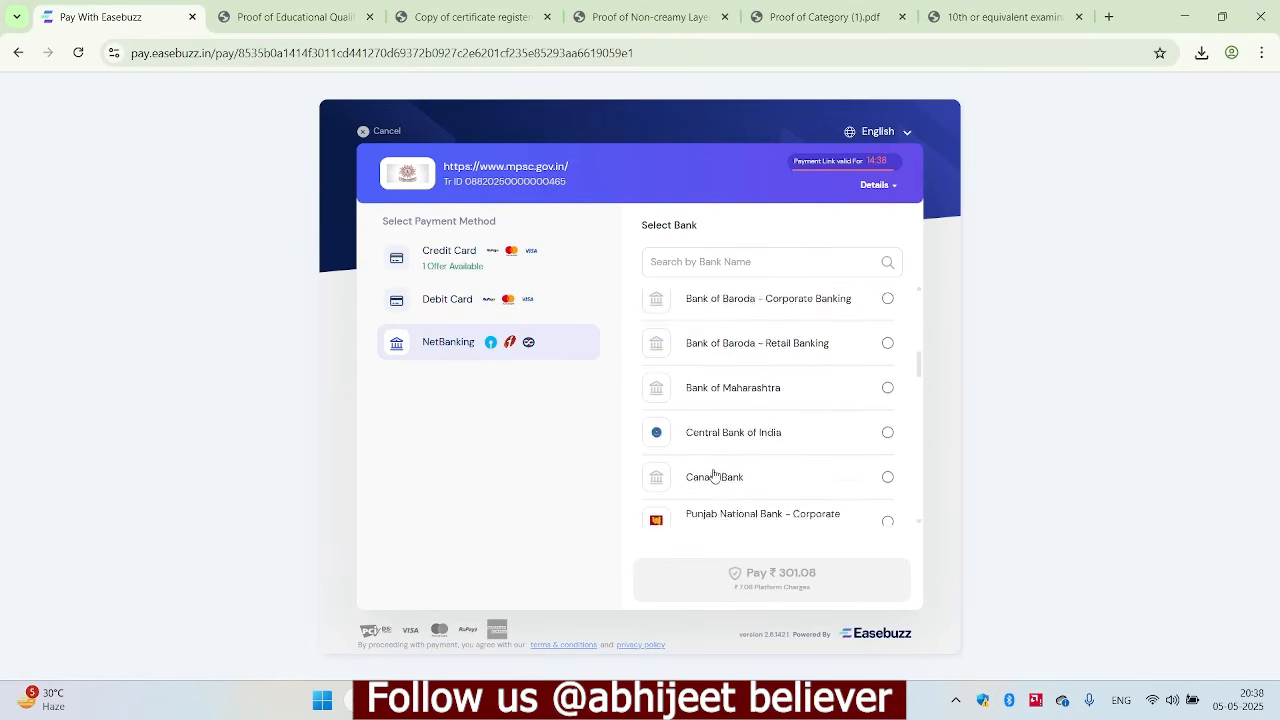
pyautogui.scroll(10, 714, 477)
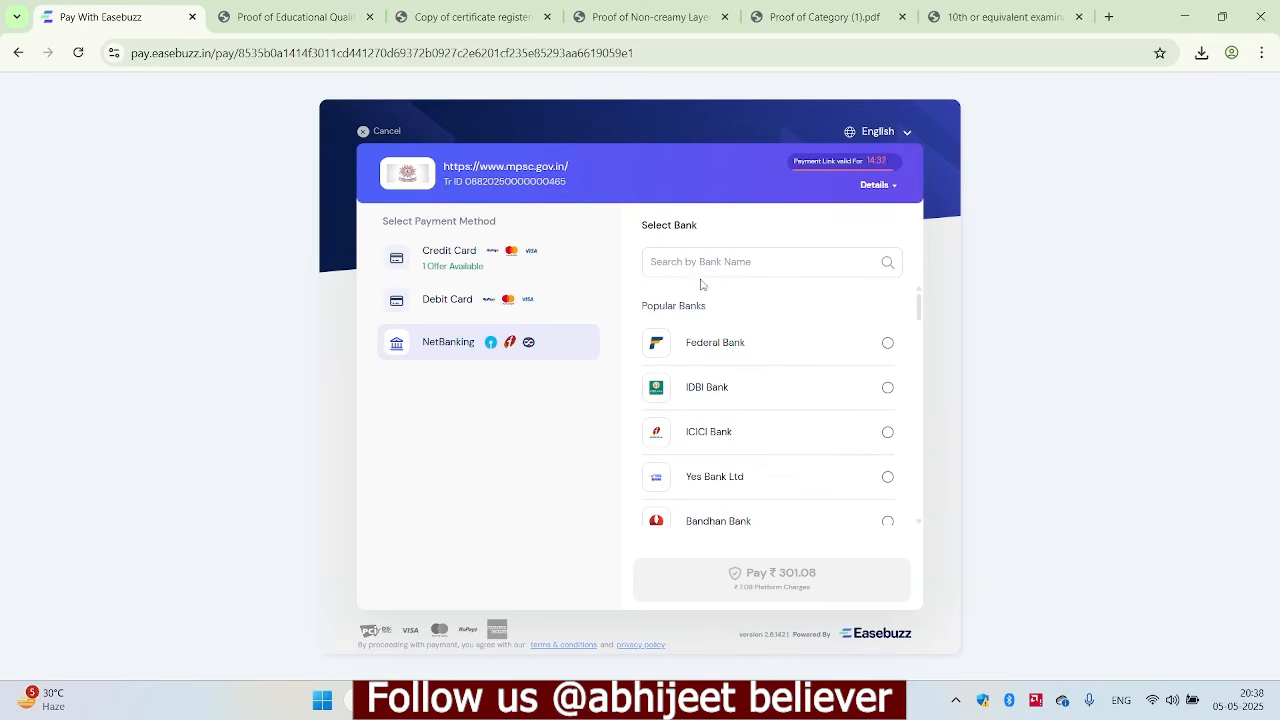
pyautogui.click(572, 260)
pyautogui.click(597, 303)
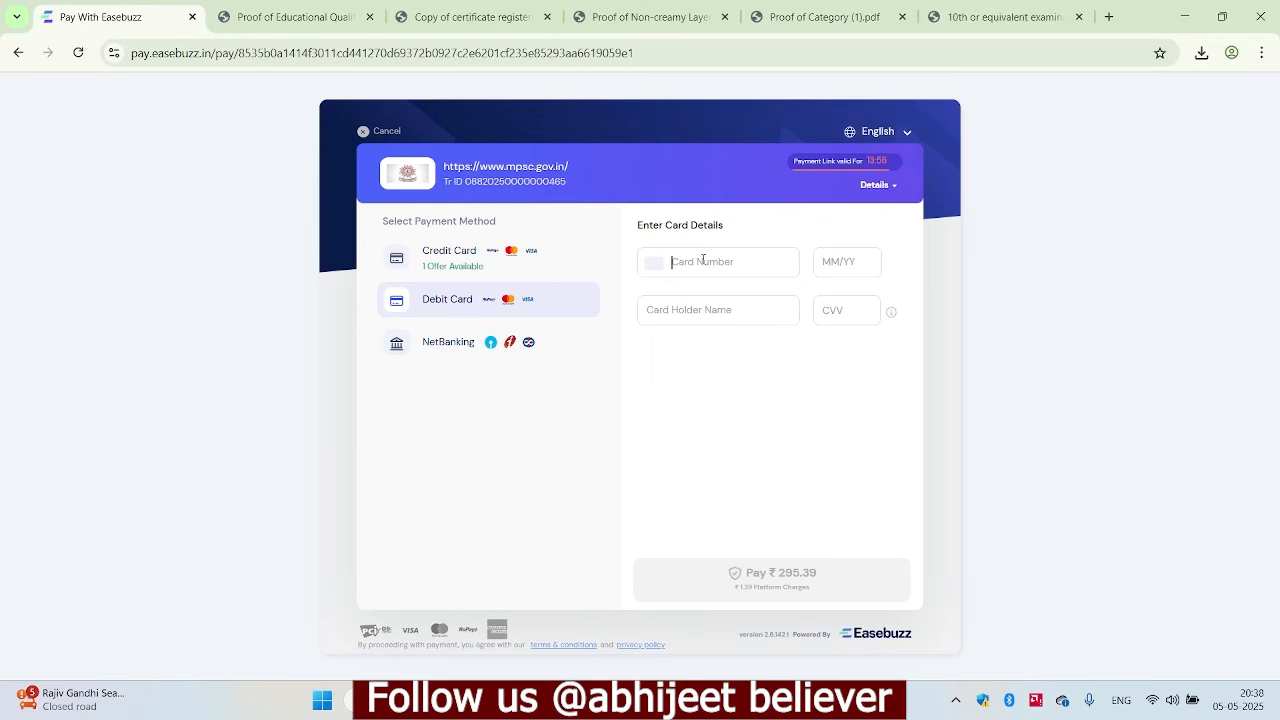
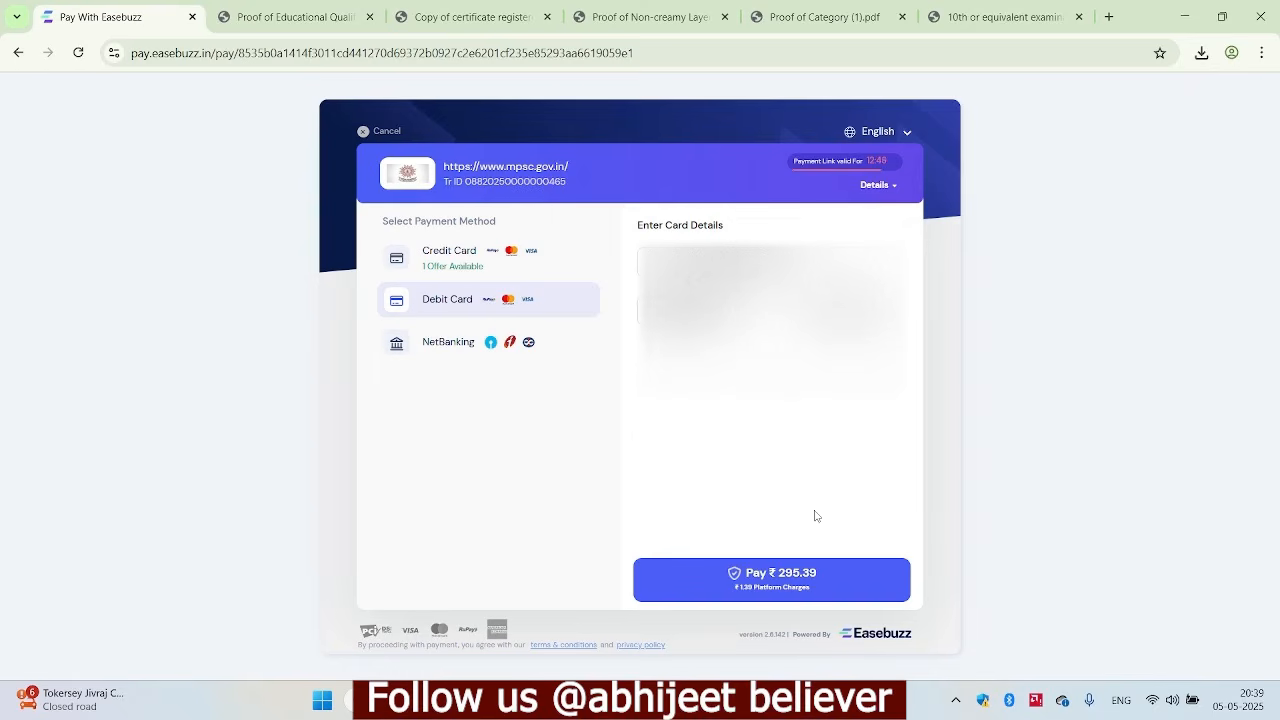
pyautogui.click(834, 582)
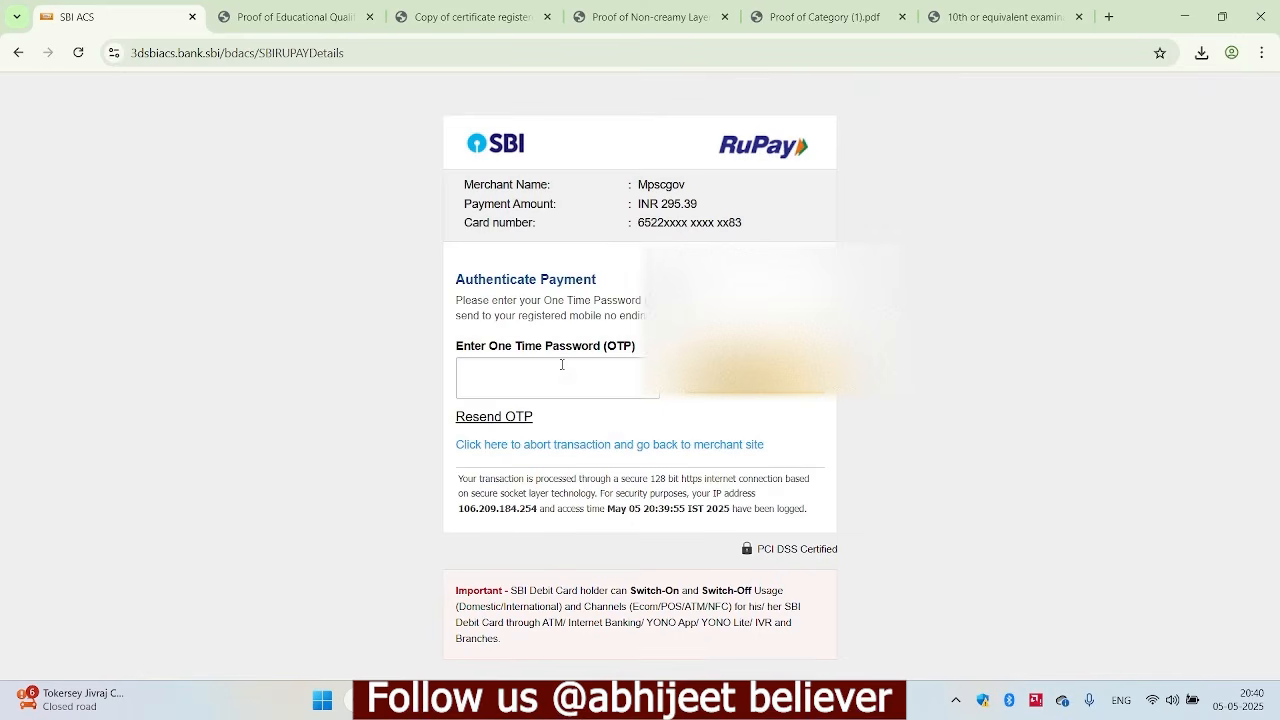
# Enter the one-time password on the SBI ACS RuPay page and confirm the INR 295.39 payment.
pyautogui.click(562, 364)
pyautogui.write('••••••')
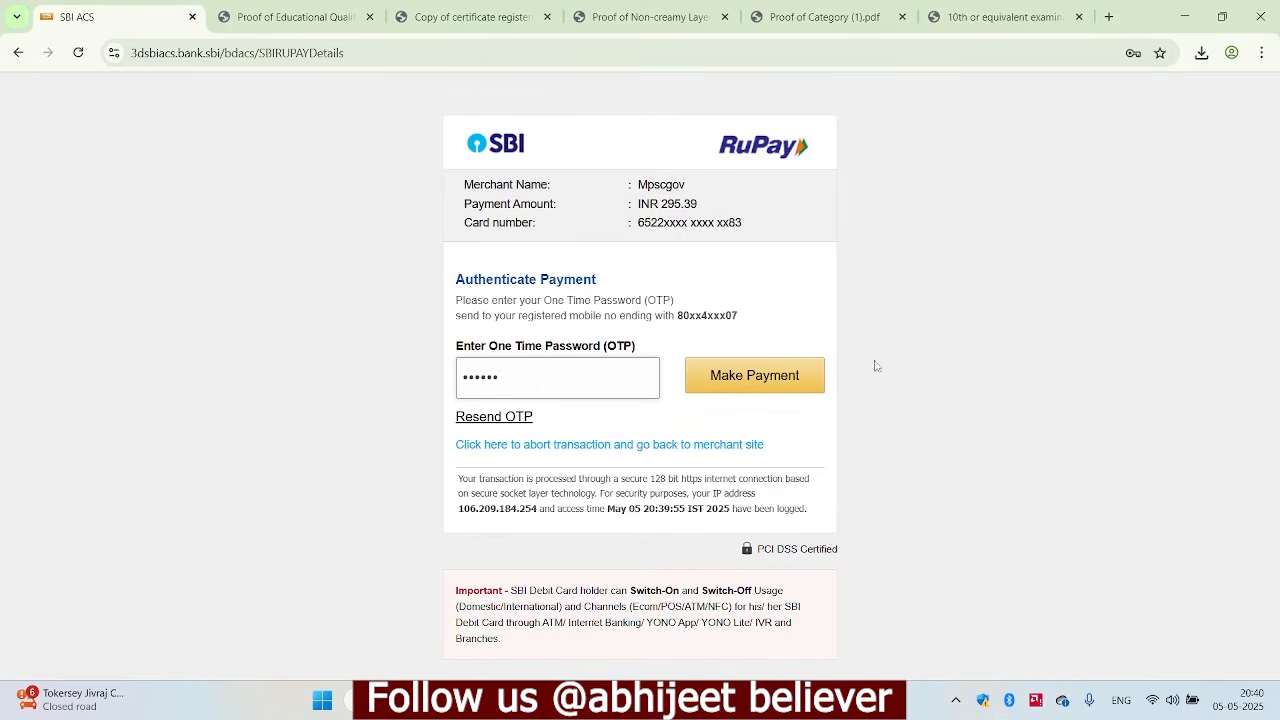
pyautogui.click(770, 375)
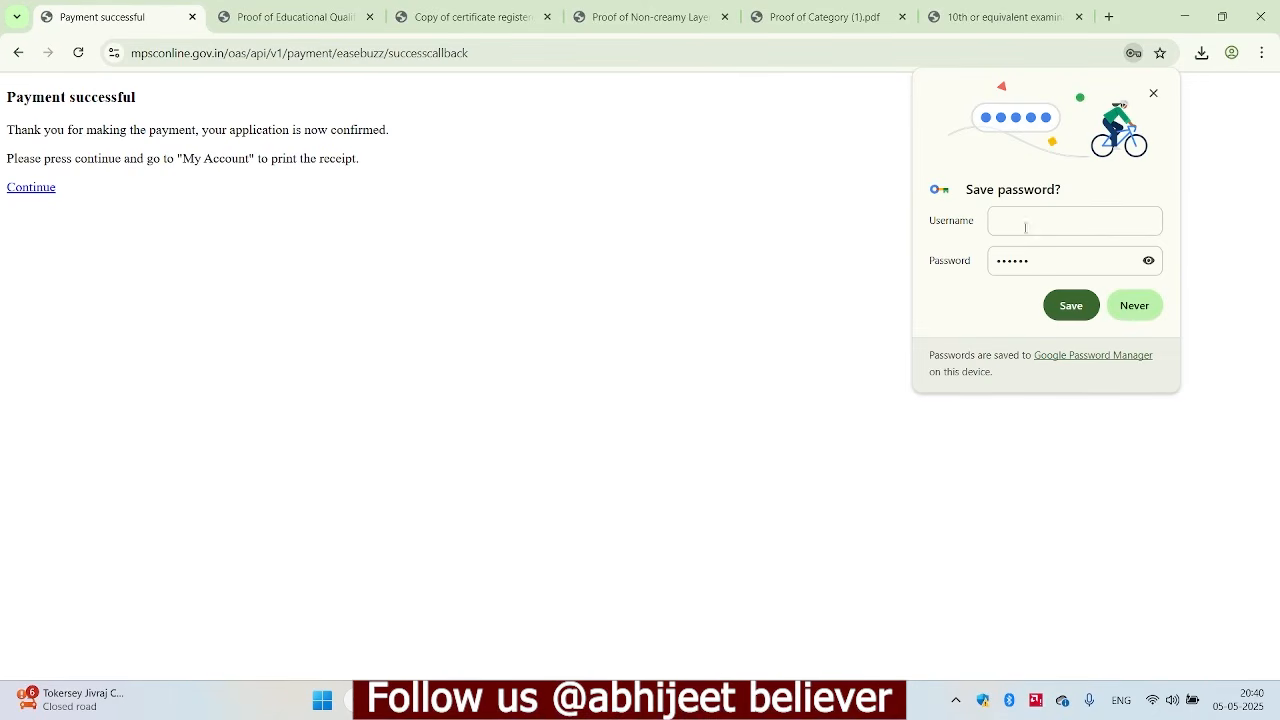
# Decline saving the password, return to the MPSC candidate site, and open My Account.
pyautogui.click(1134, 306)
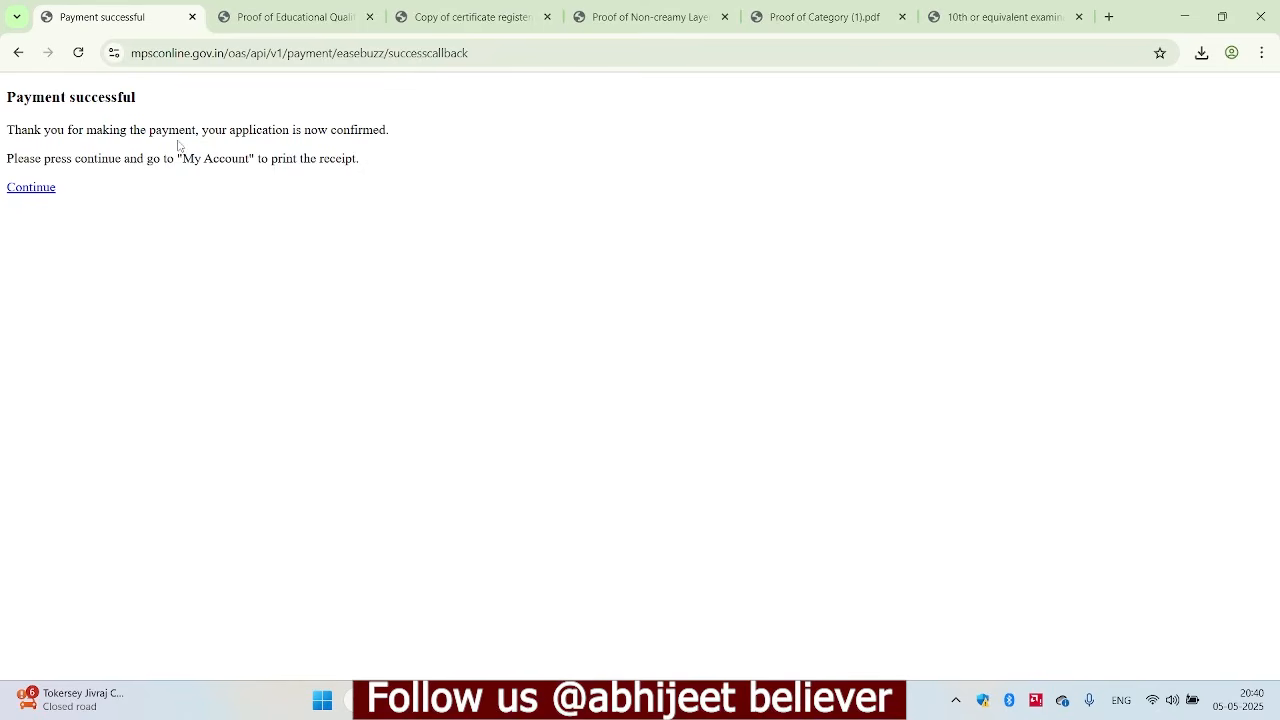
pyautogui.click(31, 188)
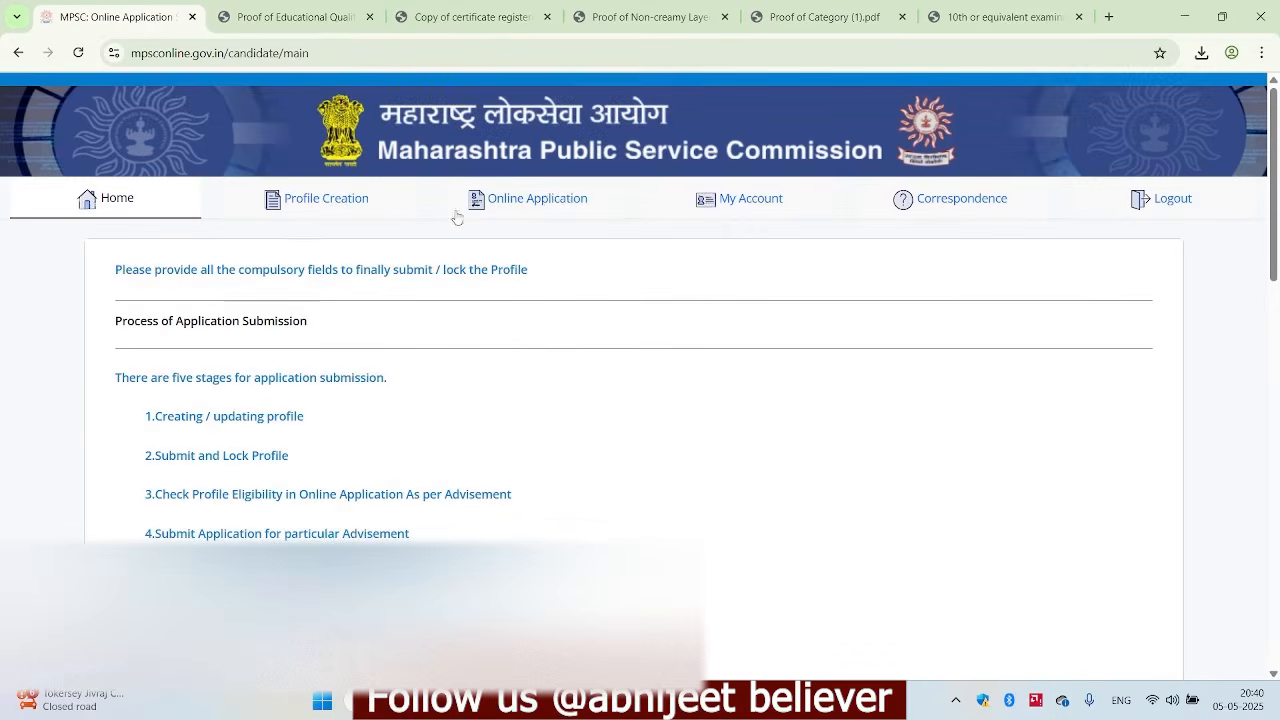
pyautogui.scroll(-10, 460, 403)
pyautogui.scroll(10, 640, 400)
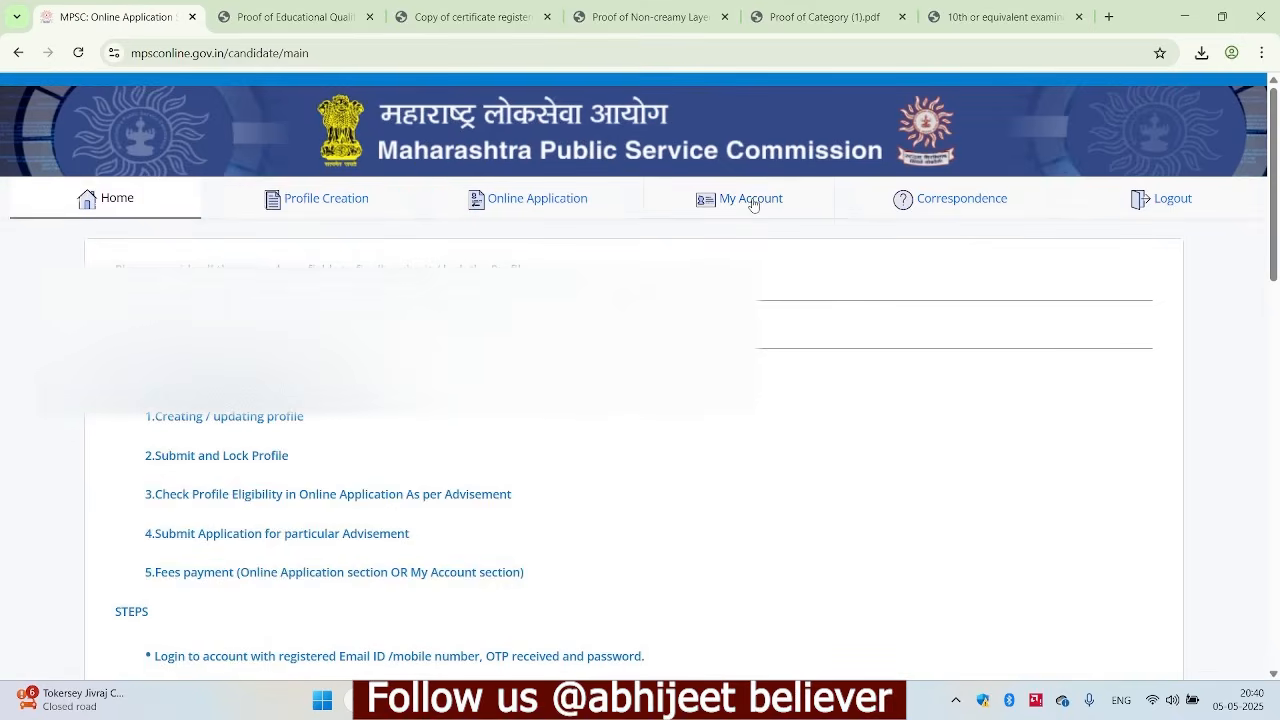
pyautogui.click(749, 200)
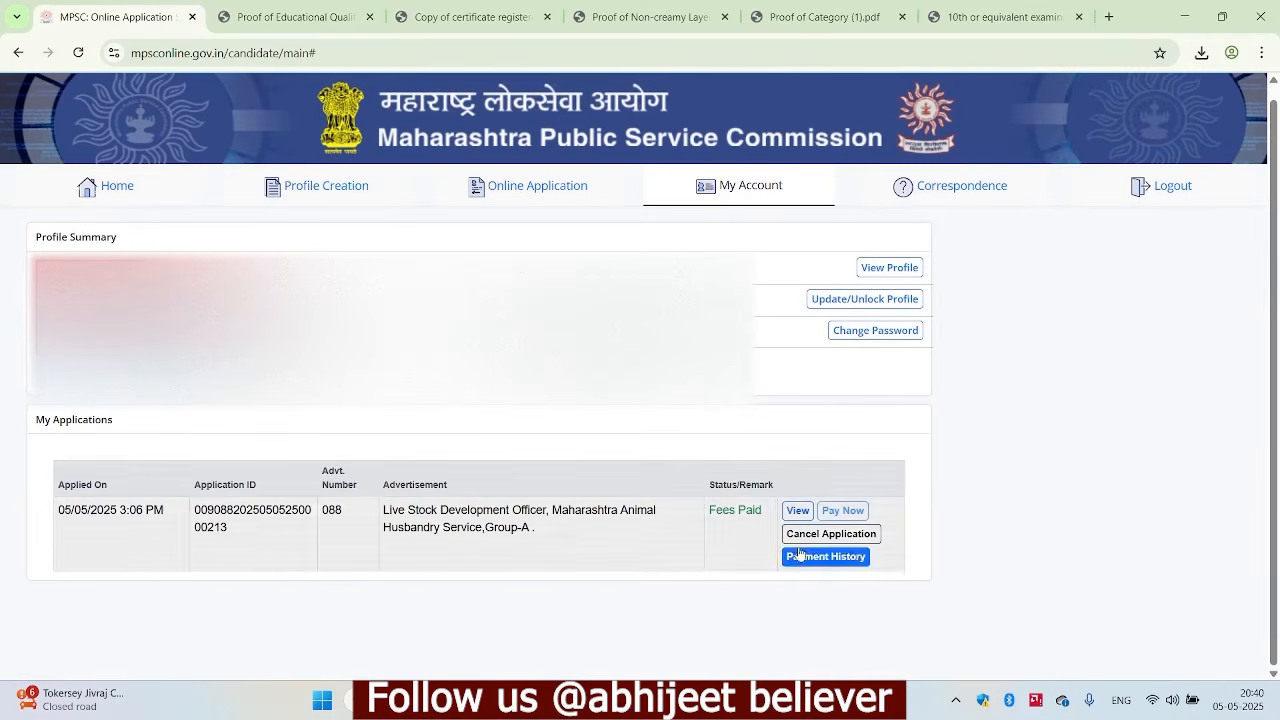